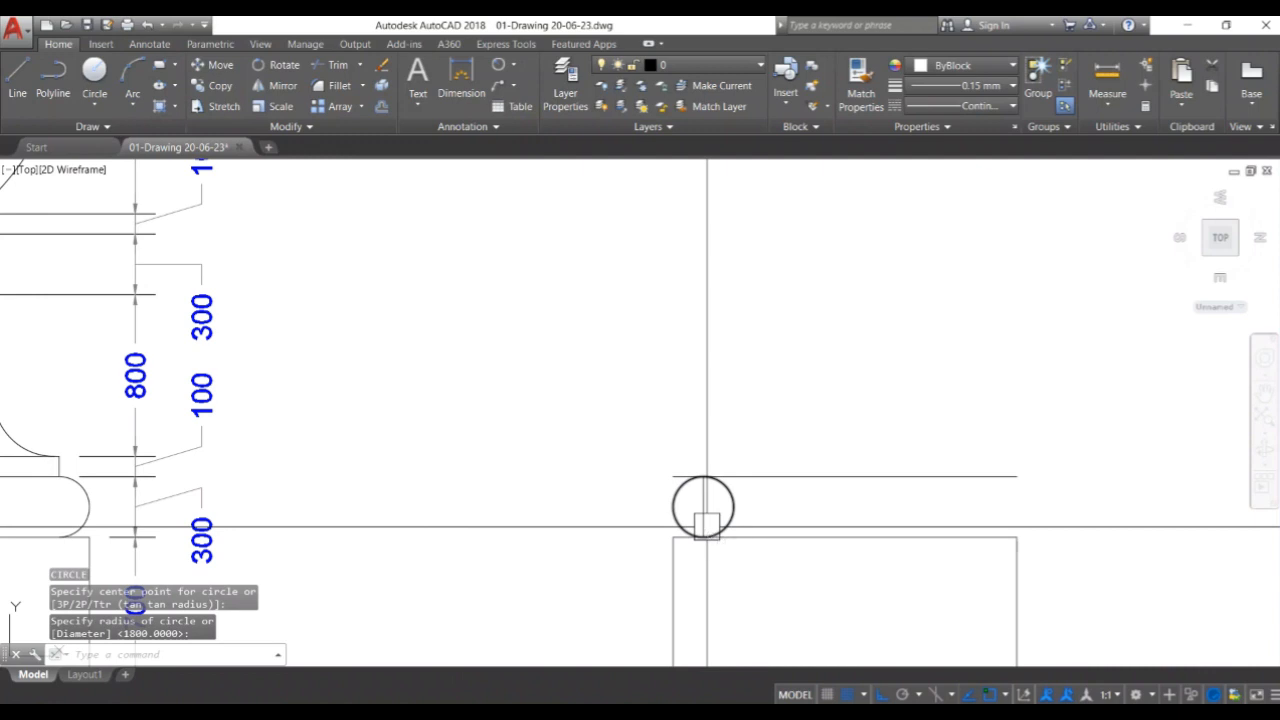
Trim away the inner half of the circle above the base rectangle and erase the vertical line left inside it.
{"action": "type", "text": "tr"}
{"action": "key", "text": "Return"}
{"action": "key", "text": "Return"}
{"action": "left_click", "coordinate": [732, 514]}
{"action": "key", "text": "Return"}
{"action": "left_click", "coordinate": [707, 509]}
{"action": "key", "text": "Delete"}
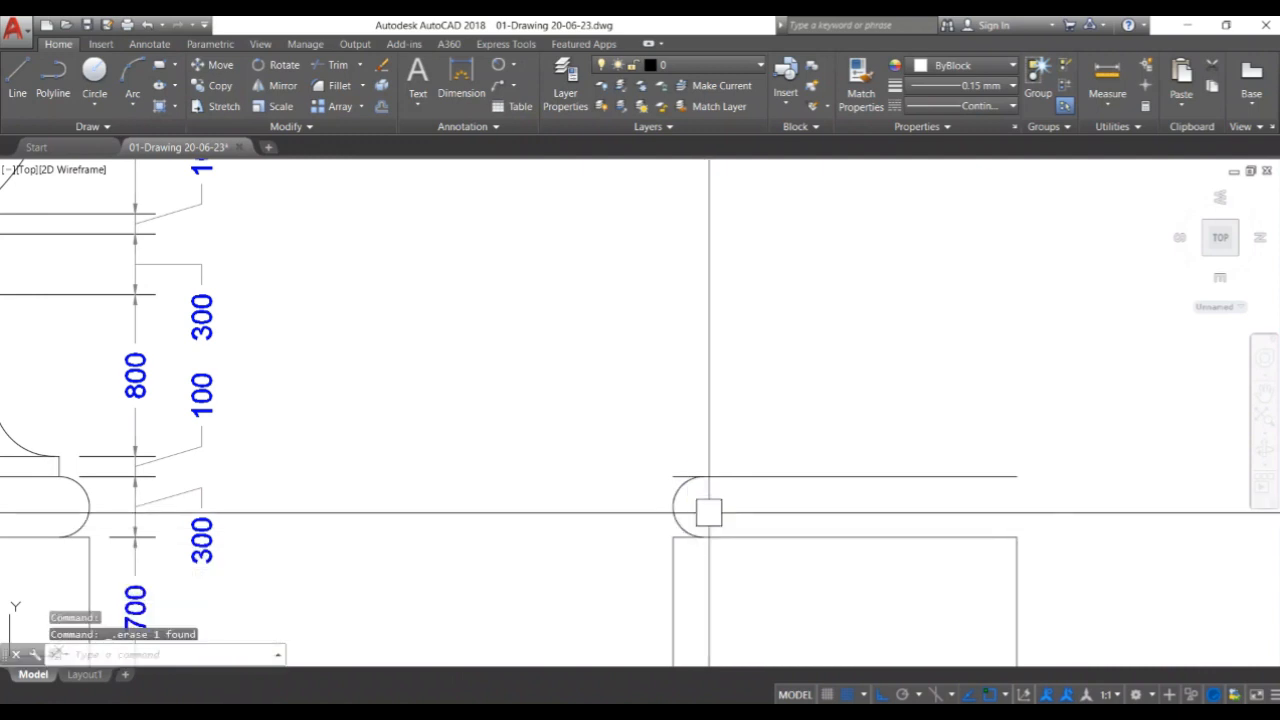
Trim the upper horizontal line's overhang beyond the remaining left arc.
{"action": "key", "text": "Return"}
{"action": "key", "text": "Return"}
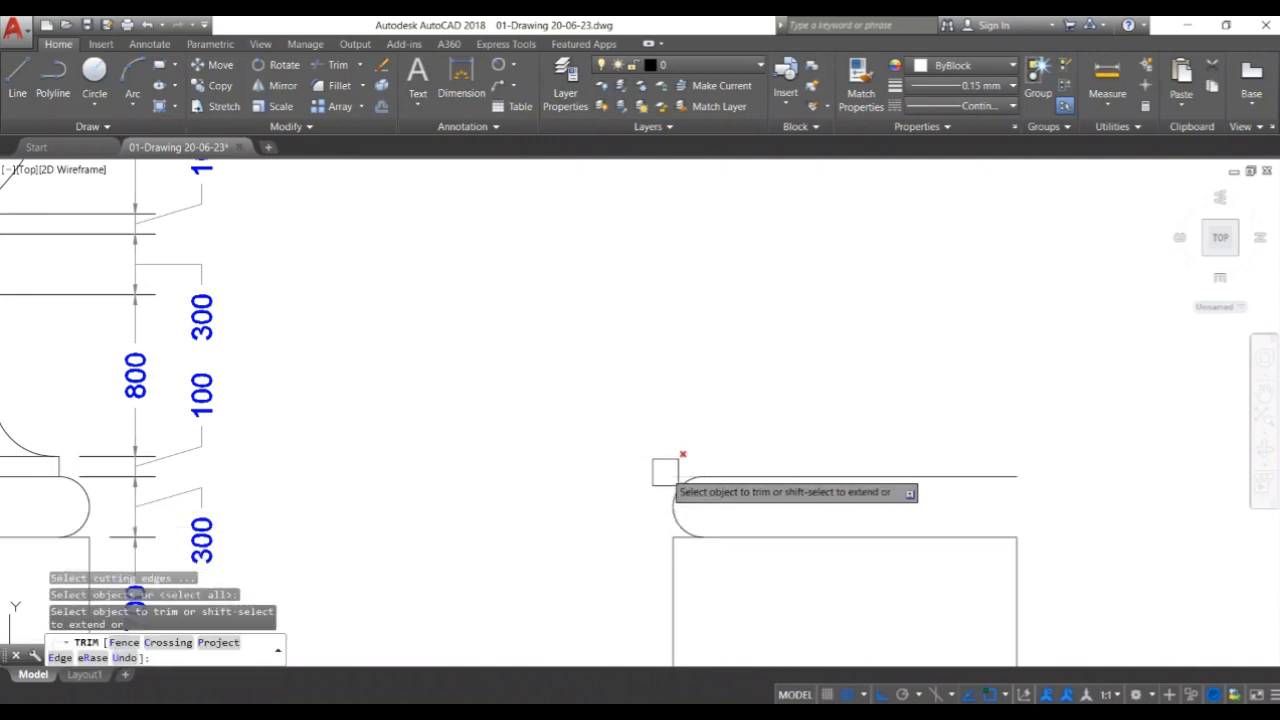
{"action": "key", "text": "Escape"}
Mirror the left arc about the base rectangle's vertical centreline, keeping the original arc.
{"action": "left_click", "coordinate": [664, 504]}
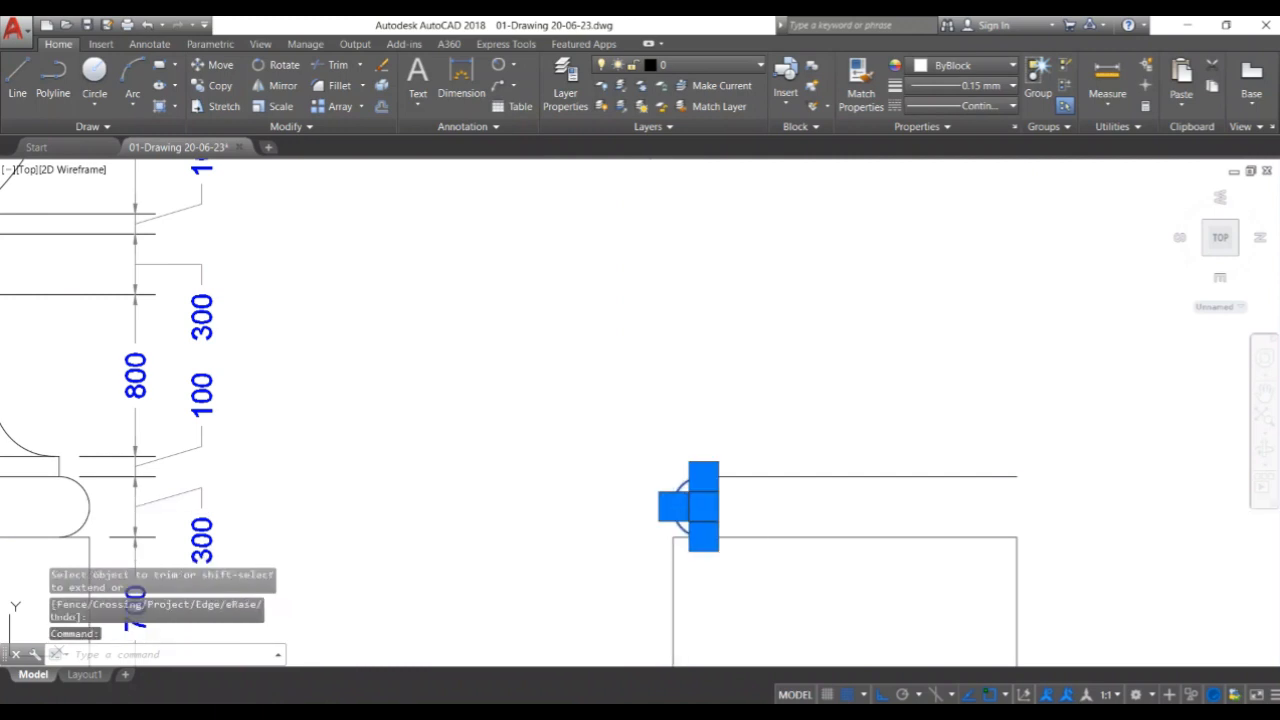
{"action": "type", "text": "mi"}
{"action": "key", "text": "Return"}
{"action": "left_click", "coordinate": [845, 537]}
{"action": "left_click", "coordinate": [847, 590]}
{"action": "key", "text": "Return"}
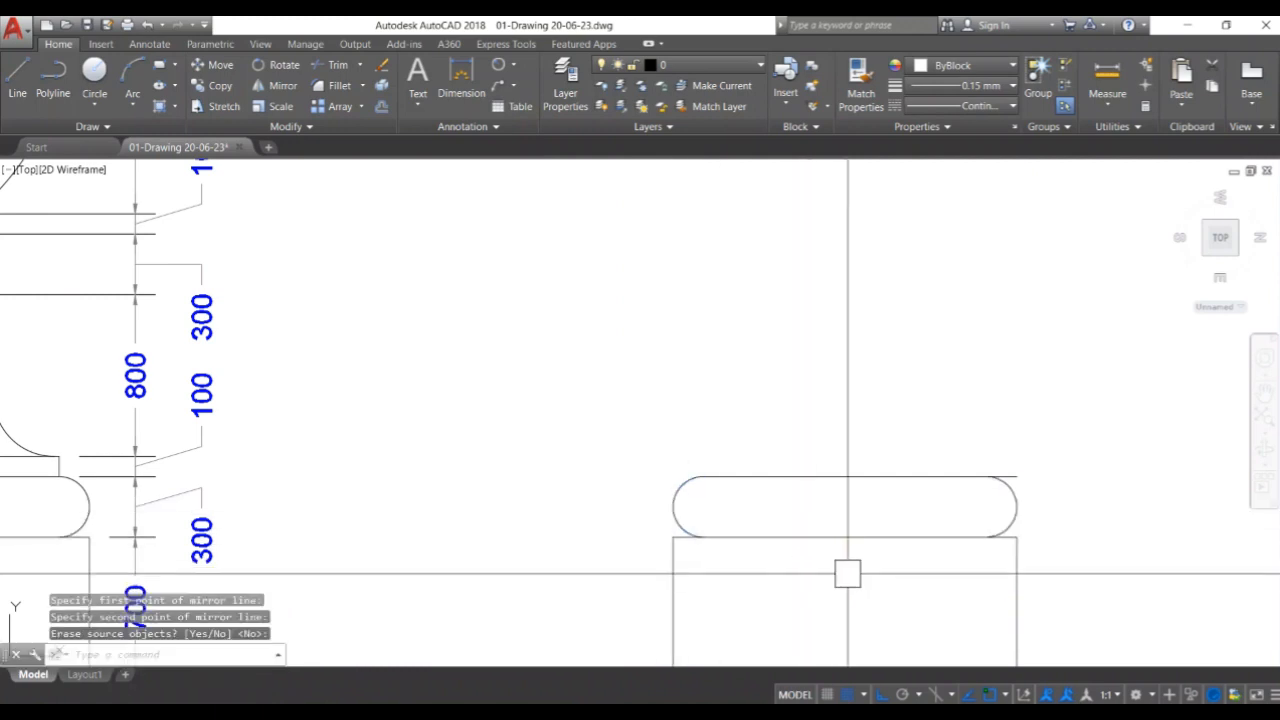
Trim the upper horizontal line's overhang beyond the mirrored right arc.
{"action": "type", "text": "tr"}
{"action": "key", "text": "Return"}
{"action": "key", "text": "Return"}
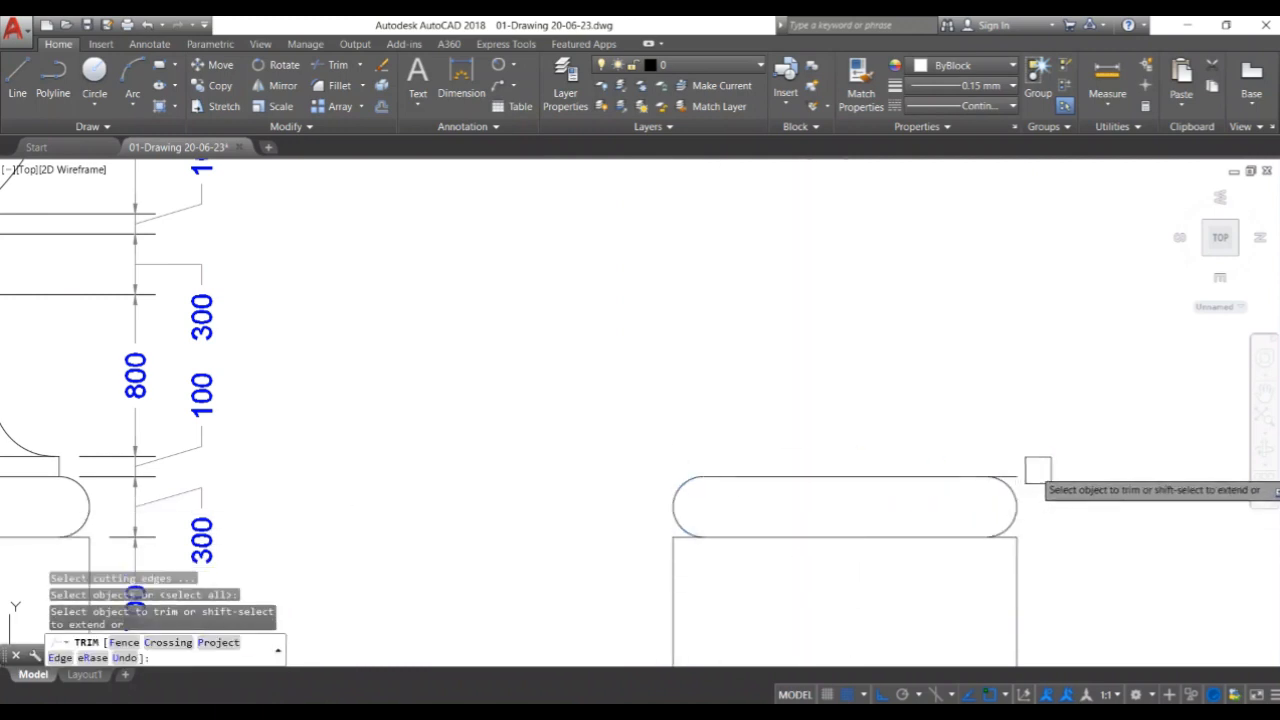
{"action": "scroll", "coordinate": [1043, 458], "scroll_direction": "down", "scroll_amount": 2}
{"action": "key", "text": "Escape"}
{"action": "key", "text": "Escape"}
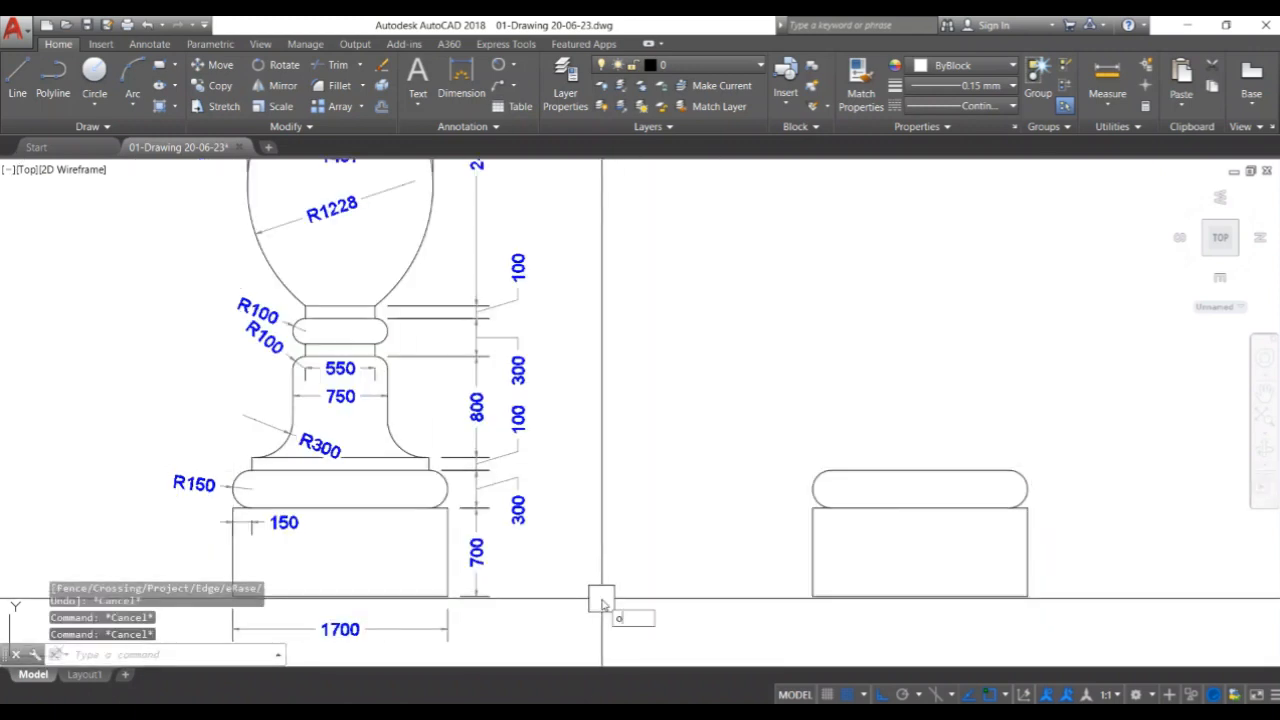
Offset the upper edge of the rounded band upward by 100.
{"action": "type", "text": "o"}
{"action": "key", "text": "Return"}
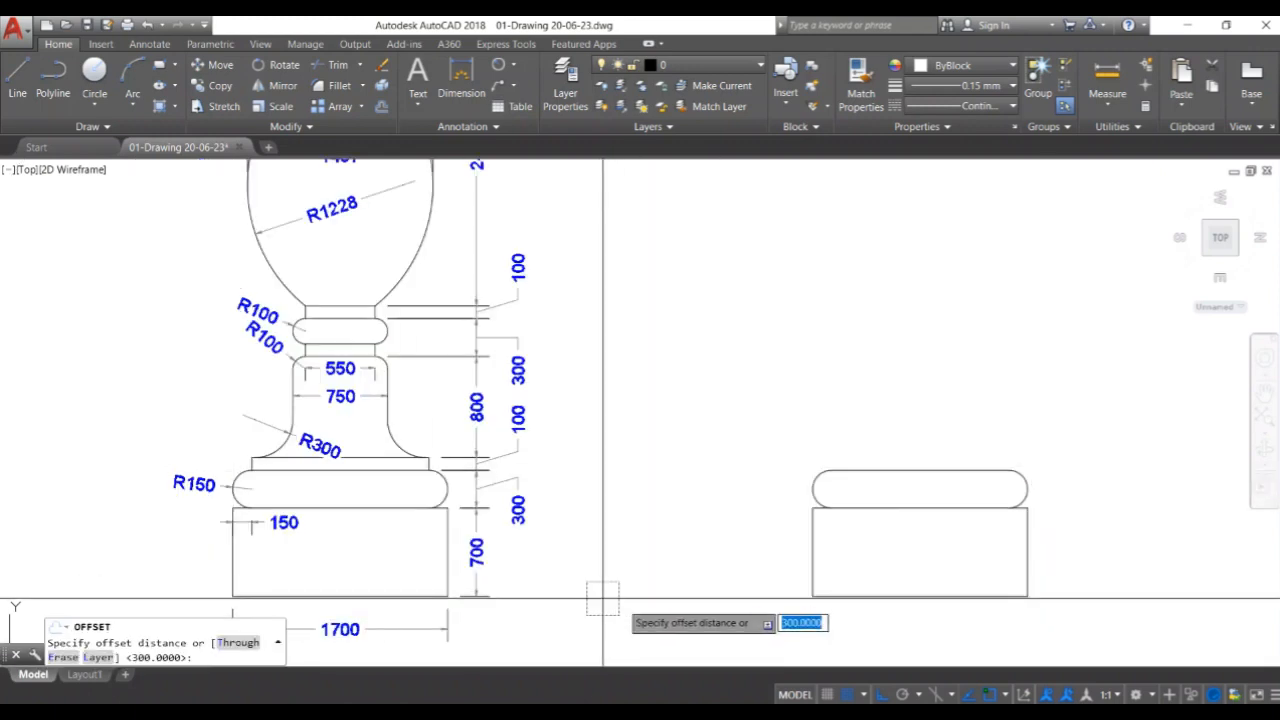
{"action": "left_click", "coordinate": [913, 467]}
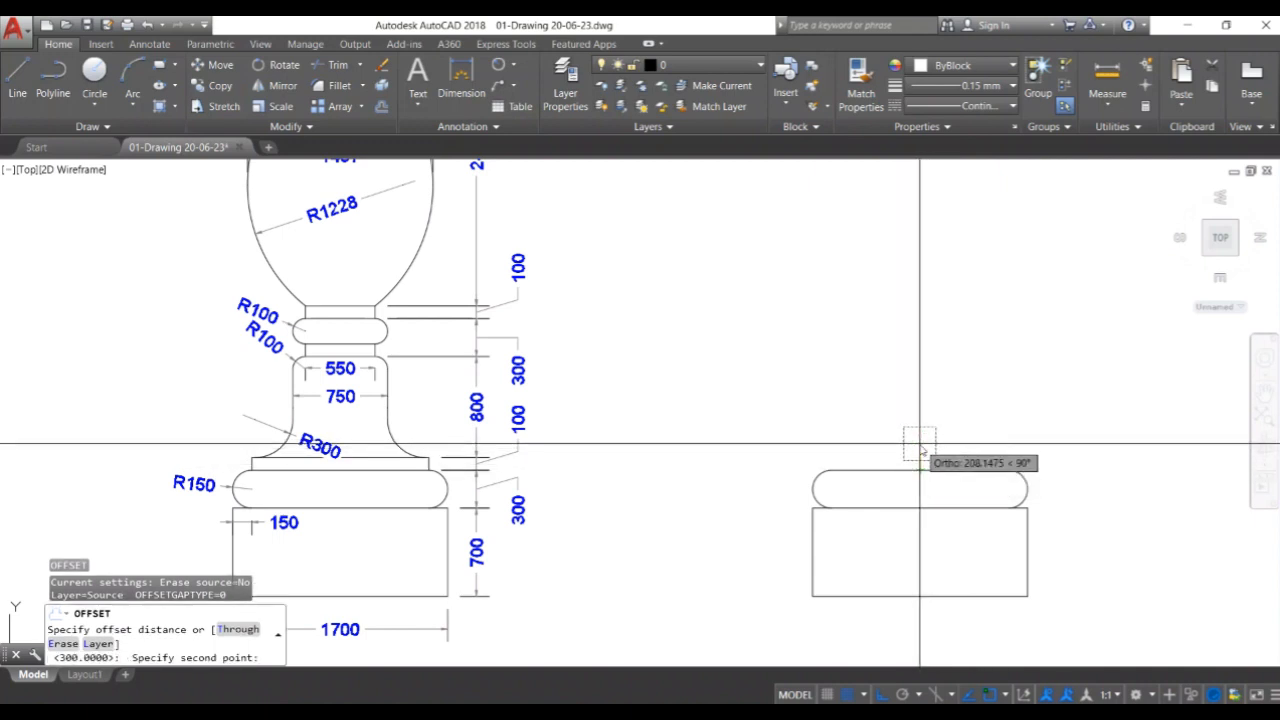
{"action": "left_click", "coordinate": [920, 443]}
{"action": "left_click", "coordinate": [920, 470]}
{"action": "left_click", "coordinate": [950, 400]}
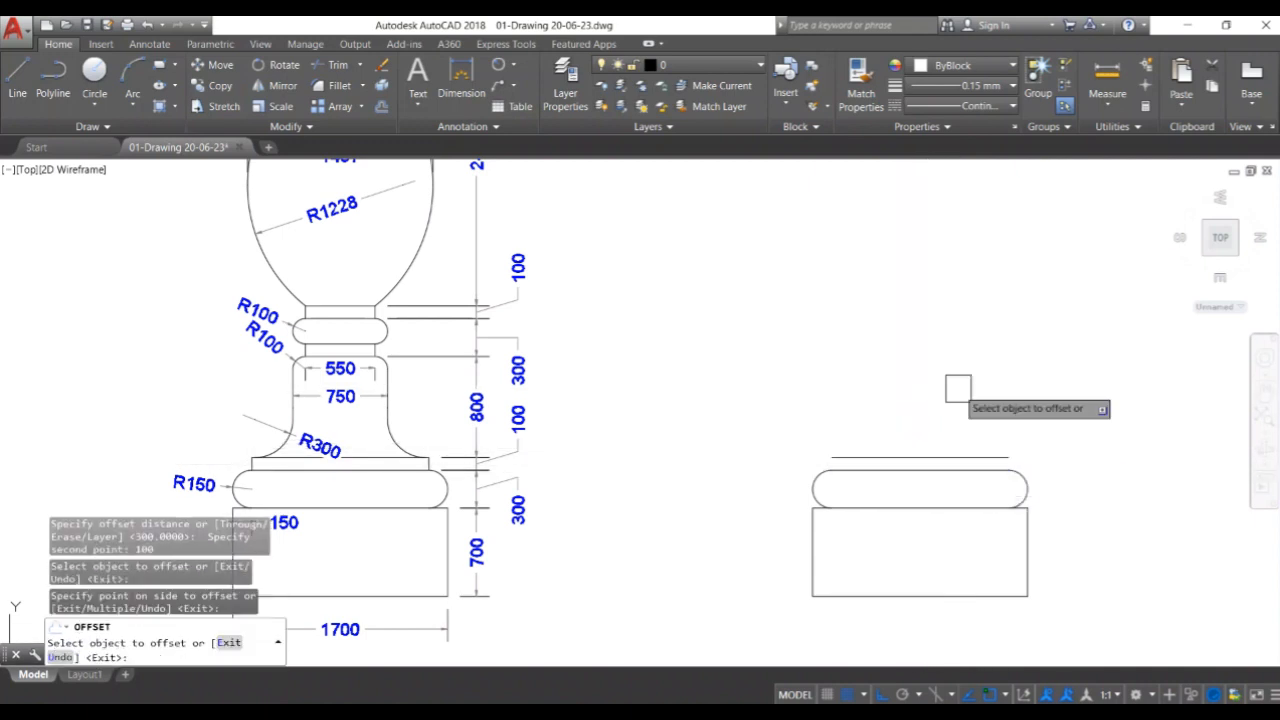
{"action": "key", "text": "Return"}
Draw vertical lines at both ends to close the thin slab above the rounded band.
{"action": "type", "text": "l"}
{"action": "key", "text": "Return"}
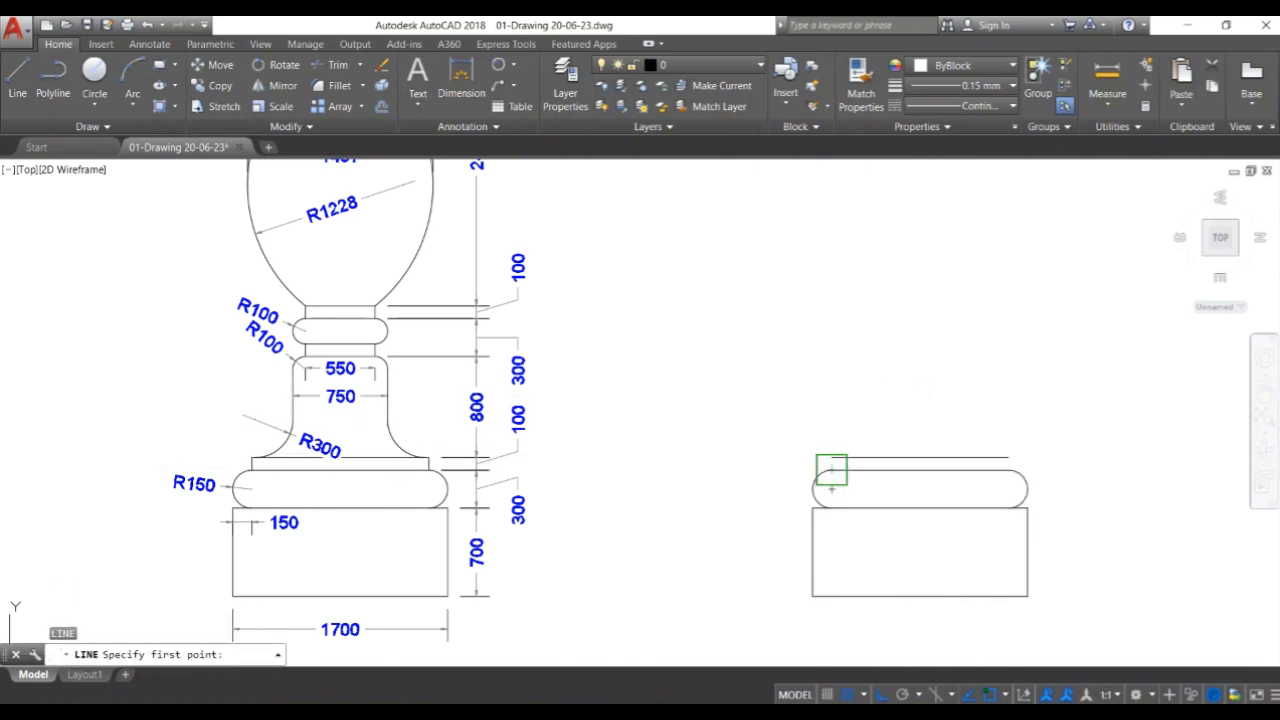
{"action": "left_click", "coordinate": [831, 470]}
{"action": "key", "text": "Return"}
{"action": "key", "text": "Return"}
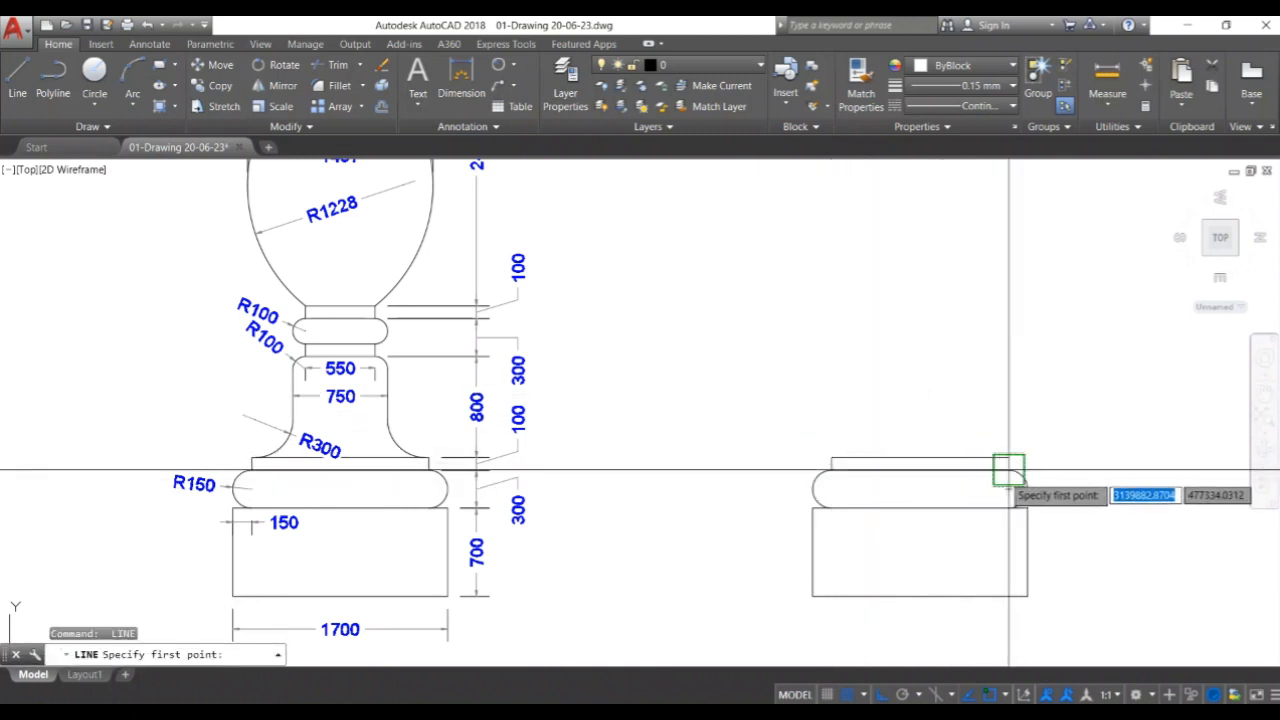
{"action": "left_click", "coordinate": [1008, 470]}
{"action": "left_click", "coordinate": [1008, 457]}
{"action": "key", "text": "Return"}
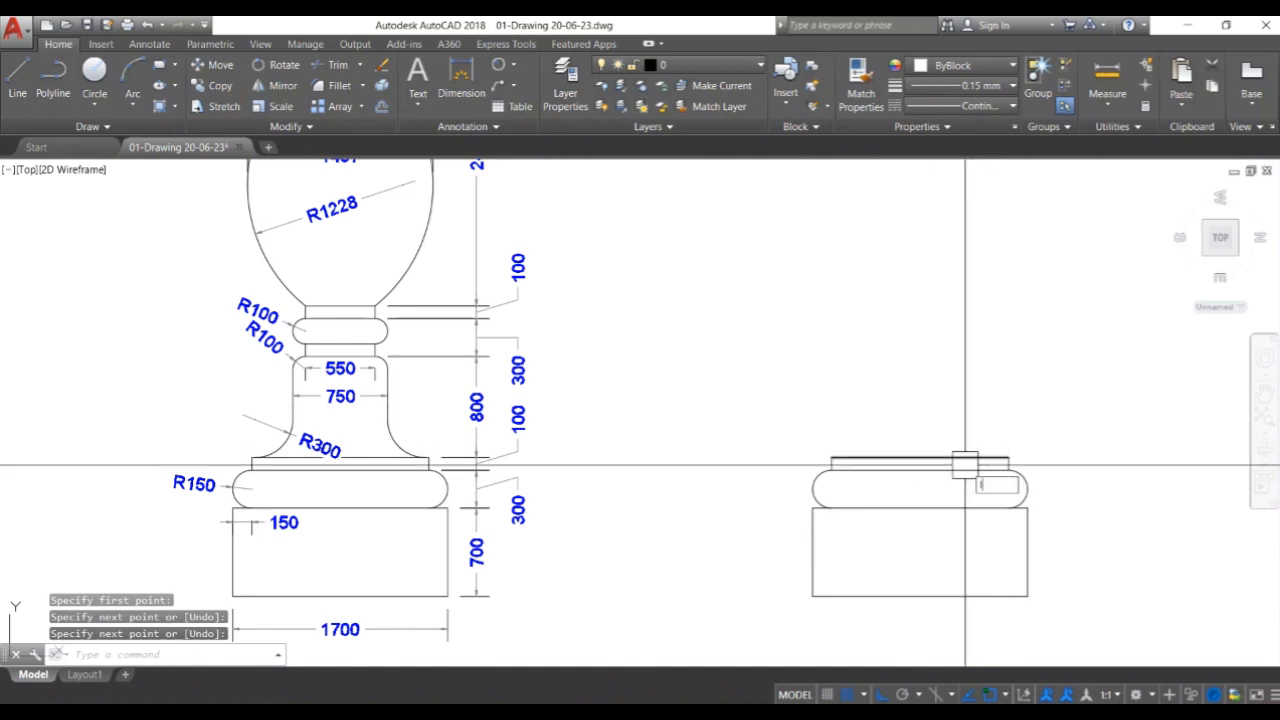
Draw an 800 long vertical centre line upward from the midpoint of the slab's top edge.
{"action": "key", "text": "Return"}
{"action": "left_click", "coordinate": [920, 457]}
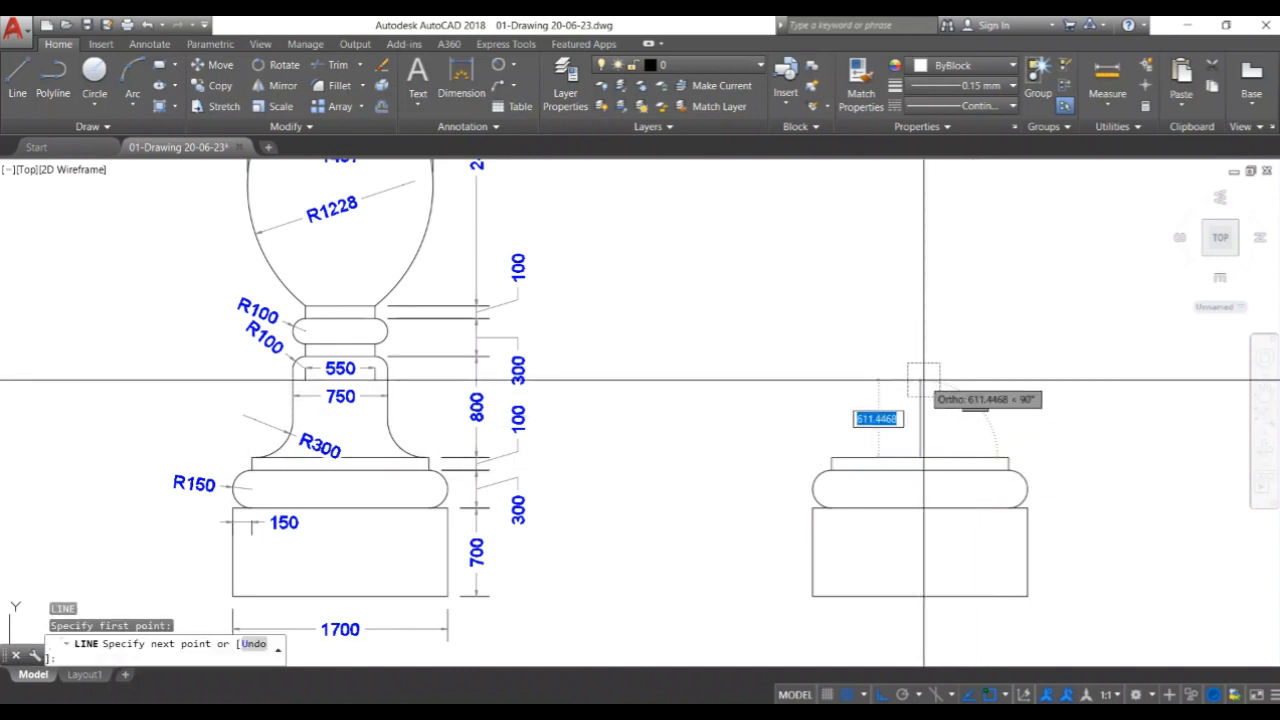
{"action": "type", "text": "800"}
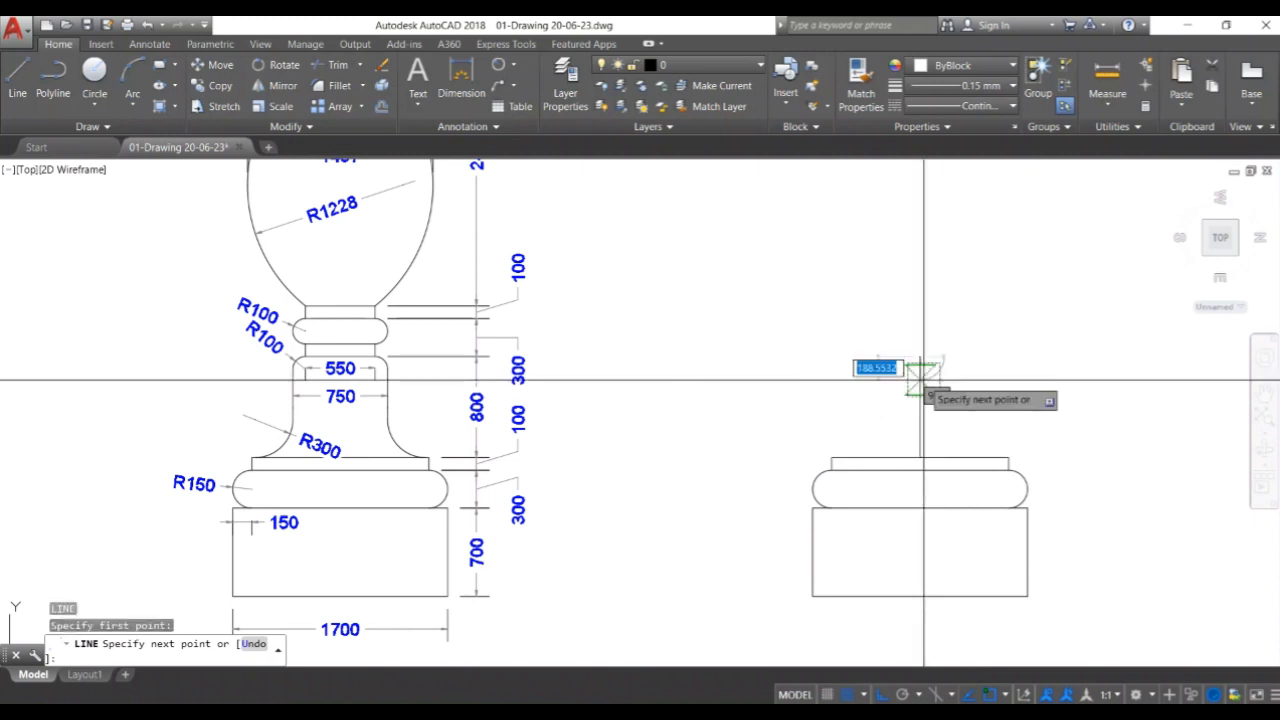
{"action": "key", "text": "Return"}
{"action": "key", "text": "Return"}
{"action": "left_click", "coordinate": [920, 400]}
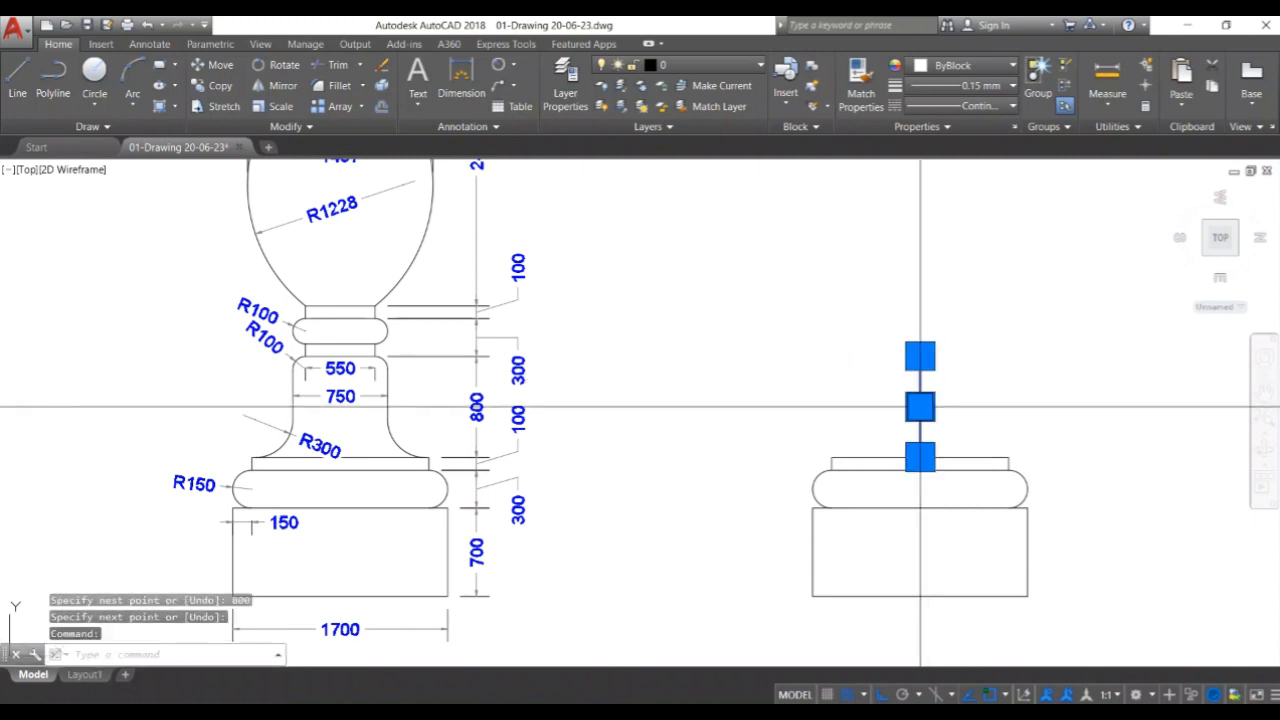
{"action": "key", "text": "Escape"}
{"action": "key", "text": "Escape"}
{"action": "key", "text": "Escape"}
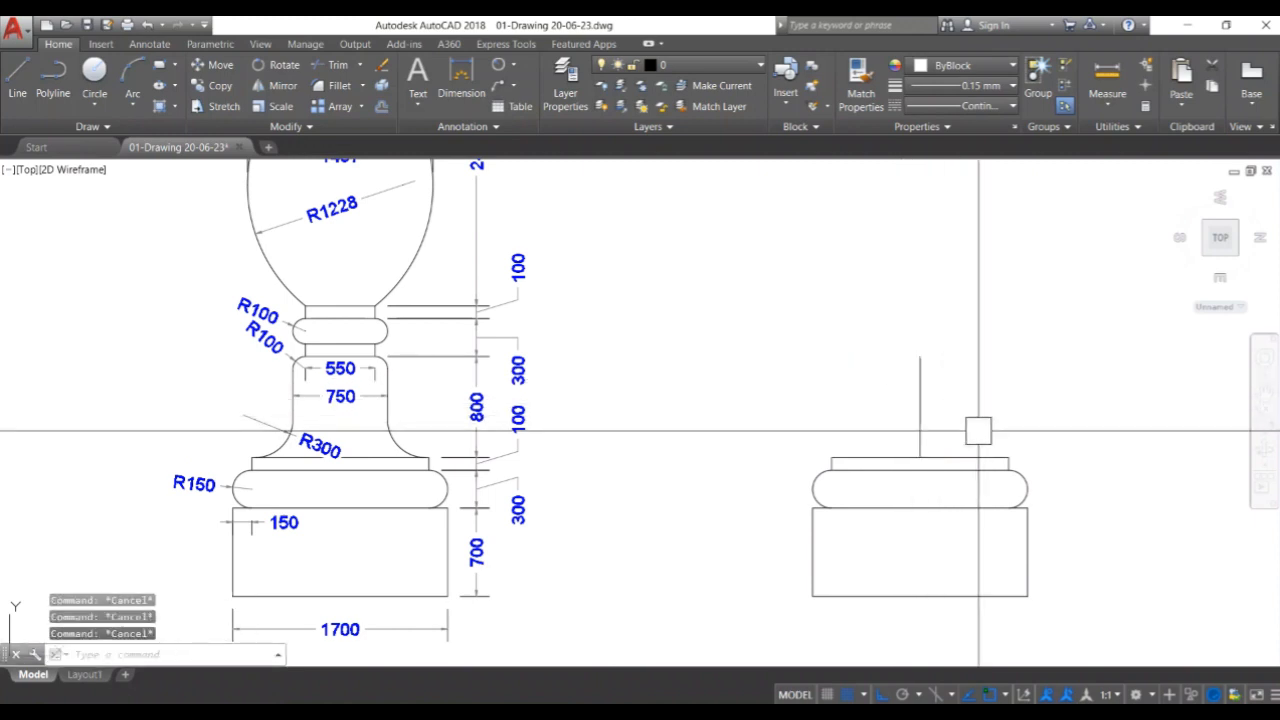
Offset the slab's top edge upward by 800 to the upper end of the centre line.
{"action": "type", "text": "o"}
{"action": "key", "text": "Return"}
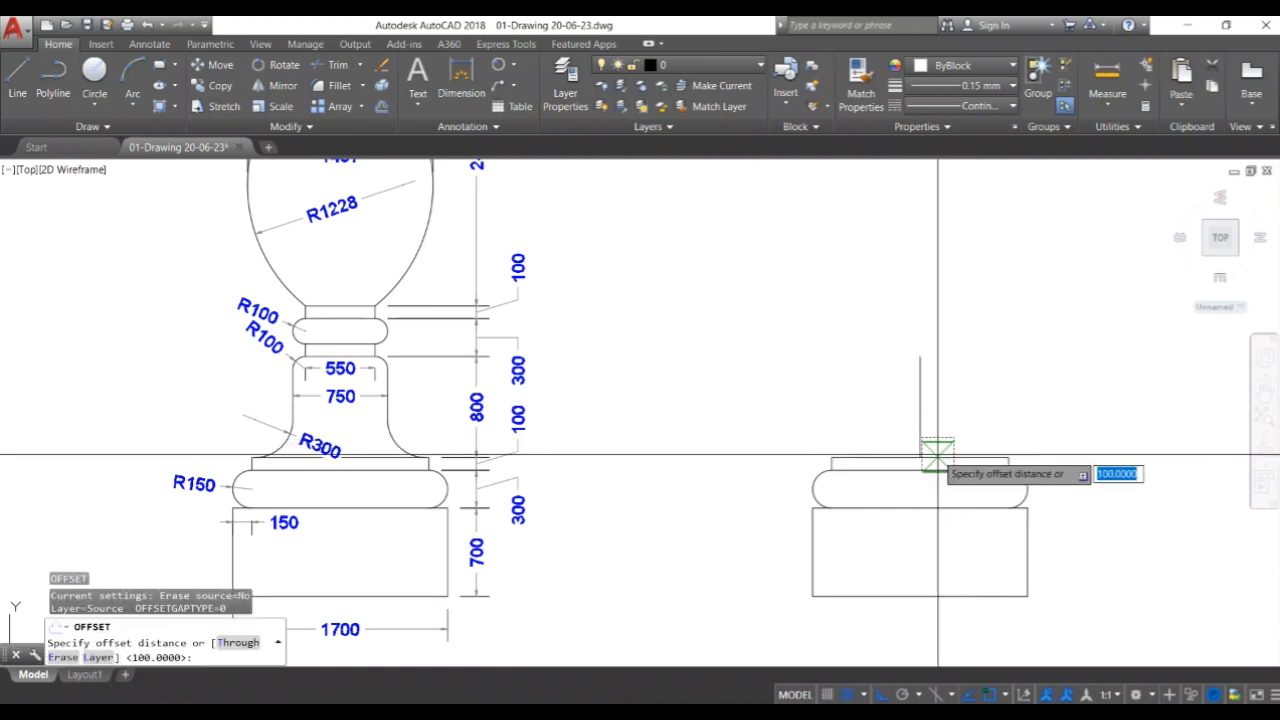
{"action": "left_click", "coordinate": [920, 457]}
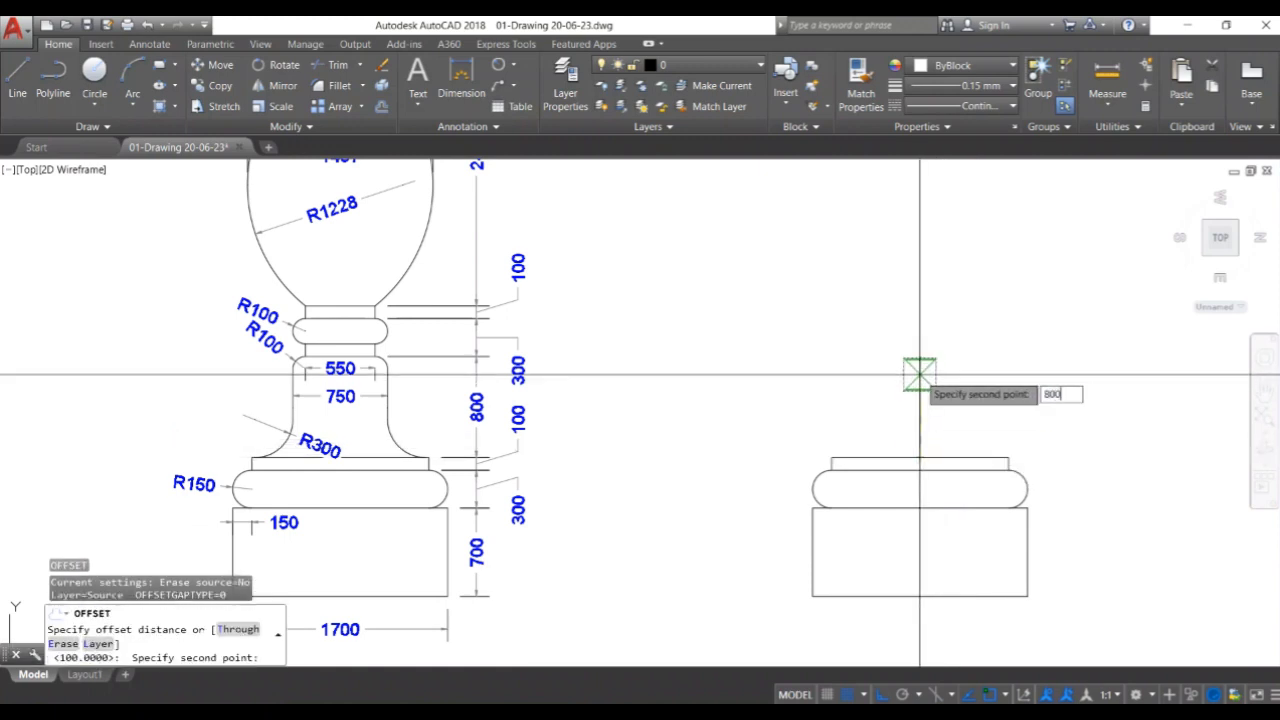
{"action": "key", "text": "Return"}
{"action": "left_click", "coordinate": [943, 457]}
{"action": "left_click", "coordinate": [972, 328]}
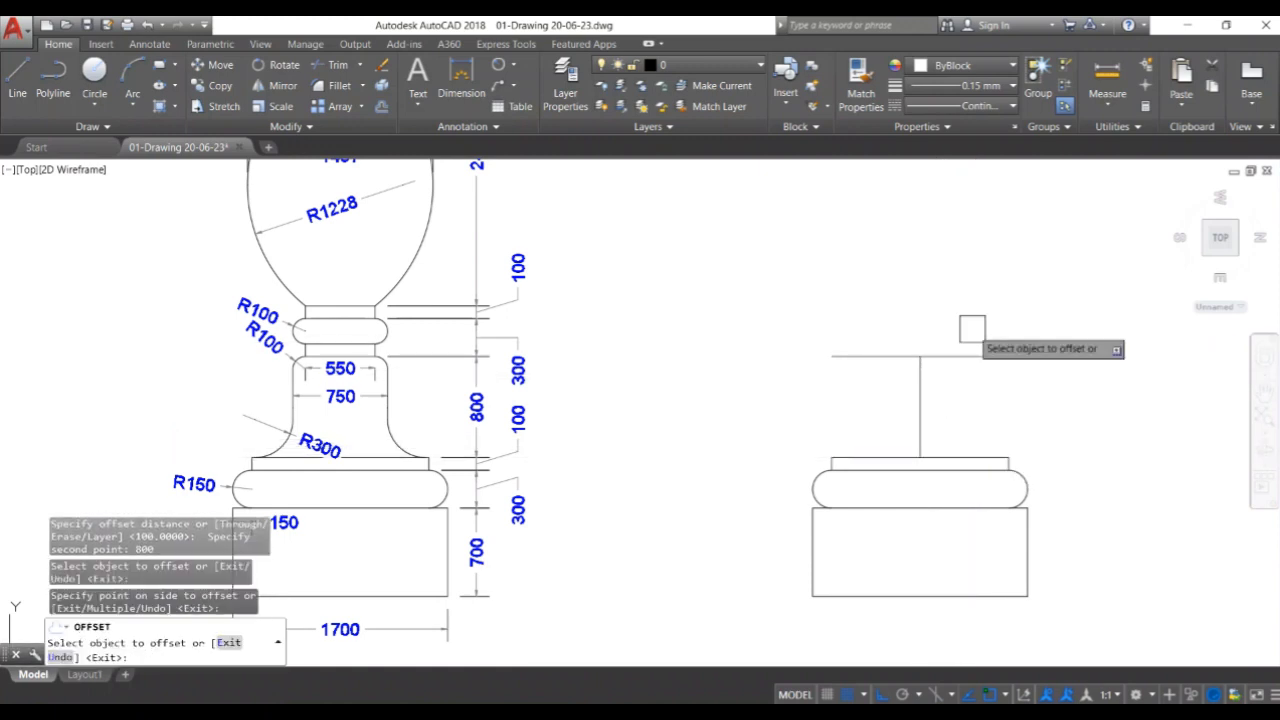
{"action": "key", "text": "Escape"}
{"action": "key", "text": "Escape"}
{"action": "key", "text": "Escape"}
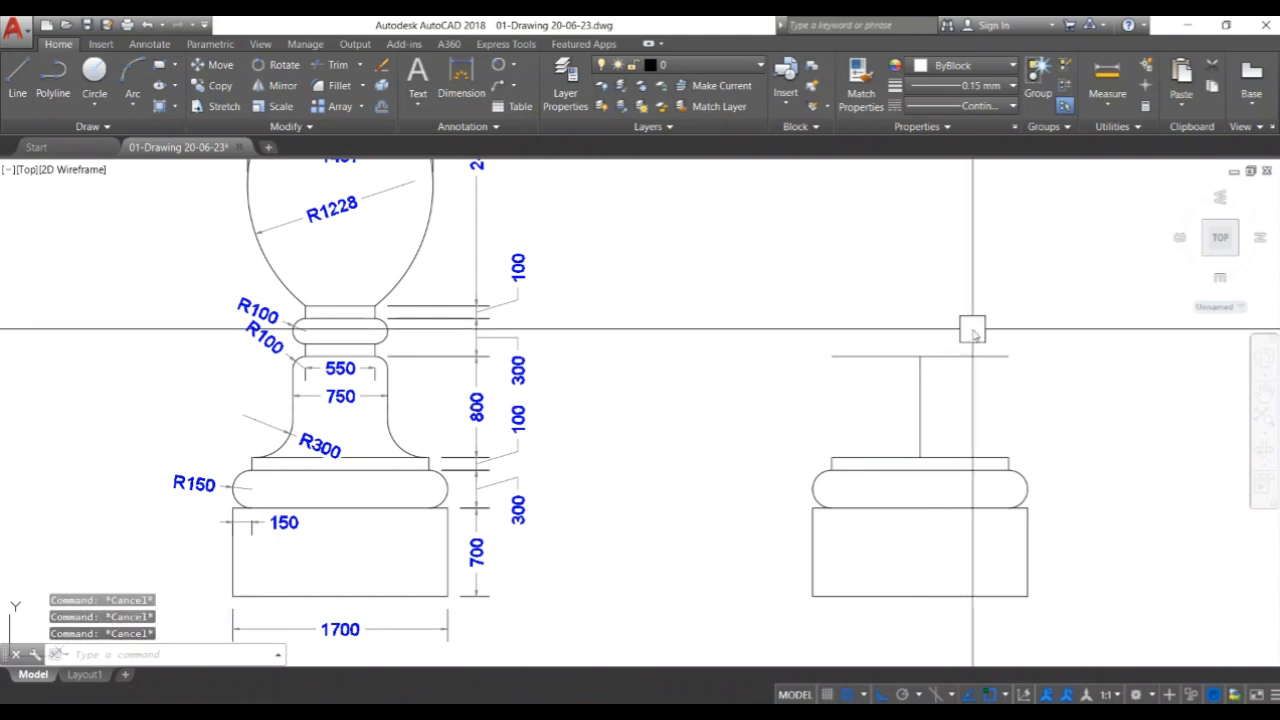
{"action": "type", "text": "o"}
{"action": "key", "text": "Return"}
{"action": "left_click", "coordinate": [920, 356]}
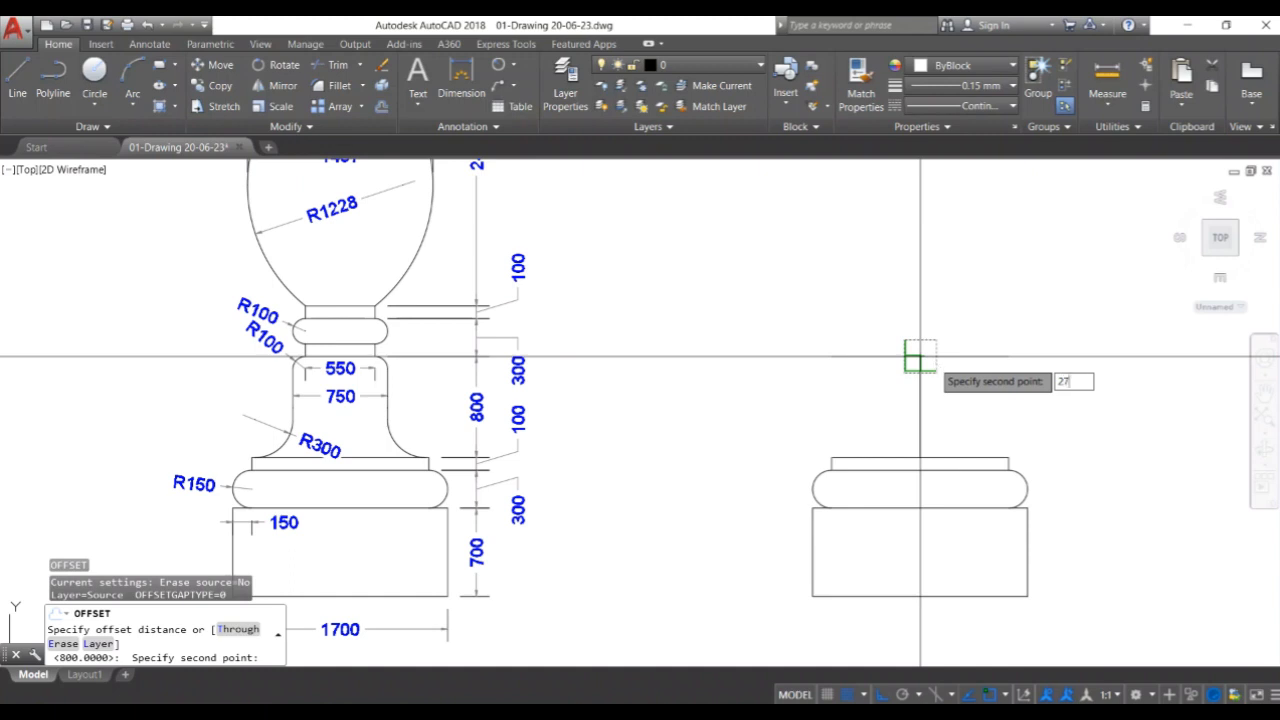
{"action": "key", "text": "Return"}
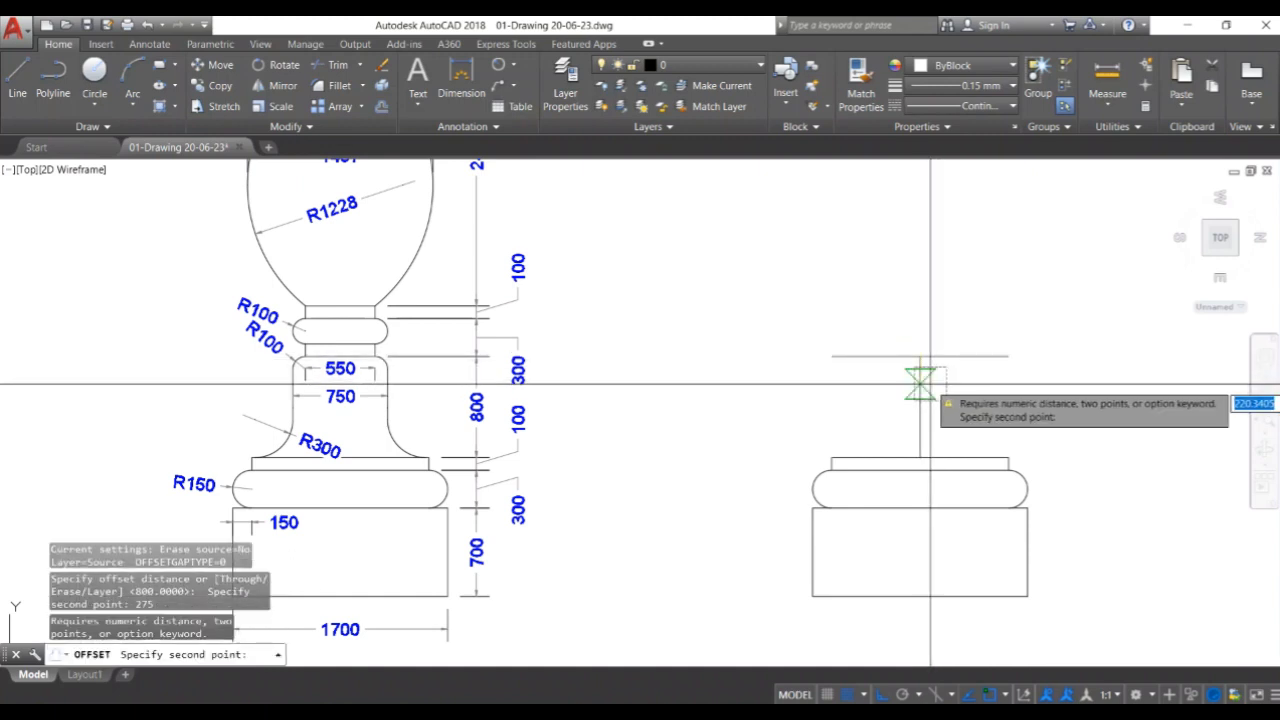
{"action": "key", "text": "Escape"}
{"action": "key", "text": "Escape"}
{"action": "key", "text": "Escape"}
Offset the vertical centre line by 275 to both sides.
{"action": "type", "text": "o"}
{"action": "key", "text": "Return"}
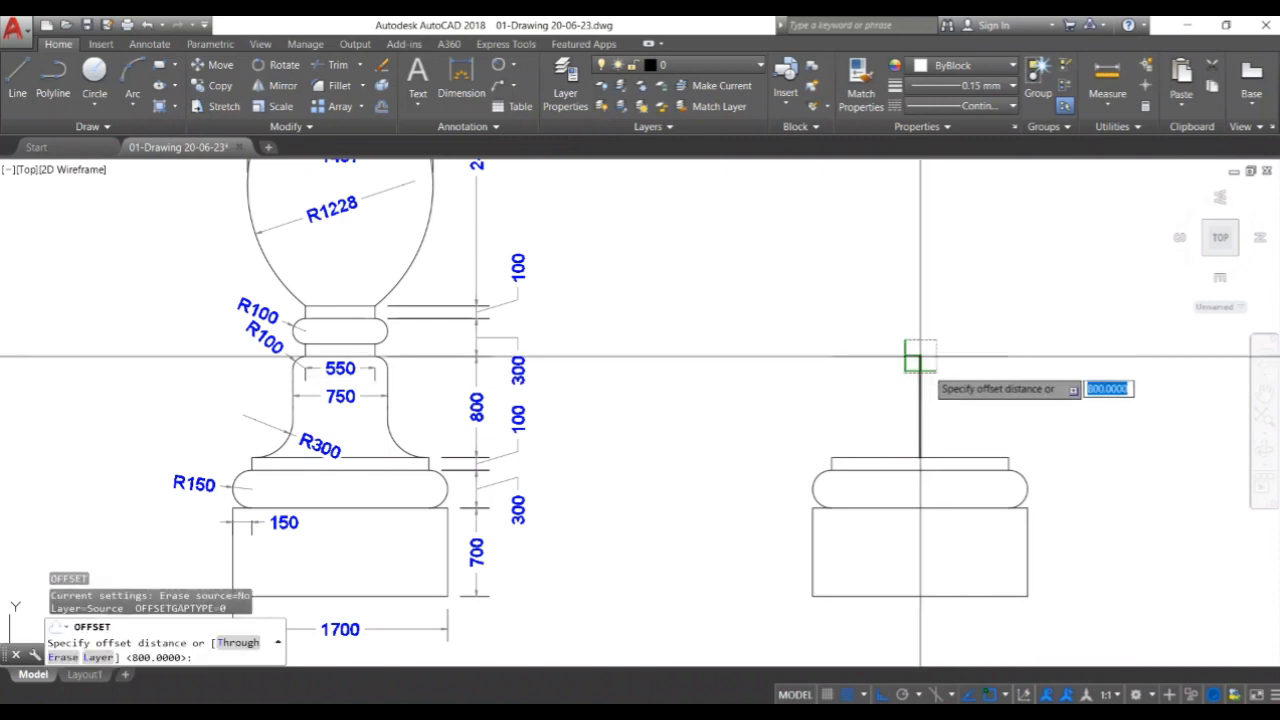
{"action": "left_click", "coordinate": [919, 356]}
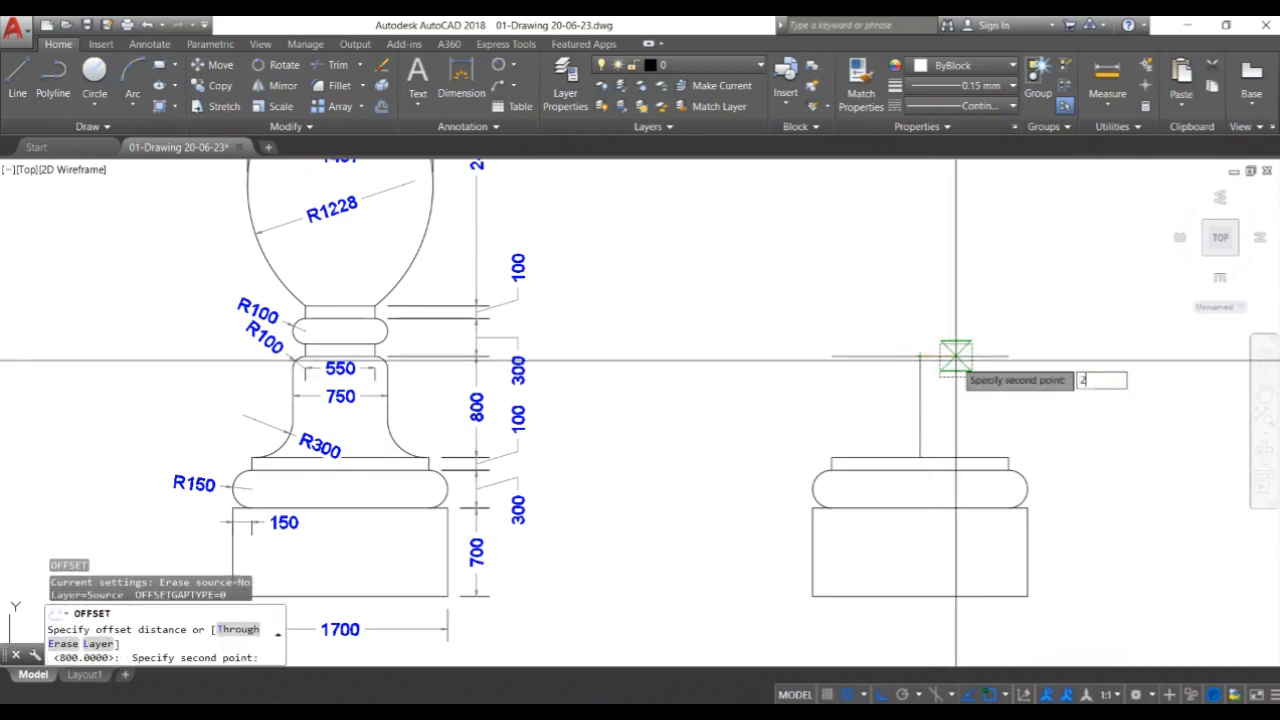
{"action": "key", "text": "Return"}
{"action": "left_click", "coordinate": [920, 375]}
{"action": "left_click", "coordinate": [941, 404]}
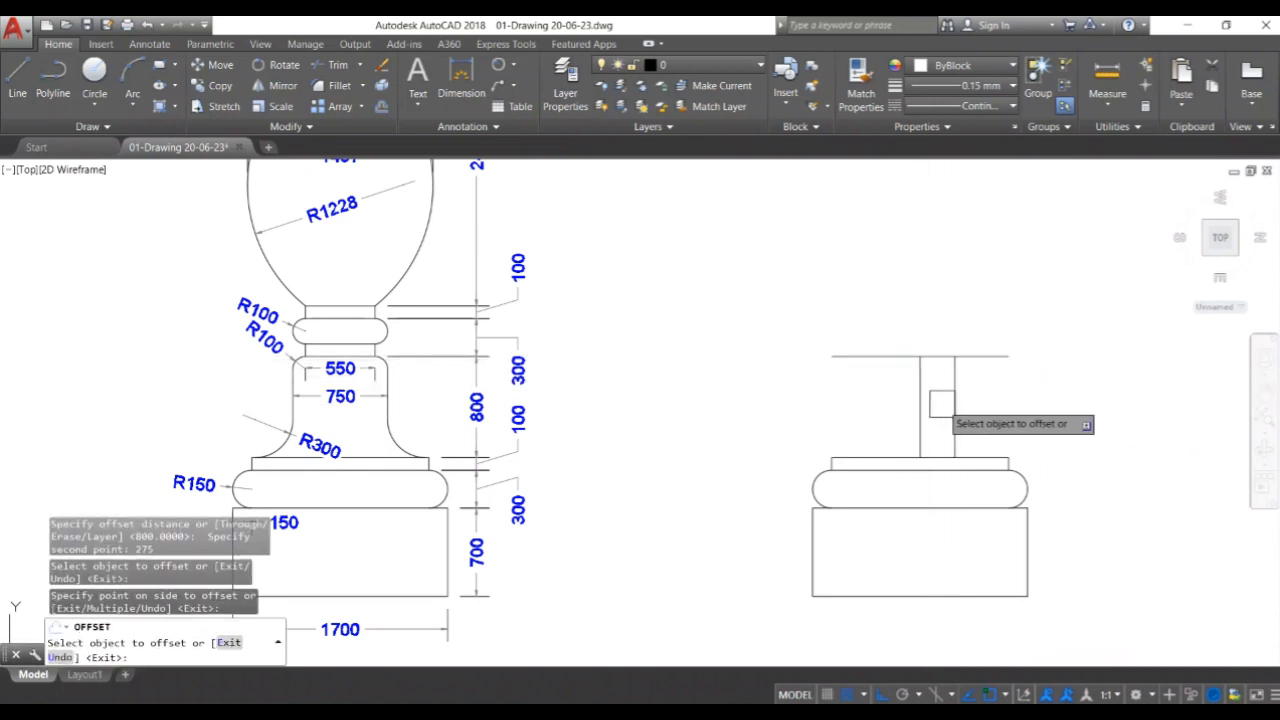
{"action": "left_click", "coordinate": [920, 398]}
{"action": "left_click", "coordinate": [872, 390]}
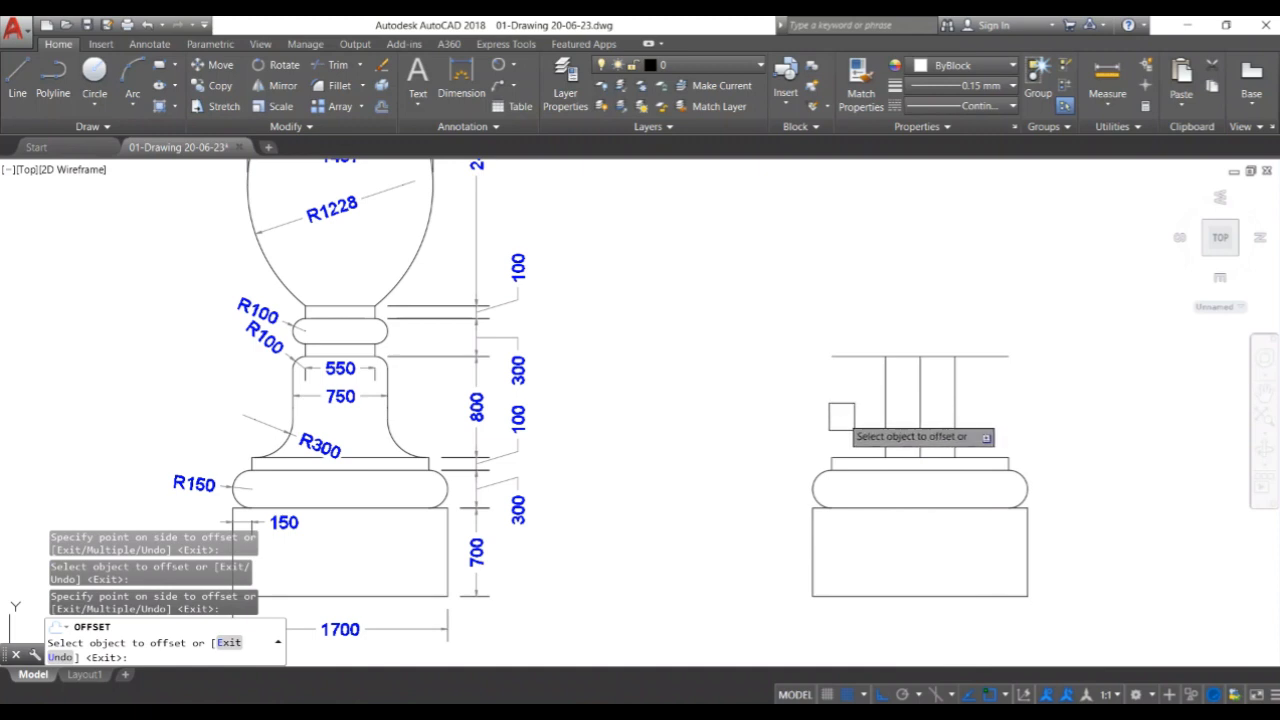
{"action": "key", "text": "Return"}
Offset the vertical centre line by 375 to both sides.
{"action": "key", "text": "Return"}
{"action": "left_click", "coordinate": [919, 356]}
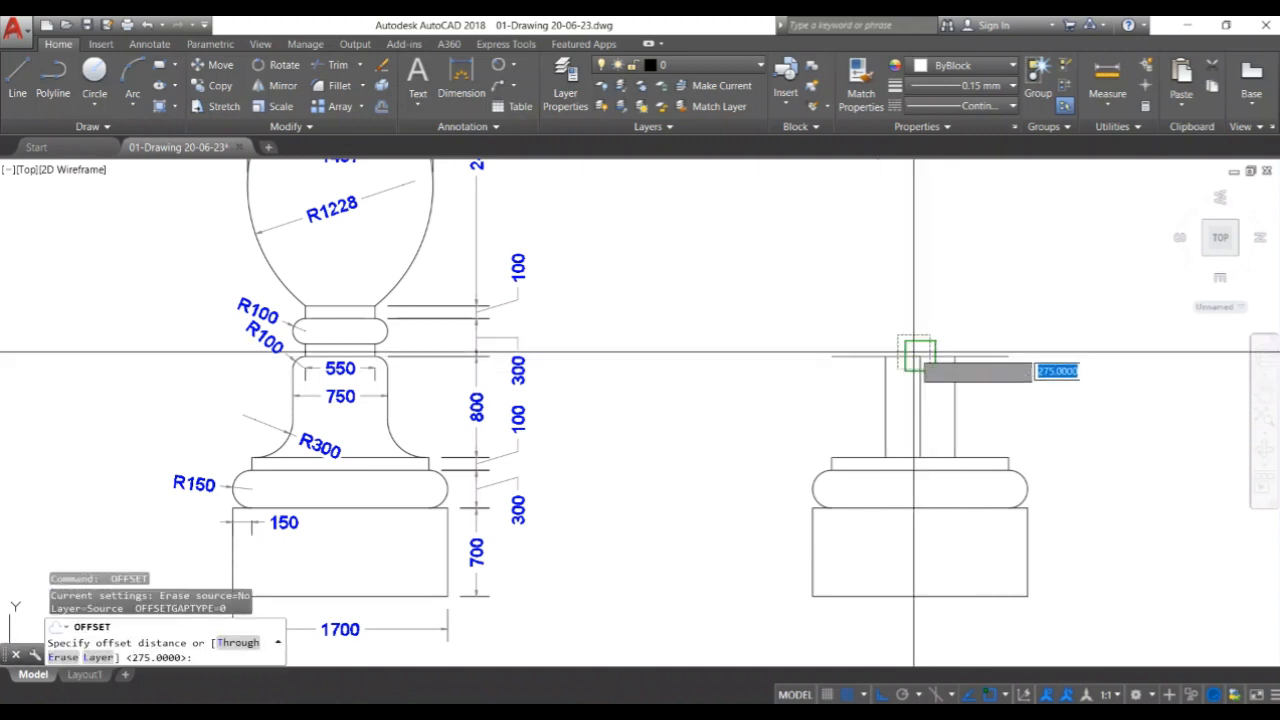
{"action": "key", "text": "Return"}
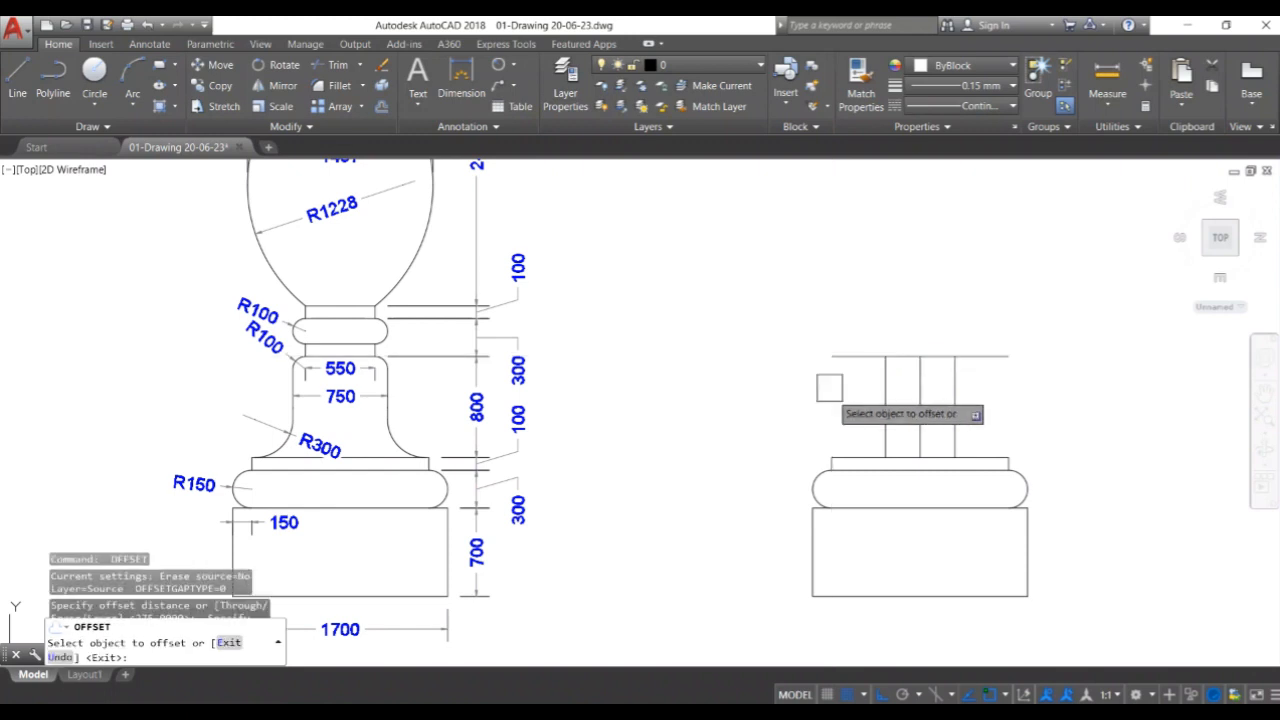
{"action": "left_click", "coordinate": [919, 420]}
{"action": "left_click", "coordinate": [893, 410]}
{"action": "left_click", "coordinate": [919, 420]}
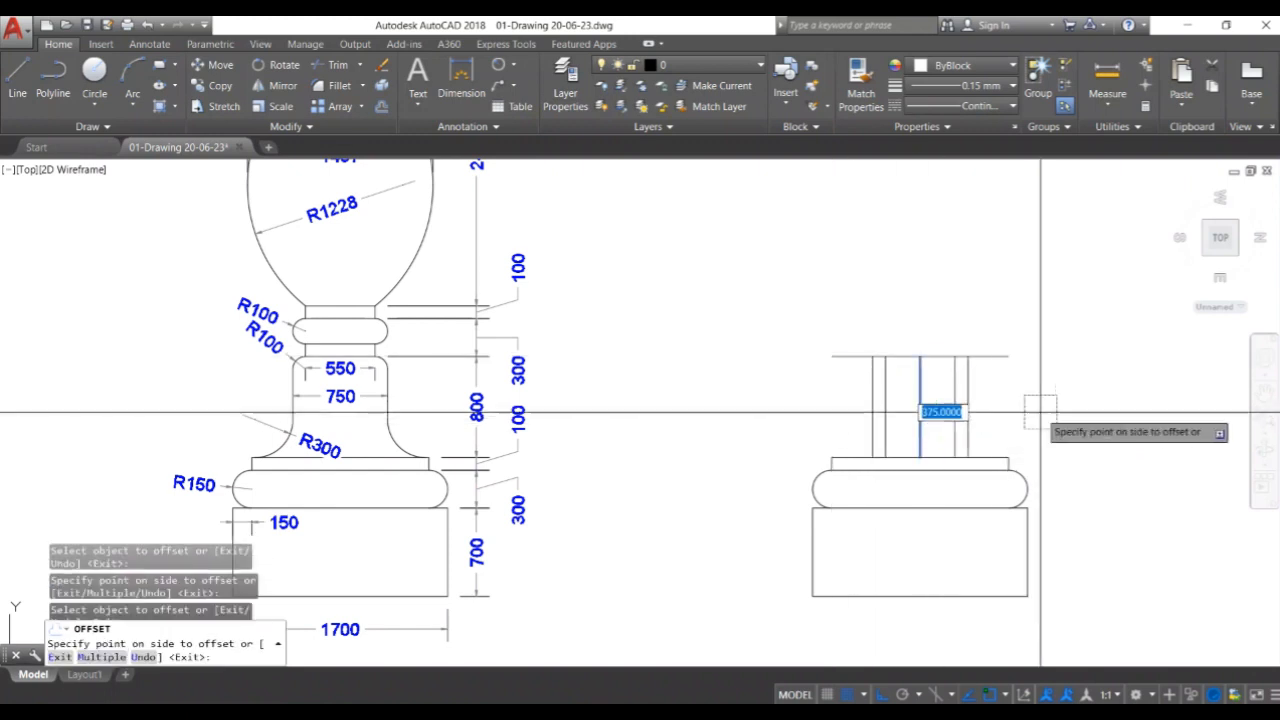
{"action": "left_click", "coordinate": [1040, 410]}
{"action": "key", "text": "Return"}
Try to draw a tangent-tangent-radius circle of radius 100 from the outer right vertical and the inner vertical's upper end.
{"action": "type", "text": "c"}
{"action": "key", "text": "Return"}
{"action": "type", "text": "t"}
{"action": "key", "text": "Return"}
{"action": "scroll", "coordinate": [965, 372], "scroll_direction": "up", "scroll_amount": 4}
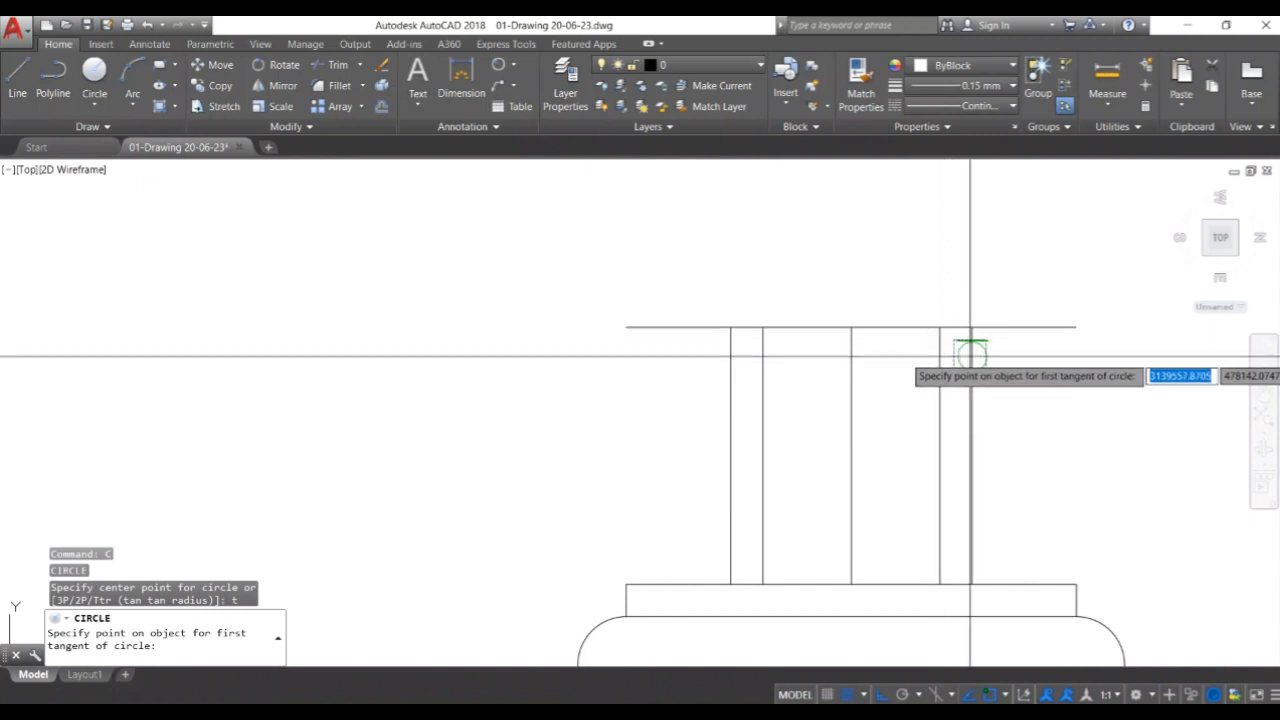
{"action": "left_click", "coordinate": [971, 337]}
{"action": "left_click", "coordinate": [940, 327]}
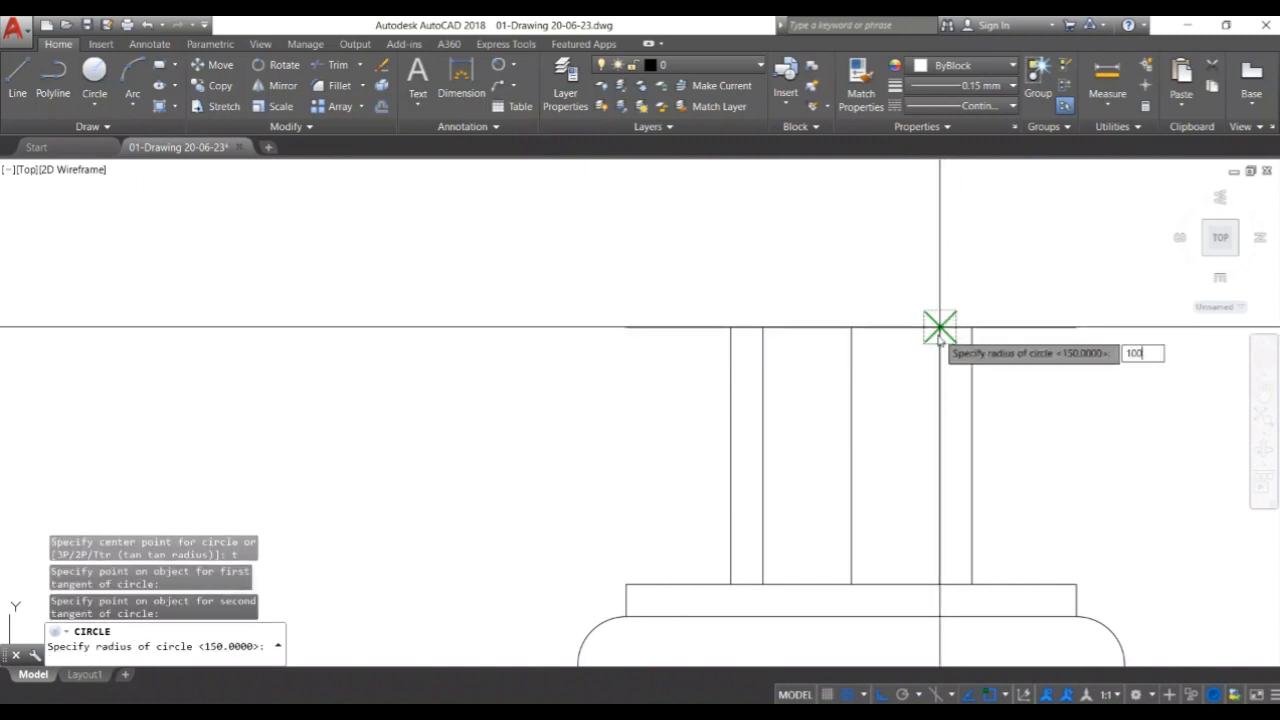
{"action": "key", "text": "Return"}
{"action": "key", "text": "Return"}
{"action": "type", "text": "t"}
{"action": "key", "text": "Return"}
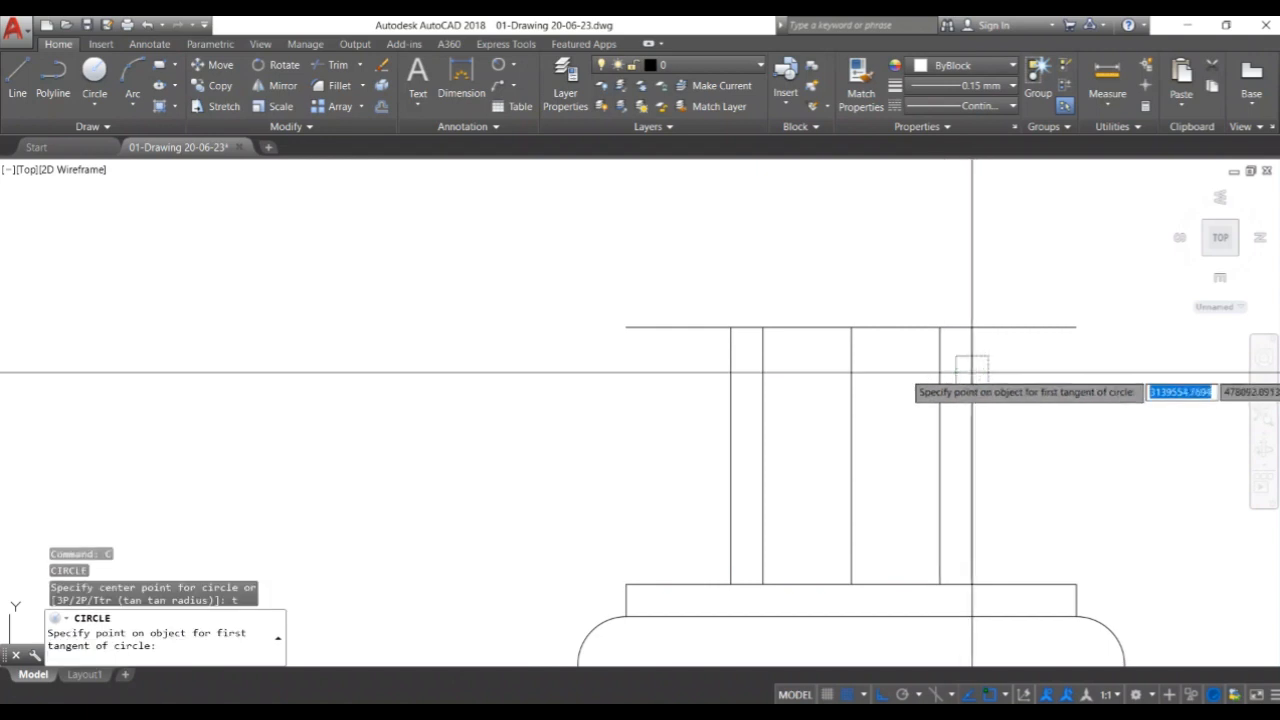
{"action": "left_click", "coordinate": [971, 337]}
{"action": "left_click", "coordinate": [940, 327]}
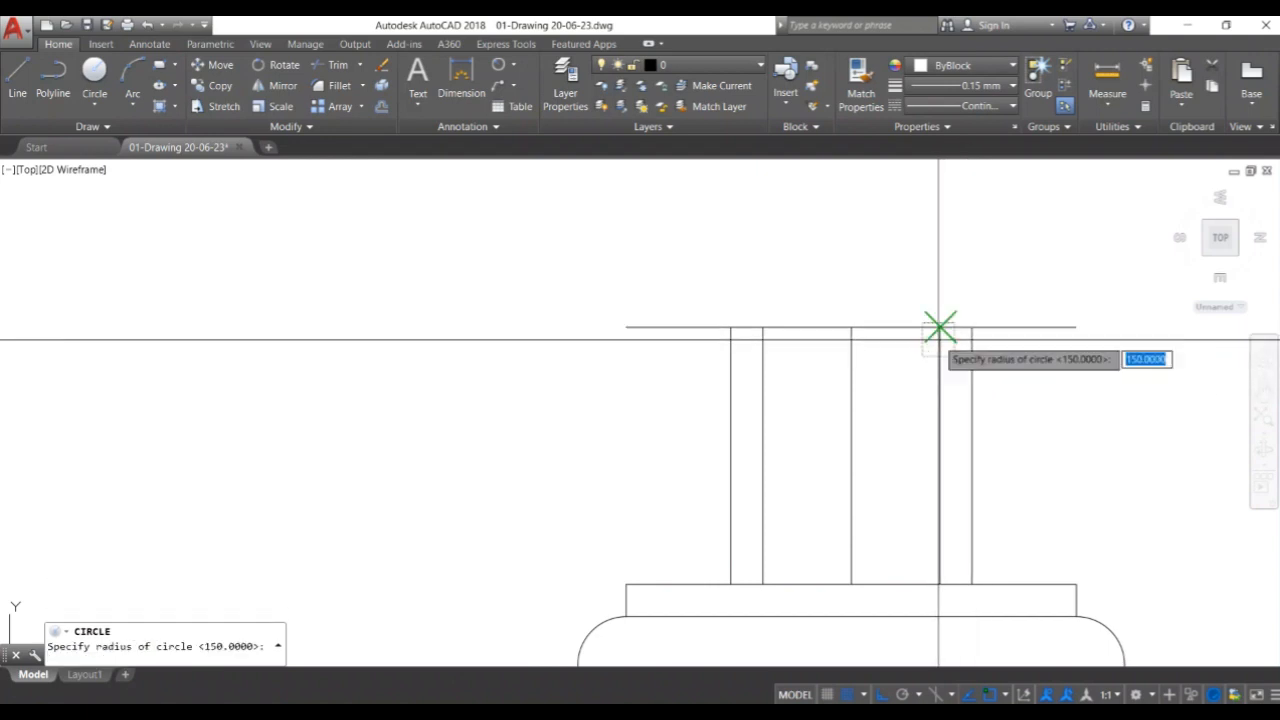
{"action": "type", "text": "100"}
{"action": "key", "text": "Return"}
{"action": "scroll", "coordinate": [1014, 380], "scroll_direction": "down", "scroll_amount": 3}
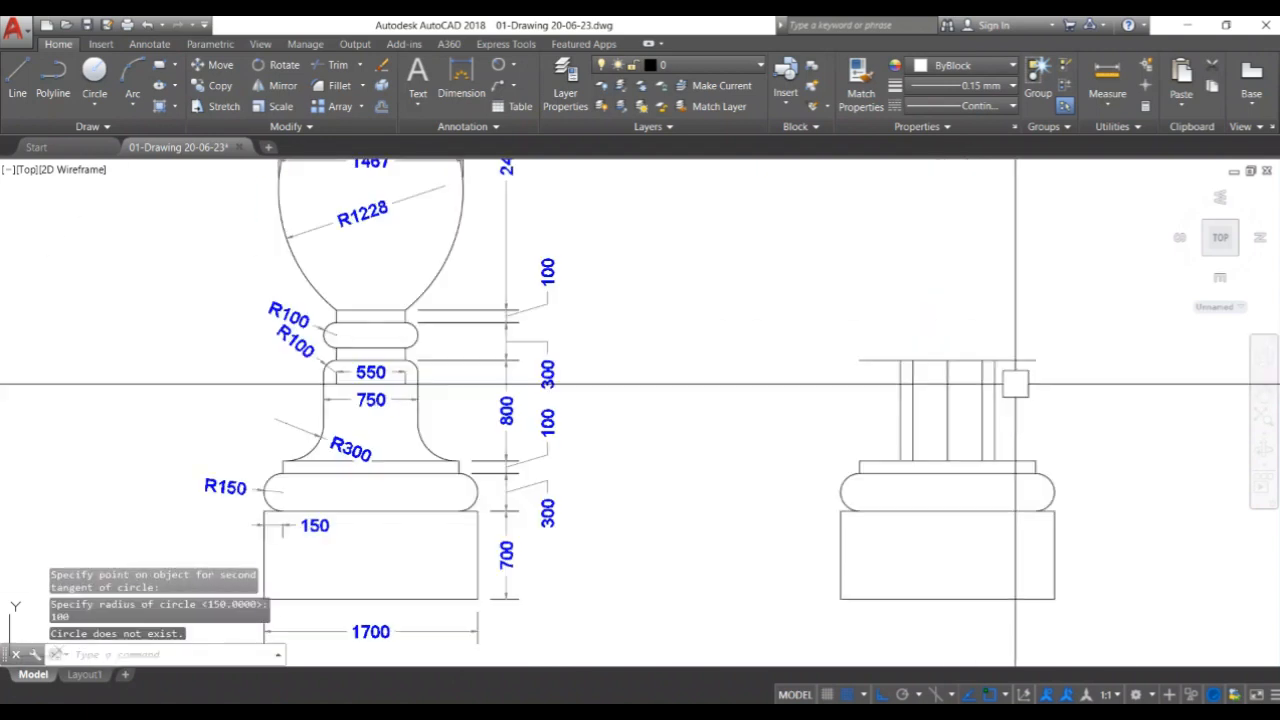
Draw a tangent-tangent-radius circle of radius 100 touching the upper horizontal line and the outer left vertical.
{"action": "type", "text": "c"}
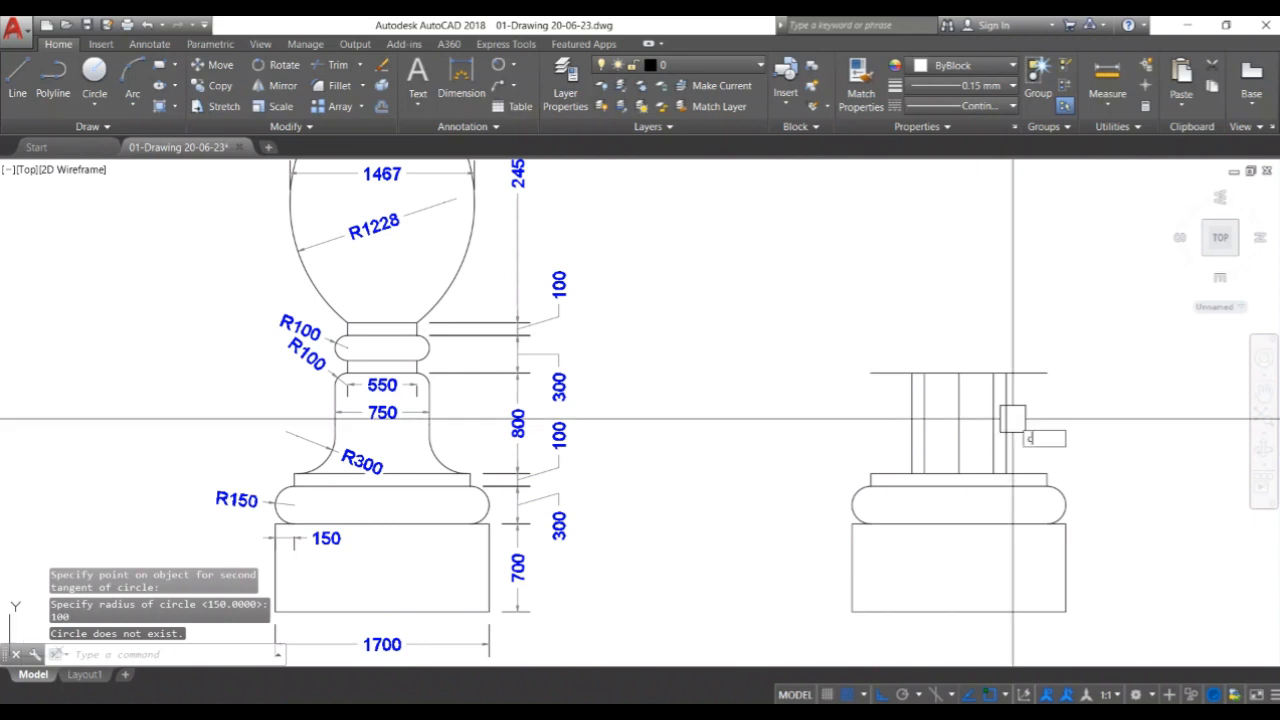
{"action": "key", "text": "Return"}
{"action": "type", "text": "t"}
{"action": "key", "text": "Return"}
{"action": "scroll", "coordinate": [926, 388], "scroll_direction": "up", "scroll_amount": 5}
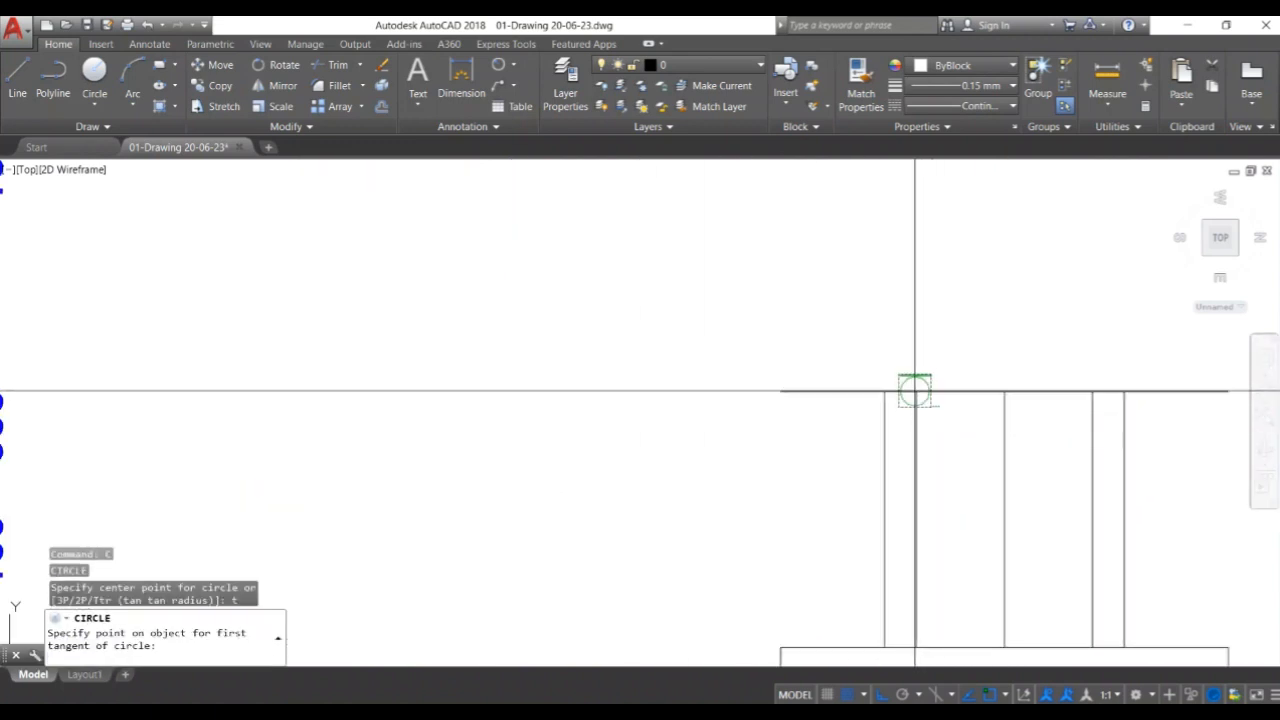
{"action": "left_click", "coordinate": [914, 390]}
{"action": "left_click", "coordinate": [889, 405]}
{"action": "type", "text": "10"}
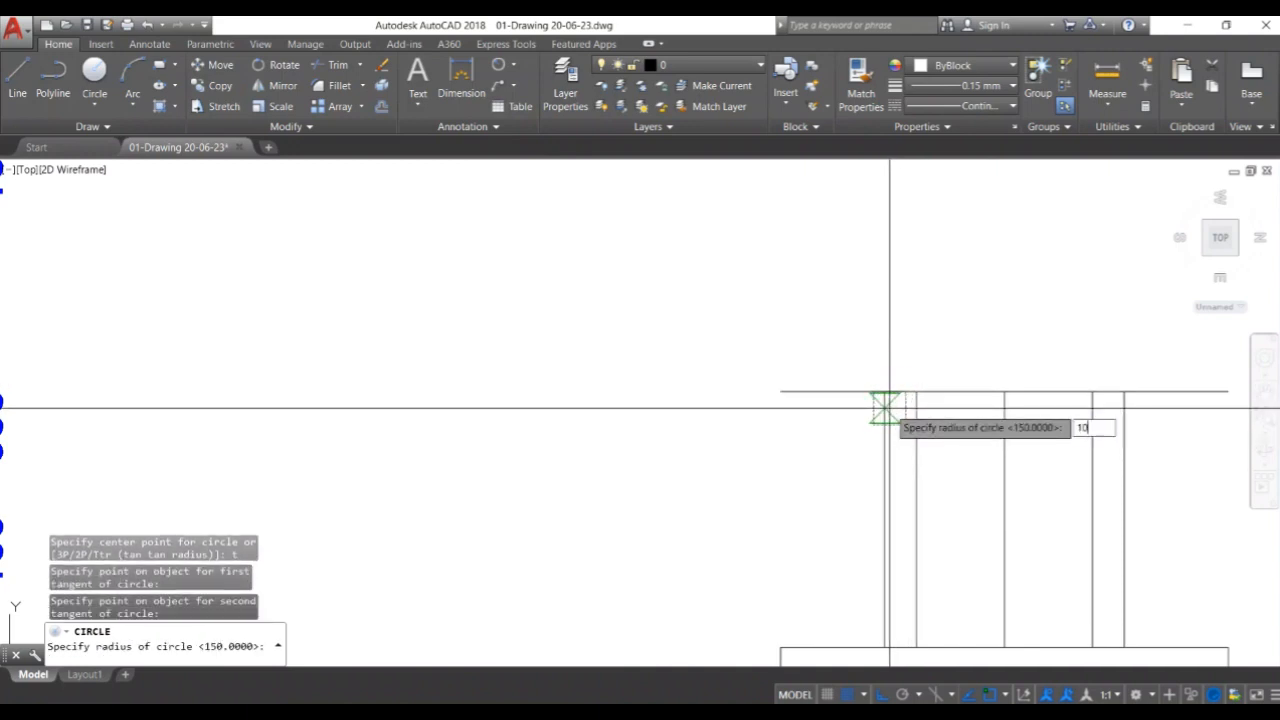
{"action": "type", "text": "0"}
{"action": "key", "text": "Return"}
Trim the circle and the outer left vertical so only the rounded upper-left corner arc remains.
{"action": "key", "text": "Return"}
{"action": "key", "text": "Return"}
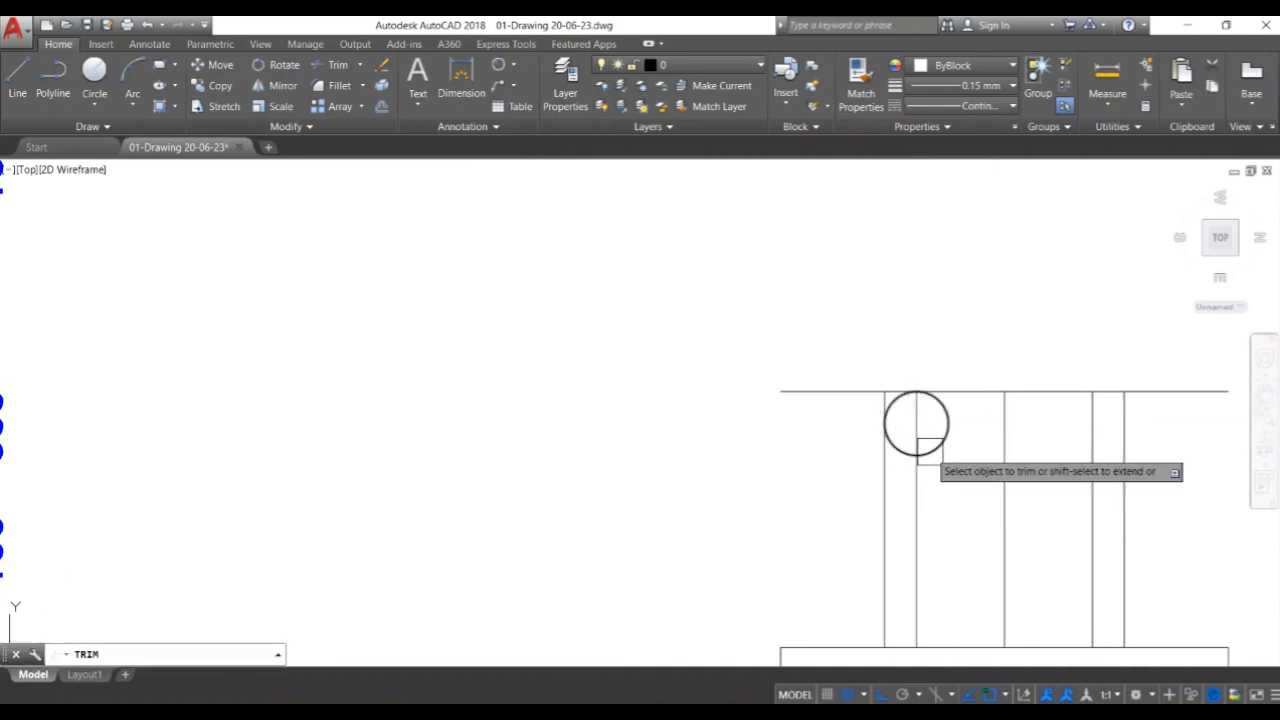
{"action": "left_click", "coordinate": [931, 453]}
{"action": "scroll", "coordinate": [898, 448], "scroll_direction": "up", "scroll_amount": 2}
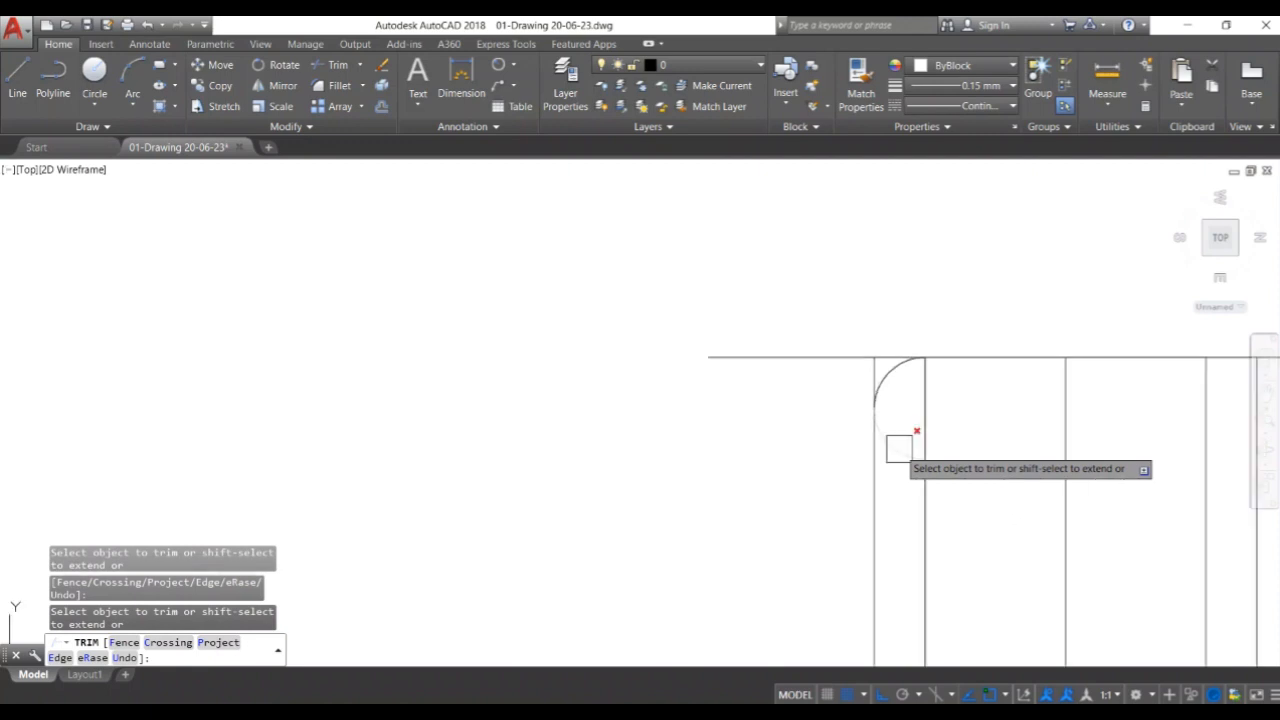
{"action": "scroll", "coordinate": [866, 357], "scroll_direction": "up", "scroll_amount": 2}
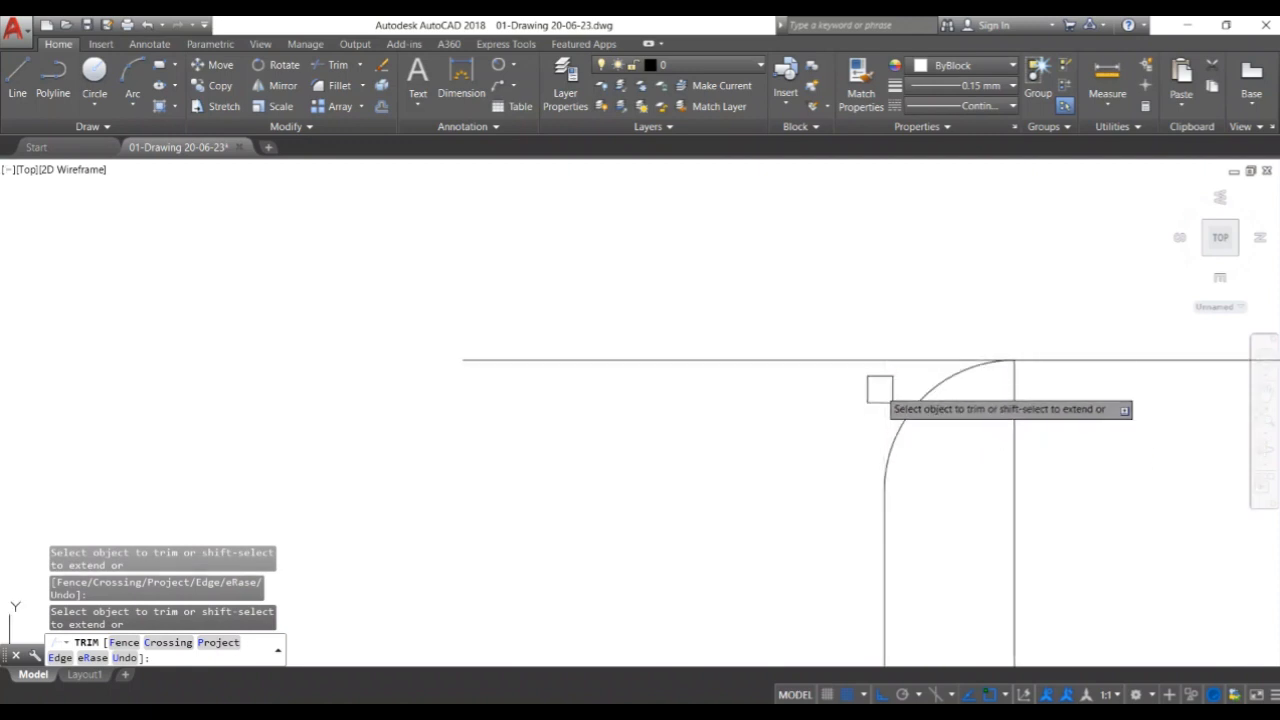
{"action": "scroll", "coordinate": [880, 386], "scroll_direction": "down", "scroll_amount": 6}
Draw a tangent-tangent-radius circle of radius 300 touching the slab's top edge and the outer left vertical.
{"action": "middle_click_drag", "start_coordinate": [770, 445], "coordinate": [841, 424]}
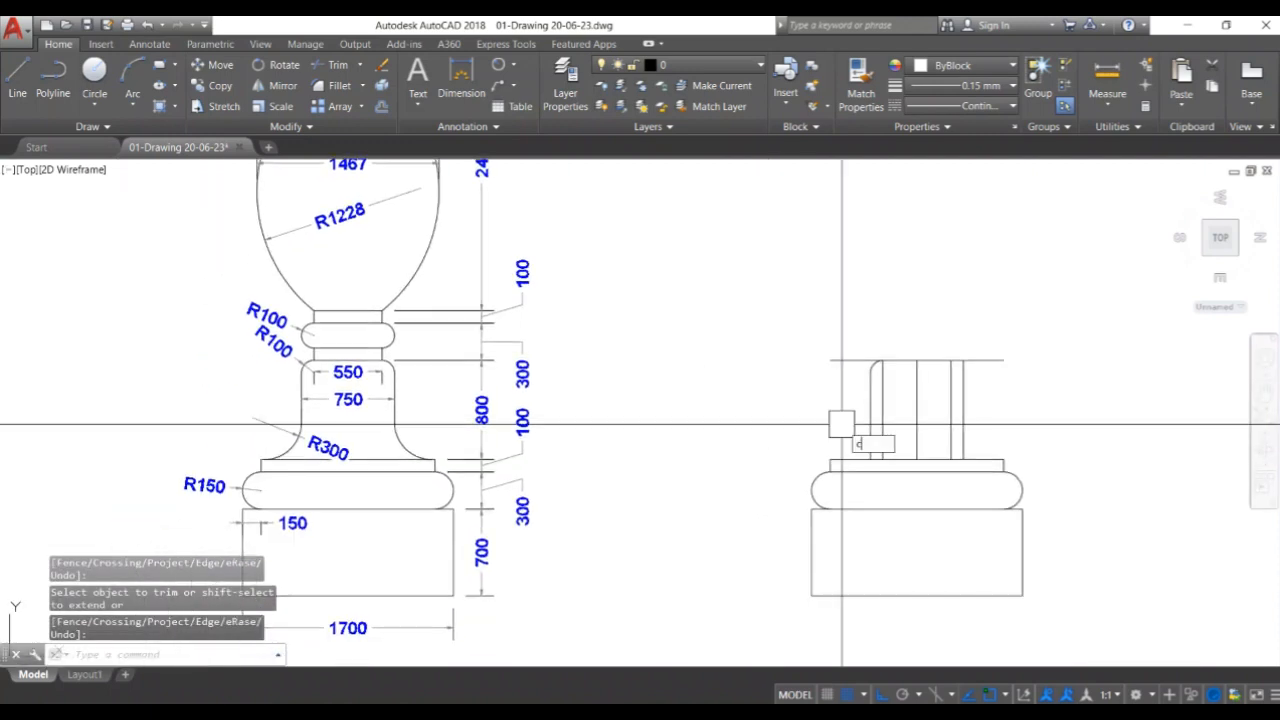
{"action": "key", "text": "Return"}
{"action": "type", "text": "t"}
{"action": "key", "text": "Return"}
{"action": "scroll", "coordinate": [835, 450], "scroll_direction": "up", "scroll_amount": 3}
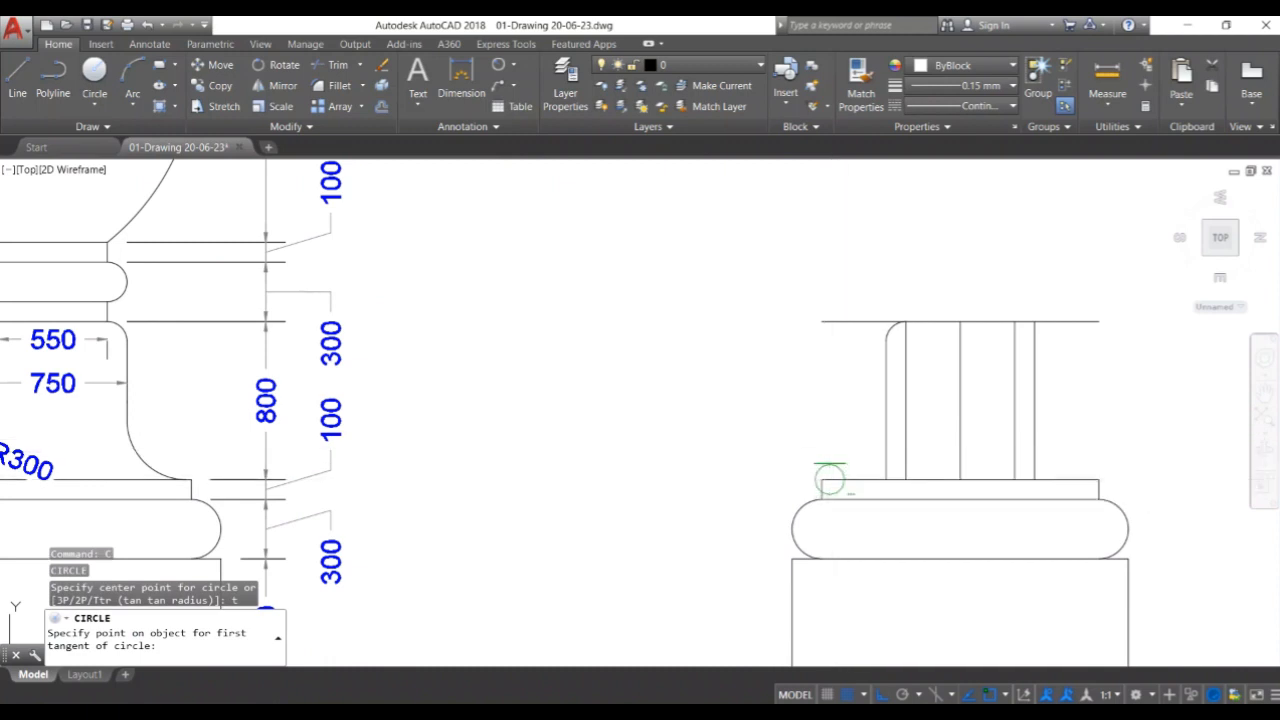
{"action": "left_click", "coordinate": [829, 481]}
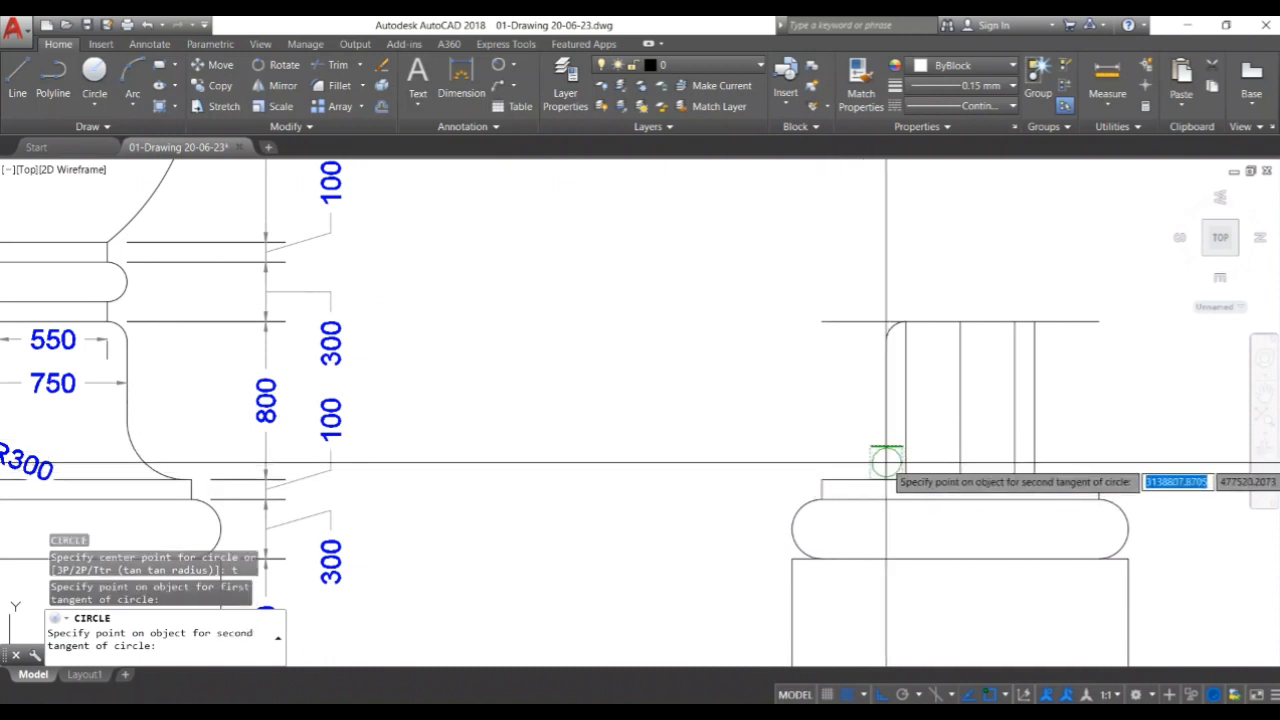
{"action": "left_click", "coordinate": [887, 462]}
{"action": "middle_click_drag", "start_coordinate": [887, 462], "coordinate": [1065, 474]}
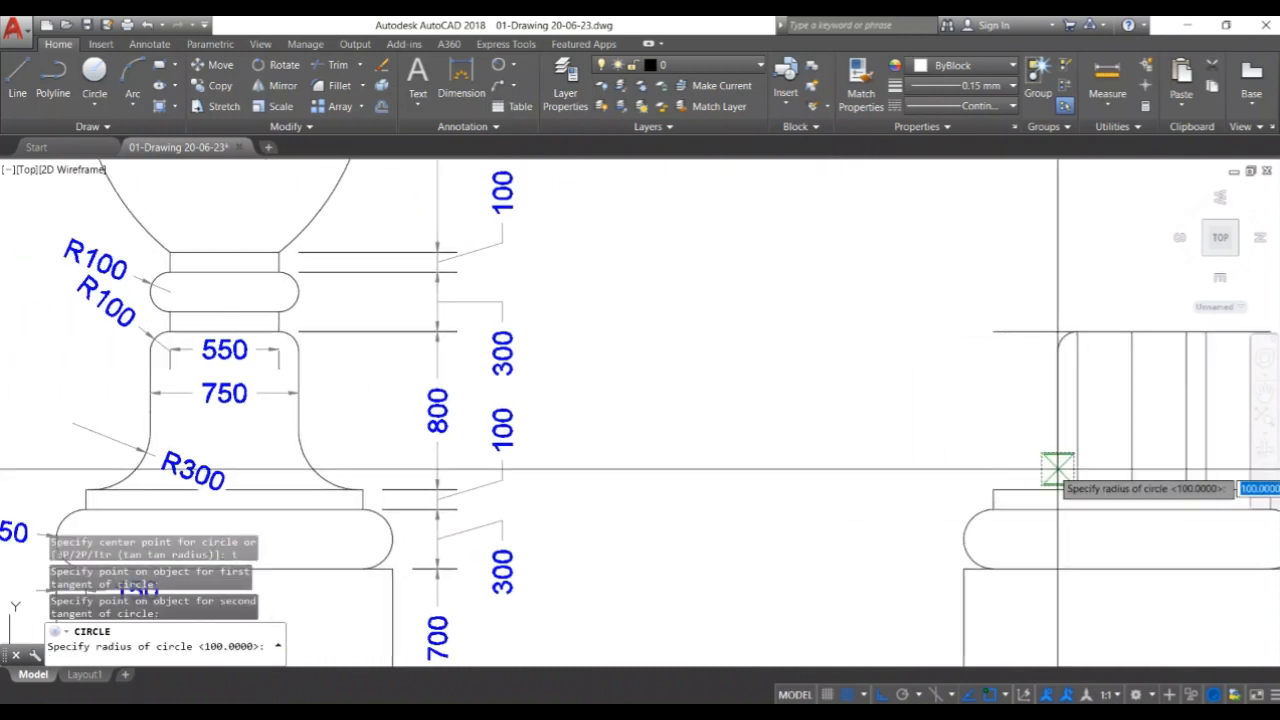
{"action": "type", "text": "300"}
{"action": "key", "text": "Return"}
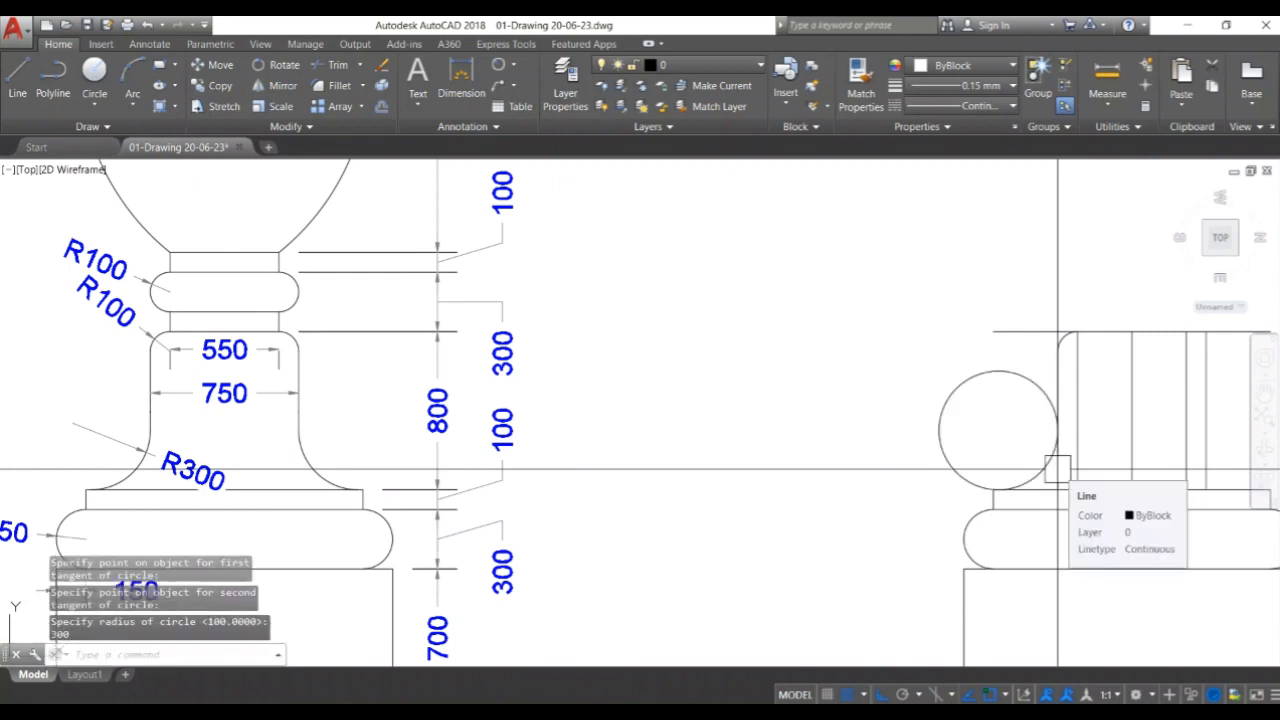
Trim the radius 300 circle and the lower end of the outer left vertical to leave the concave flare onto the slab.
{"action": "type", "text": "tr"}
{"action": "key", "text": "Return"}
{"action": "key", "text": "Return"}
{"action": "left_click", "coordinate": [929, 437]}
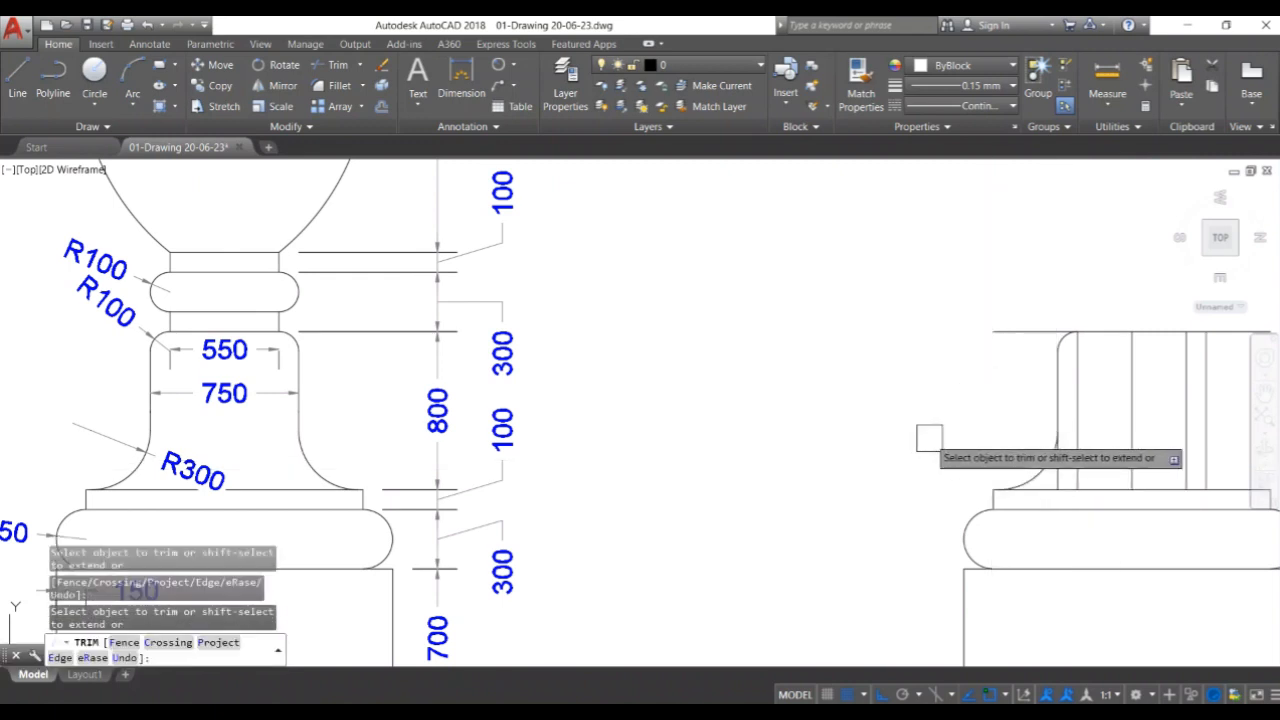
{"action": "scroll", "coordinate": [1086, 477], "scroll_direction": "up", "scroll_amount": 2}
{"action": "scroll", "coordinate": [938, 478], "scroll_direction": "down", "scroll_amount": 5}
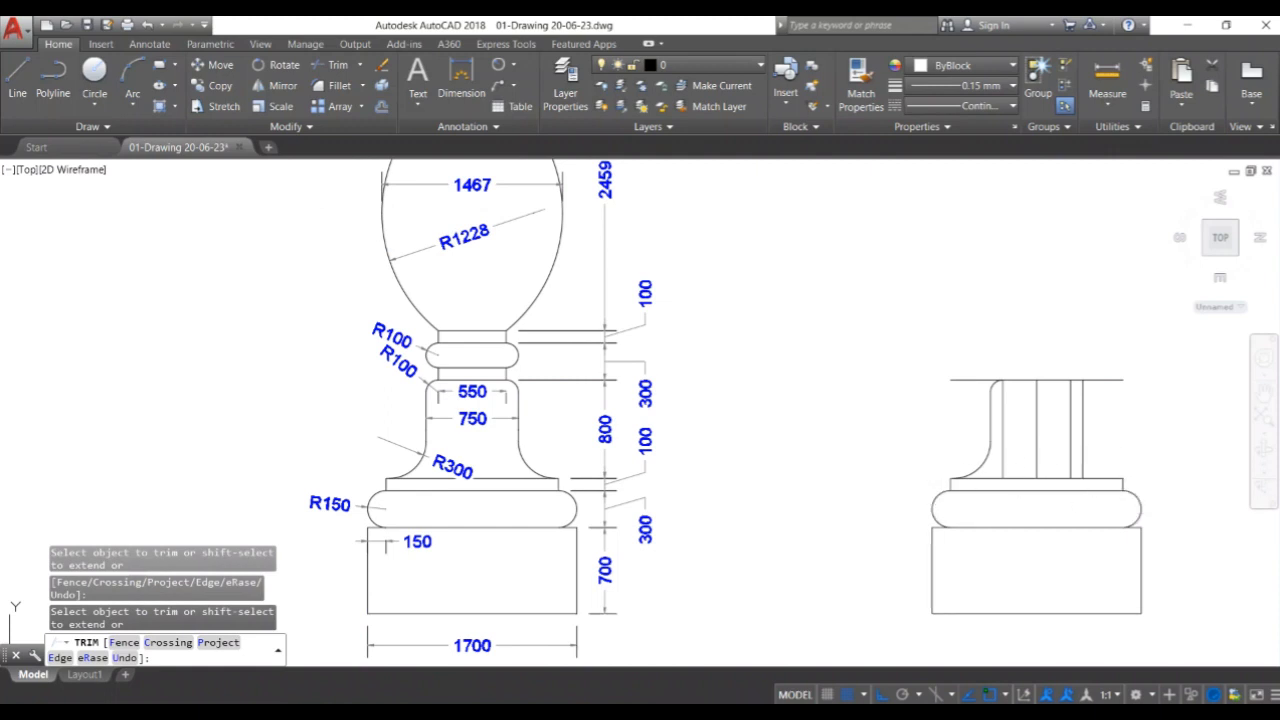
{"action": "key", "text": "Escape"}
Delete the centre line, both inner verticals and the outer right vertical.
{"action": "left_click", "coordinate": [1095, 434]}
{"action": "left_click", "coordinate": [1001, 445]}
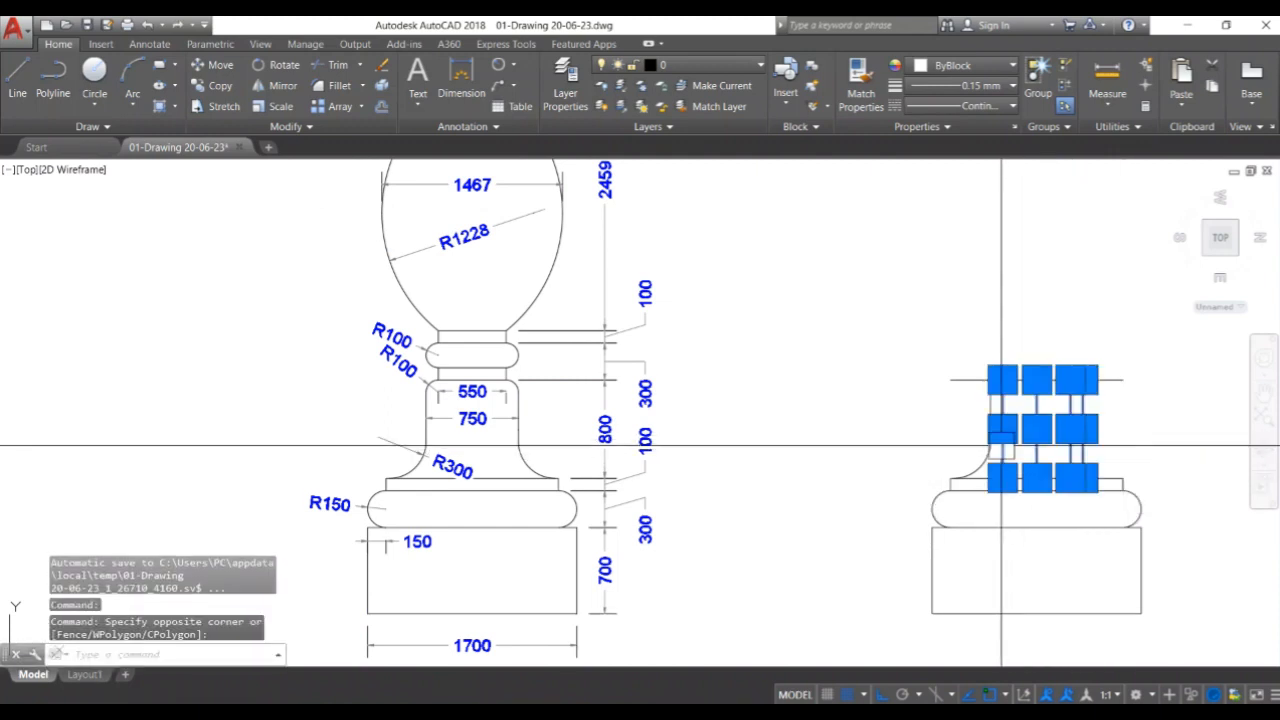
{"action": "key", "text": "Delete"}
{"action": "left_click", "coordinate": [982, 436]}
{"action": "key", "text": "Escape"}
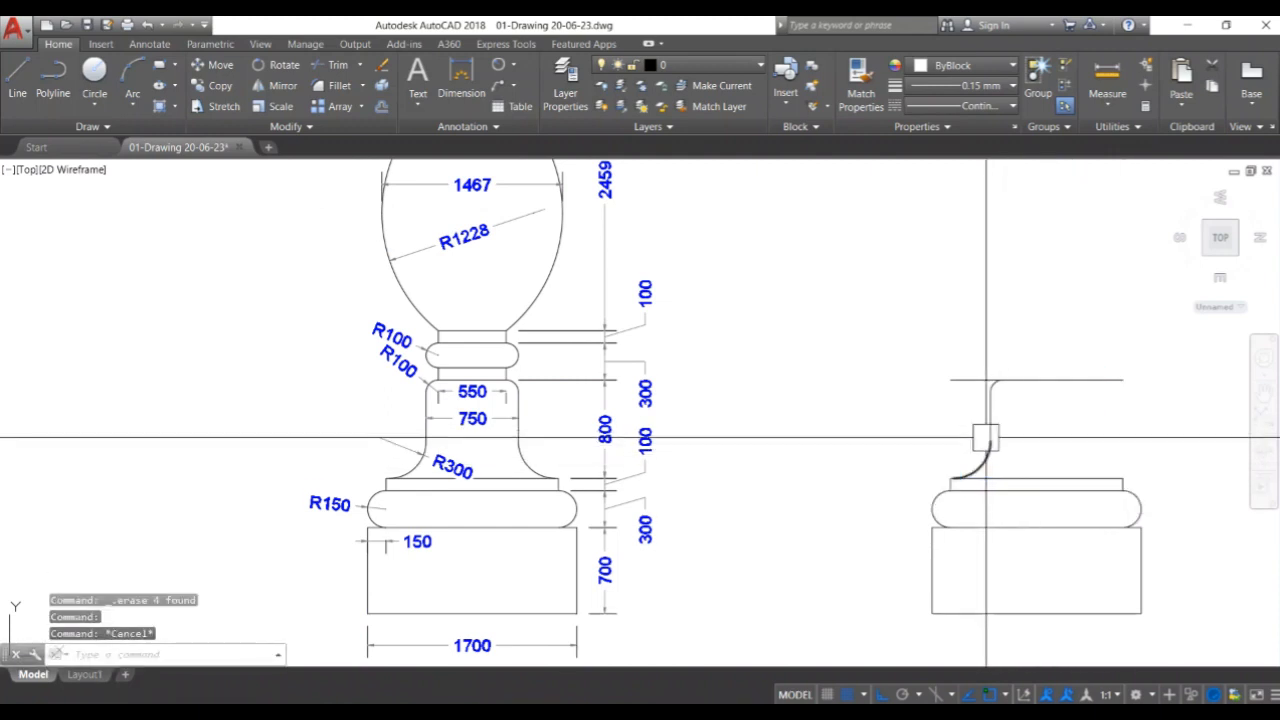
{"action": "key", "text": "Escape"}
{"action": "key", "text": "Escape"}
Mirror the left side profile with its two arcs about the slab's vertical centre axis, keeping the original.
{"action": "left_click", "coordinate": [1019, 460]}
{"action": "left_click", "coordinate": [951, 383]}
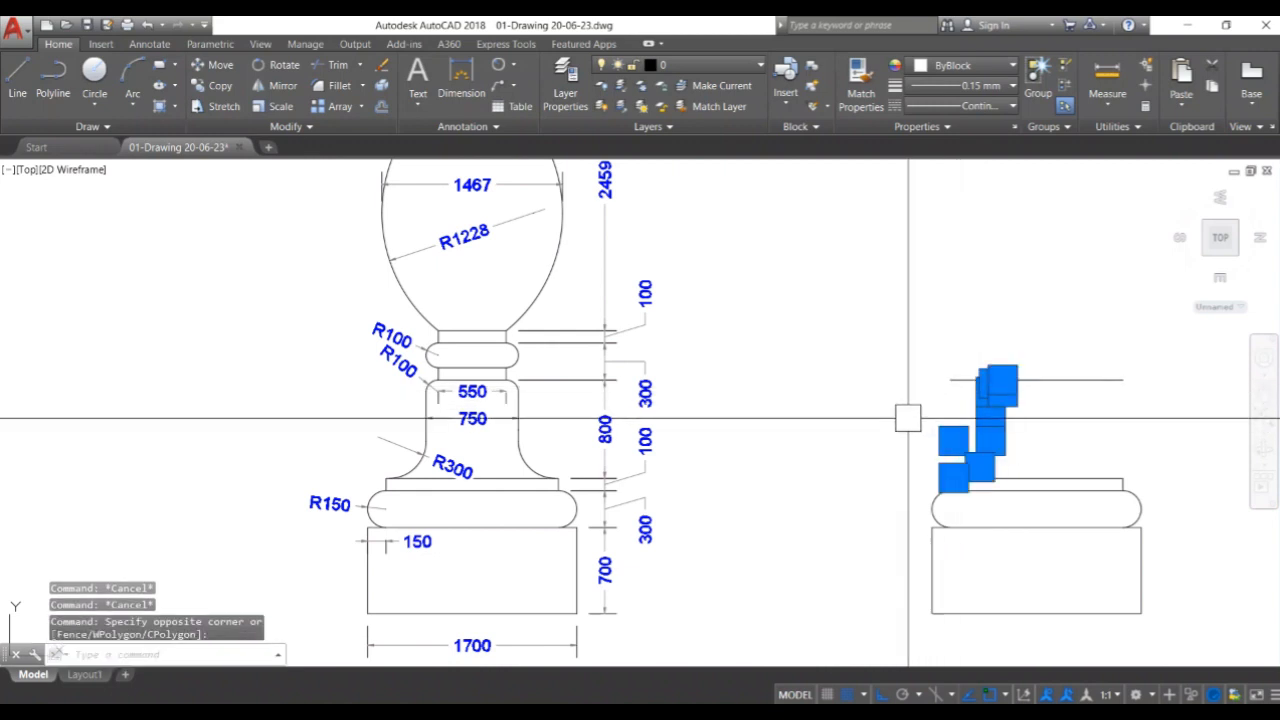
{"action": "type", "text": "mi"}
{"action": "key", "text": "Return"}
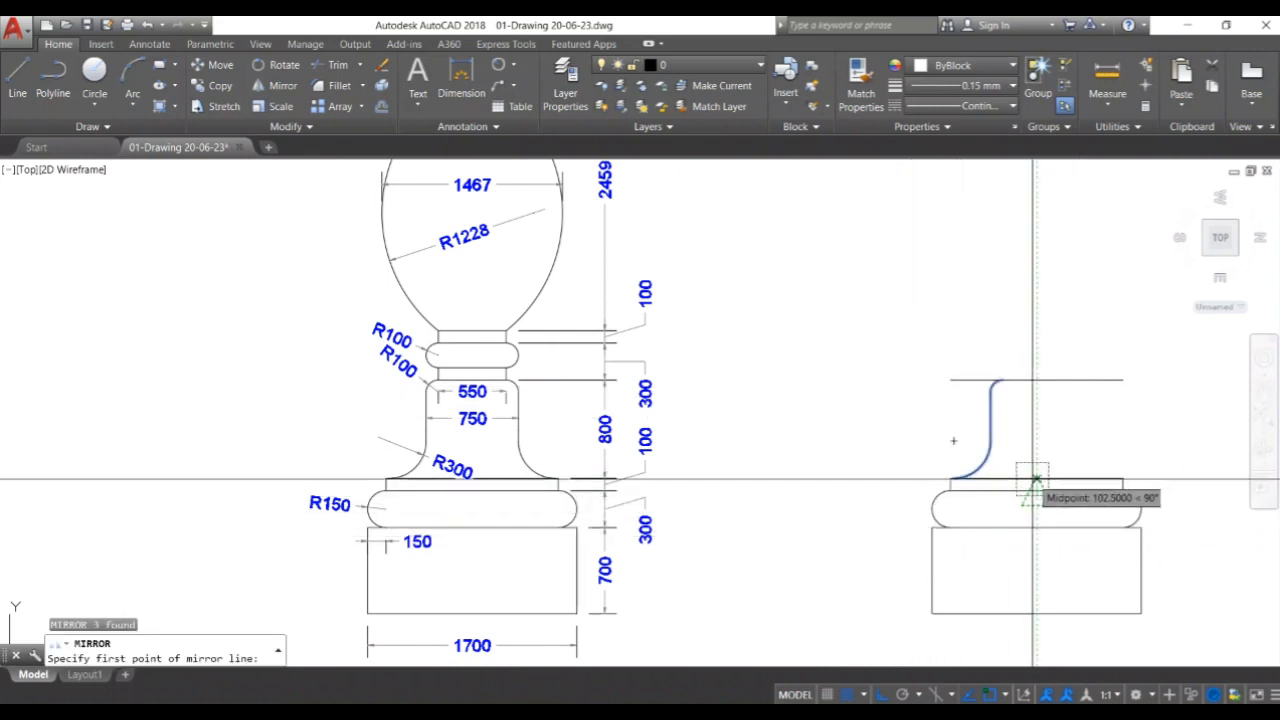
{"action": "left_click", "coordinate": [1036, 490]}
{"action": "left_click", "coordinate": [1020, 508]}
{"action": "key", "text": "Return"}
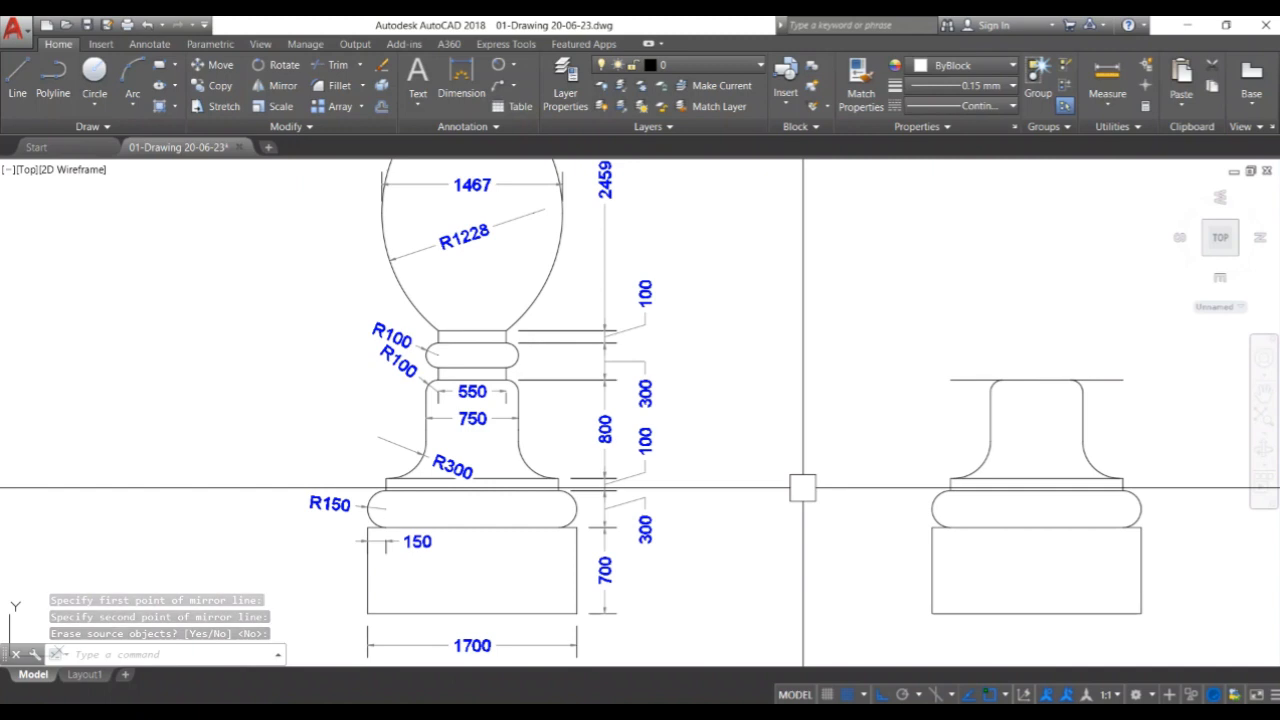
Offset the pedestal's upper horizontal line upward by 100.
{"action": "key", "text": "Return"}
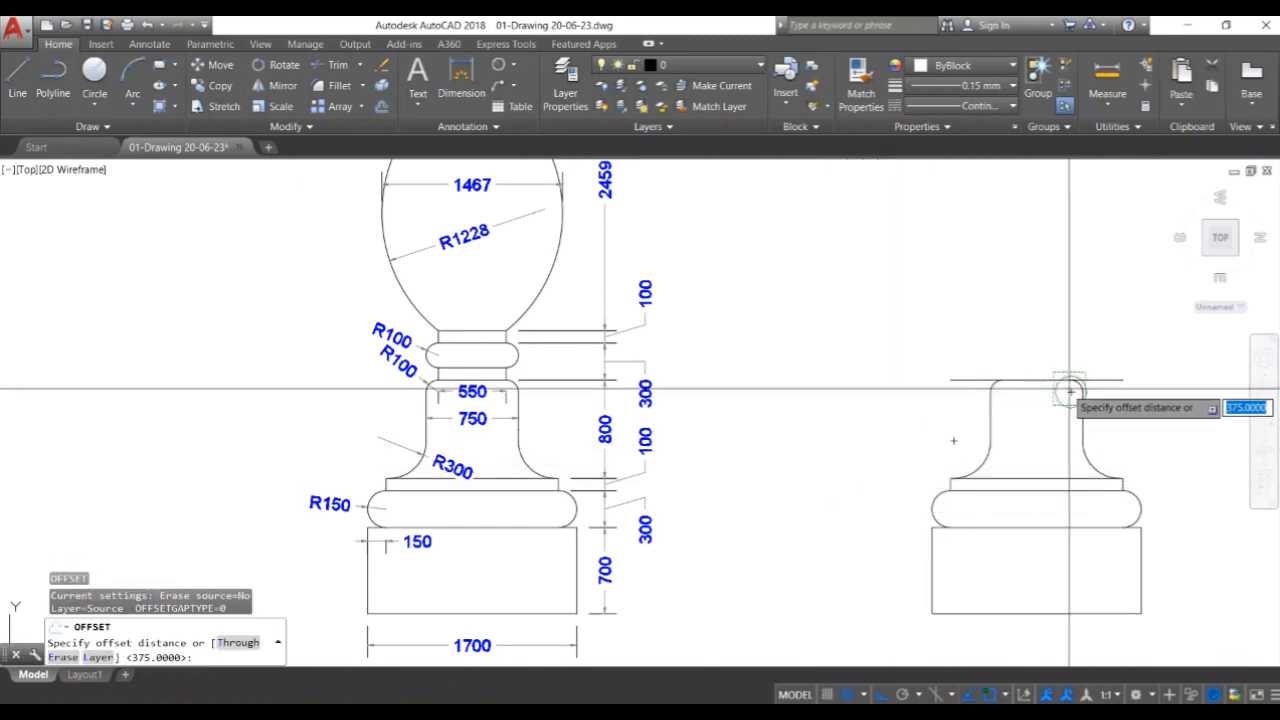
{"action": "left_click", "coordinate": [1036, 381]}
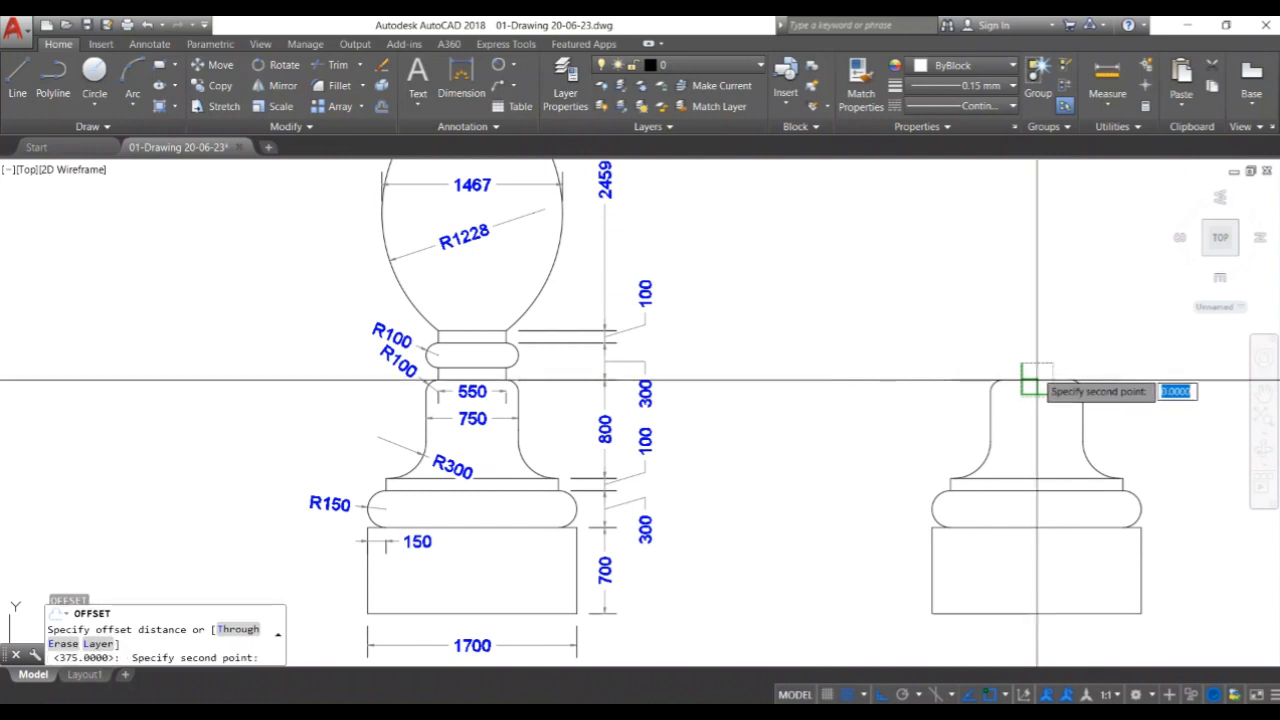
{"action": "type", "text": "100"}
{"action": "key", "text": "Return"}
{"action": "left_click", "coordinate": [1098, 381]}
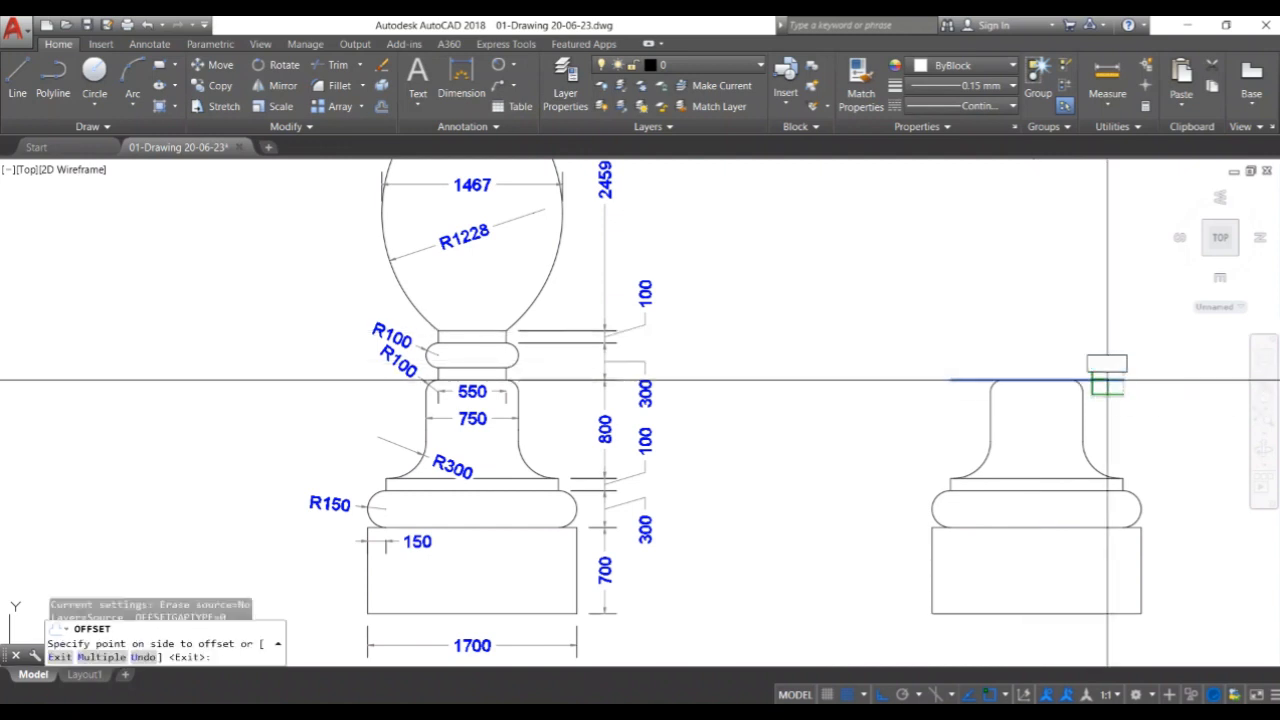
{"action": "left_click", "coordinate": [1102, 316]}
{"action": "key", "text": "Return"}
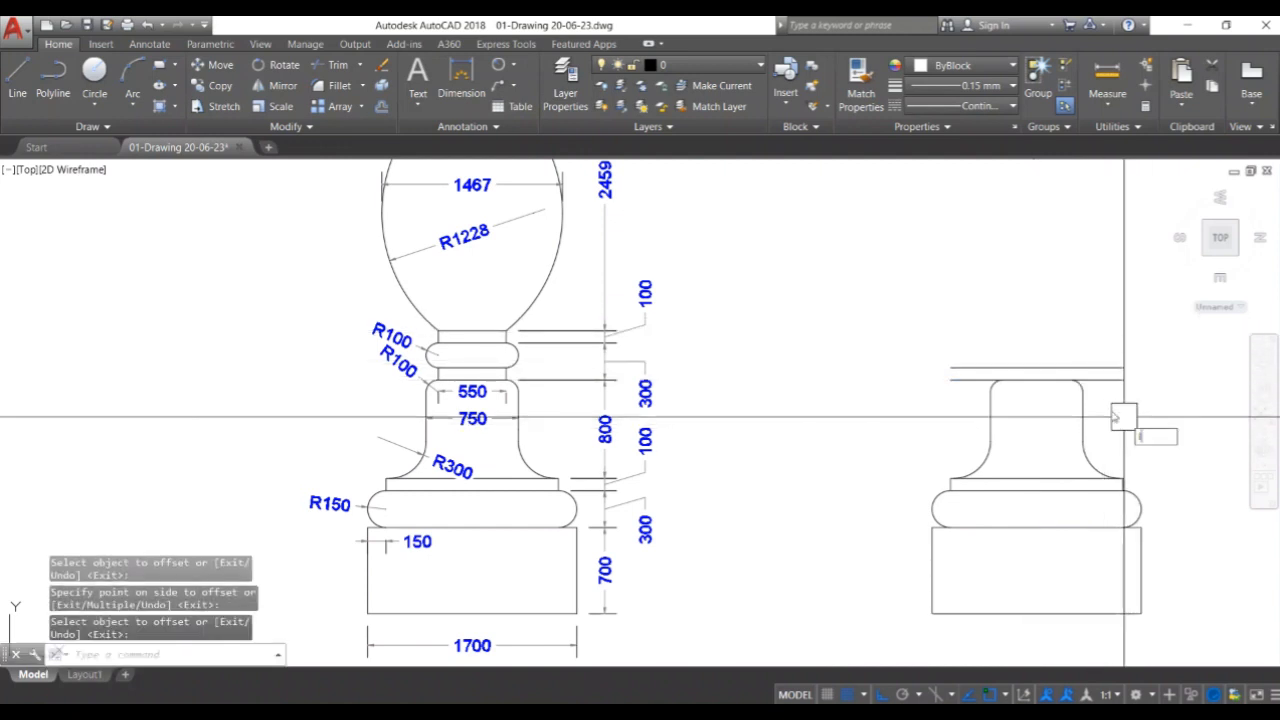
Draw vertical lines joining the two upper horizontals, starting from the upper ends of the right and left corner arcs.
{"action": "type", "text": "l"}
{"action": "key", "text": "Return"}
{"action": "left_click", "coordinate": [1072, 374]}
{"action": "left_click", "coordinate": [1075, 363]}
{"action": "key", "text": "Return"}
{"action": "key", "text": "Return"}
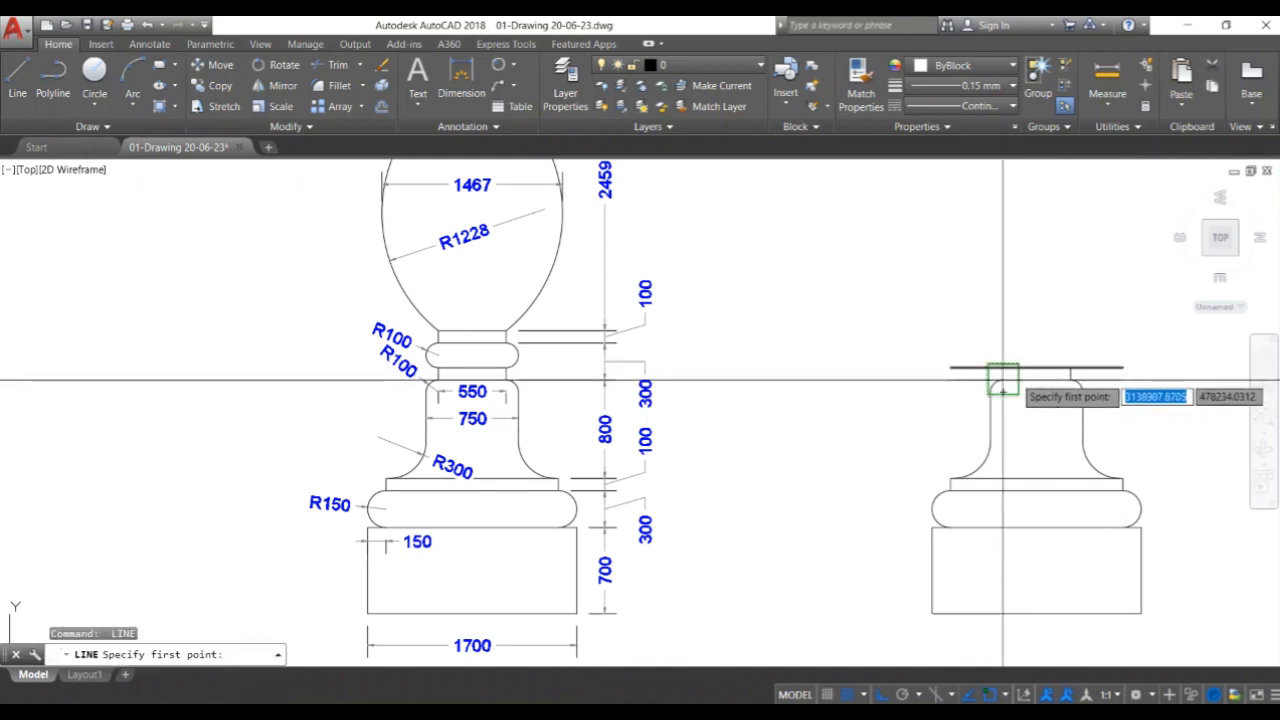
{"action": "left_click", "coordinate": [1003, 380]}
{"action": "left_click", "coordinate": [1006, 365]}
{"action": "key", "text": "Return"}
Trim the overhanging ends of both upper horizontal lines on the two sides of the neck band.
{"action": "type", "text": "tr"}
{"action": "key", "text": "Return"}
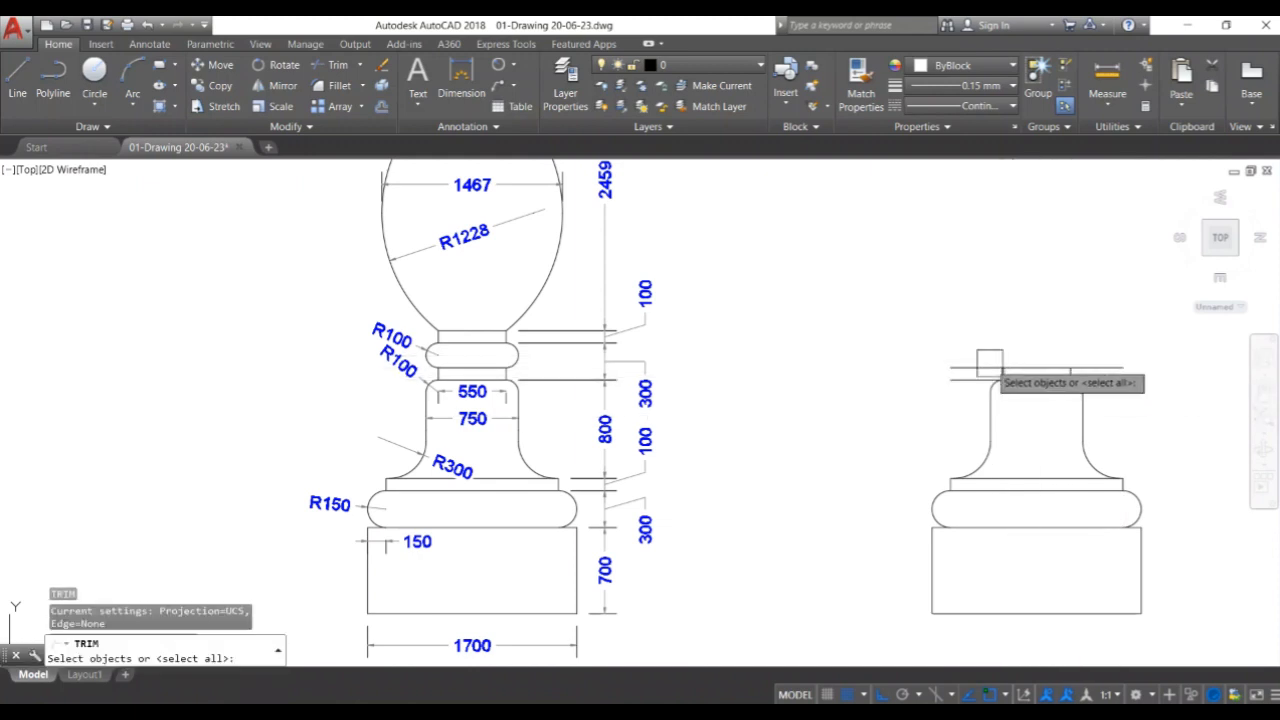
{"action": "key", "text": "Return"}
{"action": "left_click", "coordinate": [982, 360]}
{"action": "left_click", "coordinate": [956, 385]}
{"action": "left_click", "coordinate": [1166, 389]}
{"action": "left_click", "coordinate": [1095, 360]}
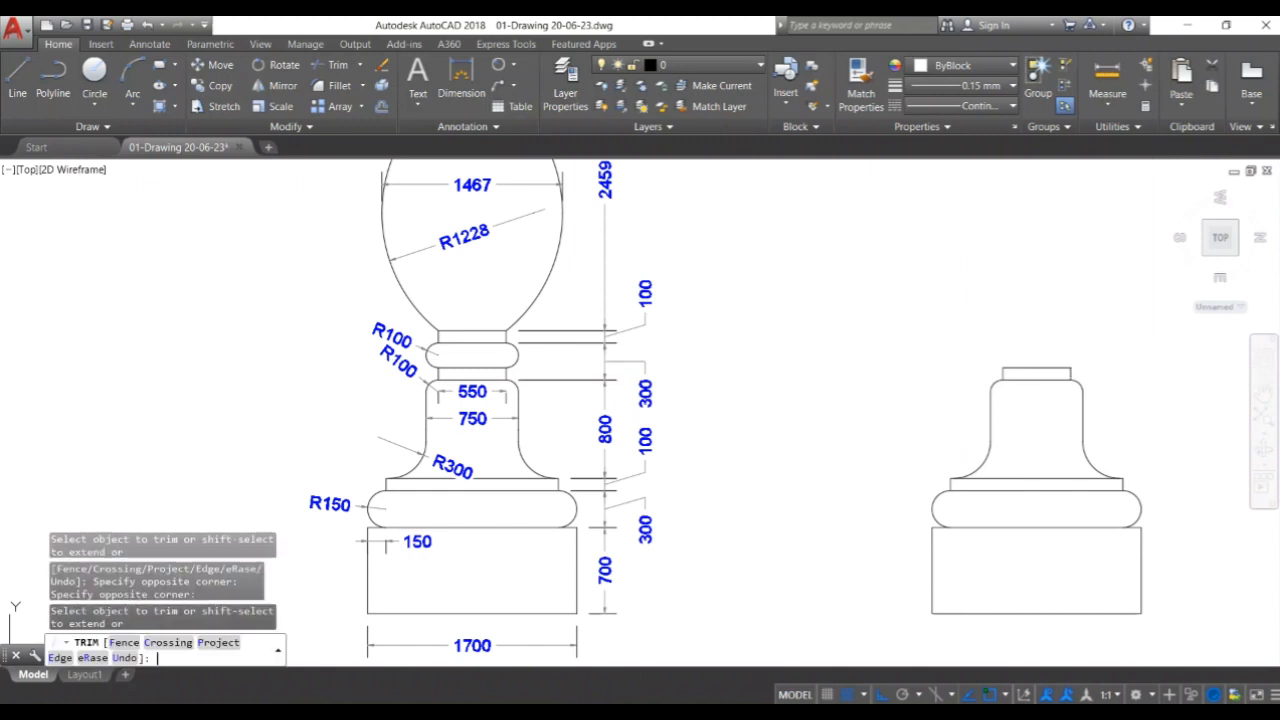
{"action": "key", "text": "Escape"}
{"action": "type", "text": "o"}
{"action": "key", "text": "Return"}
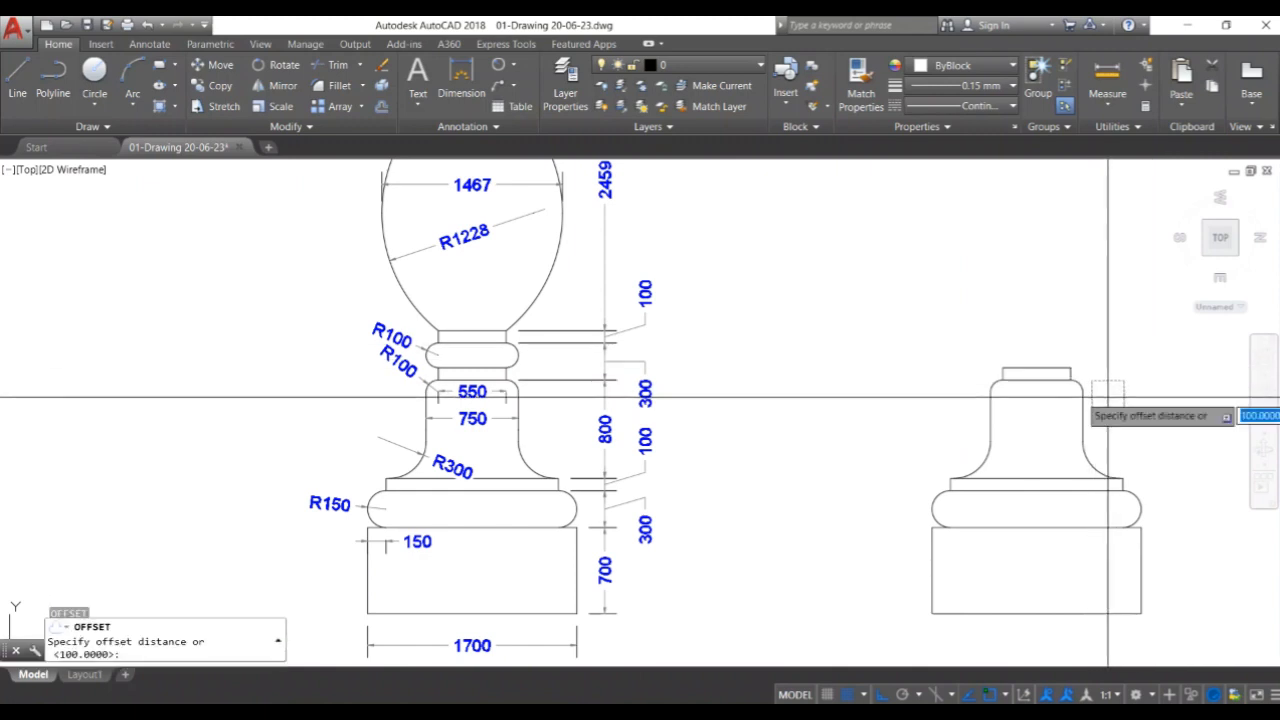
{"action": "left_click", "coordinate": [1038, 368]}
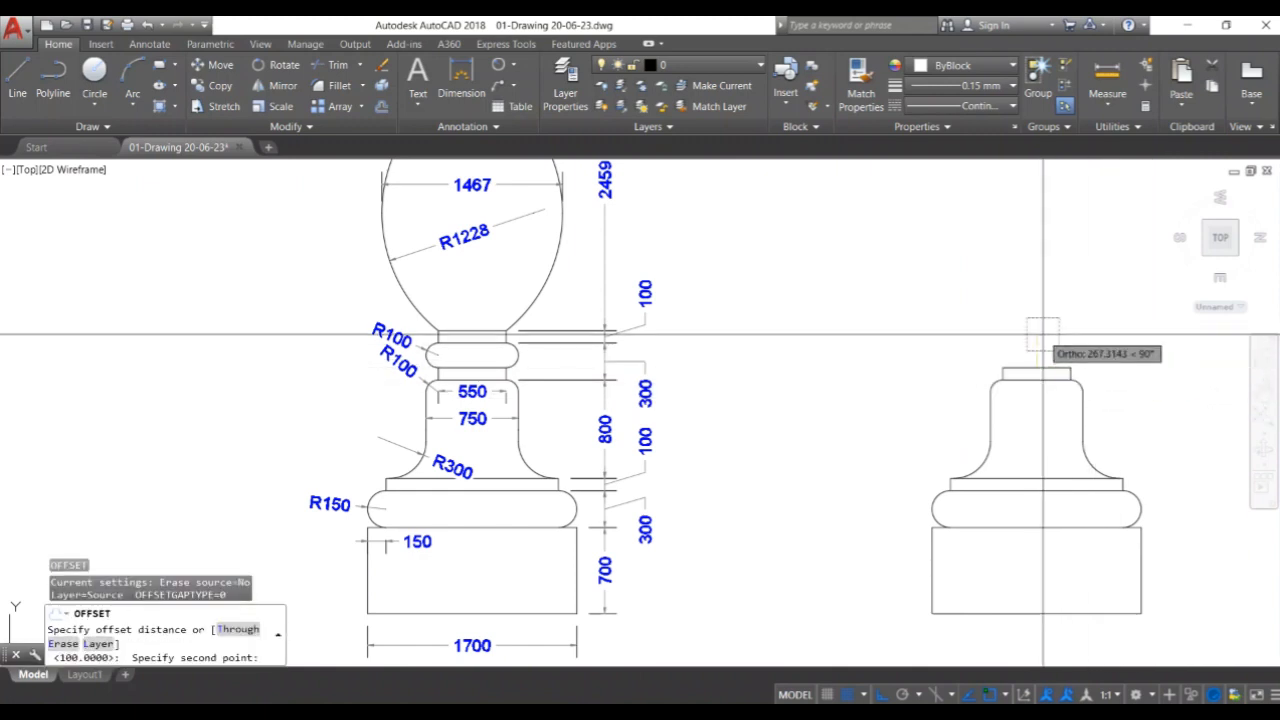
{"action": "key", "text": "Escape"}
{"action": "key", "text": "Escape"}
{"action": "key", "text": "Escape"}
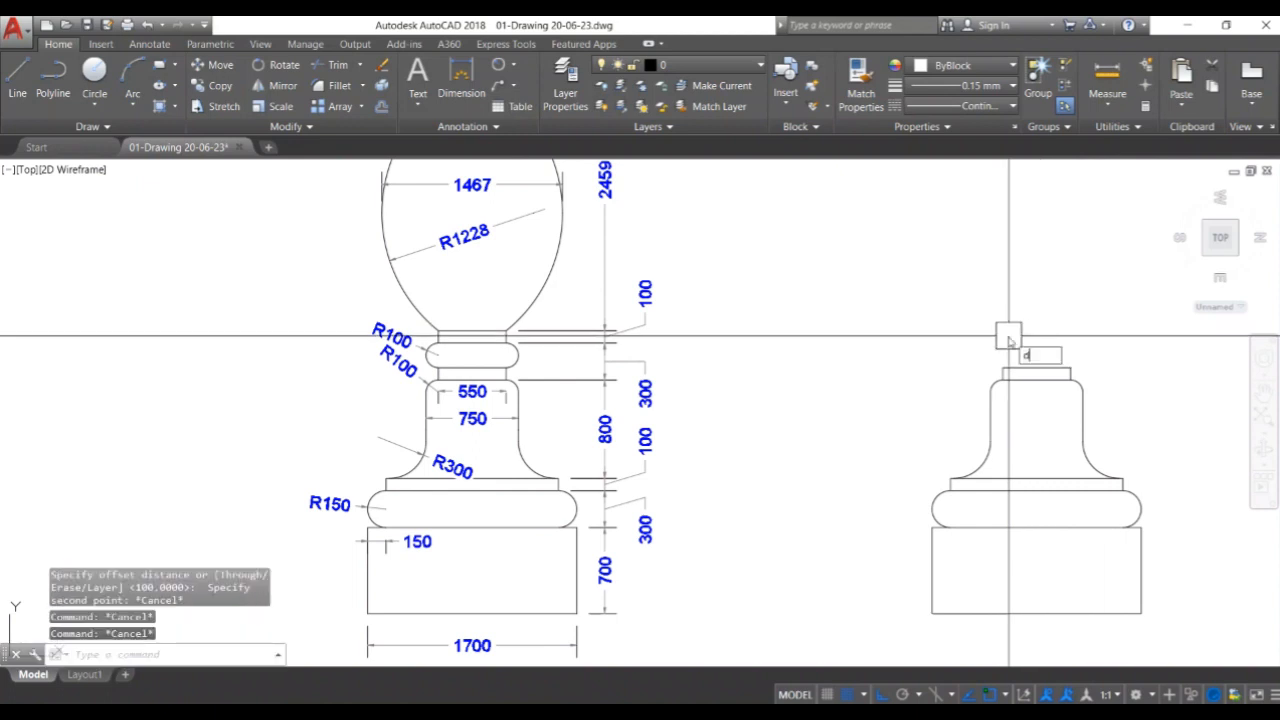
Measure the height of the rounded ring in the reference drawing with a linear dimension between its lower and upper edges.
{"action": "key", "text": "Return"}
{"action": "left_click", "coordinate": [472, 368]}
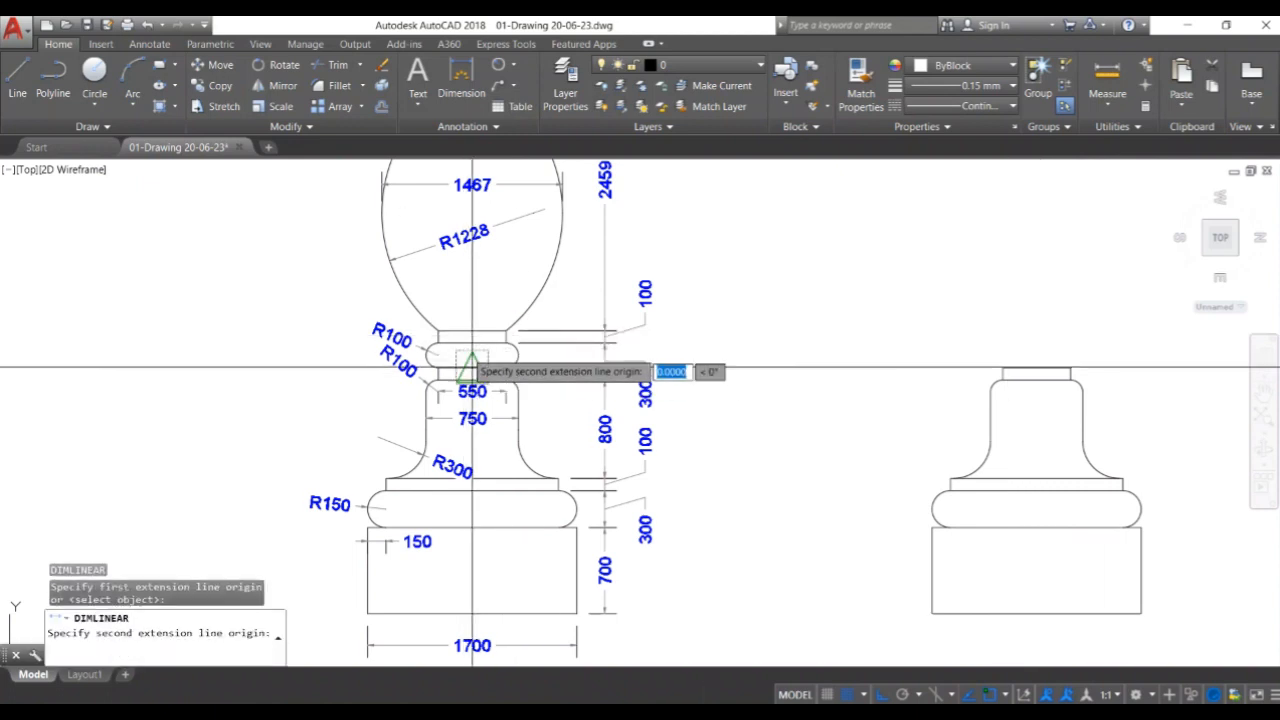
{"action": "left_click", "coordinate": [472, 343]}
{"action": "scroll", "coordinate": [490, 356], "scroll_direction": "down", "scroll_amount": 2}
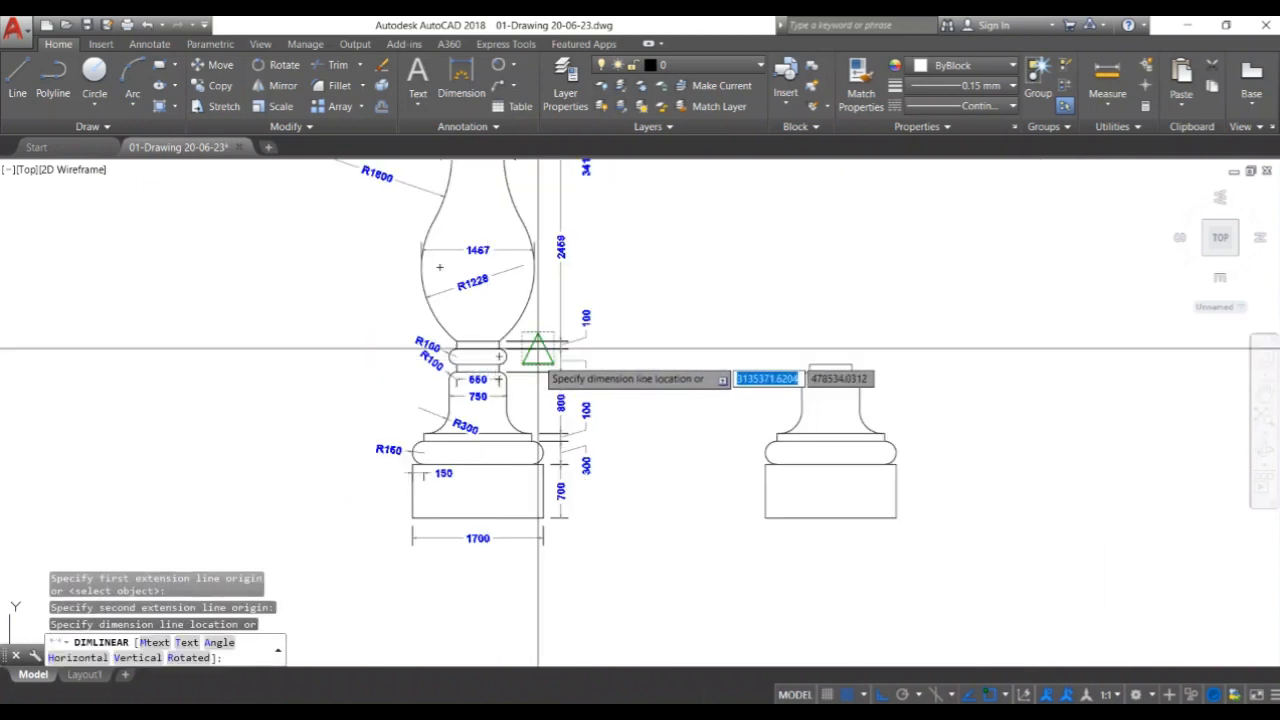
{"action": "left_click", "coordinate": [522, 348]}
Offset the neck band's top edge upward by the height of the reference's rounded ring.
{"action": "type", "text": "o"}
{"action": "key", "text": "Return"}
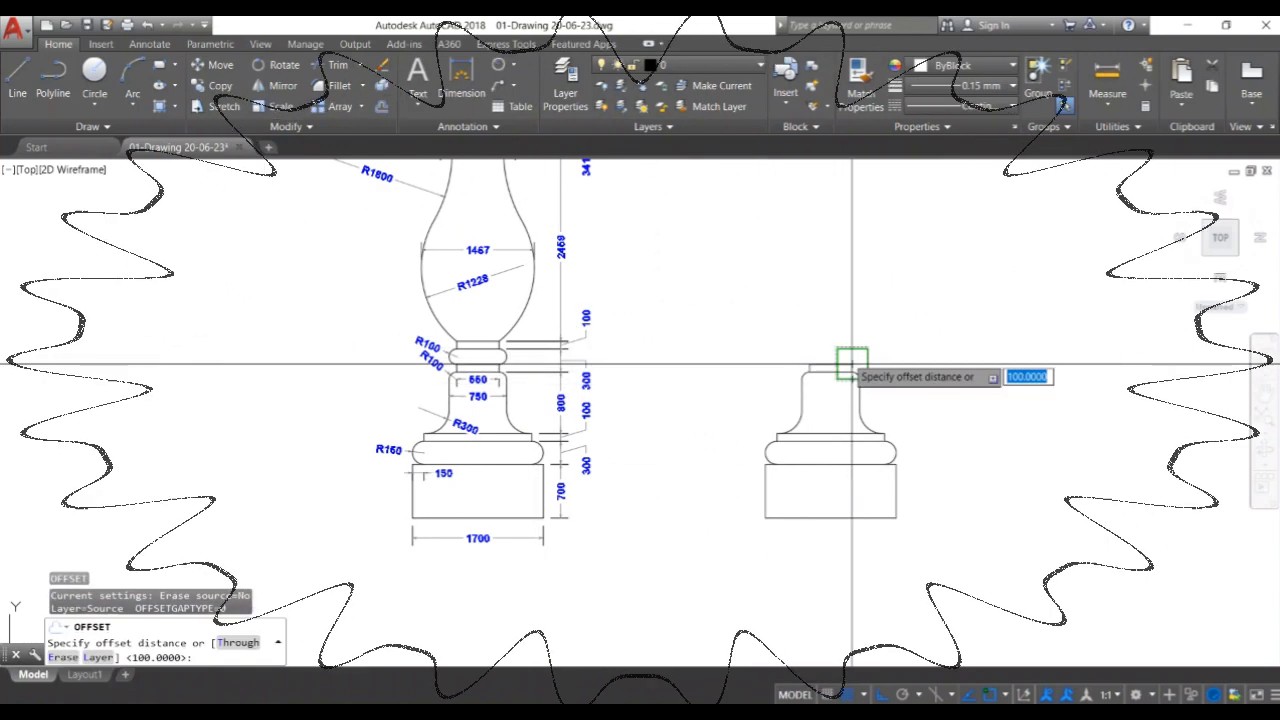
{"action": "left_click", "coordinate": [830, 364]}
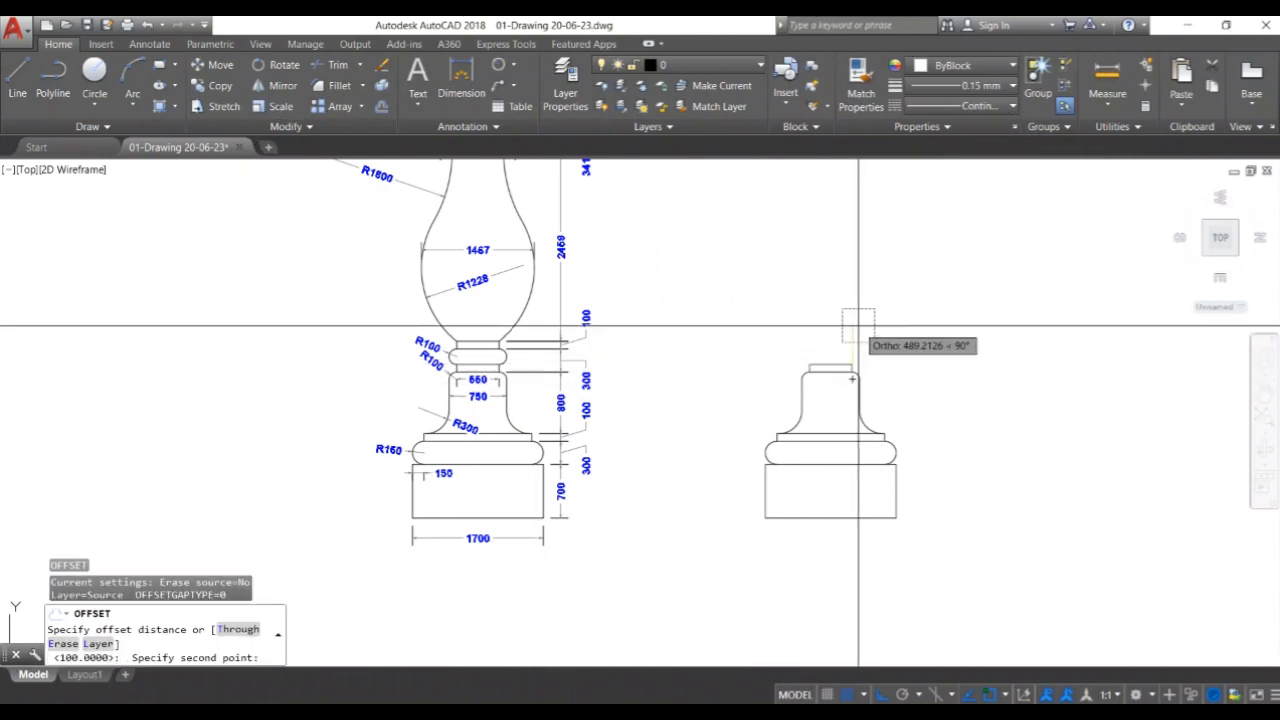
{"action": "left_click", "coordinate": [852, 379]}
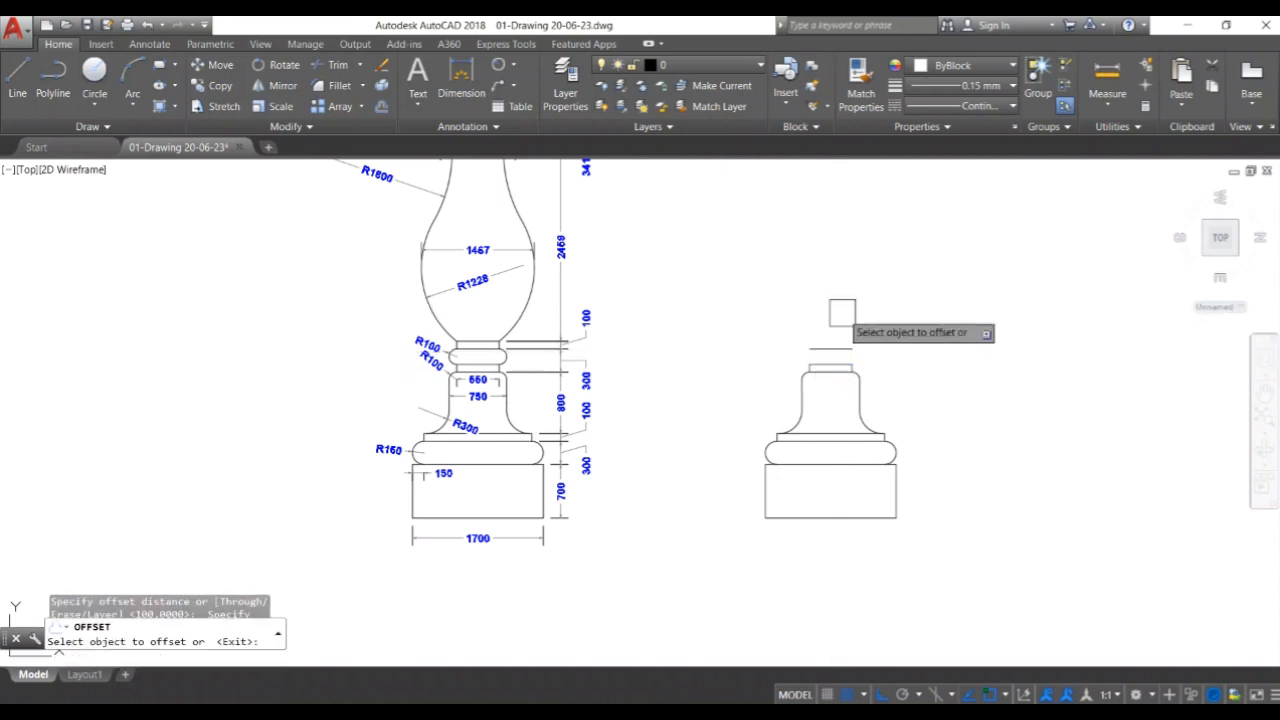
{"action": "left_click", "coordinate": [835, 364]}
{"action": "left_click", "coordinate": [850, 335]}
{"action": "scroll", "coordinate": [872, 364], "scroll_direction": "up", "scroll_amount": 2}
{"action": "key", "text": "Escape"}
Draw a vertical line joining the right ends of the neck band's top edge and the offset line above it.
{"action": "type", "text": "l"}
{"action": "key", "text": "Return"}
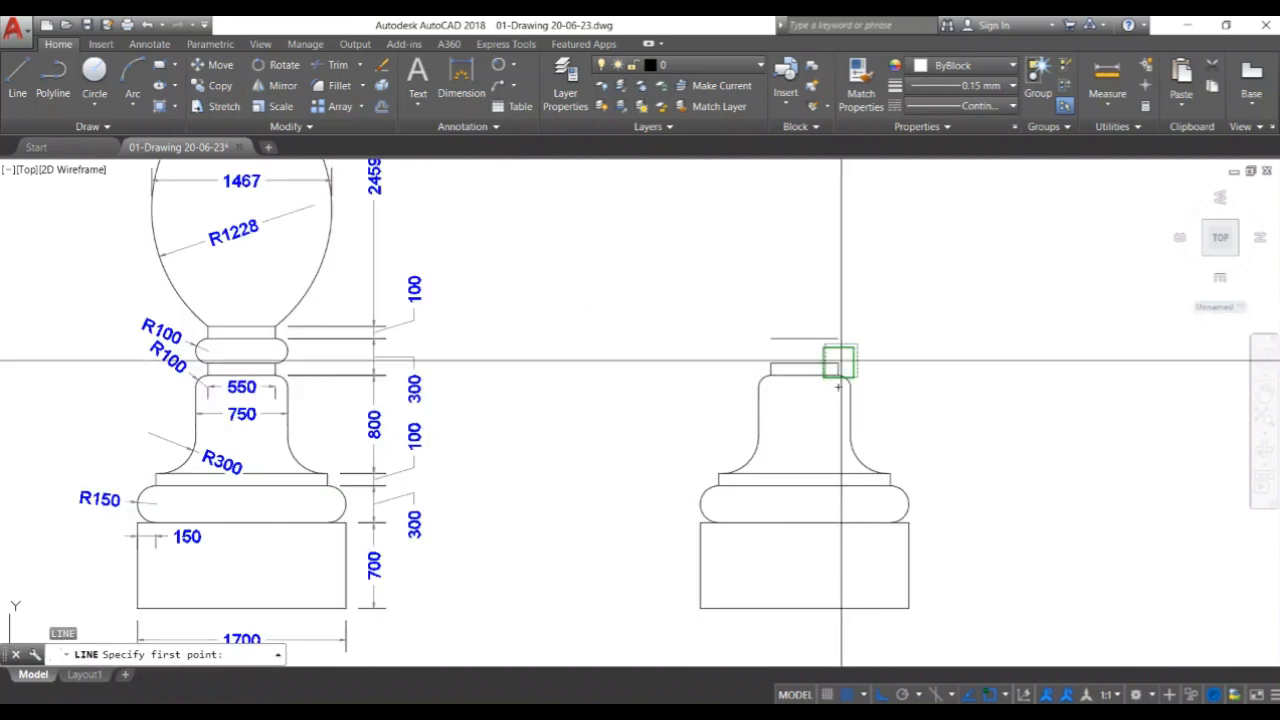
{"action": "left_click", "coordinate": [838, 362]}
{"action": "left_click", "coordinate": [838, 339]}
{"action": "key", "text": "Return"}
Draw a circle centred on the midpoint of the vertical line above the neck band, with its radius reaching the line's lower end.
{"action": "type", "text": "c"}
{"action": "key", "text": "Return"}
{"action": "scroll", "coordinate": [834, 352], "scroll_direction": "up", "scroll_amount": 3}
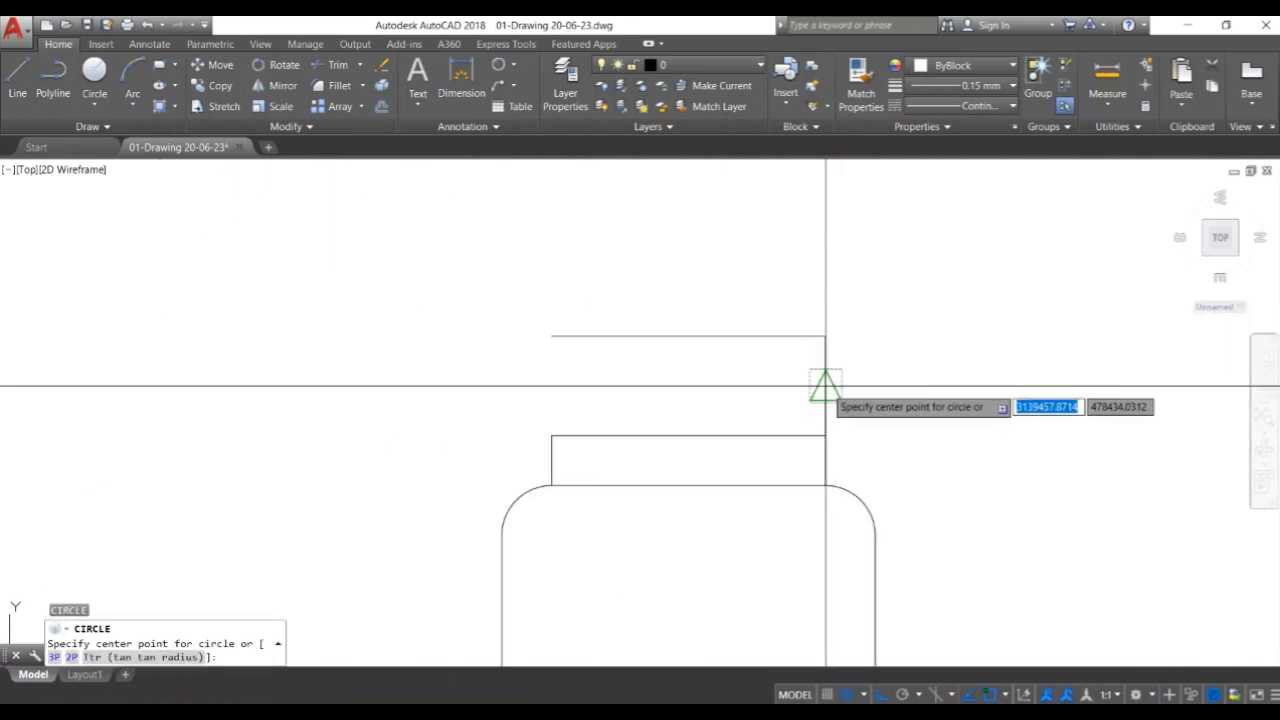
{"action": "left_click", "coordinate": [825, 385]}
{"action": "left_click", "coordinate": [825, 435]}
{"action": "key", "text": "Return"}
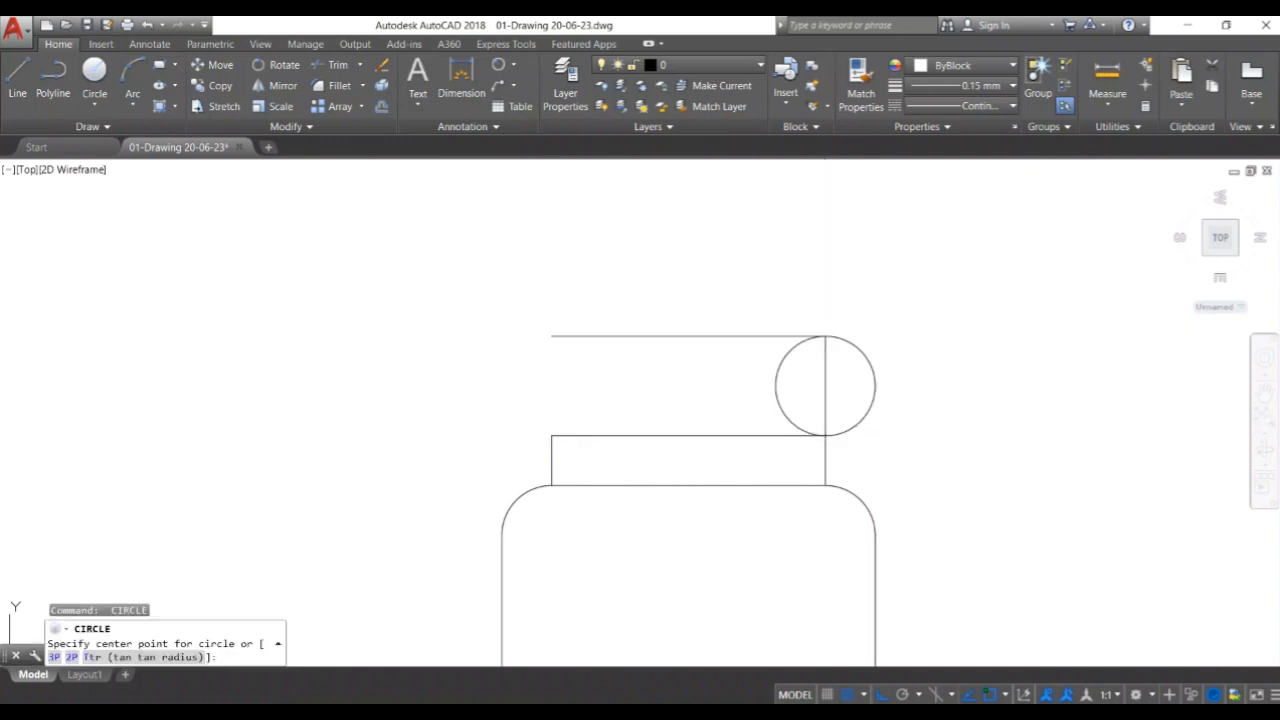
{"action": "key", "text": "Escape"}
Trim away the circle's inner half and delete the vertical helper line between its ends.
{"action": "type", "text": "tr"}
{"action": "key", "text": "Return"}
{"action": "key", "text": "Return"}
{"action": "left_click", "coordinate": [777, 400]}
{"action": "key", "text": "Return"}
{"action": "left_click", "coordinate": [825, 385]}
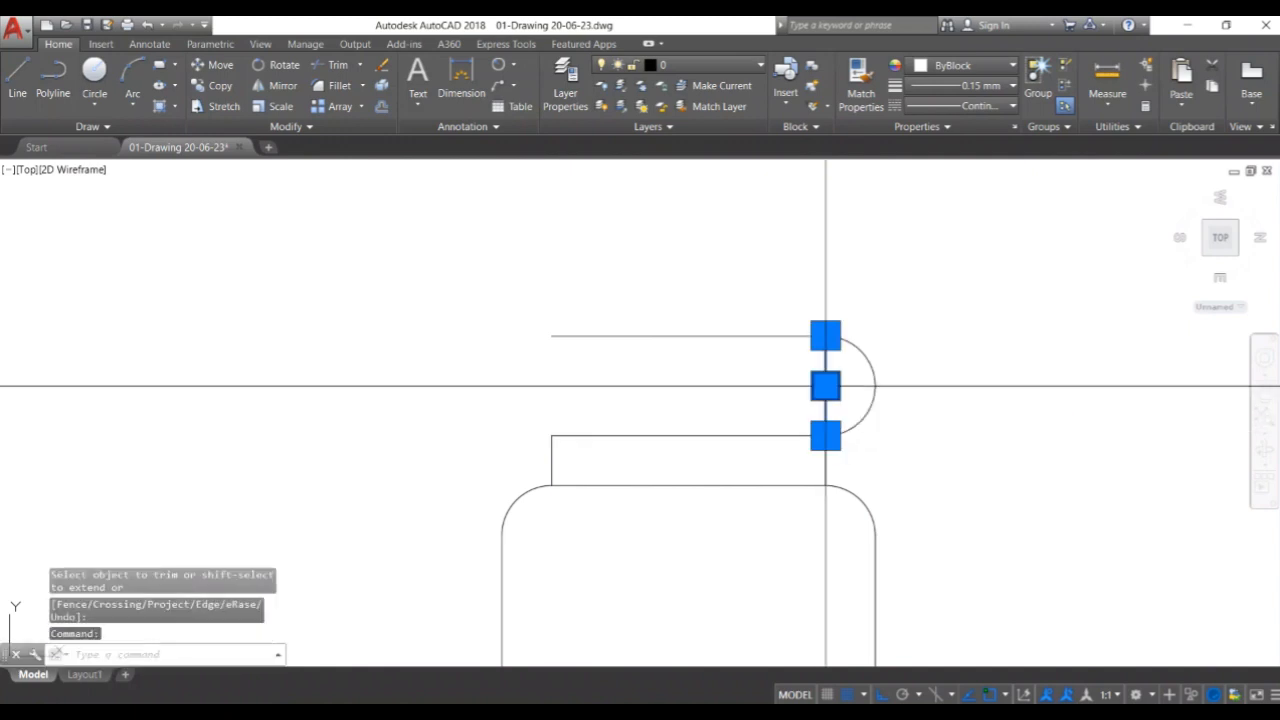
{"action": "scroll", "coordinate": [825, 385], "scroll_direction": "down", "scroll_amount": 4}
{"action": "key", "text": "Delete"}
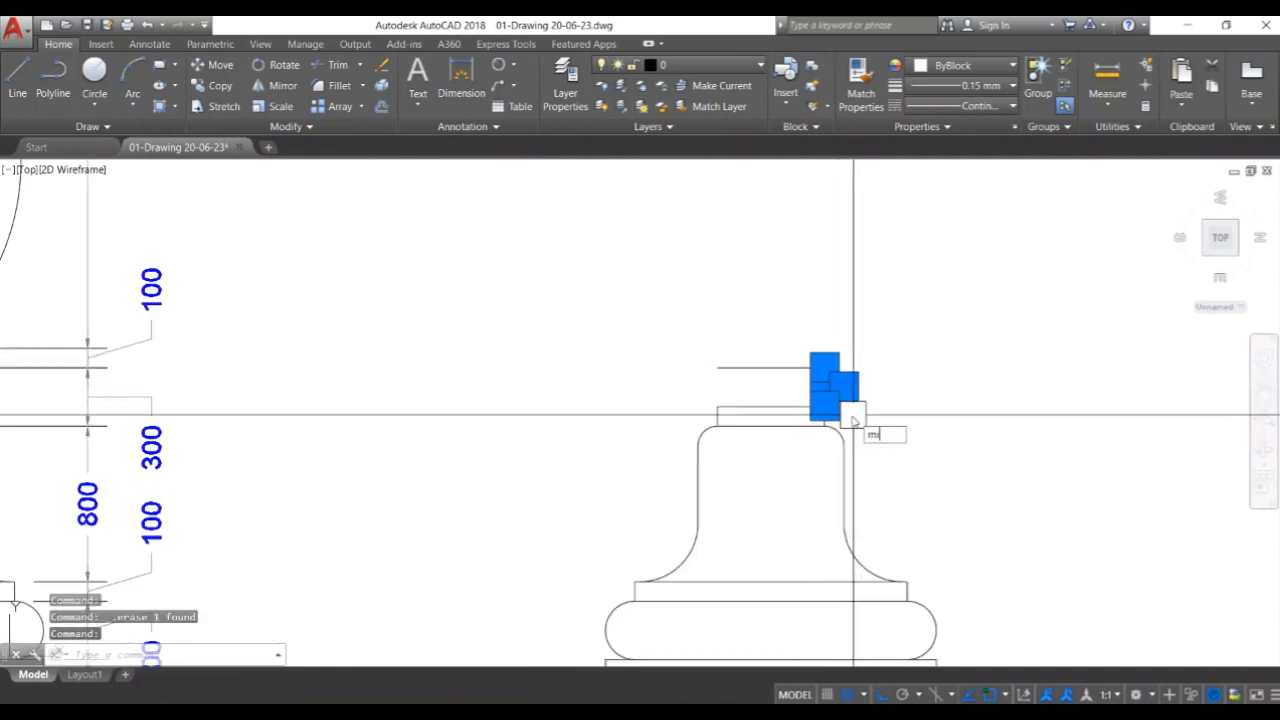
Mirror the ring's half-circle end across the profile's vertical centre axis, keeping the original.
{"action": "type", "text": "mi"}
{"action": "key", "text": "Return"}
{"action": "left_click", "coordinate": [771, 410]}
{"action": "left_click", "coordinate": [771, 360]}
{"action": "key", "text": "Return"}
{"action": "scroll", "coordinate": [888, 363], "scroll_direction": "down", "scroll_amount": 2}
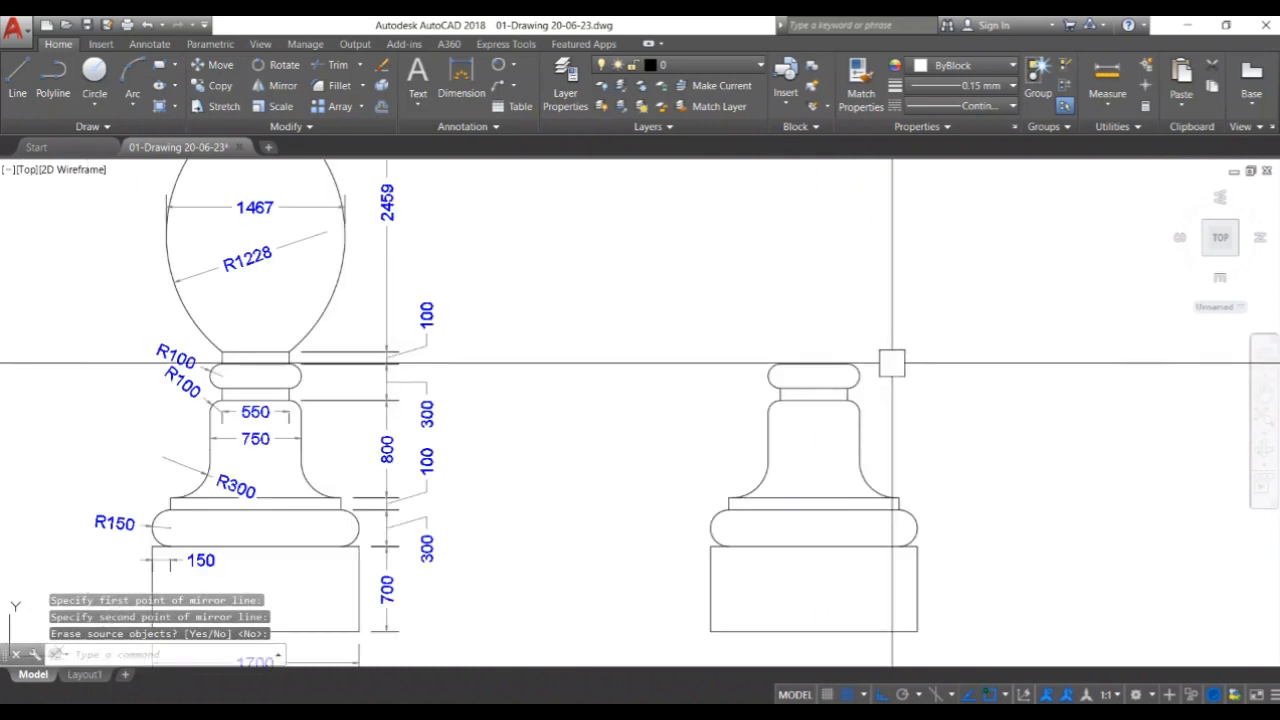
Copy the neck band's two sides and two horizontal edges up onto the midpoint of the rounded ring's upper edge.
{"action": "scroll", "coordinate": [892, 363], "scroll_direction": "down", "scroll_amount": 2}
{"action": "scroll", "coordinate": [985, 386], "scroll_direction": "up", "scroll_amount": 6}
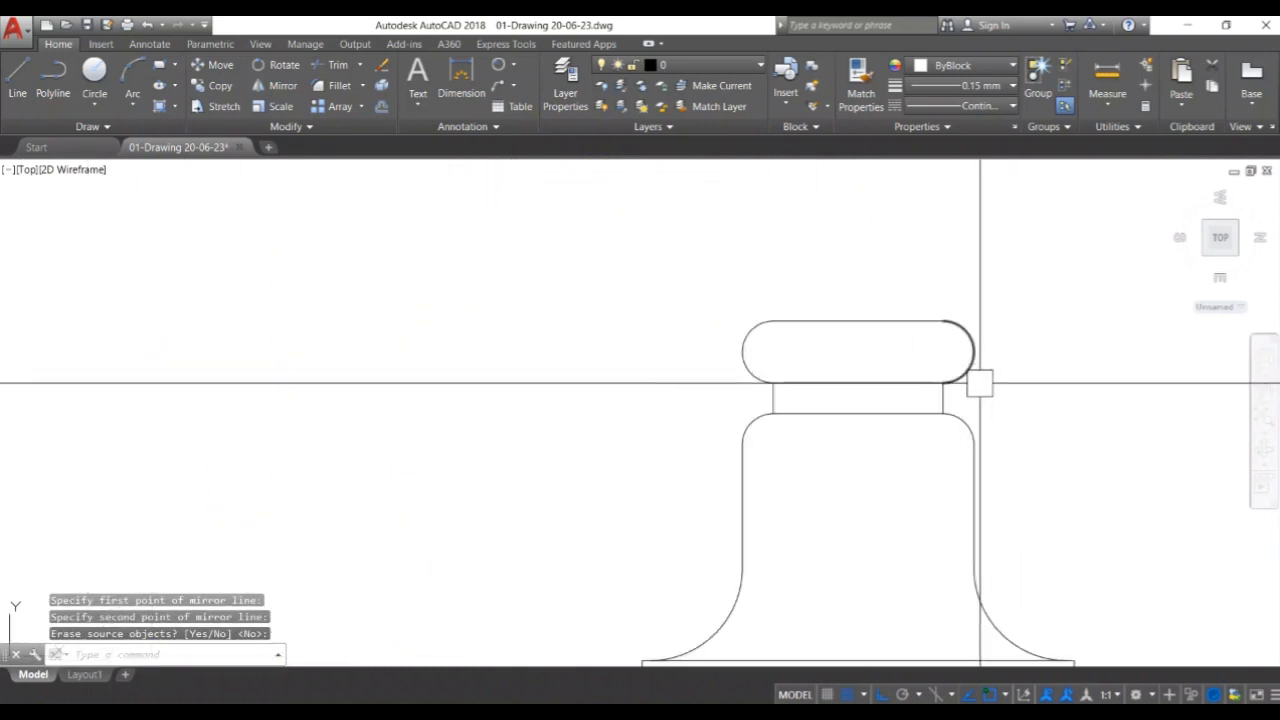
{"action": "left_click", "coordinate": [980, 406]}
{"action": "left_click", "coordinate": [757, 391]}
{"action": "scroll", "coordinate": [826, 408], "scroll_direction": "up", "scroll_amount": 3}
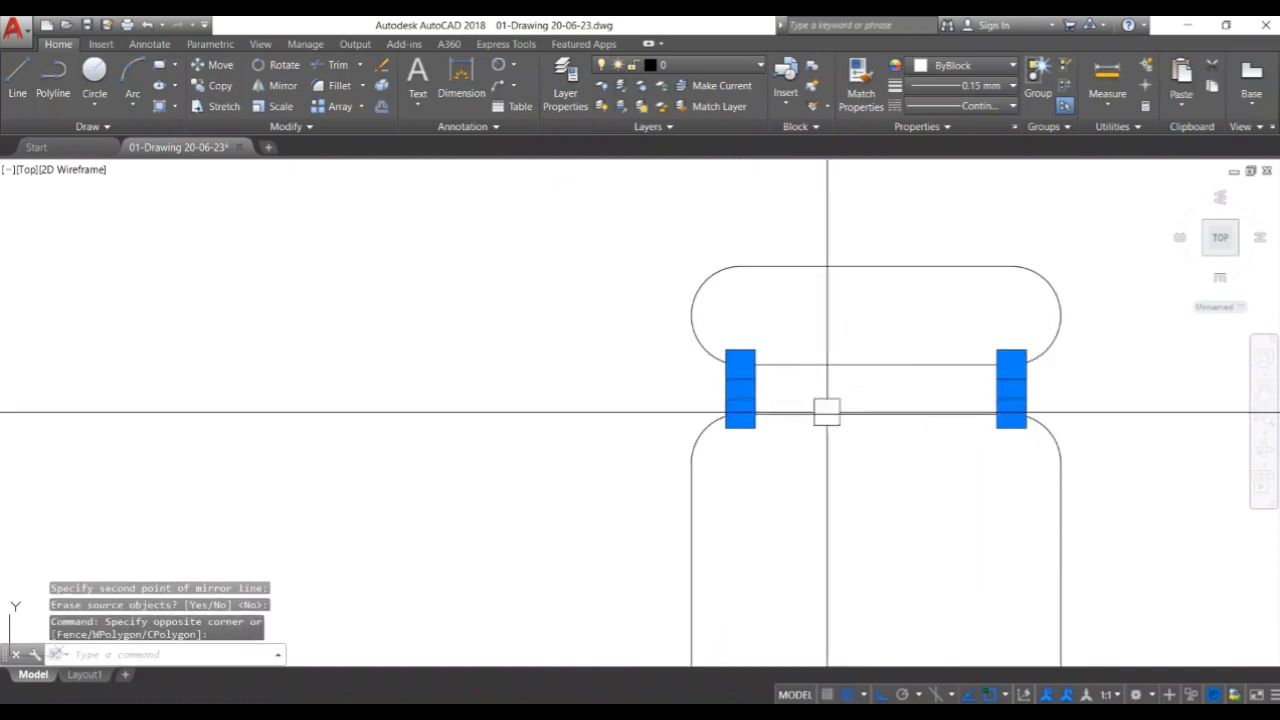
{"action": "left_click", "coordinate": [875, 365]}
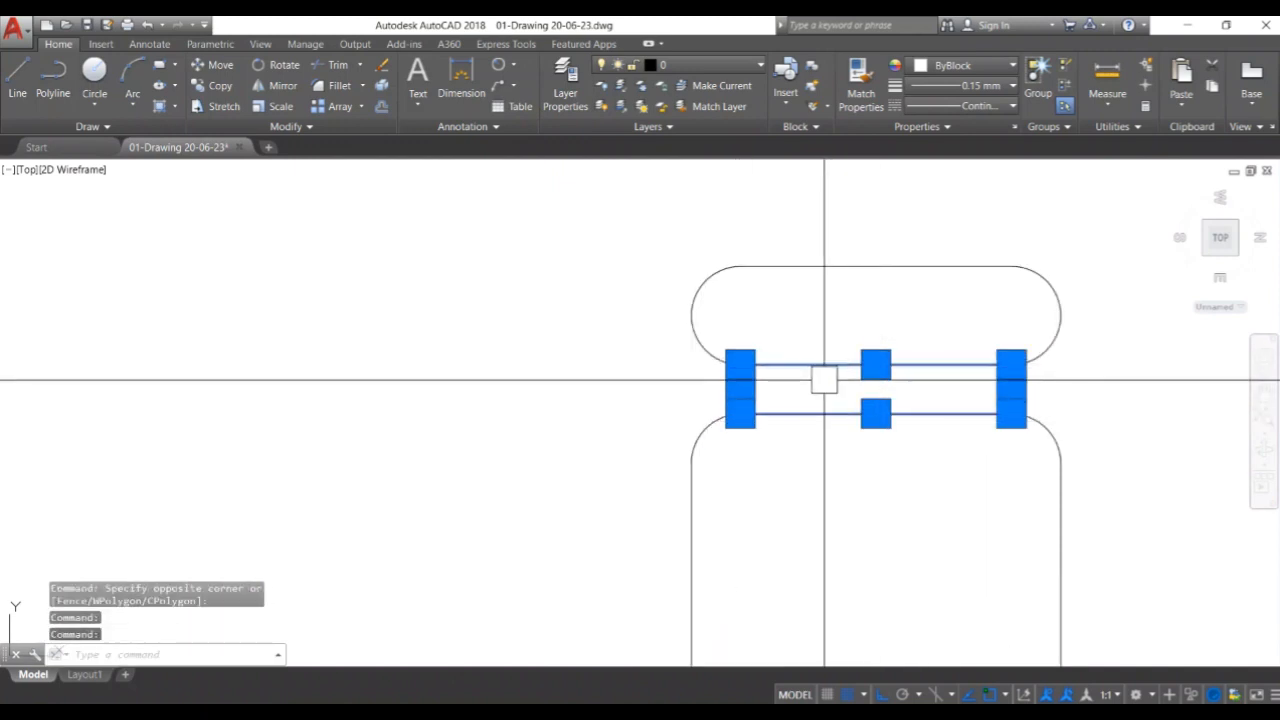
{"action": "type", "text": "co"}
{"action": "key", "text": "Return"}
{"action": "left_click", "coordinate": [876, 413]}
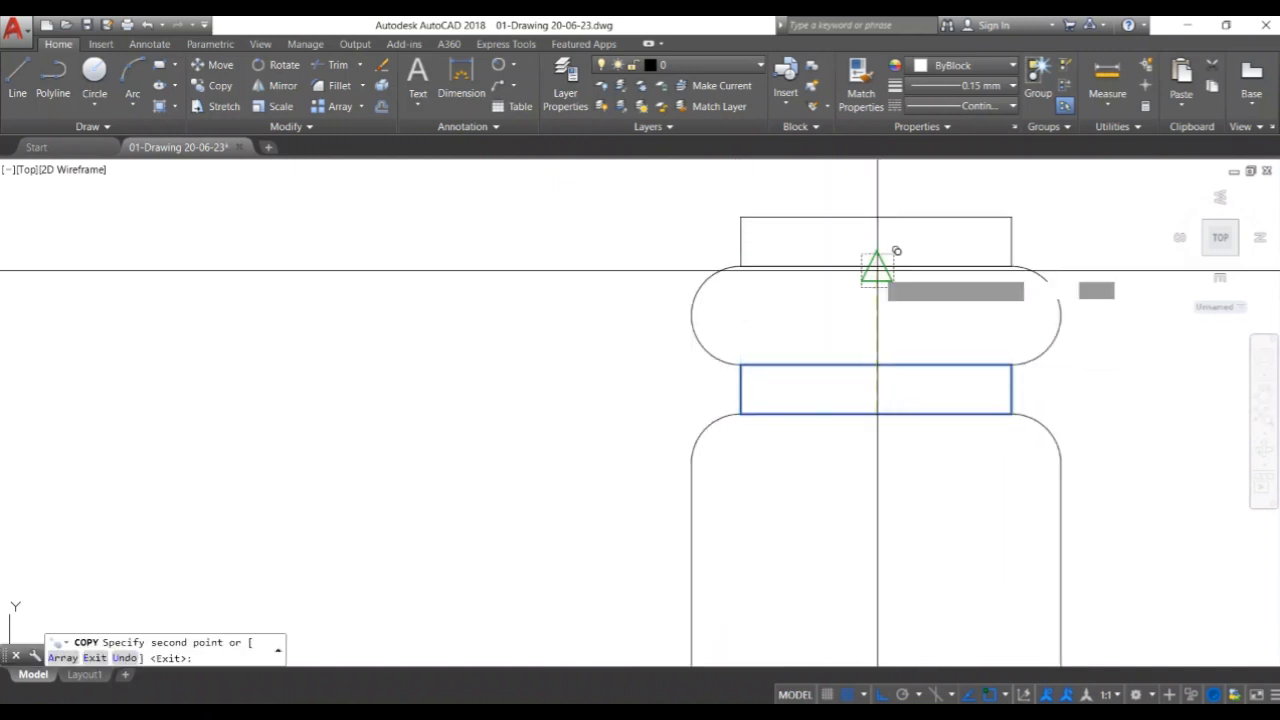
{"action": "key", "text": "Escape"}
{"action": "scroll", "coordinate": [877, 270], "scroll_direction": "down", "scroll_amount": 5}
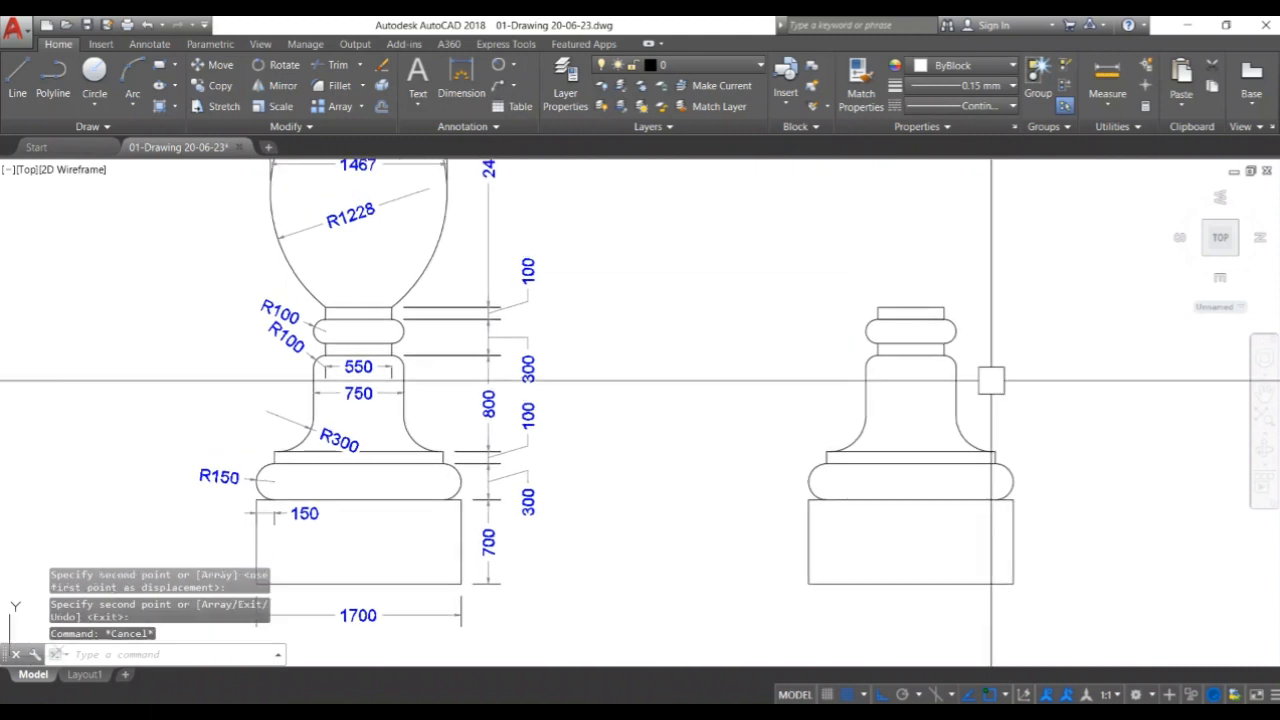
{"action": "key", "text": "Escape"}
{"action": "key", "text": "Escape"}
{"action": "scroll", "coordinate": [991, 380], "scroll_direction": "down", "scroll_amount": 2}
{"action": "middle_click_drag", "start_coordinate": [726, 366], "coordinate": [669, 486]}
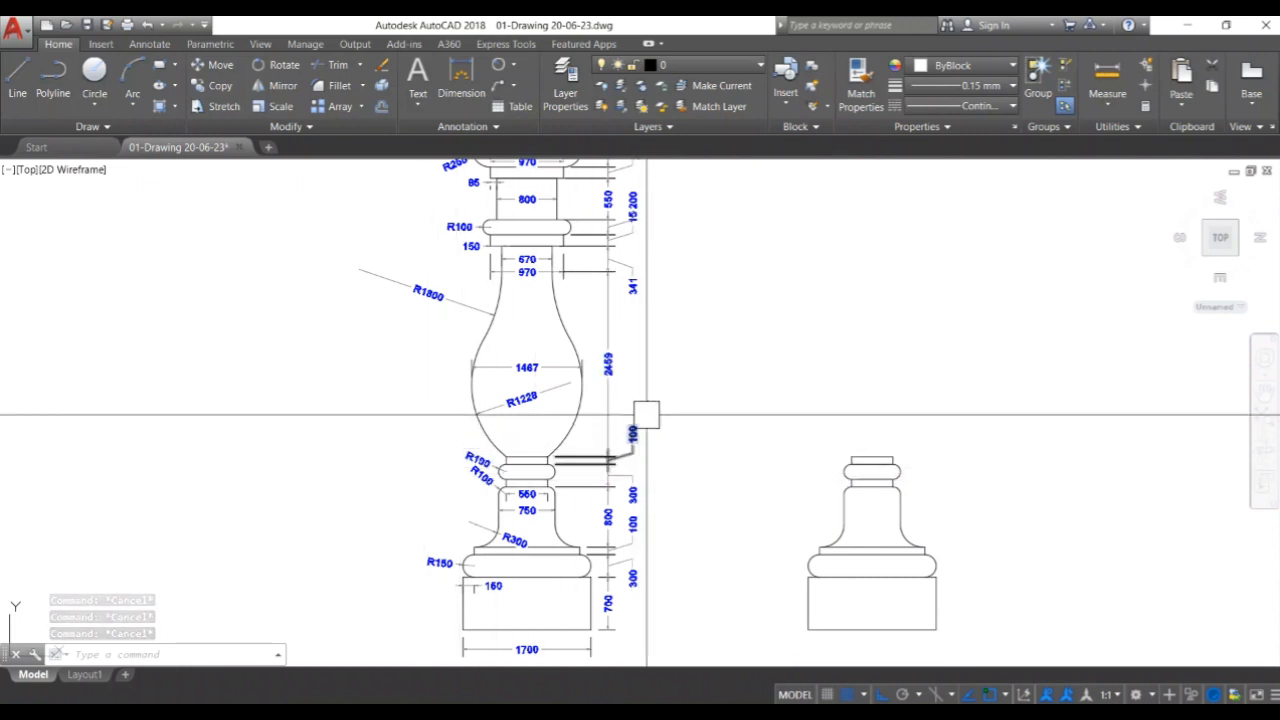
{"action": "type", "text": "l"}
{"action": "key", "text": "Return"}
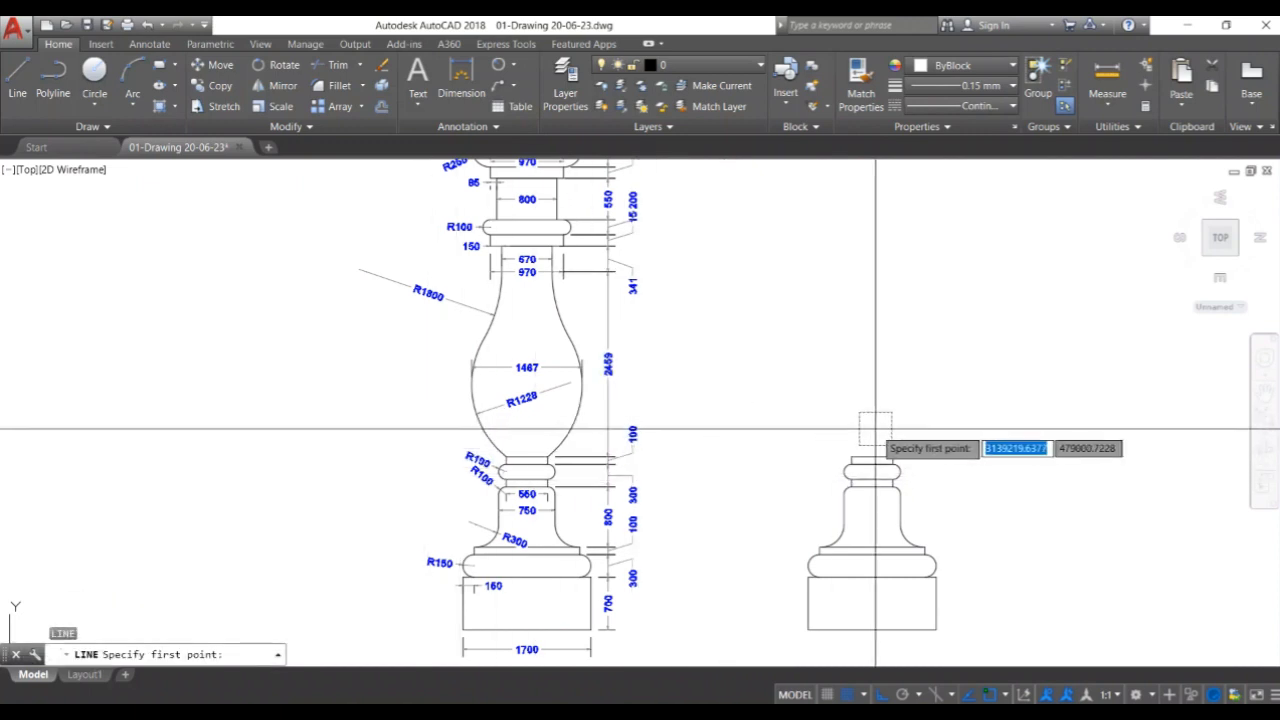
{"action": "left_click", "coordinate": [894, 410]}
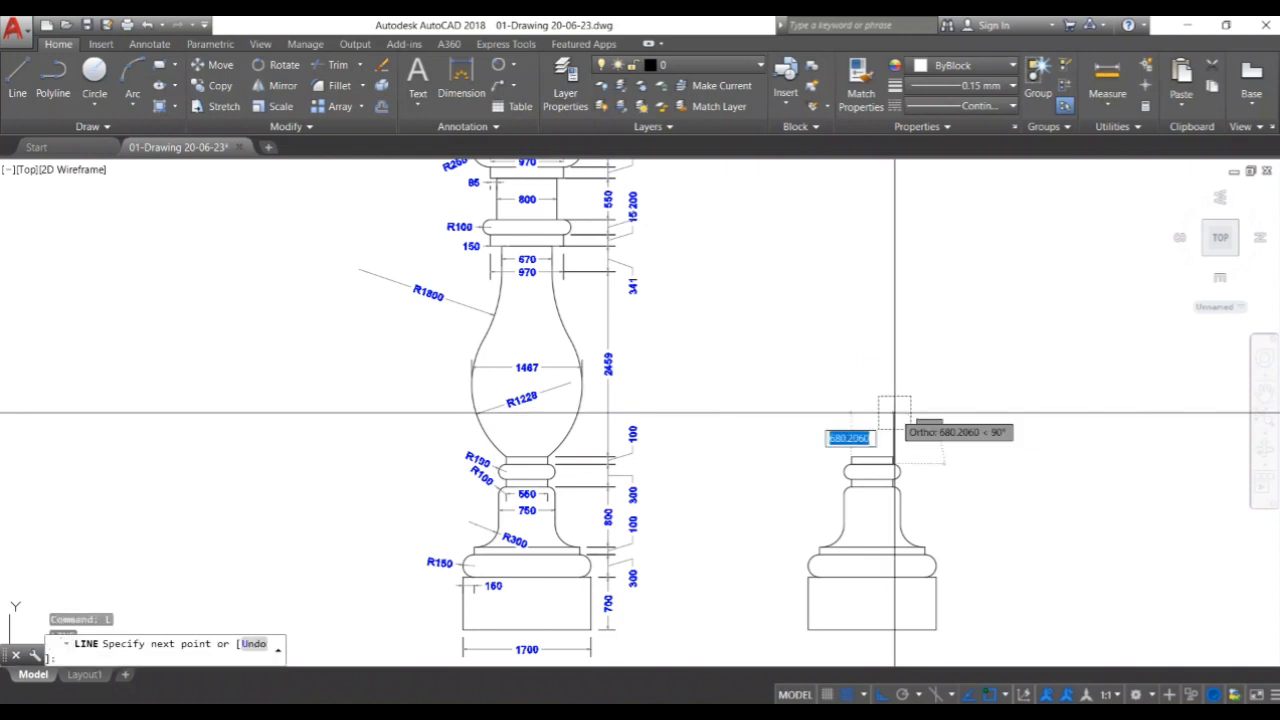
{"action": "key", "text": "Escape"}
Draw a 2800 vertical centre line upward from the midpoint of the upper neck band's top edge.
{"action": "key", "text": "Return"}
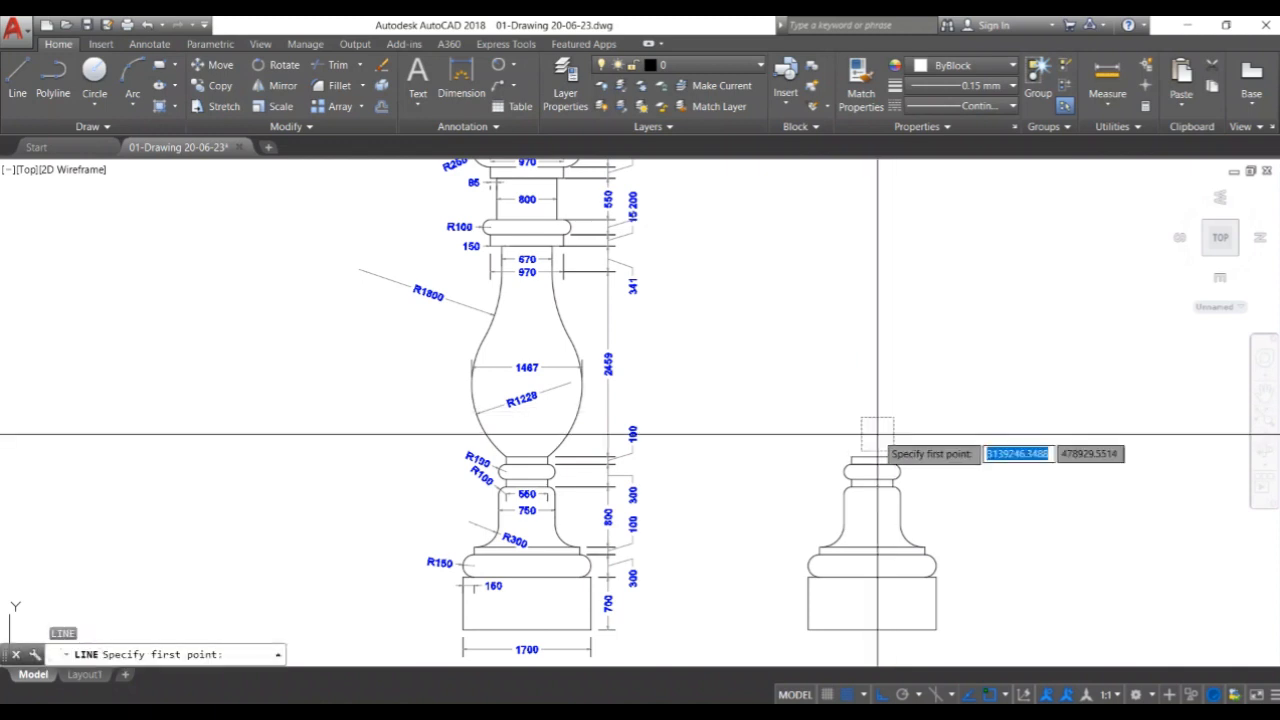
{"action": "left_click", "coordinate": [872, 457]}
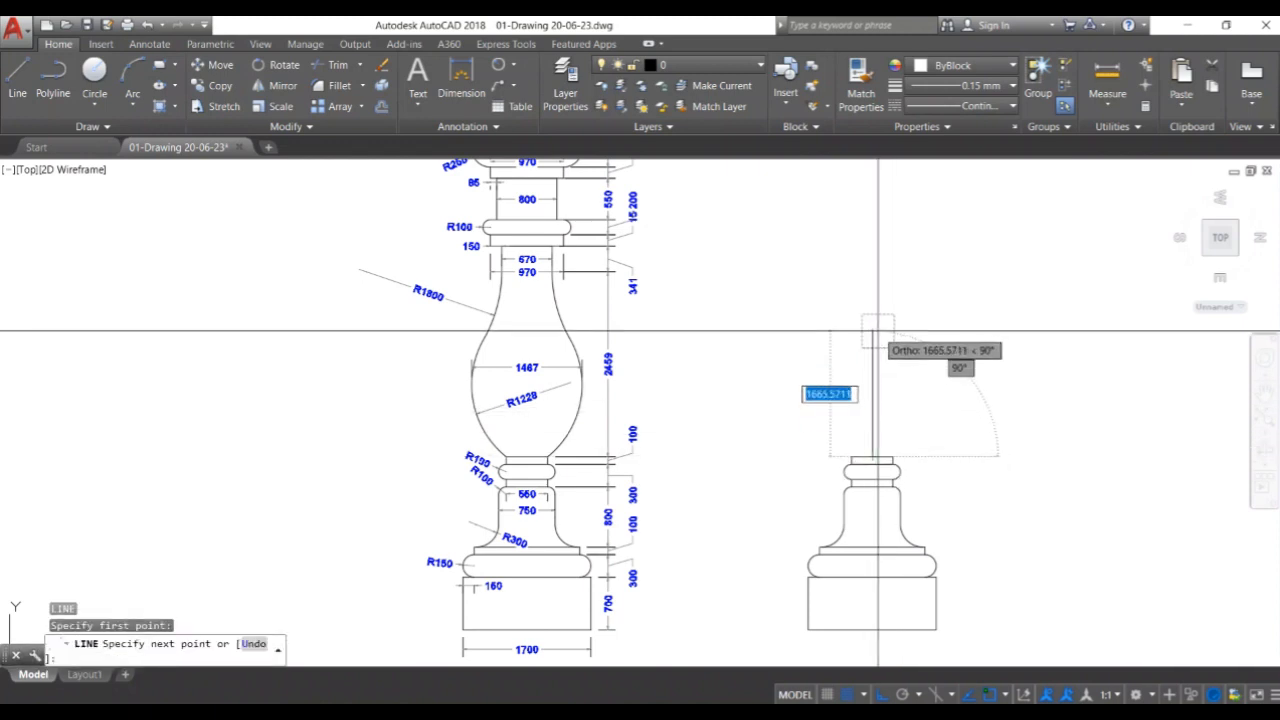
{"action": "type", "text": "2800"}
{"action": "key", "text": "Return"}
{"action": "key", "text": "Return"}
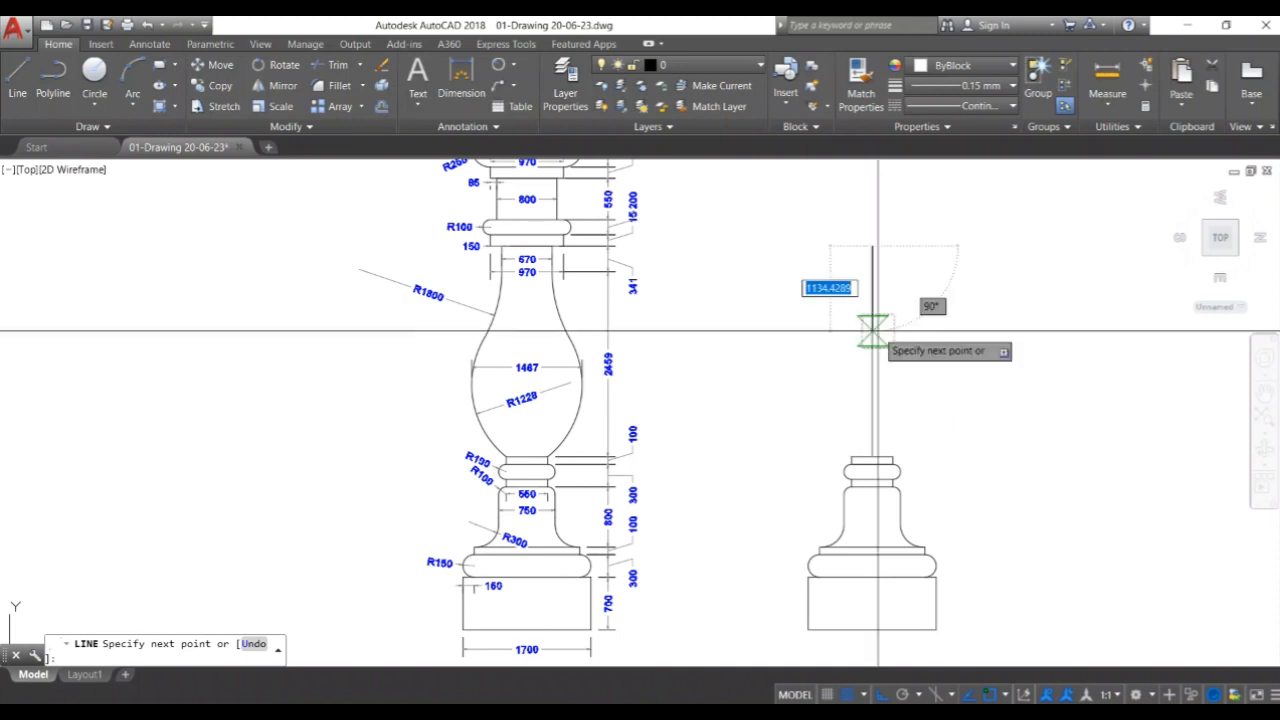
Offset the upper neck band's top edge upward by 2800 to the upper end of the centre line.
{"action": "middle_click_drag", "start_coordinate": [958, 362], "coordinate": [958, 377]}
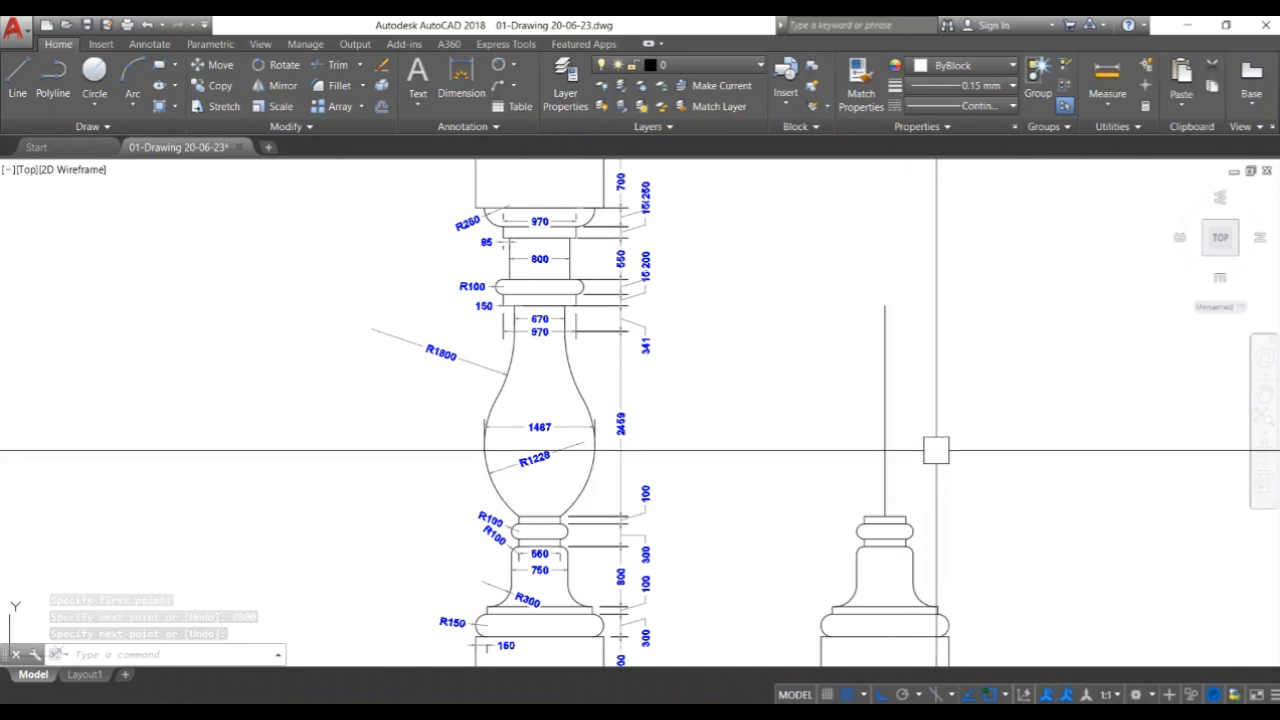
{"action": "scroll", "coordinate": [923, 497], "scroll_direction": "up", "scroll_amount": 5}
{"action": "type", "text": "o"}
{"action": "key", "text": "Return"}
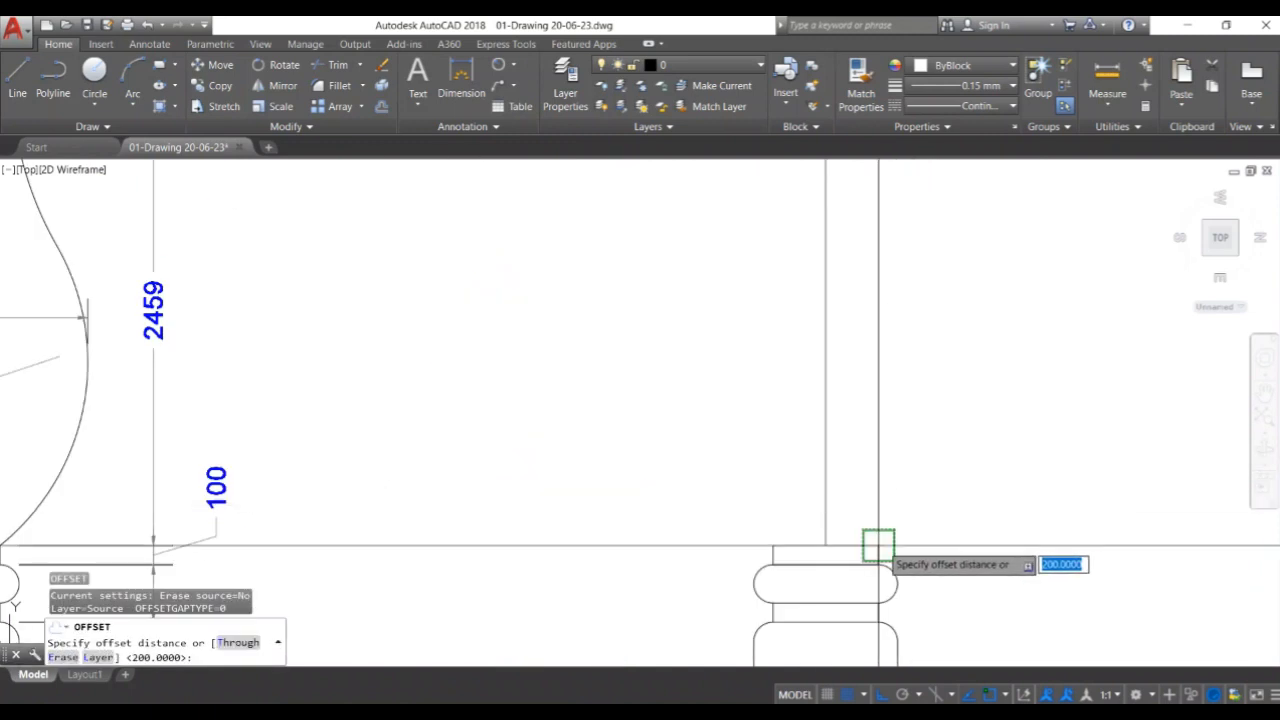
{"action": "left_click", "coordinate": [878, 545]}
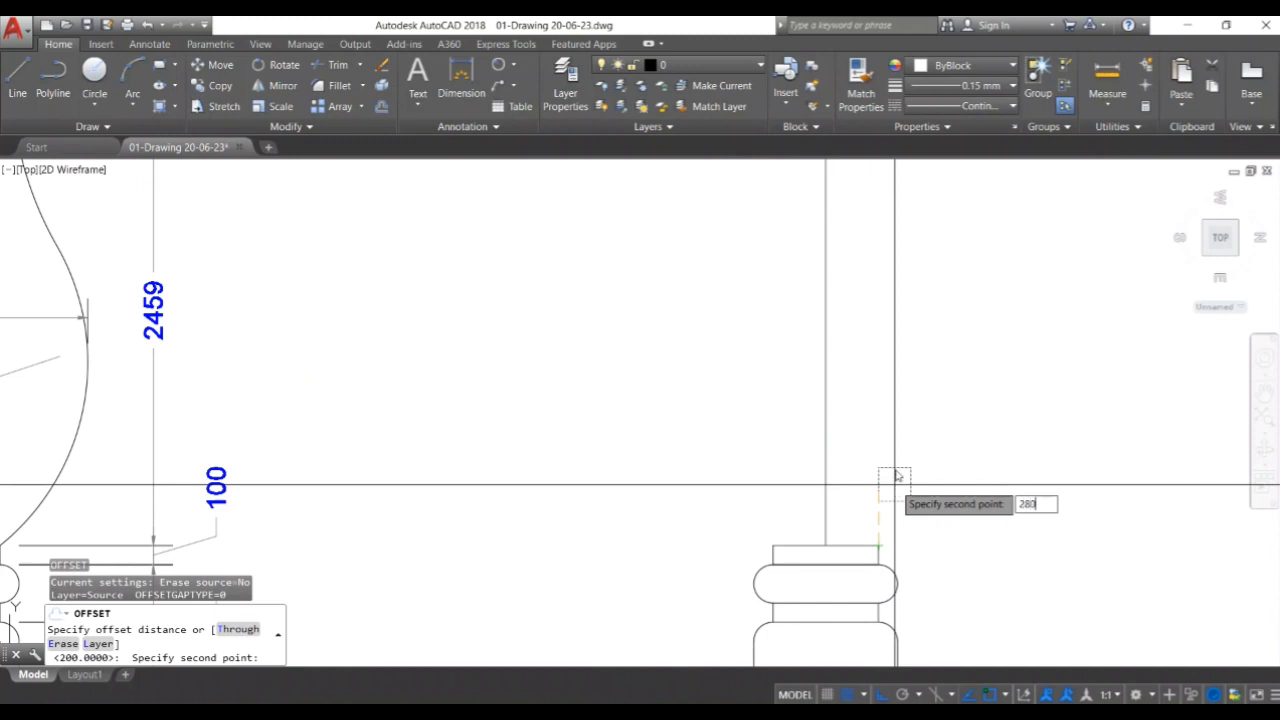
{"action": "left_click", "coordinate": [895, 476]}
{"action": "left_click", "coordinate": [857, 545]}
{"action": "left_click", "coordinate": [920, 431]}
{"action": "scroll", "coordinate": [981, 446], "scroll_direction": "down", "scroll_amount": 5}
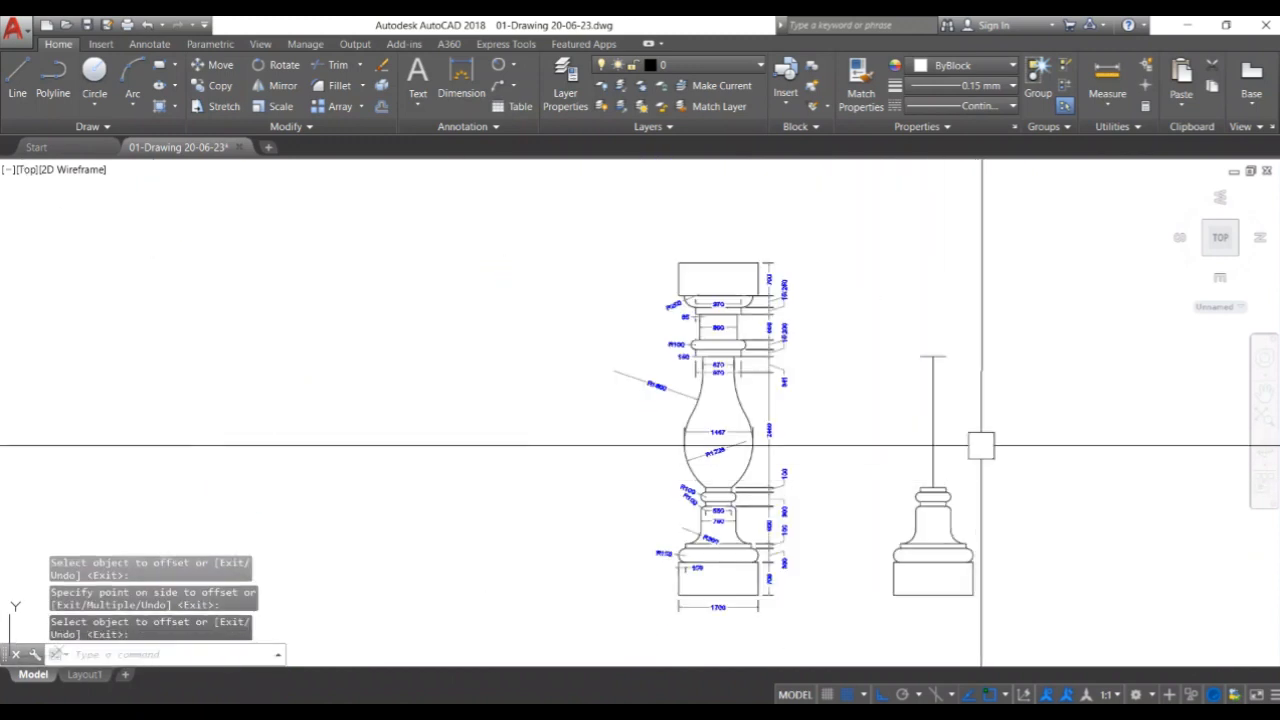
Offset the vertical centre line by 475 to both sides.
{"action": "middle_click_drag", "start_coordinate": [981, 446], "coordinate": [976, 461]}
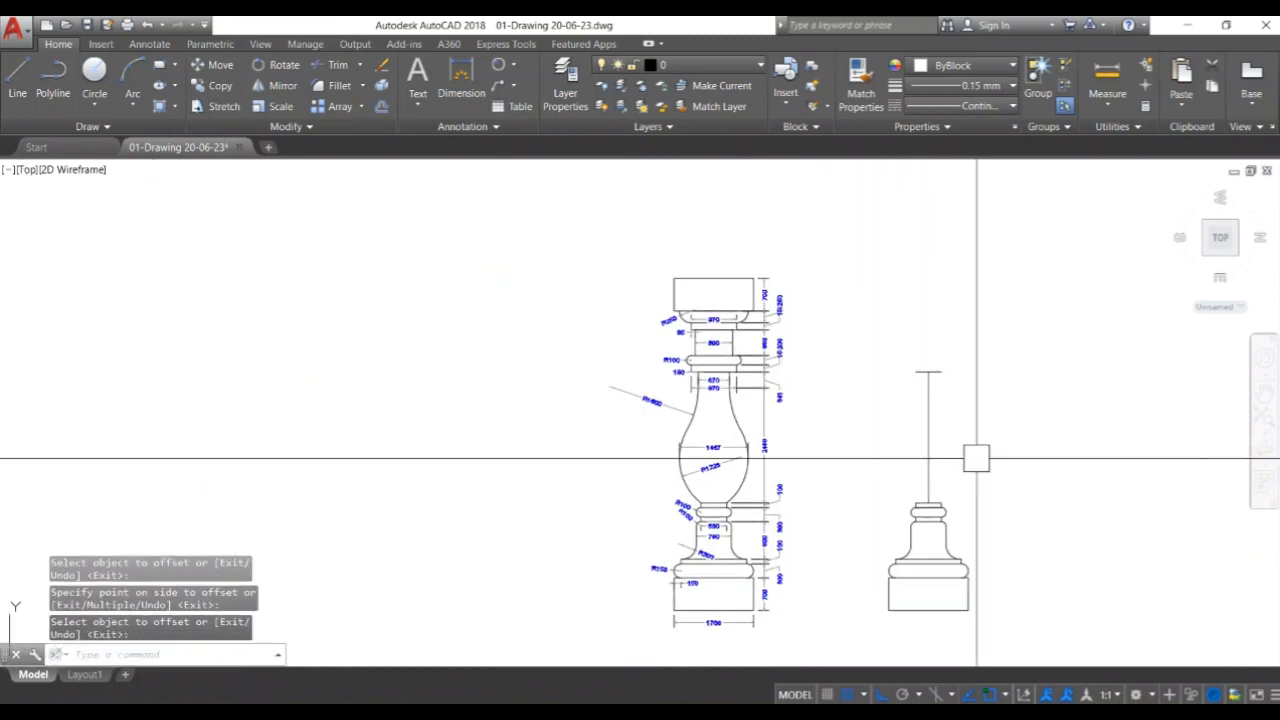
{"action": "scroll", "coordinate": [780, 420], "scroll_direction": "up", "scroll_amount": 2}
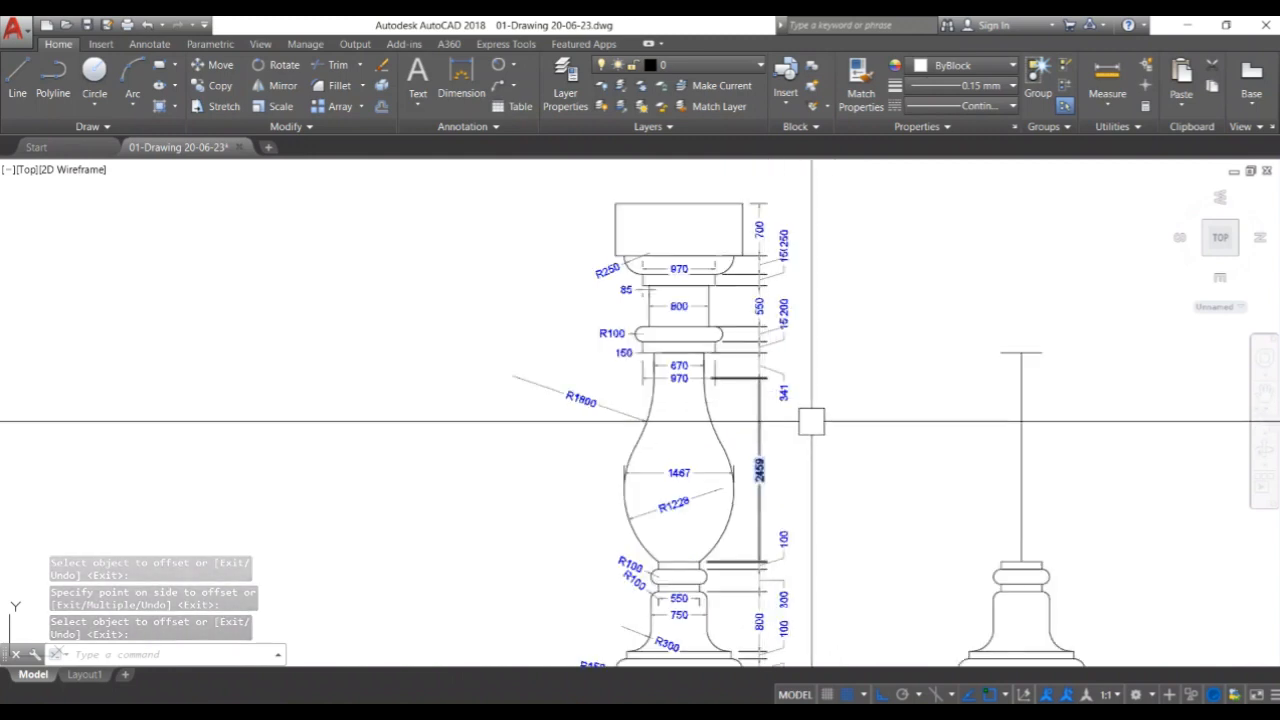
{"action": "middle_click_drag", "start_coordinate": [861, 418], "coordinate": [795, 403]}
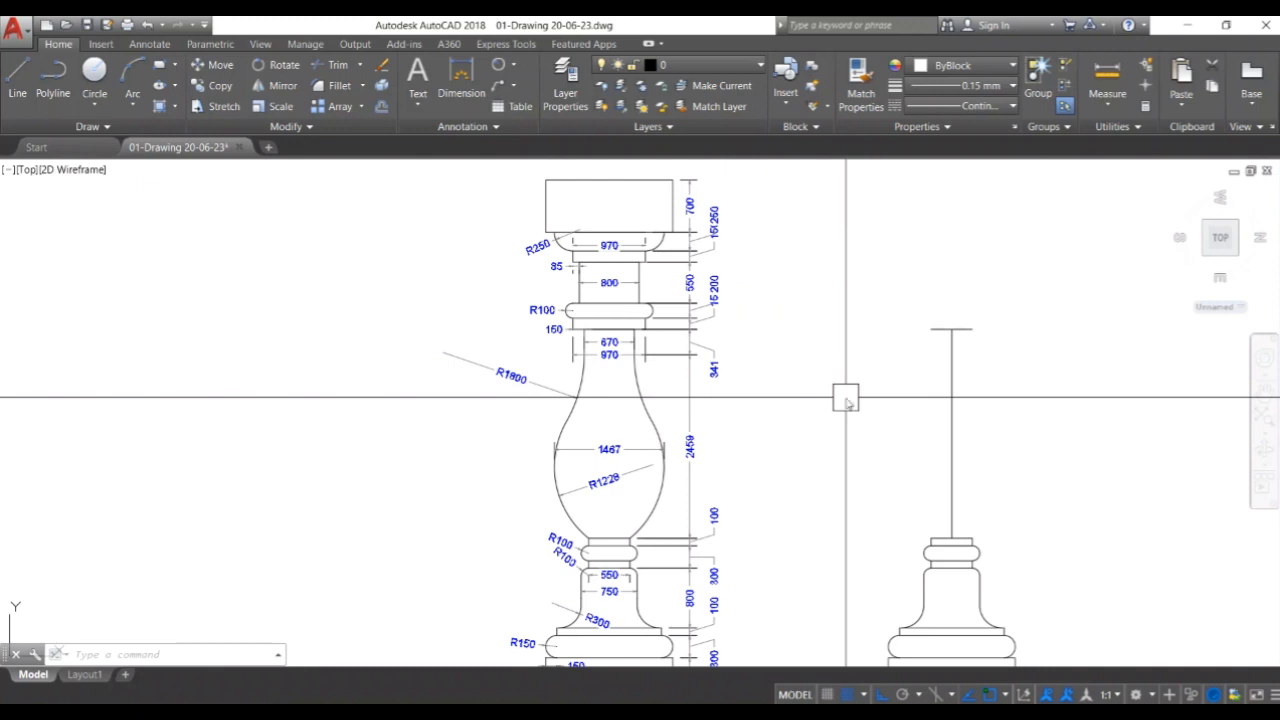
{"action": "key", "text": "Return"}
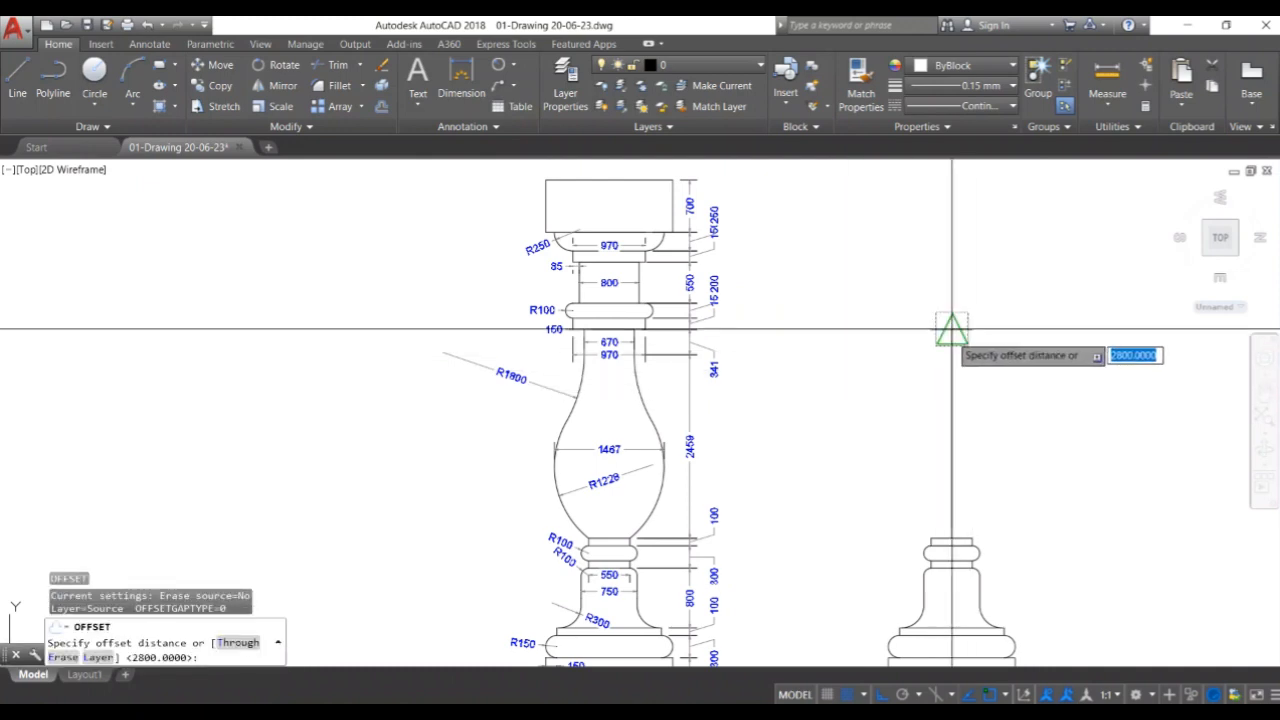
{"action": "left_click", "coordinate": [951, 328]}
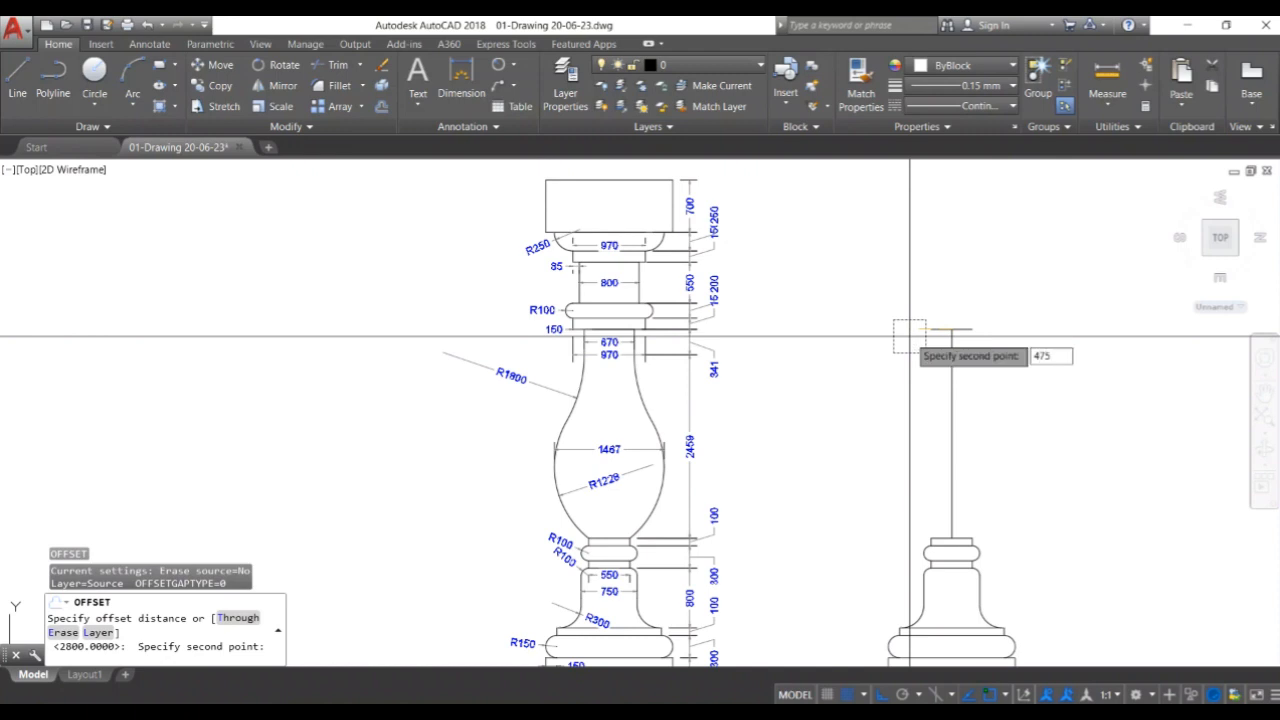
{"action": "left_click", "coordinate": [909, 336]}
{"action": "left_click", "coordinate": [945, 400]}
{"action": "left_click", "coordinate": [914, 391]}
{"action": "left_click", "coordinate": [951, 402]}
{"action": "left_click", "coordinate": [986, 402]}
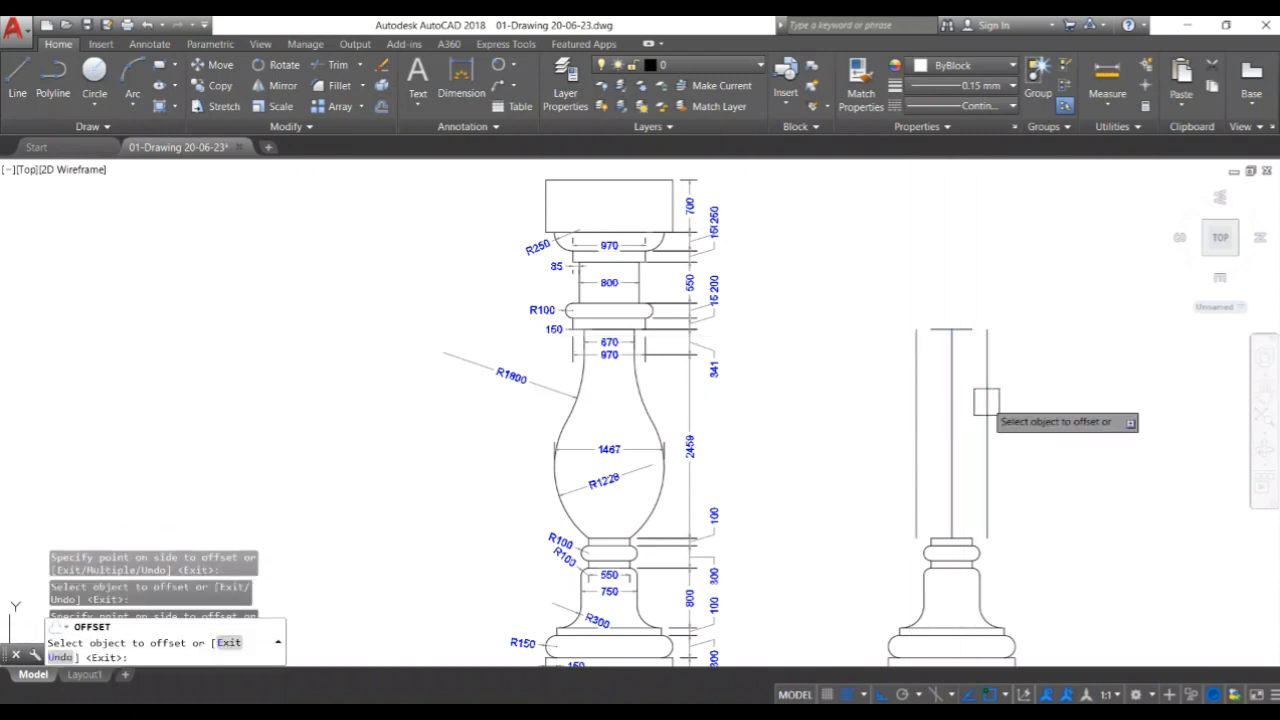
{"action": "key", "text": "Return"}
Extend the short horizontal line on top of the centre line to both offset side verticals.
{"action": "key", "text": "Return"}
{"action": "key", "text": "Return"}
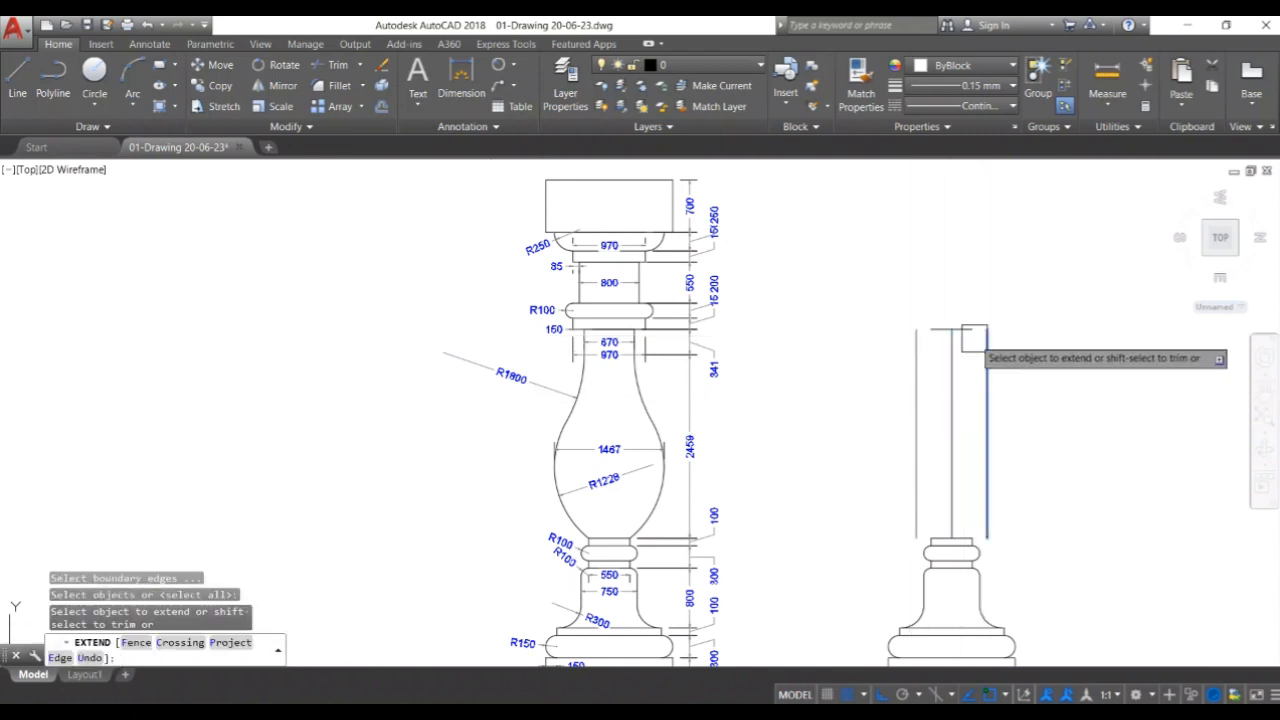
{"action": "scroll", "coordinate": [974, 337], "scroll_direction": "up", "scroll_amount": 2}
{"action": "key", "text": "Return"}
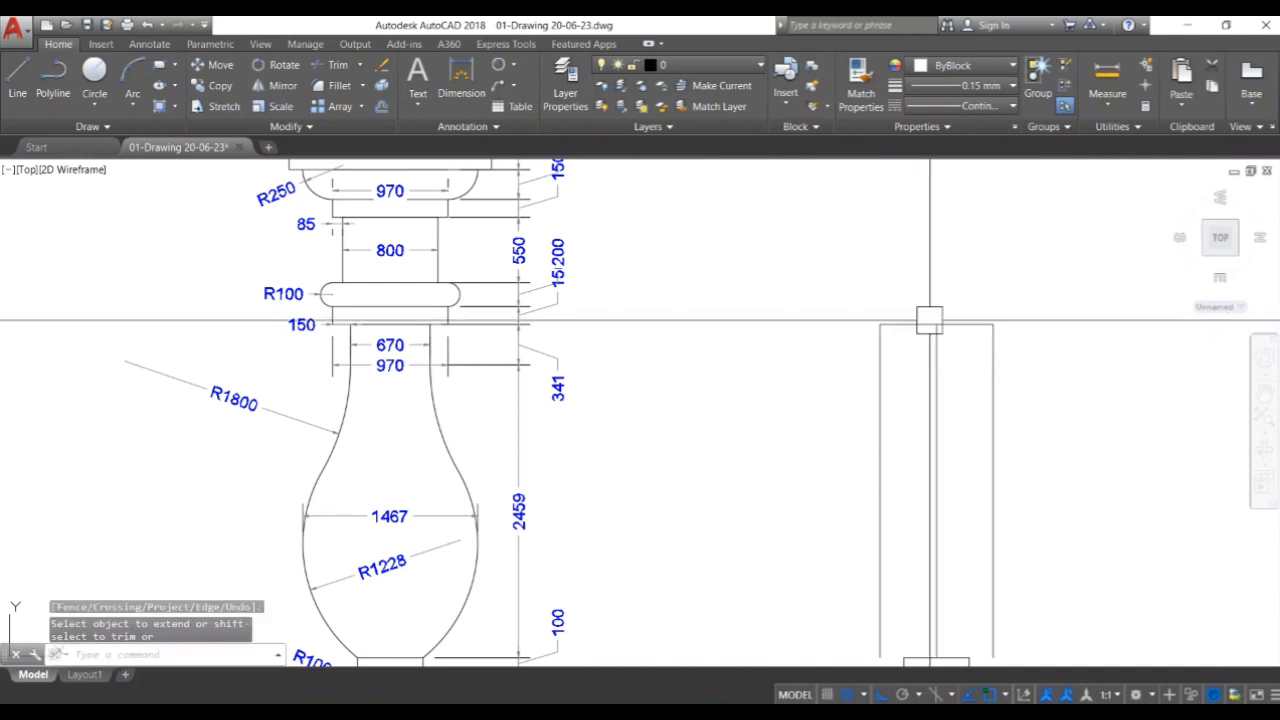
Measure the height of the band beneath the upper rounded ring in the reference drawing with a linear dimension.
{"action": "middle_click_drag", "start_coordinate": [1059, 367], "coordinate": [1063, 385]}
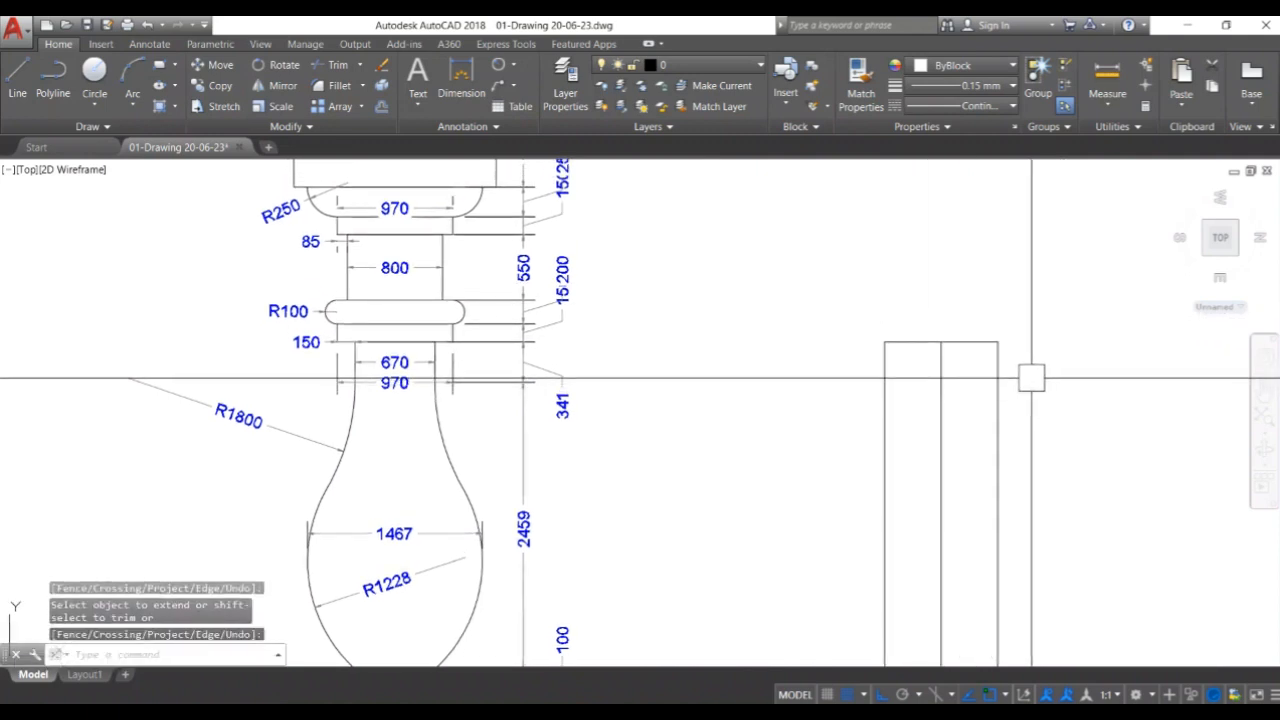
{"action": "type", "text": "dli"}
{"action": "key", "text": "Return"}
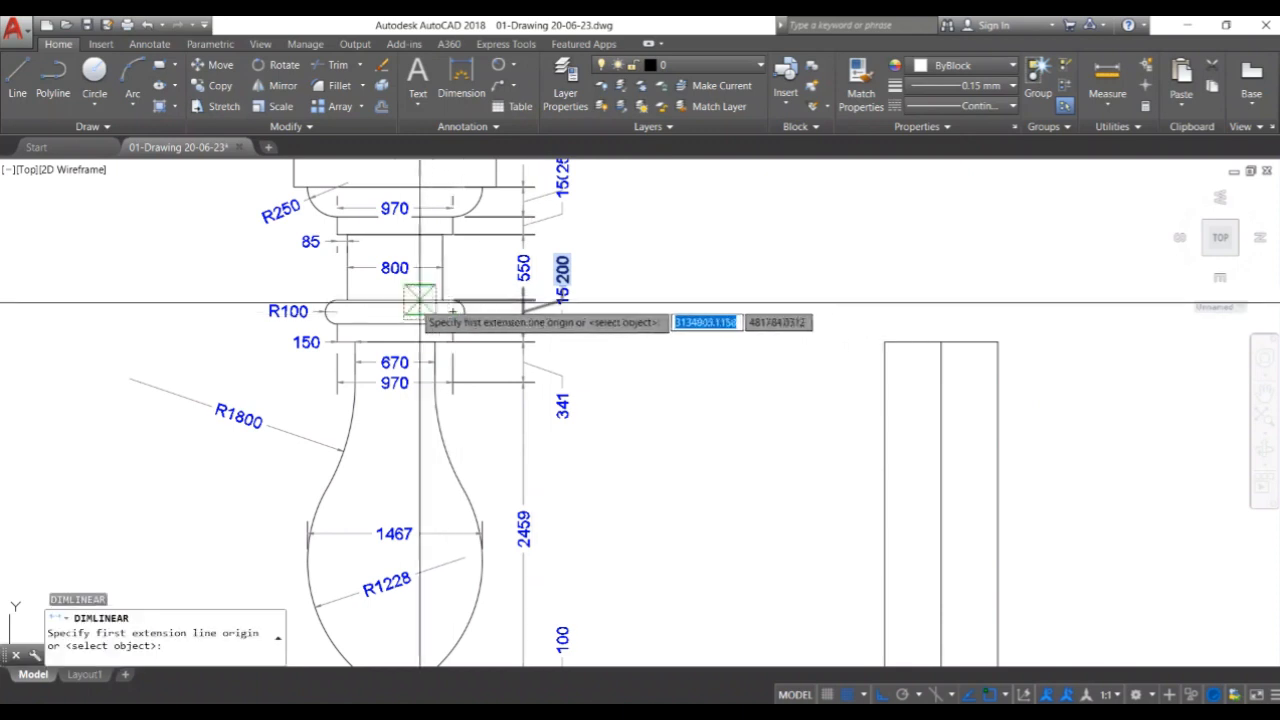
{"action": "left_click", "coordinate": [435, 342]}
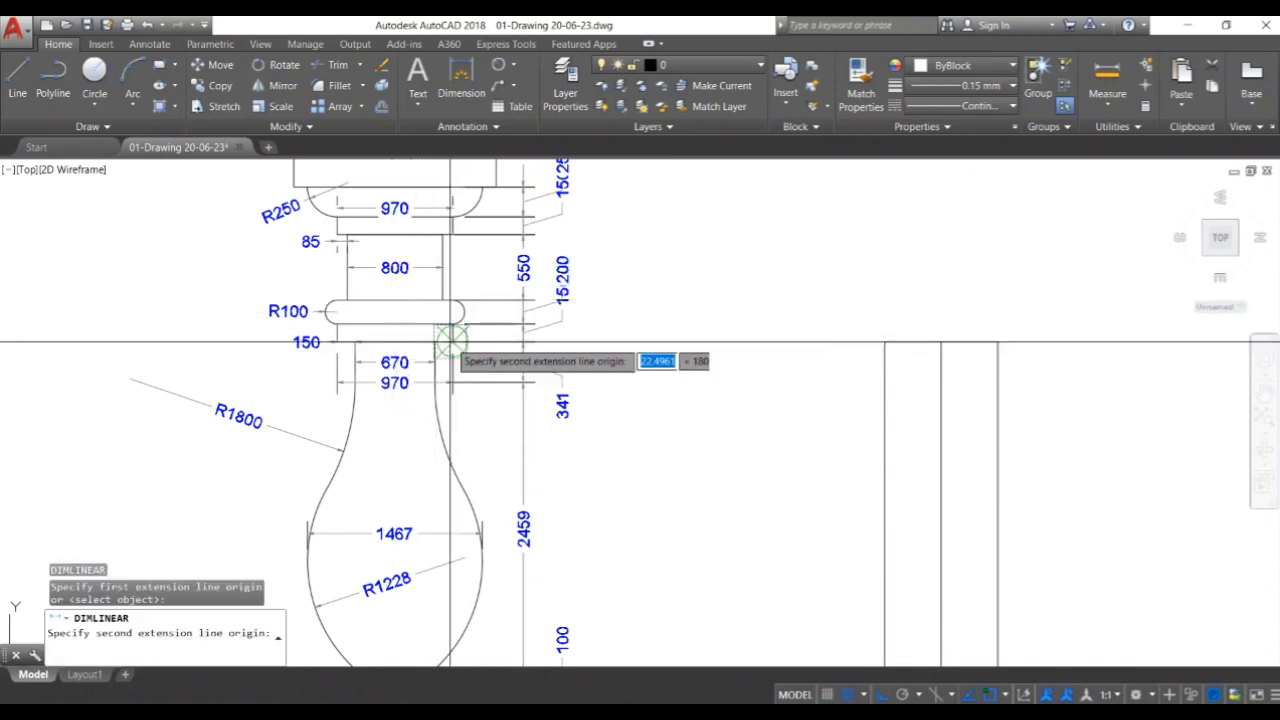
{"action": "left_click", "coordinate": [449, 324]}
{"action": "key", "text": "Escape"}
{"action": "key", "text": "Escape"}
{"action": "key", "text": "Escape"}
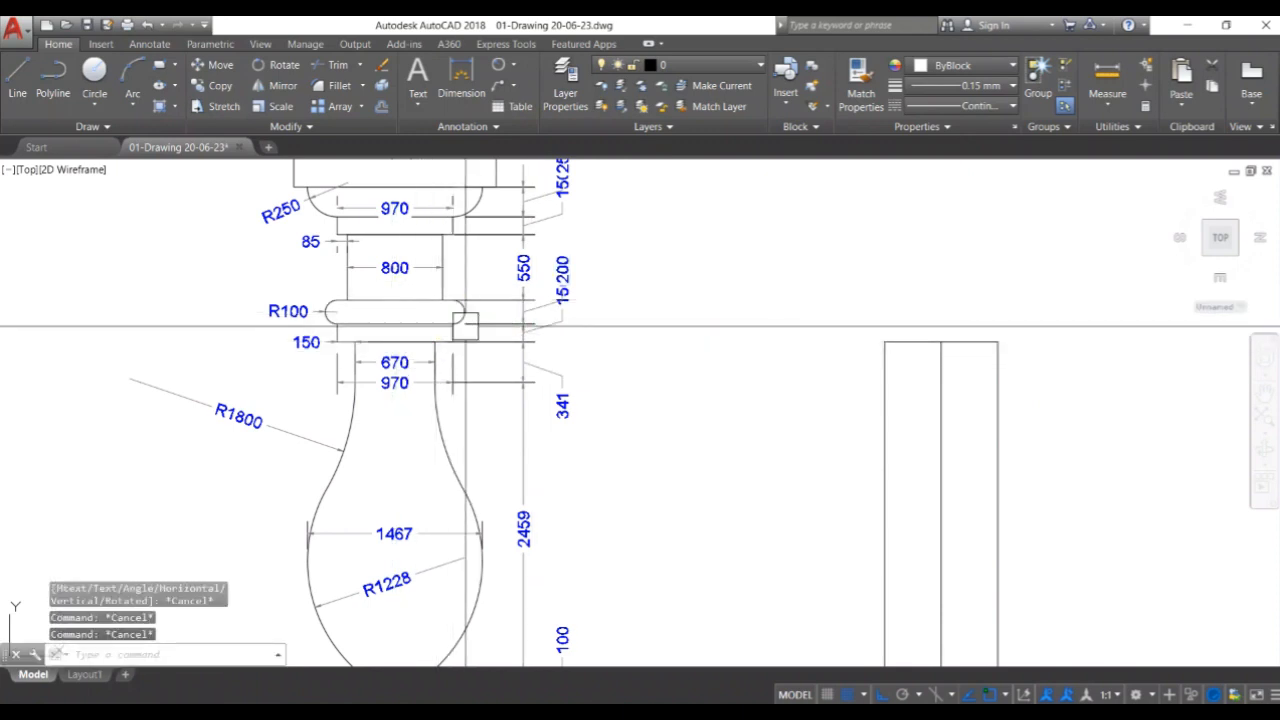
Offset the extended horizontal line upward by 150 to form the upper edge of the band above the vase section.
{"action": "scroll", "coordinate": [533, 357], "scroll_direction": "down", "scroll_amount": 2}
{"action": "type", "text": "o"}
{"action": "key", "text": "Return"}
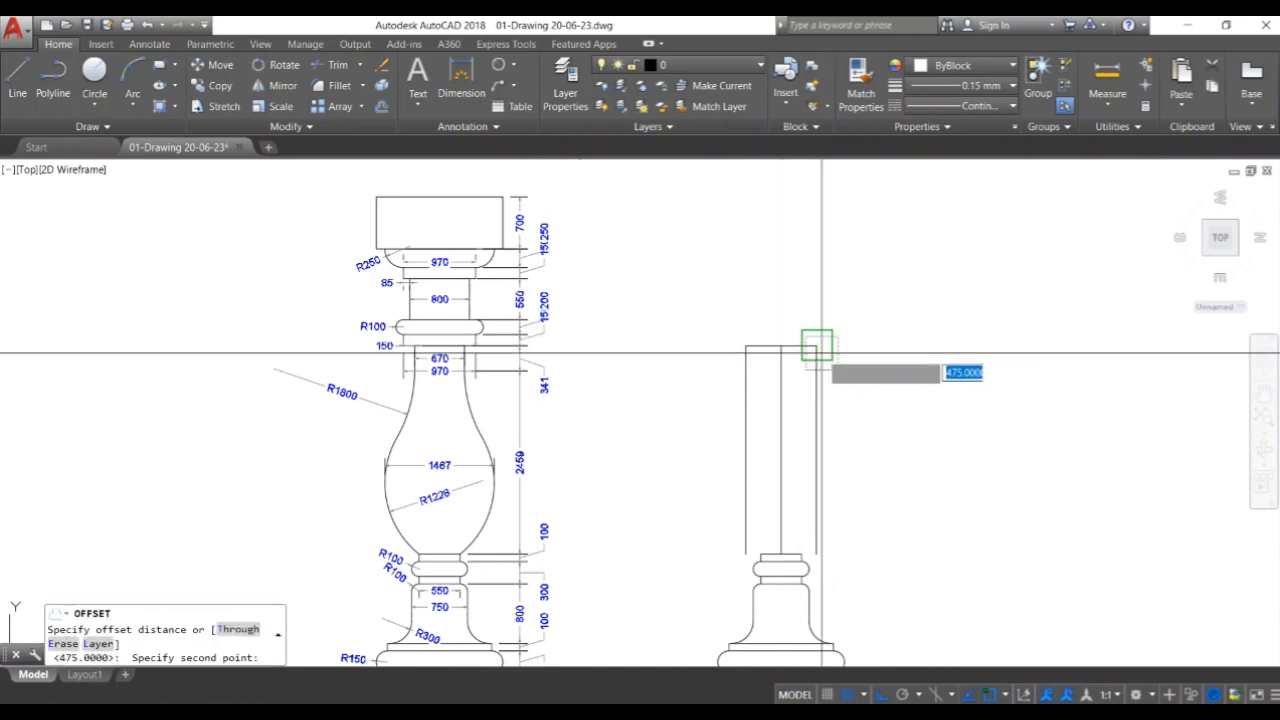
{"action": "left_click", "coordinate": [817, 346]}
{"action": "type", "text": "150"}
{"action": "key", "text": "Return"}
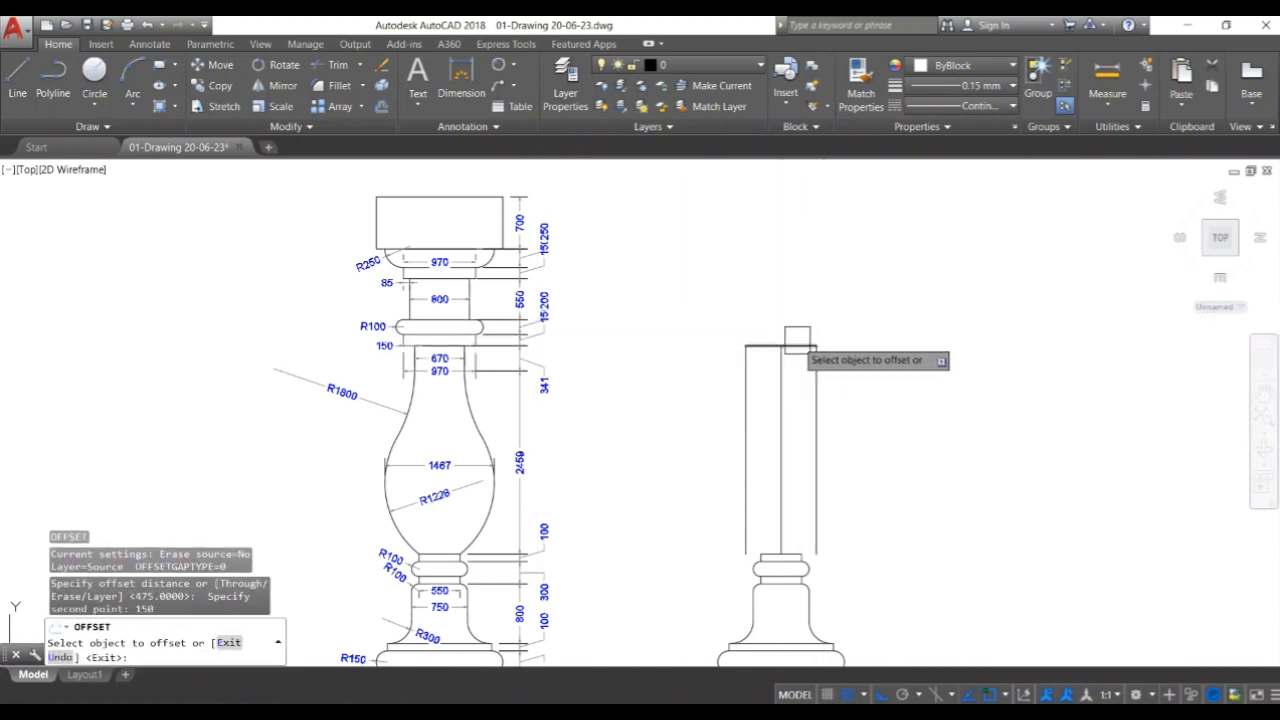
{"action": "left_click", "coordinate": [797, 344]}
{"action": "left_click", "coordinate": [807, 296]}
{"action": "key", "text": "Return"}
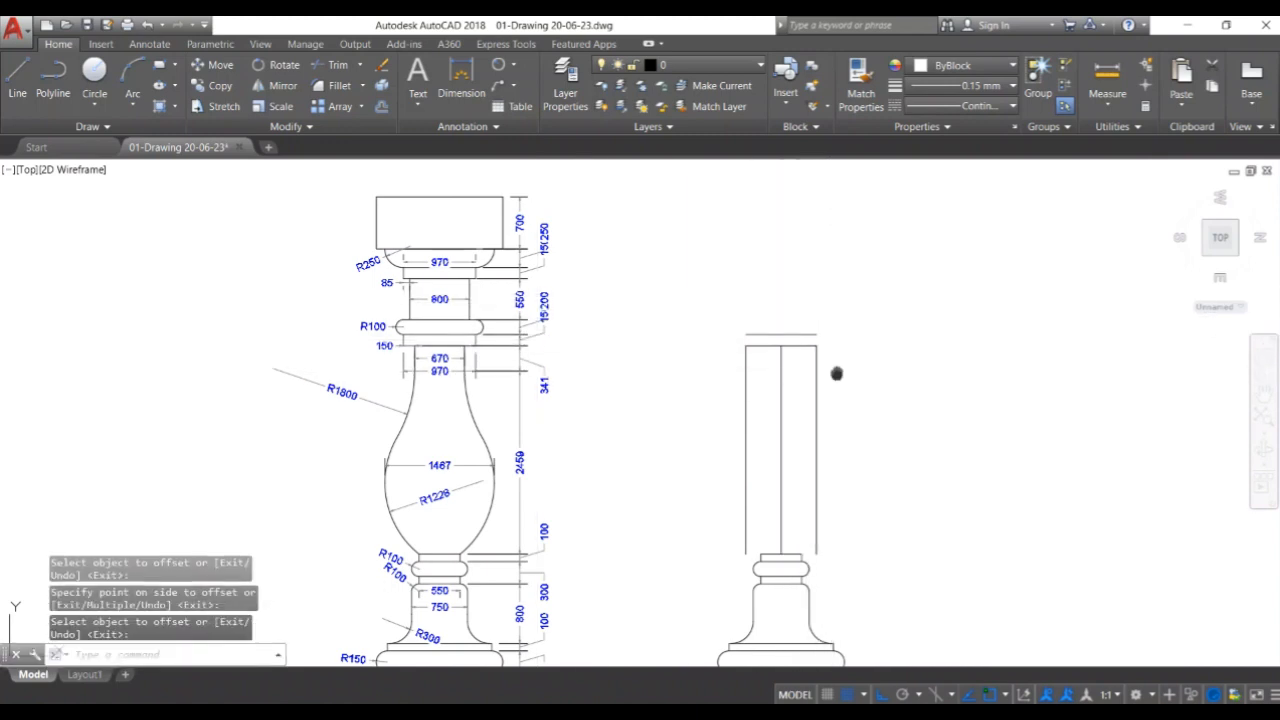
Extend both side verticals up to the band's top edge and trim away their lengths below the band.
{"action": "middle_click_drag", "start_coordinate": [837, 373], "coordinate": [887, 398]}
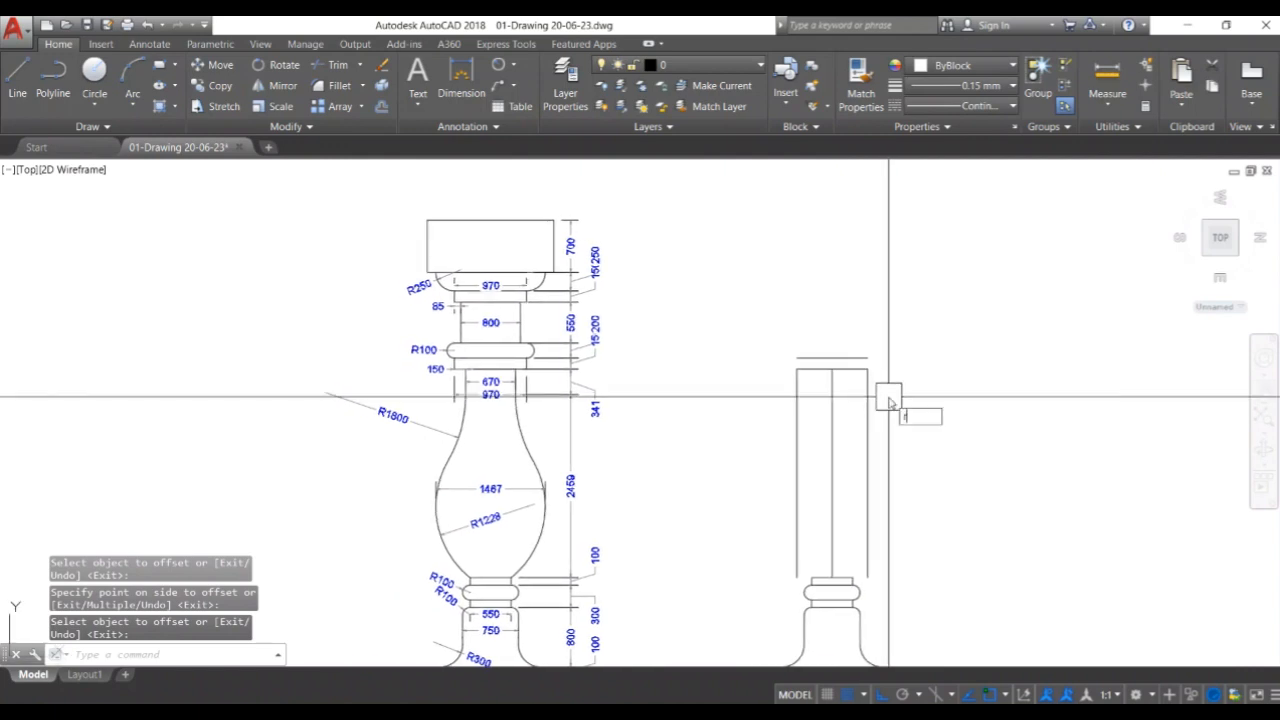
{"action": "key", "text": "Escape"}
{"action": "key", "text": "Escape"}
{"action": "key", "text": "Return"}
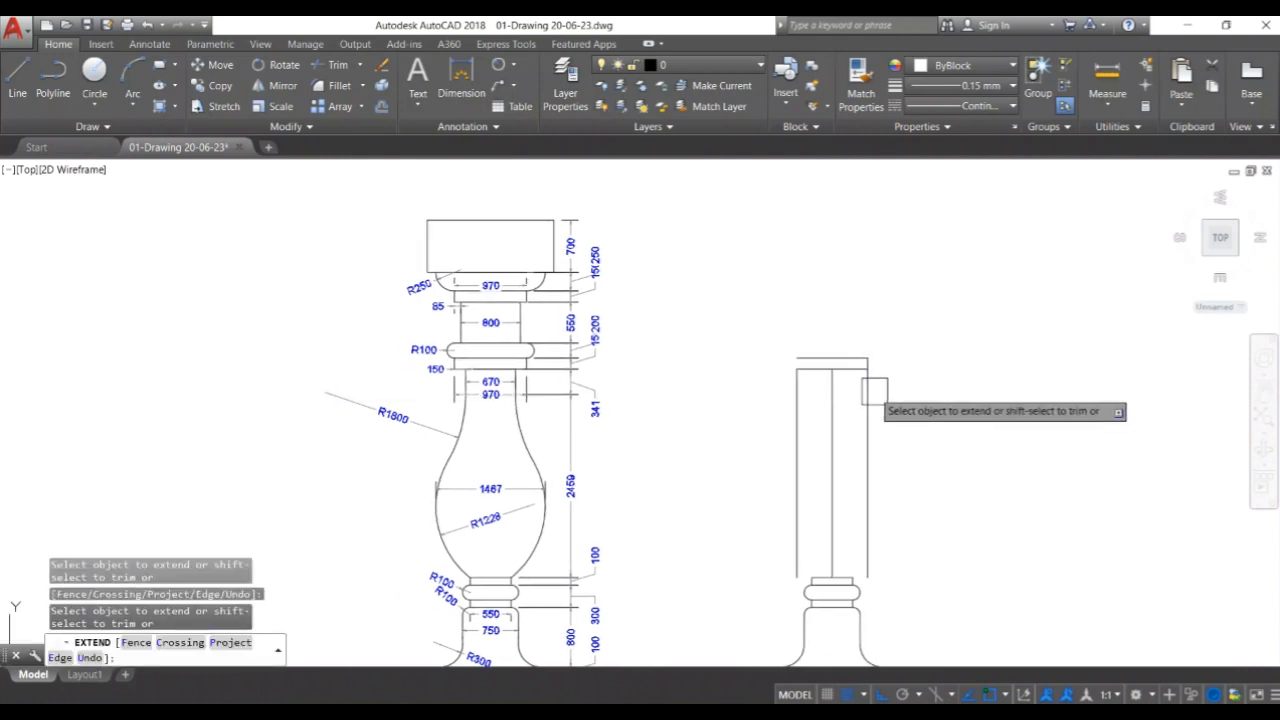
{"action": "key", "text": "Return"}
{"action": "key", "text": "Return"}
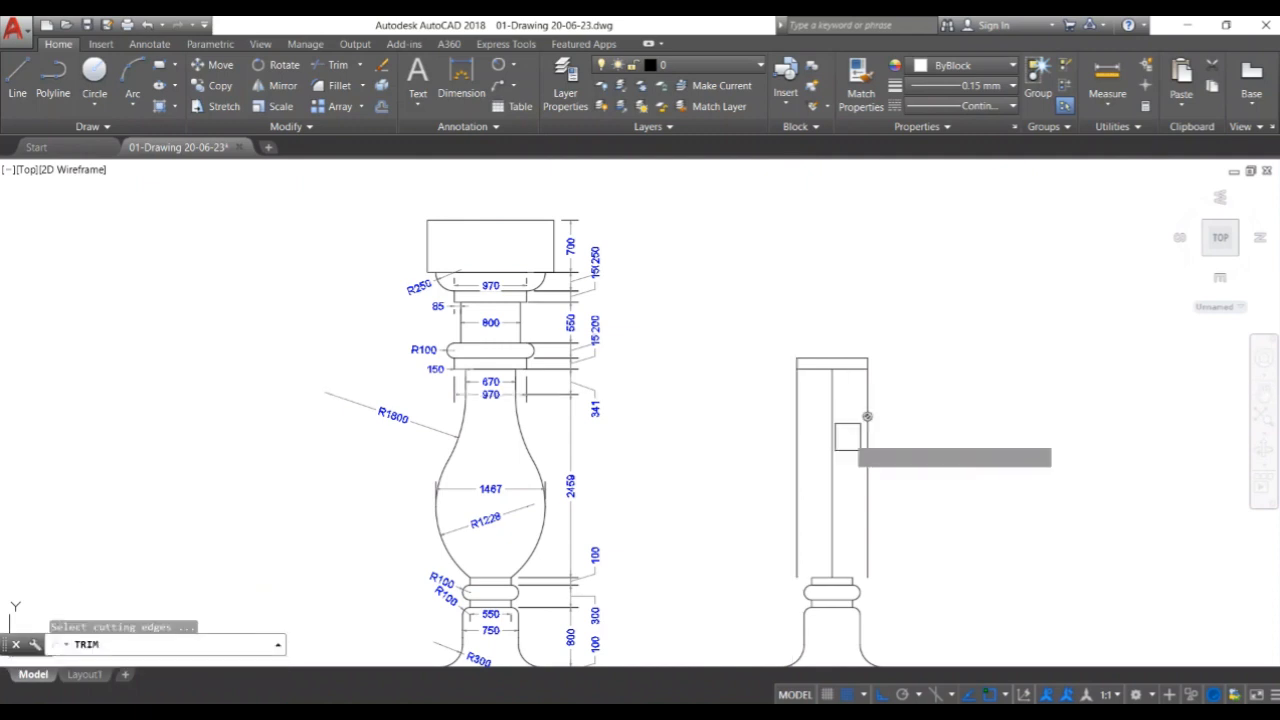
{"action": "key", "text": "Return"}
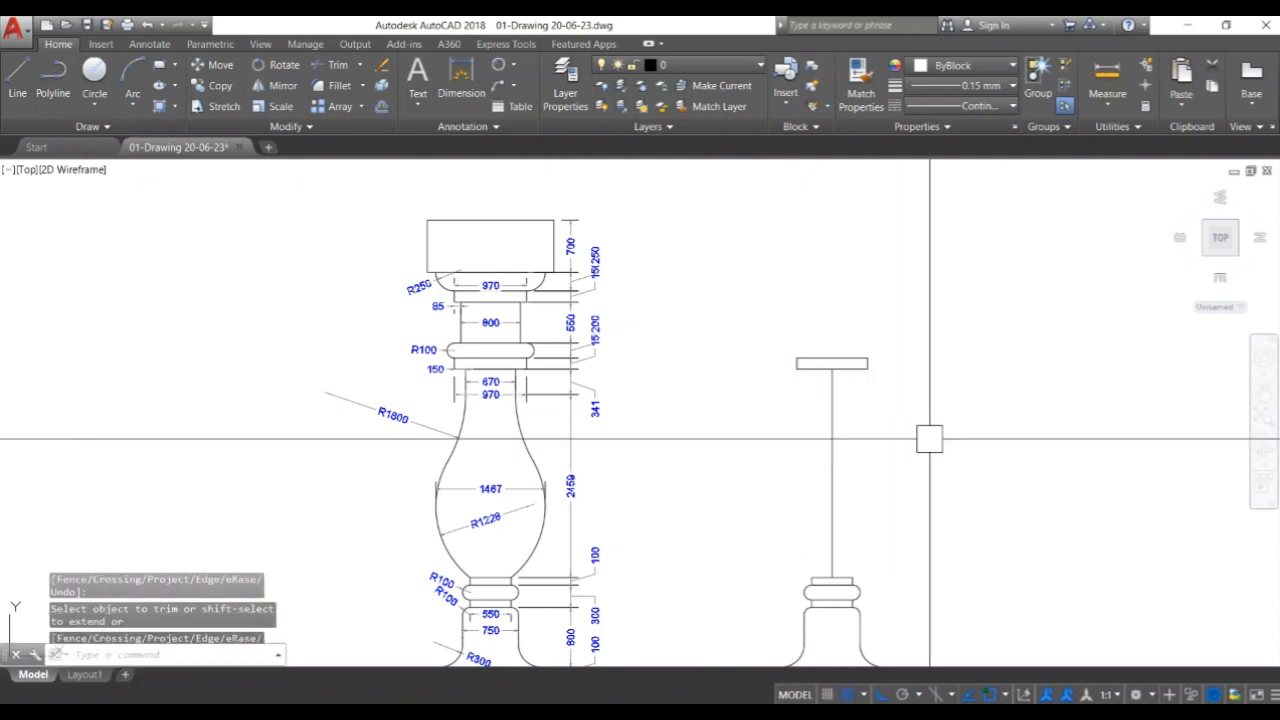
Offset the band's top edge upward by 200 to form the upper edge of the rounded ring.
{"action": "middle_click_drag", "start_coordinate": [957, 443], "coordinate": [953, 474]}
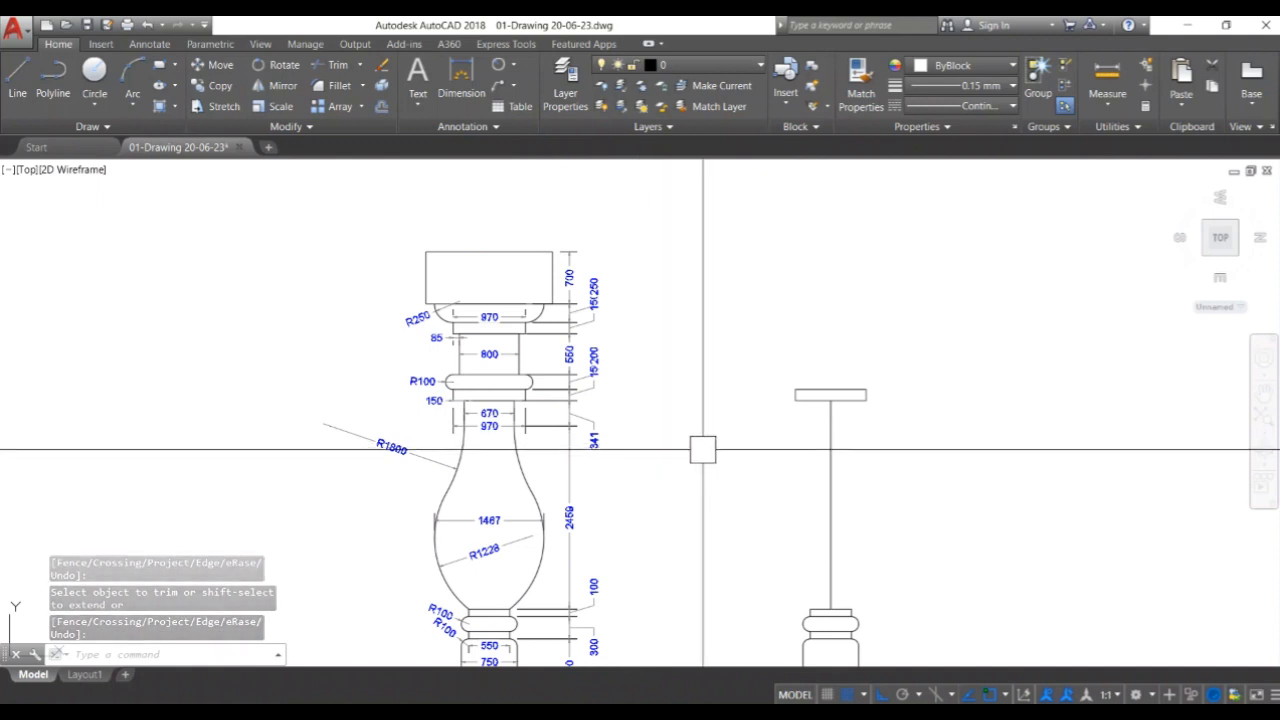
{"action": "type", "text": "o"}
{"action": "key", "text": "Return"}
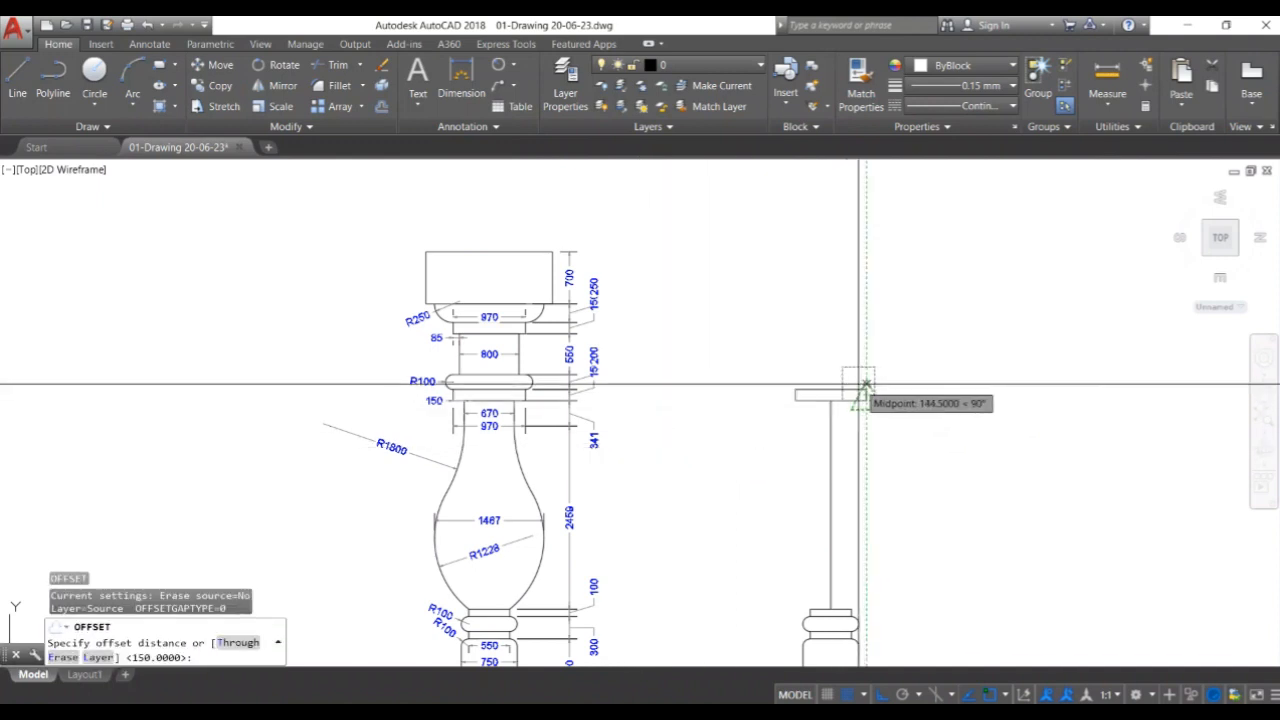
{"action": "scroll", "coordinate": [848, 398], "scroll_direction": "up", "scroll_amount": 2}
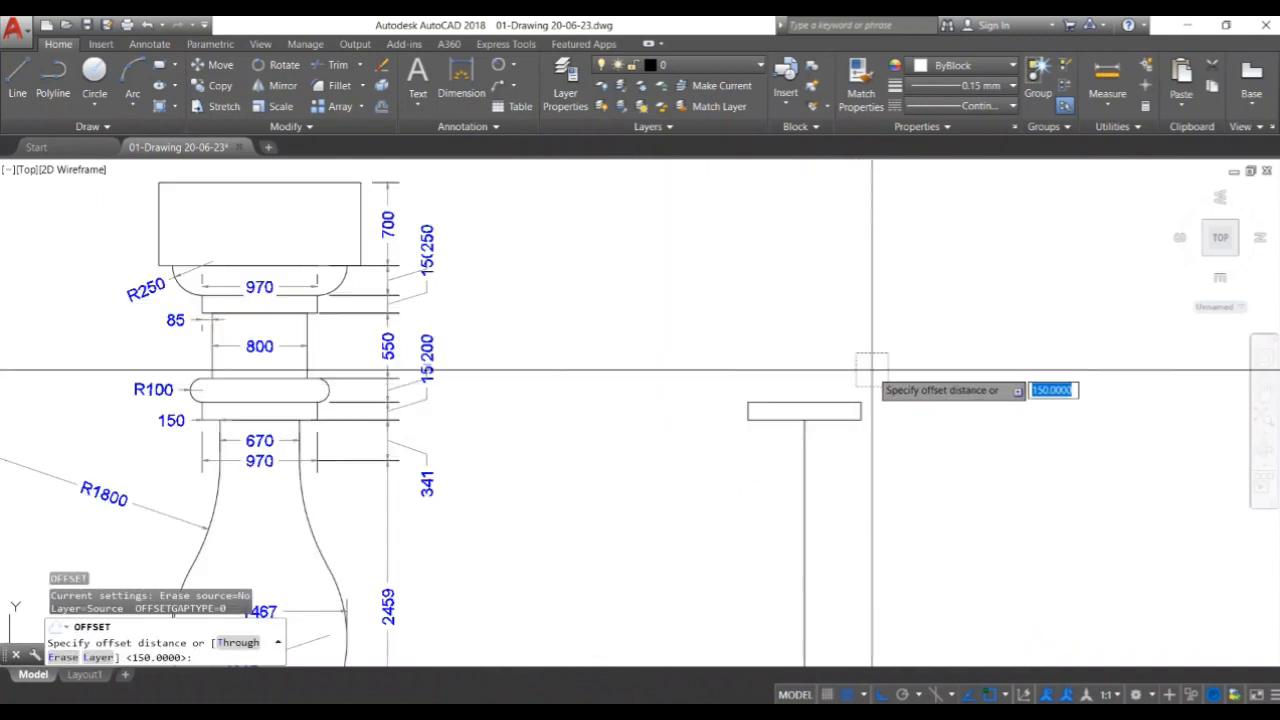
{"action": "left_click", "coordinate": [861, 402]}
{"action": "type", "text": "20"}
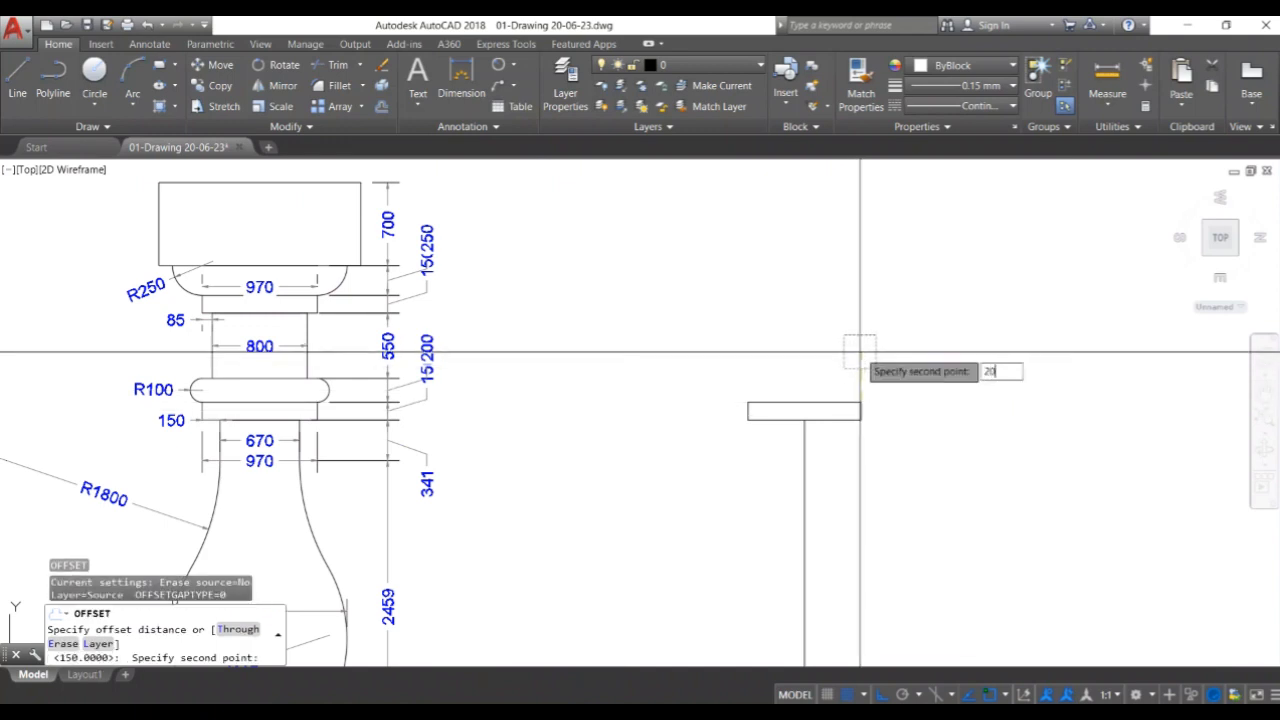
{"action": "key", "text": "Return"}
{"action": "left_click", "coordinate": [838, 403]}
{"action": "left_click", "coordinate": [845, 330]}
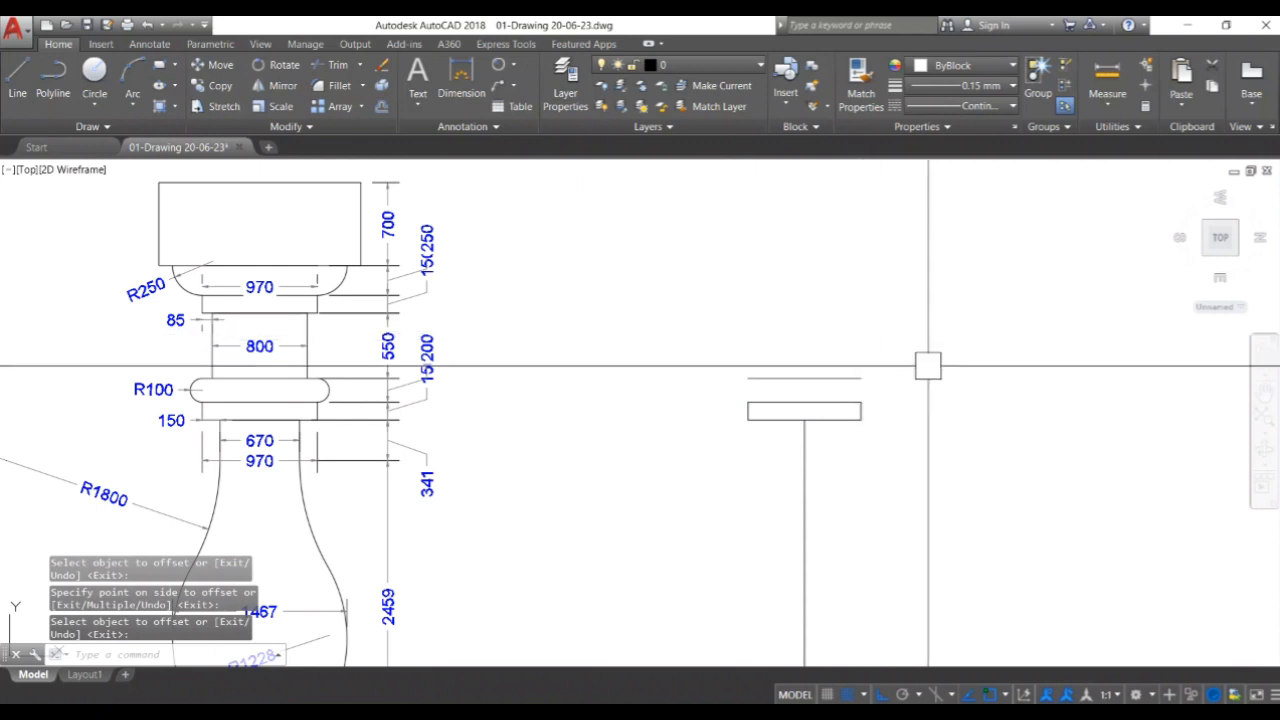
Draw a vertical line joining the right ends of the band's top edge and the ring's upper edge.
{"action": "type", "text": "l"}
{"action": "key", "text": "Return"}
{"action": "left_click", "coordinate": [861, 402]}
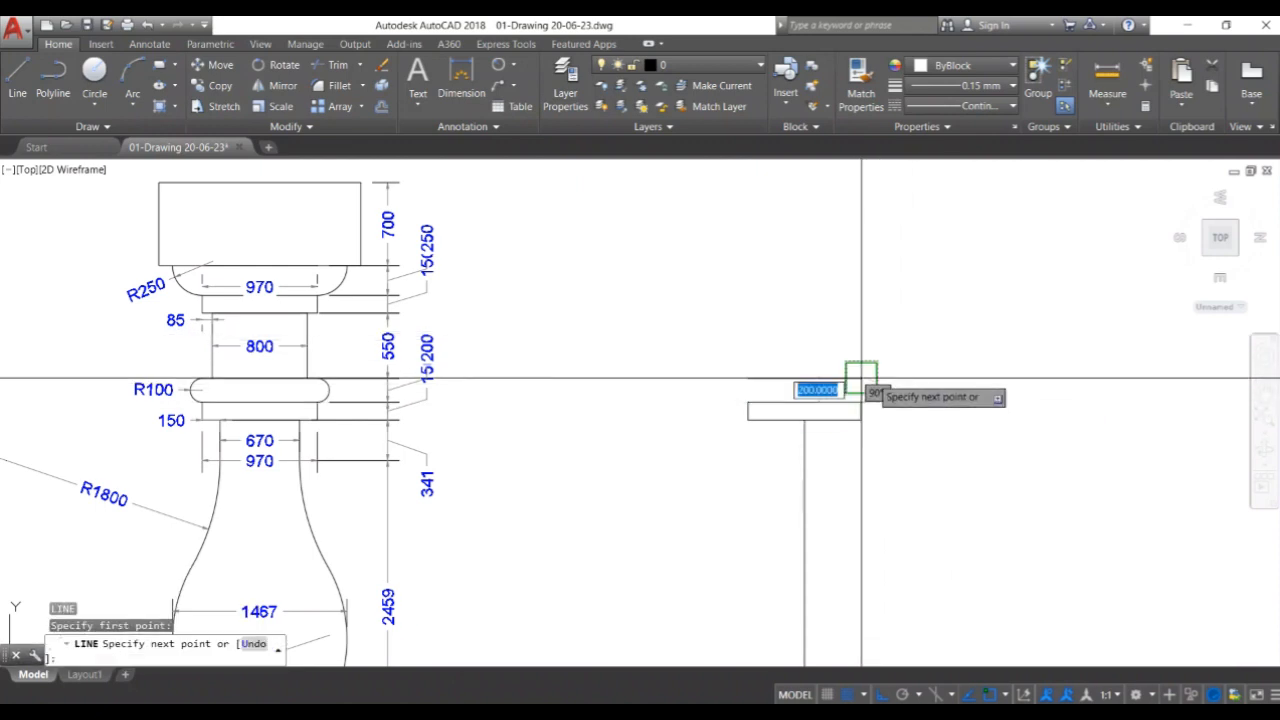
{"action": "key", "text": "Return"}
{"action": "key", "text": "Return"}
{"action": "key", "text": "Escape"}
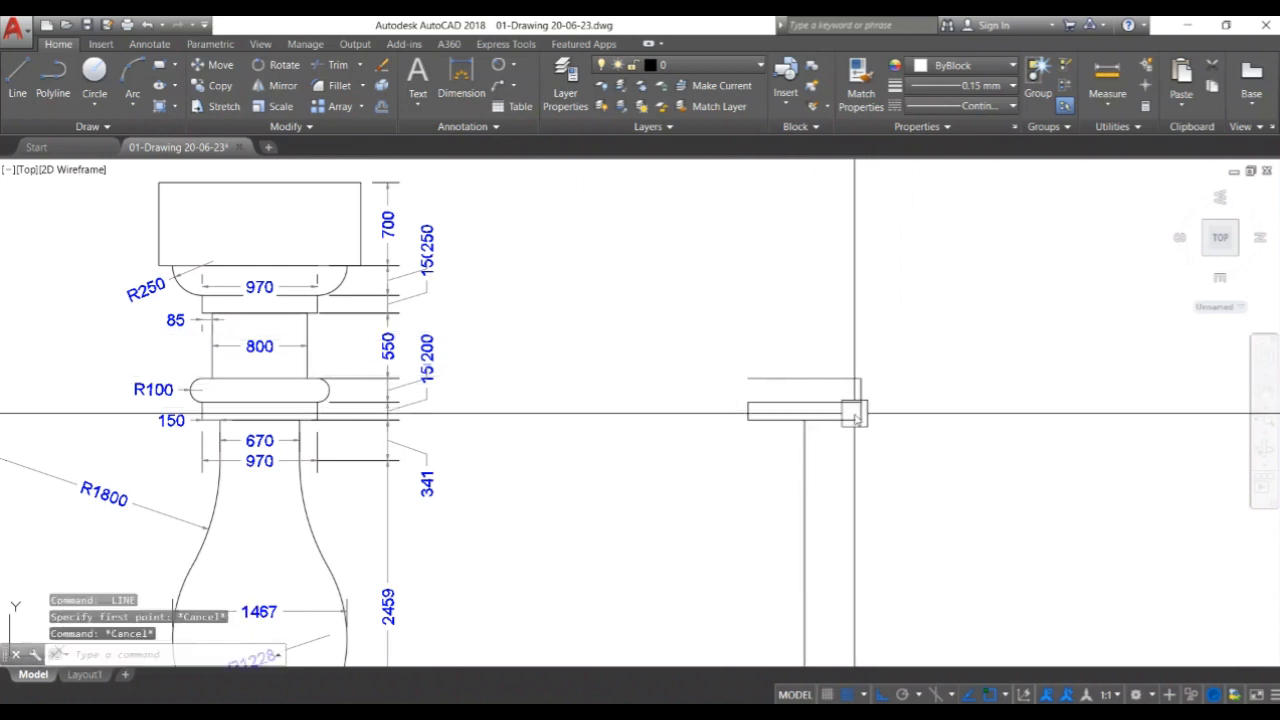
Draw a circle of radius 100 centred on the short vertical's midpoint and trim off its inner half.
{"action": "type", "text": "c"}
{"action": "key", "text": "Return"}
{"action": "scroll", "coordinate": [855, 413], "scroll_direction": "up", "scroll_amount": 4}
{"action": "left_click", "coordinate": [860, 377]}
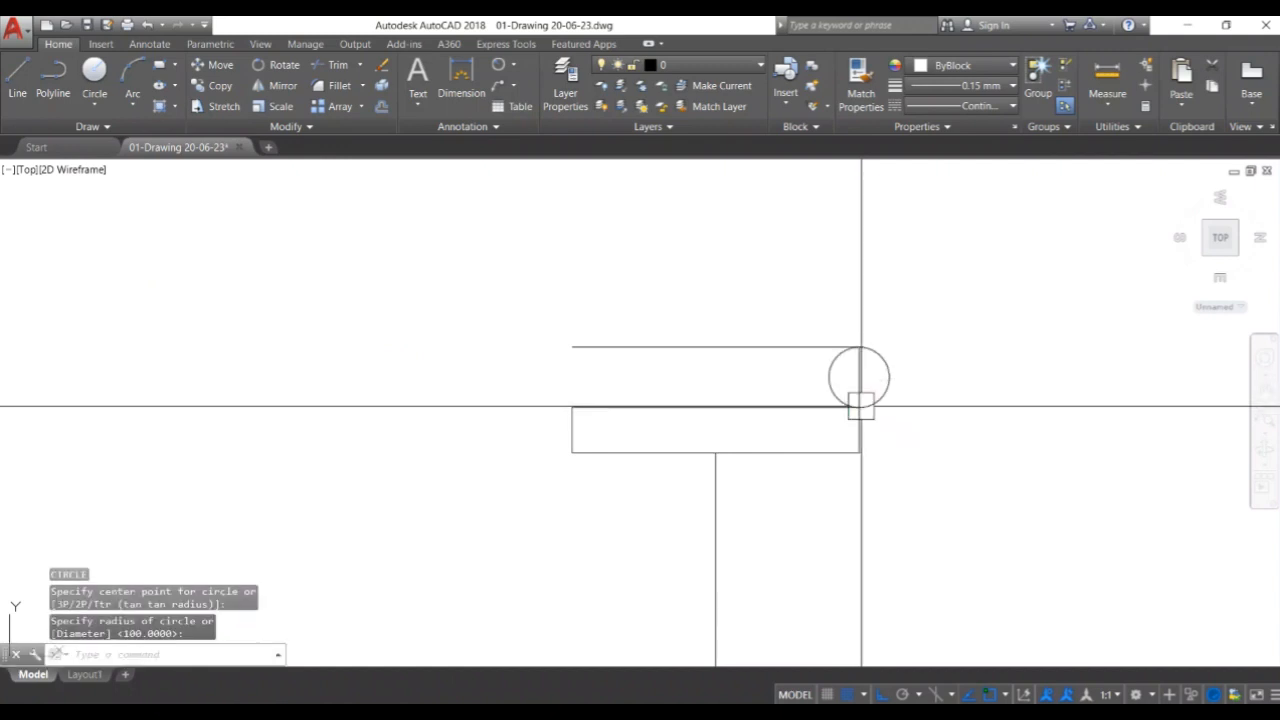
{"action": "key", "text": "Return"}
{"action": "left_click", "coordinate": [833, 401]}
{"action": "key", "text": "Return"}
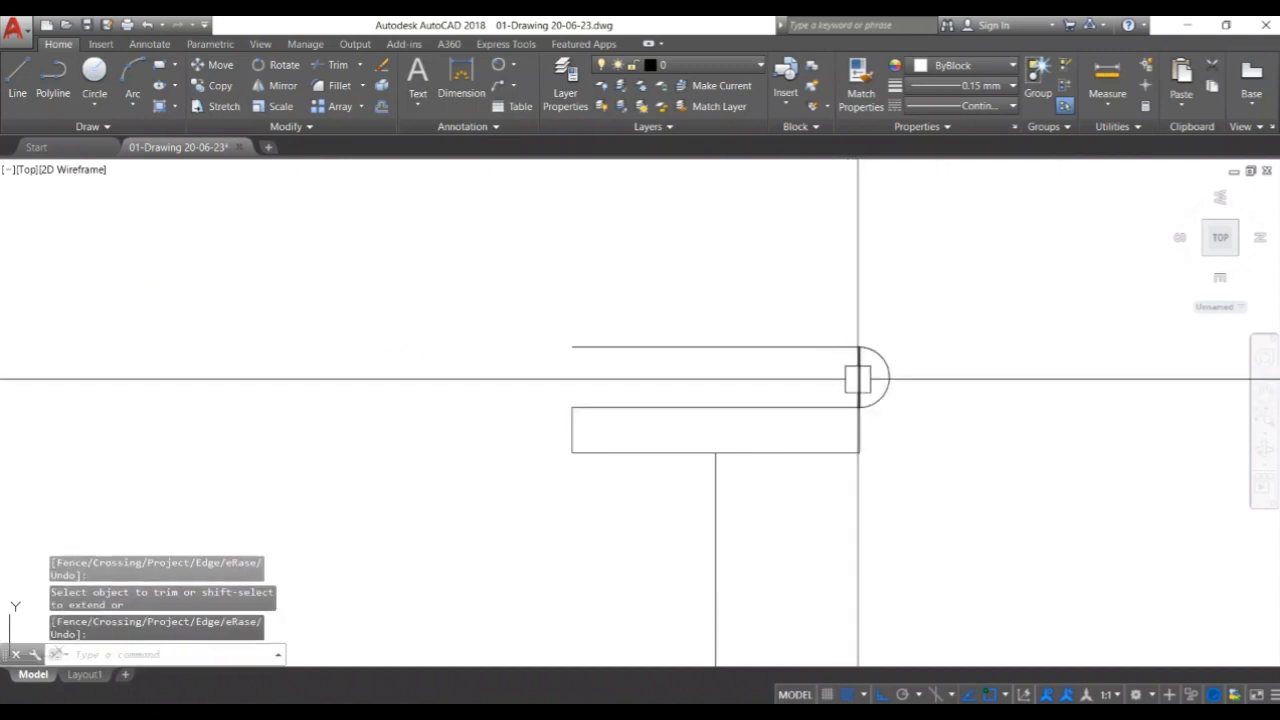
Erase the short vertical inside the ring and mirror the end arc about the centre line, keeping the original.
{"action": "left_click", "coordinate": [859, 377]}
{"action": "key", "text": "Delete"}
{"action": "scroll", "coordinate": [855, 380], "scroll_direction": "down", "scroll_amount": 2}
{"action": "left_click", "coordinate": [885, 383]}
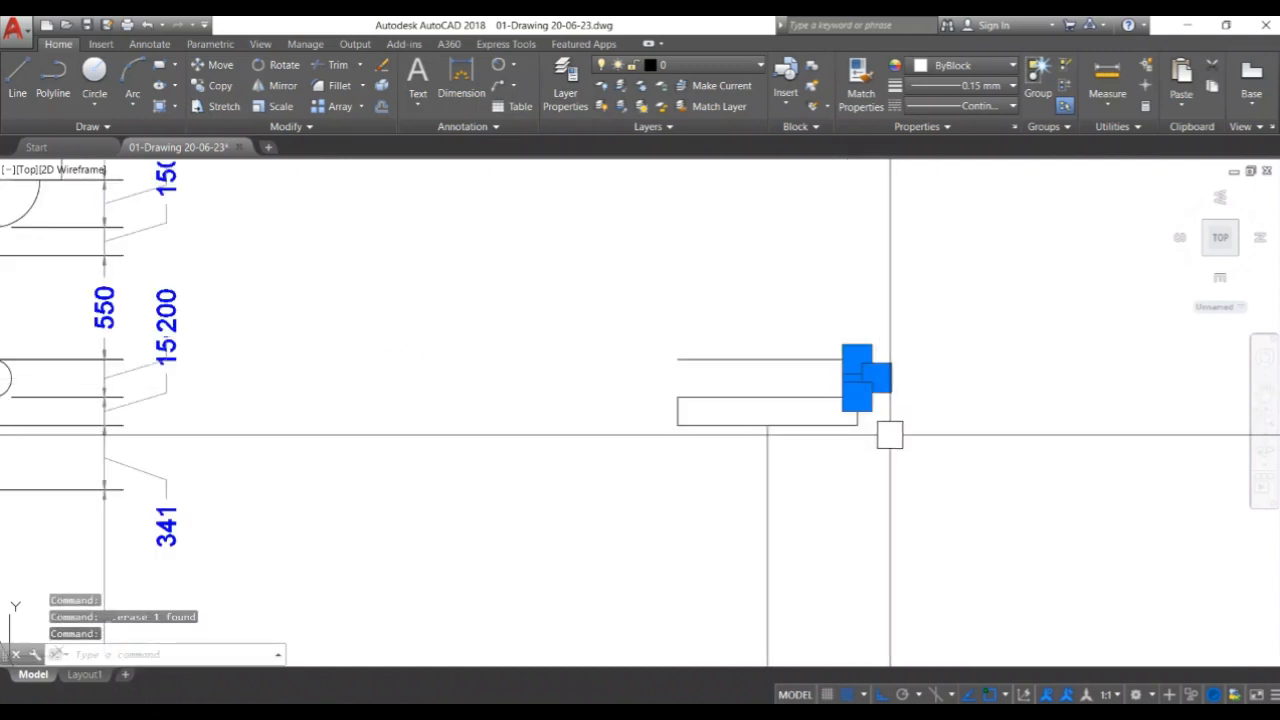
{"action": "type", "text": "mi"}
{"action": "key", "text": "Return"}
{"action": "left_click", "coordinate": [767, 398]}
{"action": "left_click", "coordinate": [770, 360]}
{"action": "key", "text": "Return"}
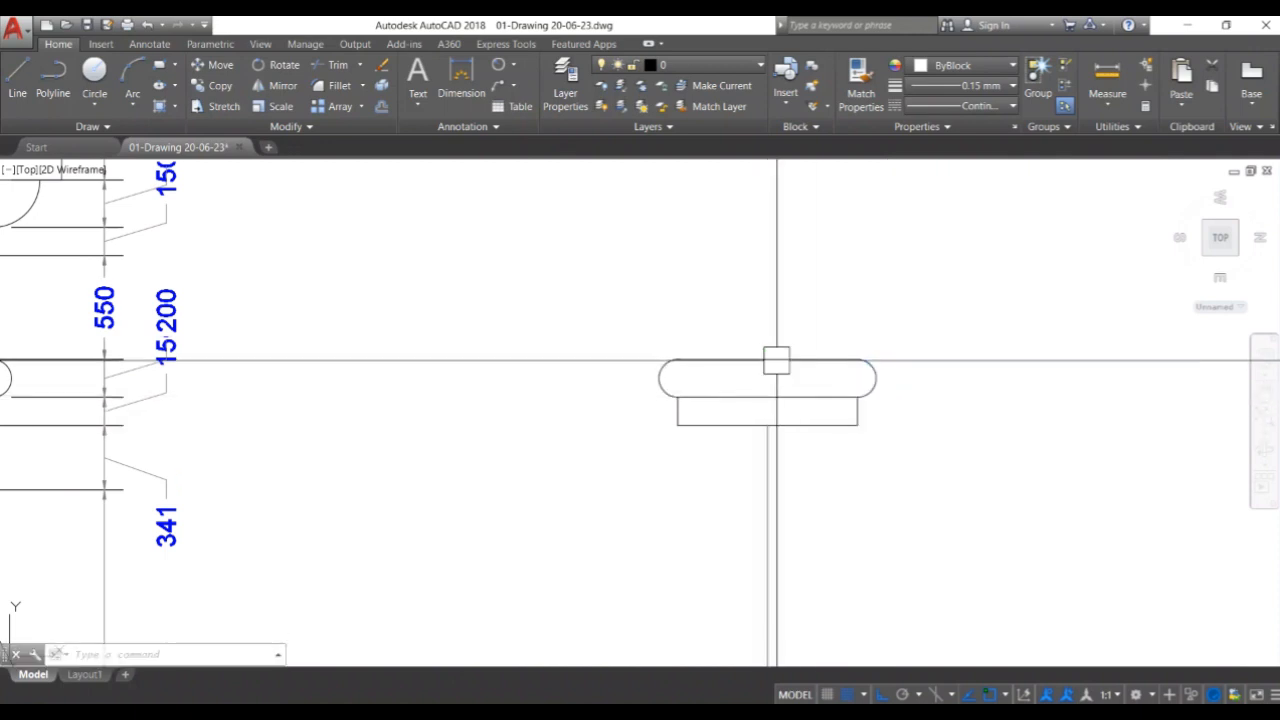
Draw a 550 vertical line upward from the midpoint of the upper ring's top edge.
{"action": "scroll", "coordinate": [877, 398], "scroll_direction": "down", "scroll_amount": 3}
{"action": "middle_click_drag", "start_coordinate": [877, 398], "coordinate": [920, 427]}
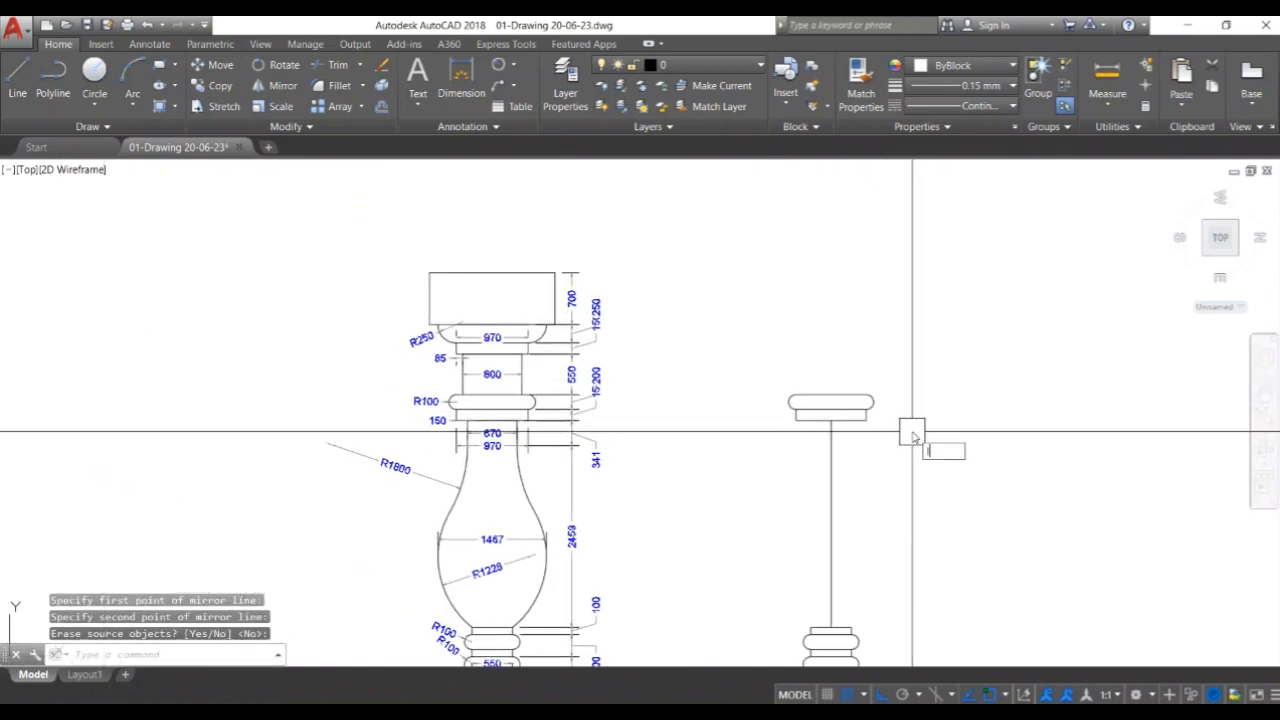
{"action": "type", "text": "l"}
{"action": "key", "text": "Return"}
{"action": "left_click", "coordinate": [832, 395]}
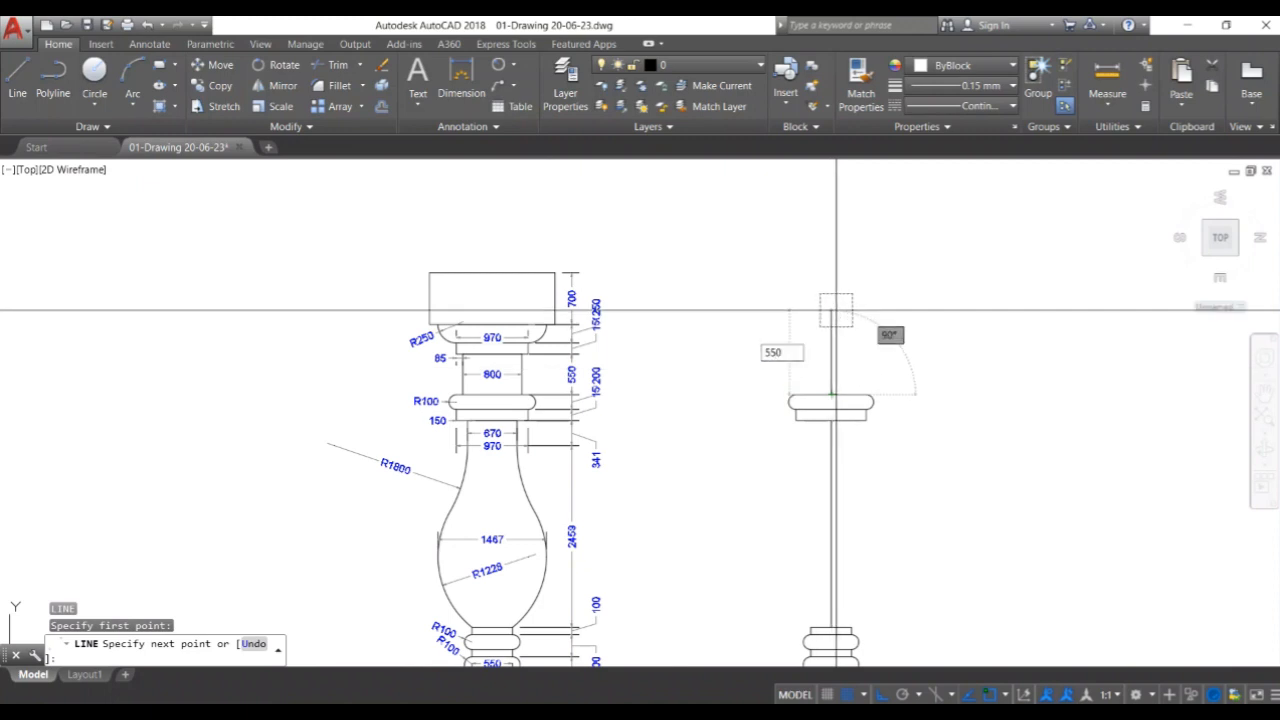
{"action": "type", "text": "550"}
{"action": "key", "text": "Return"}
{"action": "key", "text": "Return"}
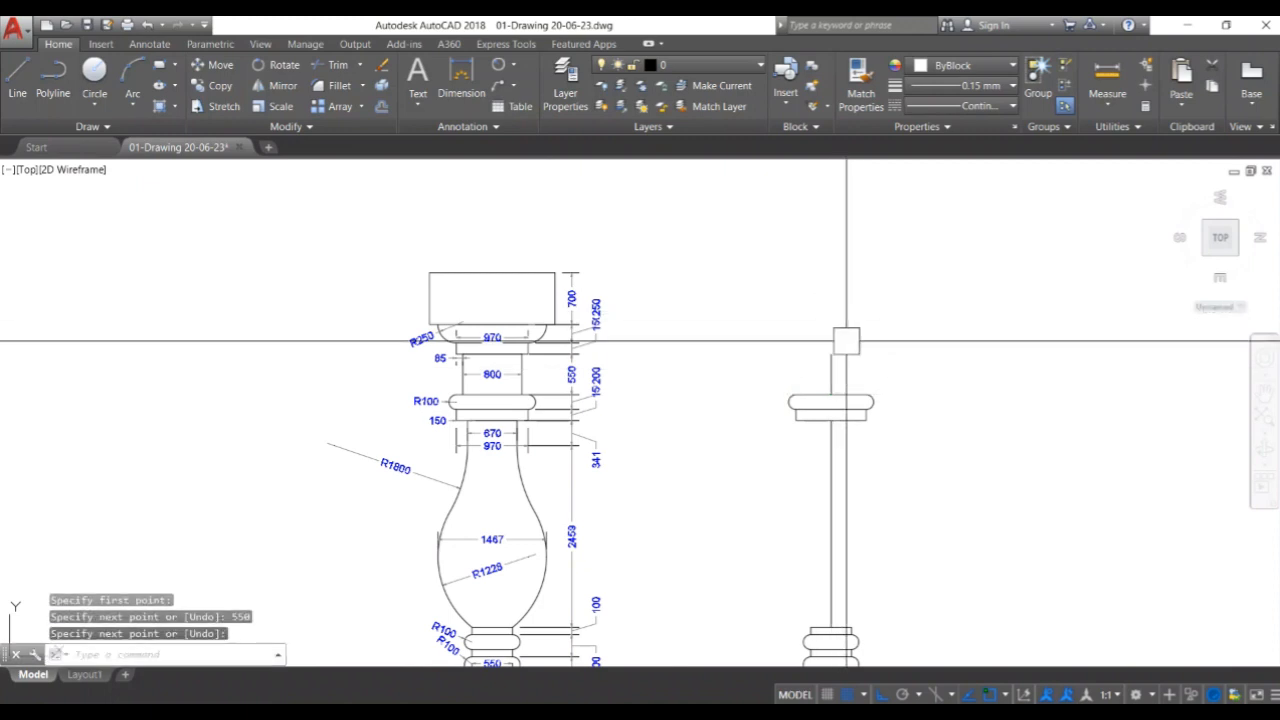
Offset the upper ring's top edge upward by 550 to the end of the new vertical line.
{"action": "scroll", "coordinate": [856, 389], "scroll_direction": "up", "scroll_amount": 2}
{"action": "type", "text": "o"}
{"action": "key", "text": "Return"}
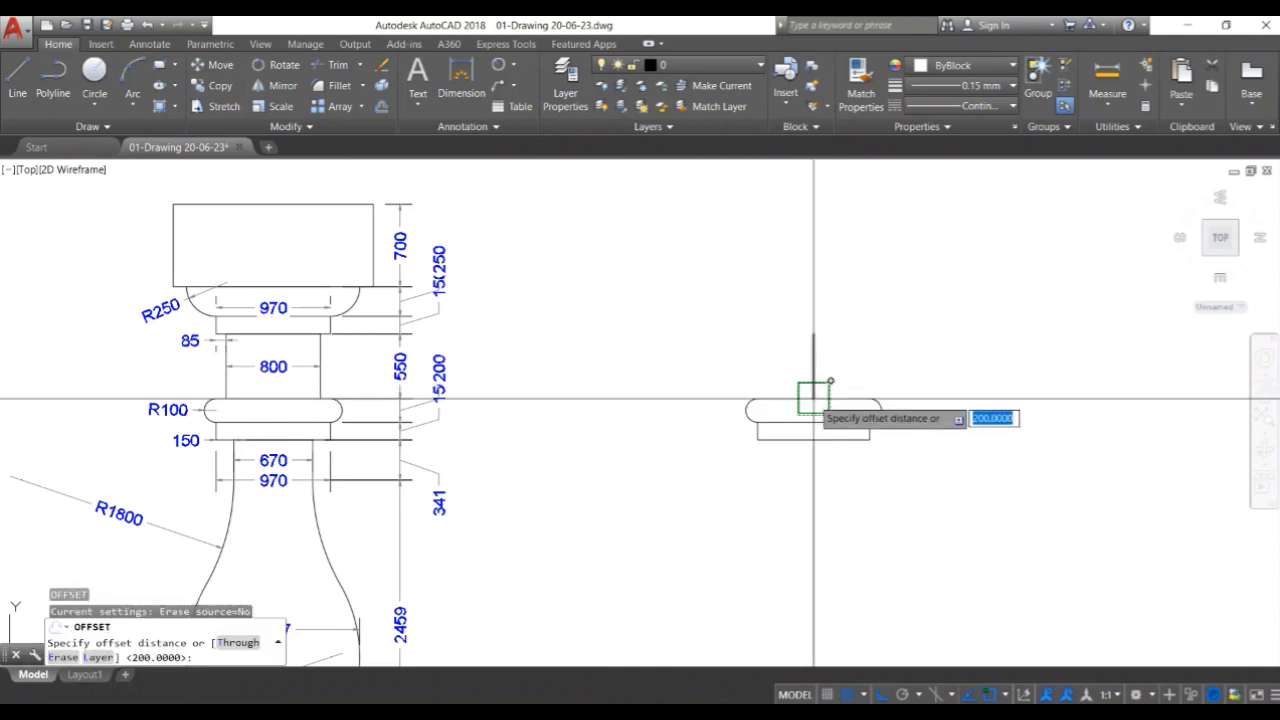
{"action": "left_click", "coordinate": [813, 398]}
{"action": "left_click", "coordinate": [814, 334]}
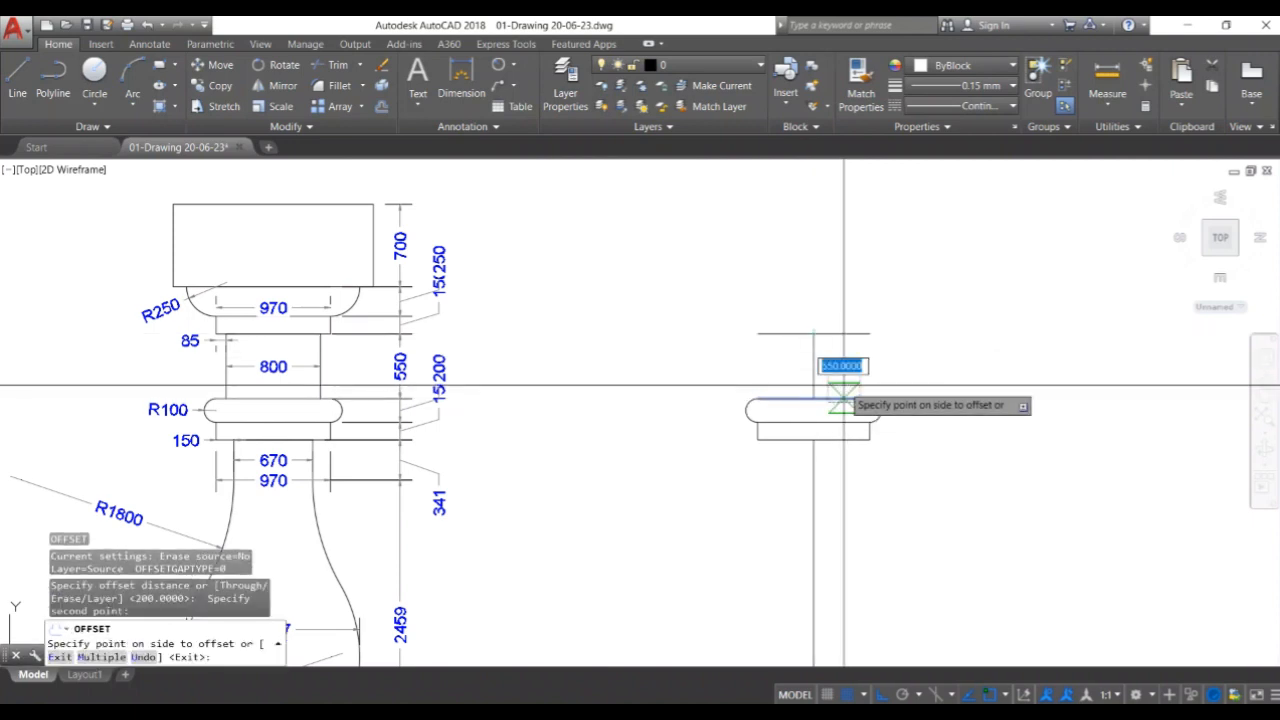
{"action": "left_click", "coordinate": [844, 387]}
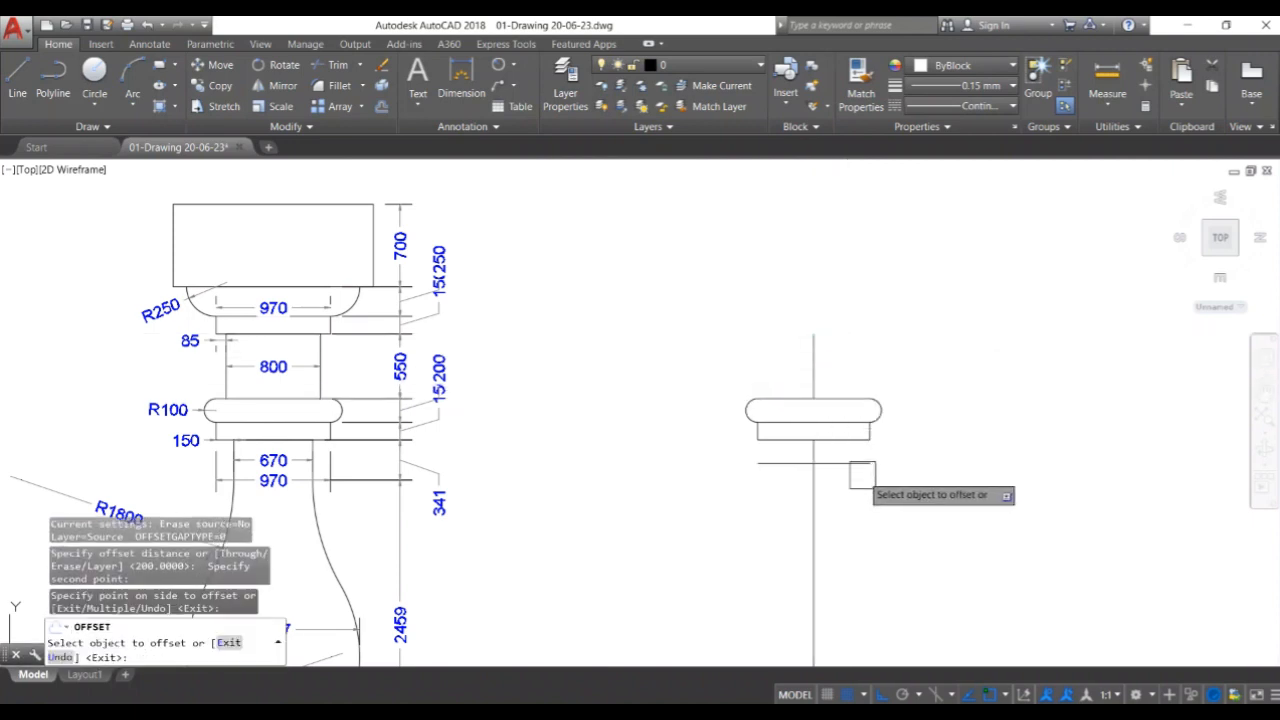
{"action": "key", "text": "ctrl+z"}
{"action": "left_click", "coordinate": [842, 410]}
{"action": "left_click", "coordinate": [817, 336]}
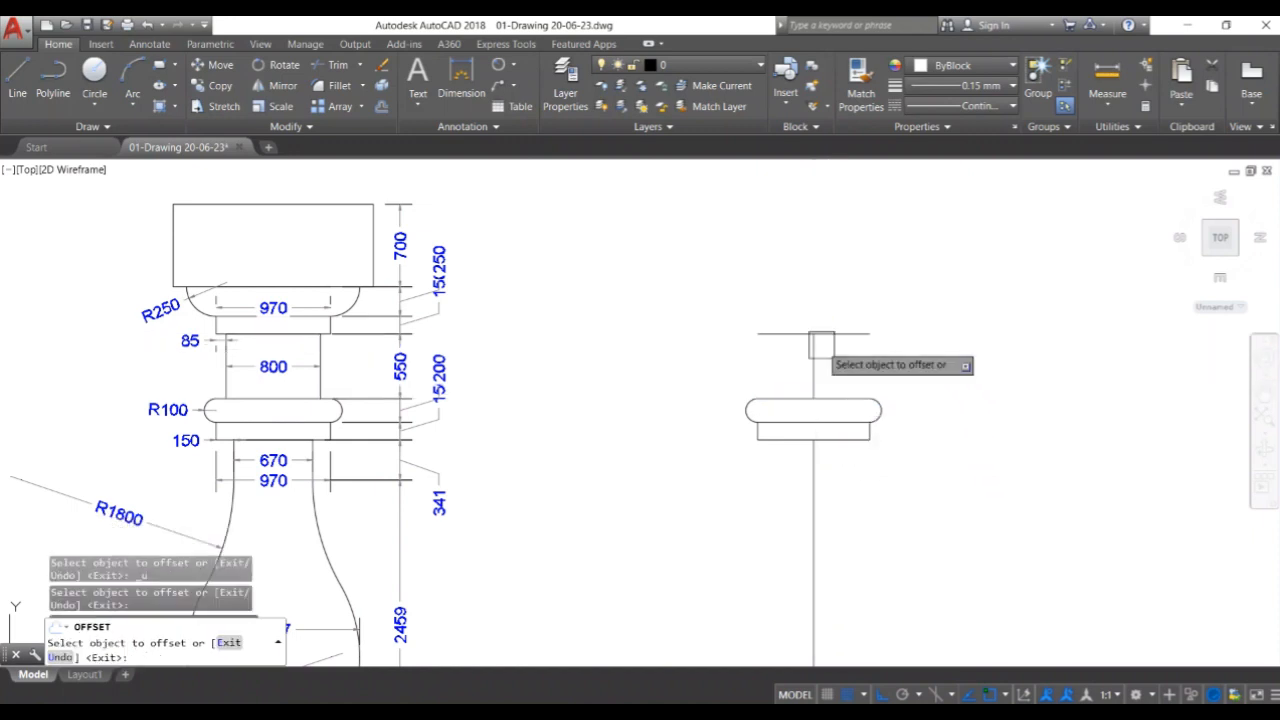
{"action": "key", "text": "Return"}
{"action": "key", "text": "Escape"}
{"action": "key", "text": "Escape"}
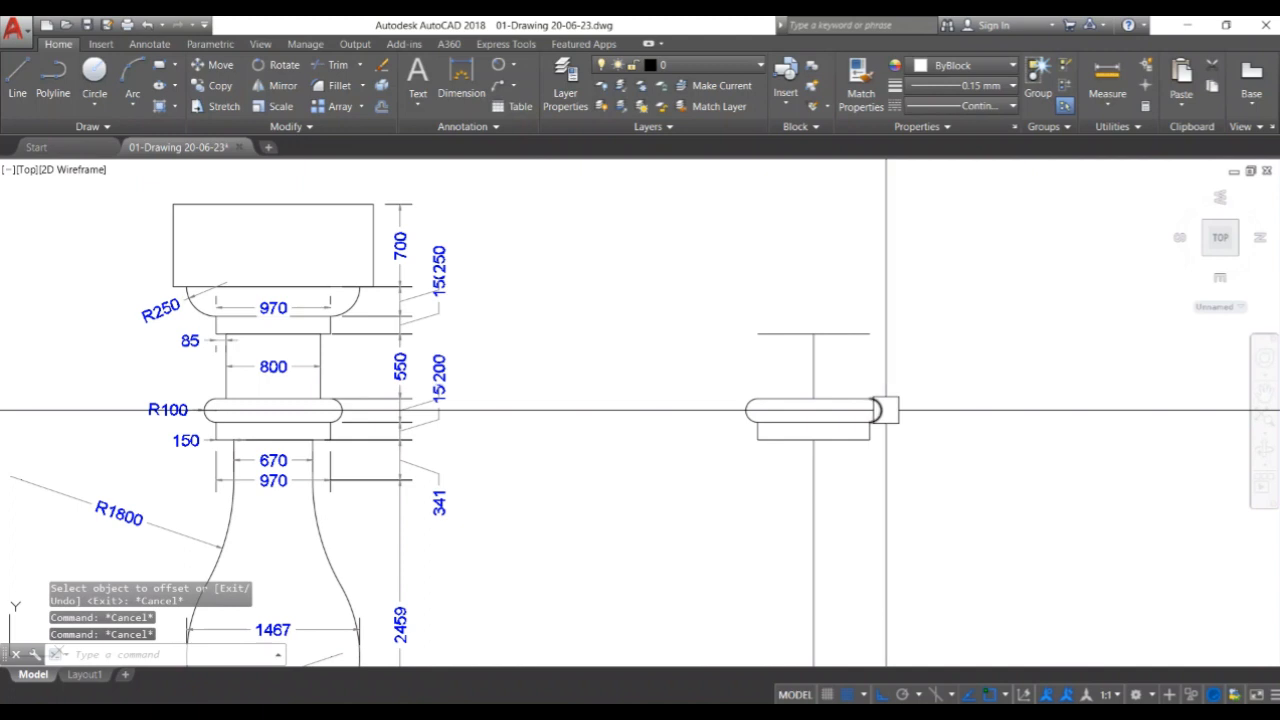
Copy the band beneath the upper ring to the top end of the 550 line and erase the copied arc.
{"action": "left_click", "coordinate": [900, 466]}
{"action": "left_click", "coordinate": [847, 433]}
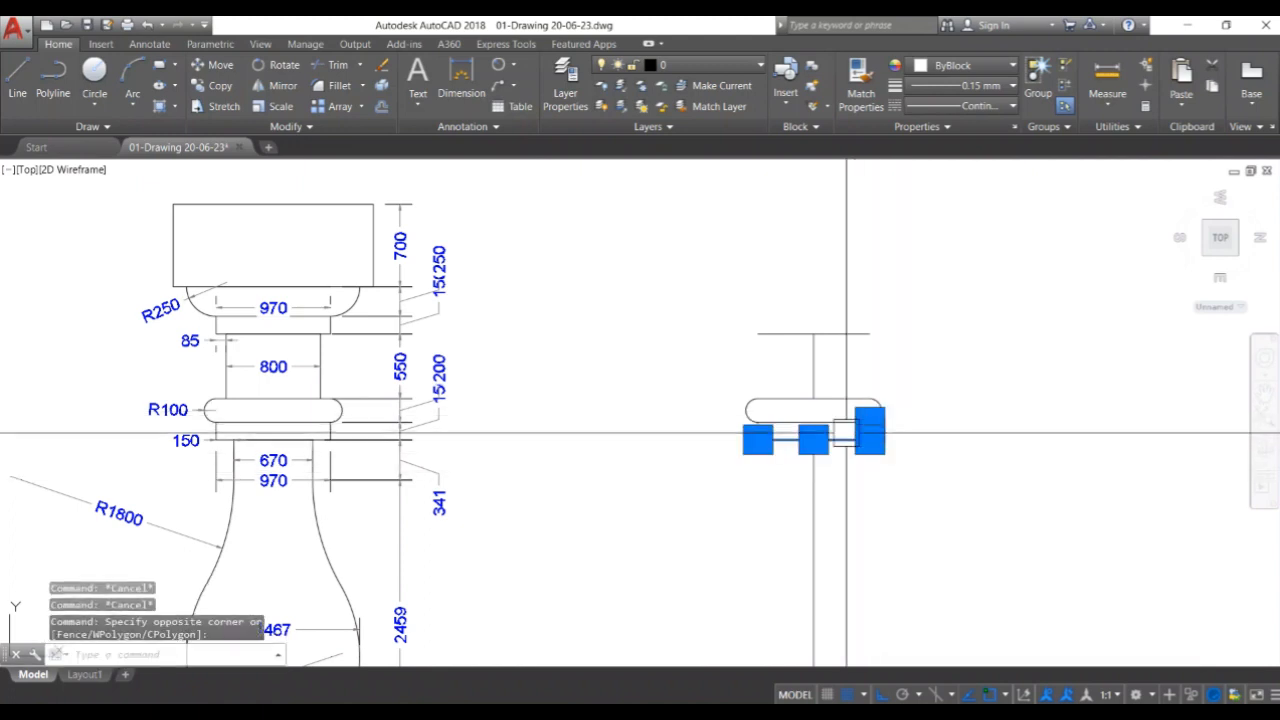
{"action": "scroll", "coordinate": [790, 432], "scroll_direction": "up", "scroll_amount": 3}
{"action": "left_click", "coordinate": [717, 408]}
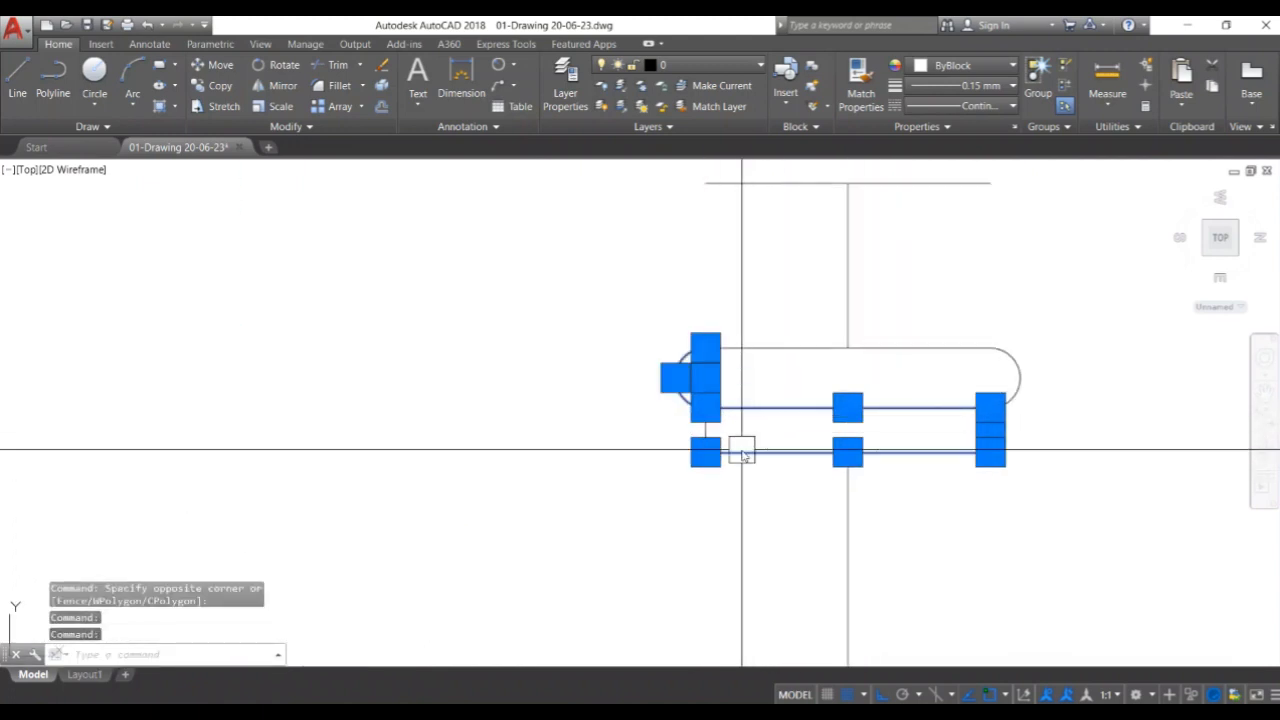
{"action": "type", "text": "co"}
{"action": "key", "text": "Return"}
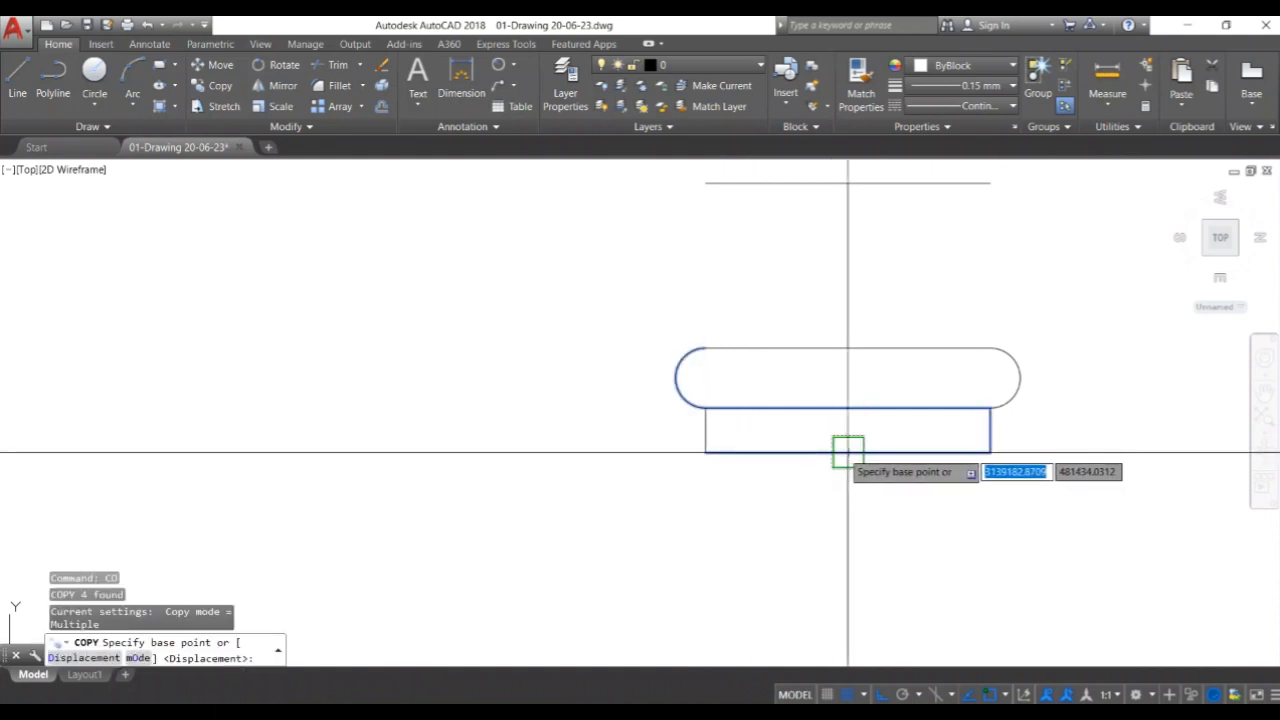
{"action": "left_click", "coordinate": [847, 452]}
{"action": "middle_click_drag", "start_coordinate": [876, 226], "coordinate": [857, 384]}
{"action": "left_click", "coordinate": [829, 340]}
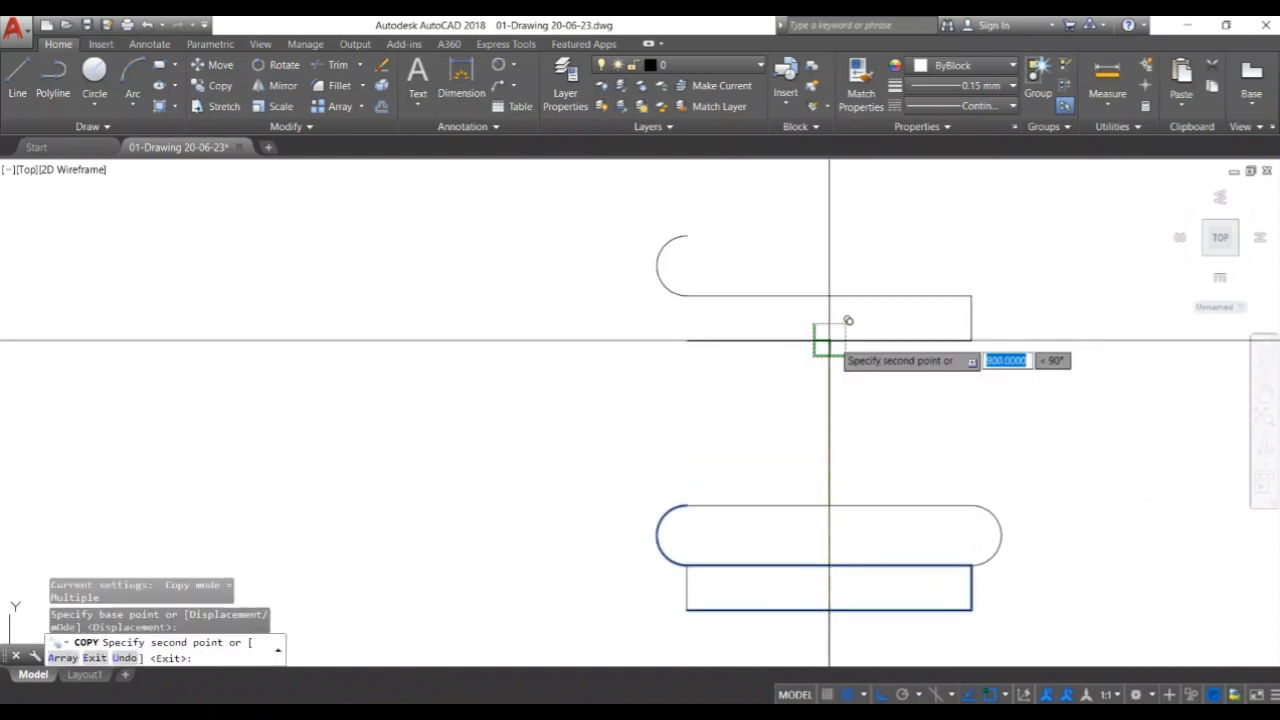
{"action": "key", "text": "Return"}
{"action": "left_click", "coordinate": [672, 243]}
{"action": "key", "text": "Delete"}
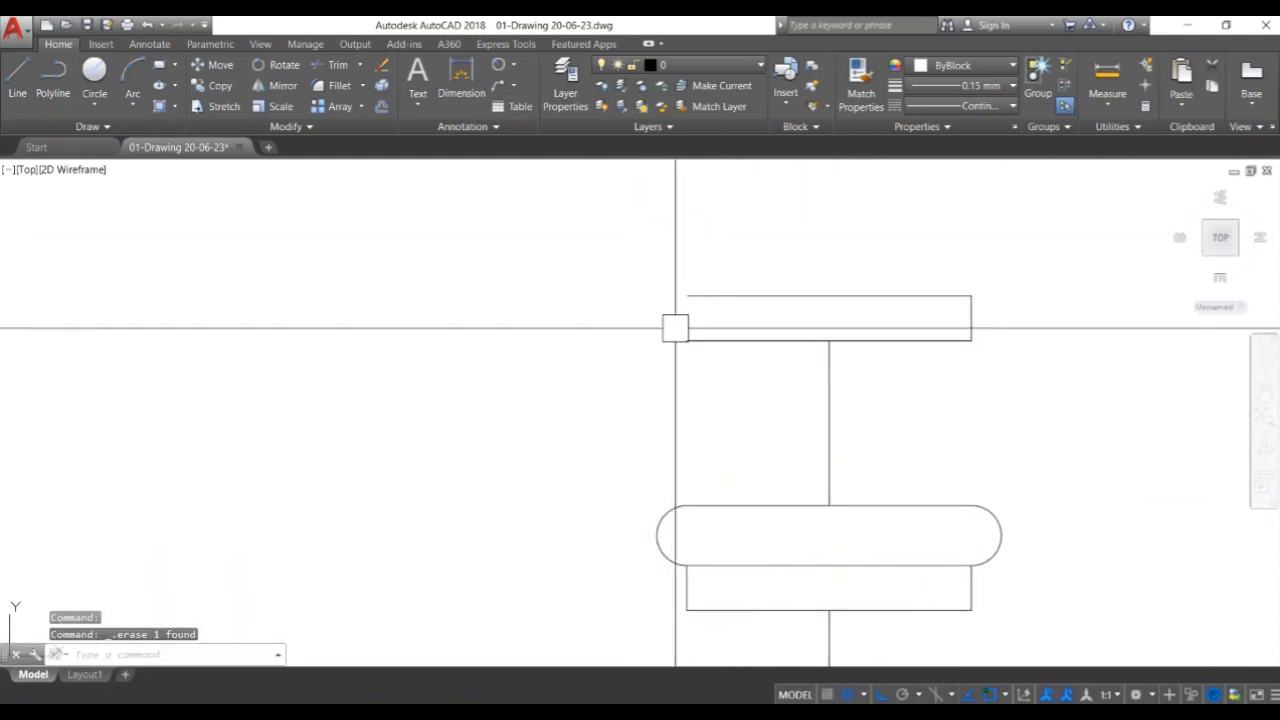
Close the open left side of the copied band with a 150 vertical line.
{"action": "type", "text": "l"}
{"action": "key", "text": "Return"}
{"action": "left_click", "coordinate": [686, 296]}
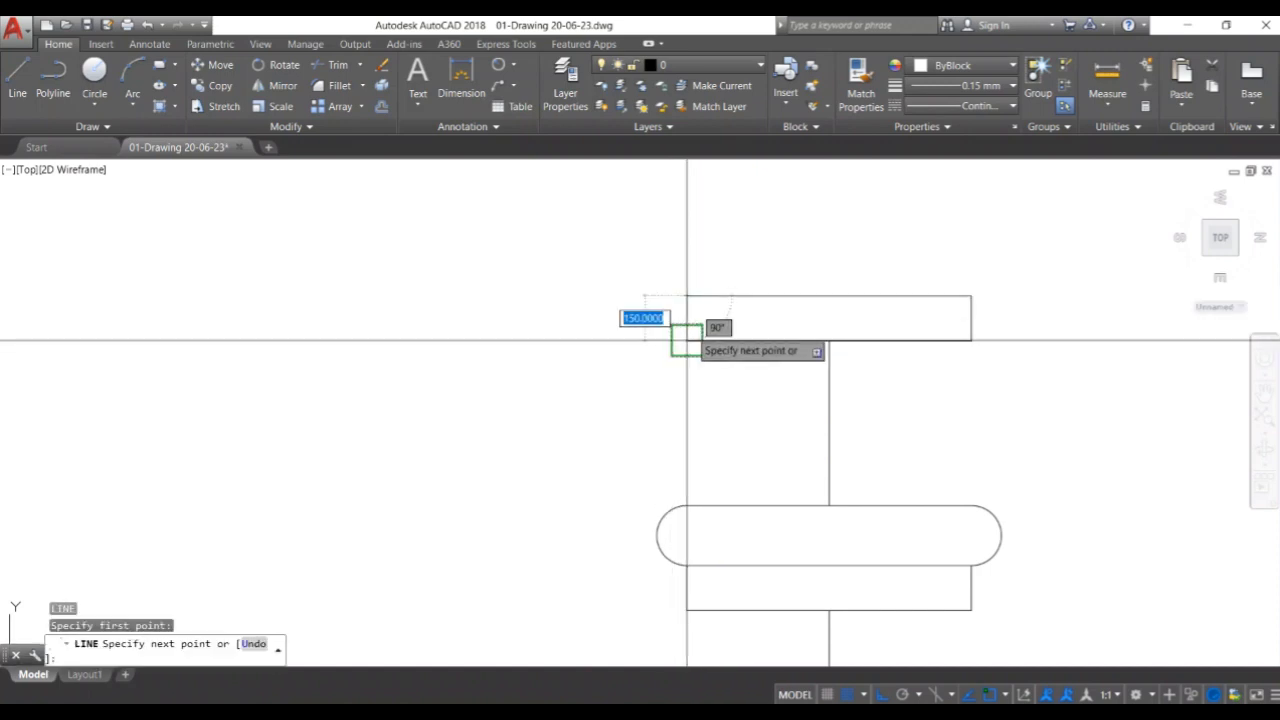
{"action": "left_click", "coordinate": [686, 340]}
{"action": "key", "text": "Return"}
{"action": "scroll", "coordinate": [816, 359], "scroll_direction": "down", "scroll_amount": 4}
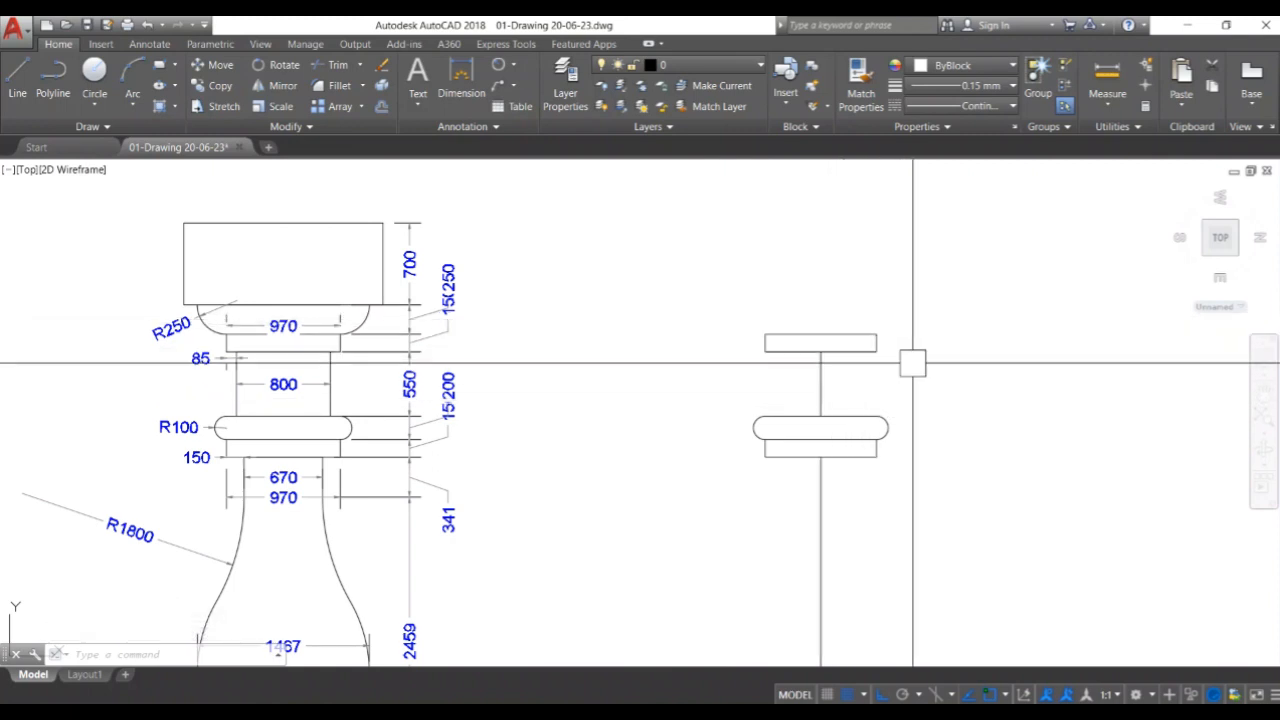
Copy the bottom base block by its bottom-edge midpoint onto the midpoint of the upper 970-wide band's top edge.
{"action": "scroll", "coordinate": [920, 385], "scroll_direction": "down", "scroll_amount": 4}
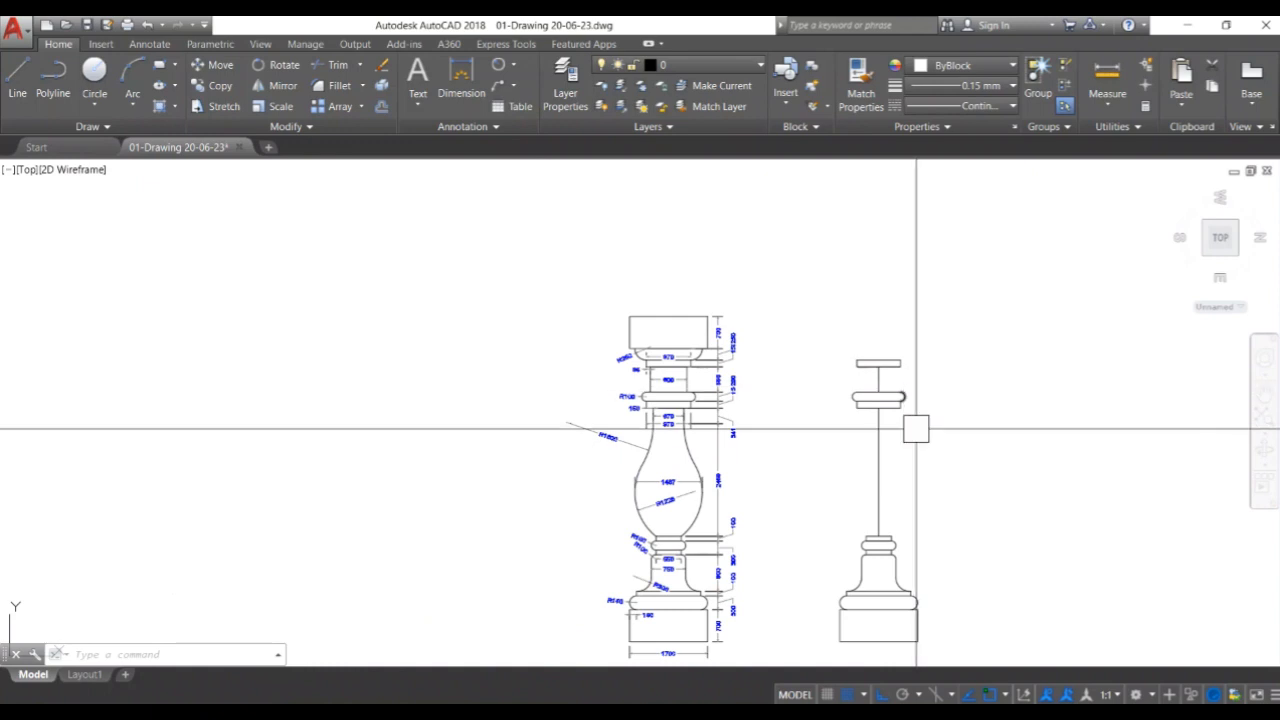
{"action": "left_click", "coordinate": [939, 599]}
{"action": "left_click", "coordinate": [834, 519]}
{"action": "scroll", "coordinate": [843, 529], "scroll_direction": "up", "scroll_amount": 6}
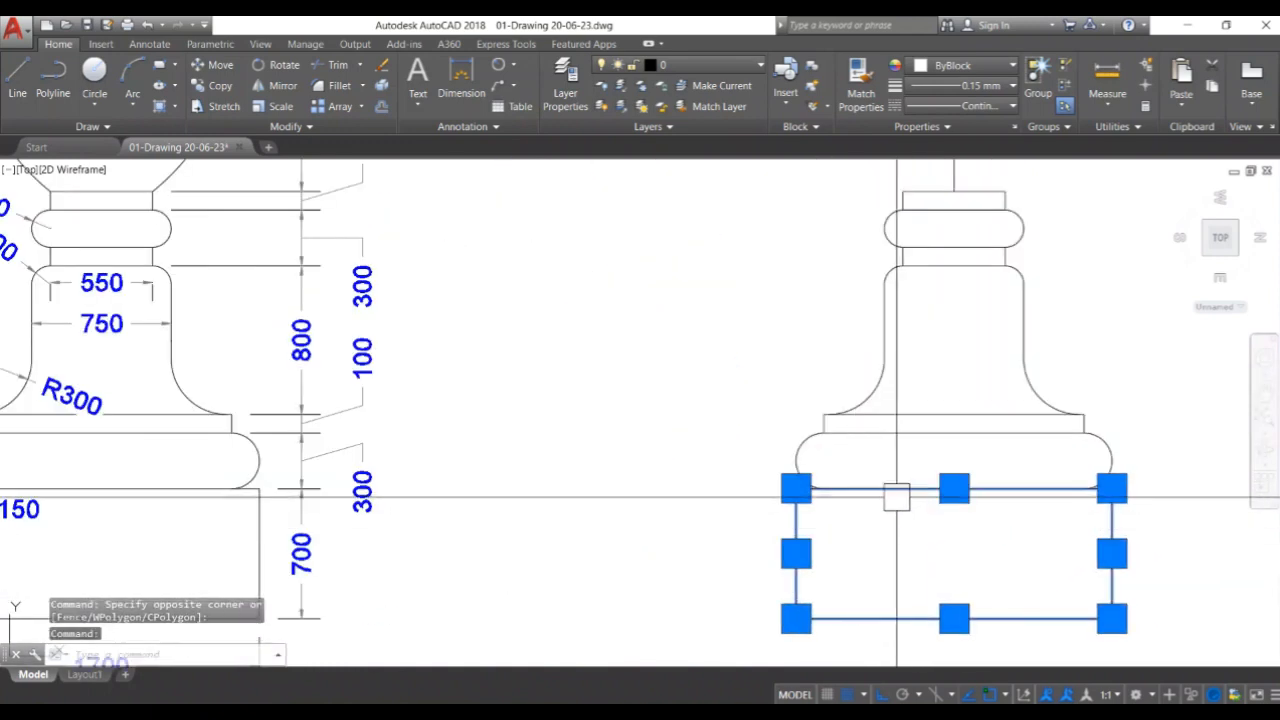
{"action": "type", "text": "co"}
{"action": "key", "text": "Return"}
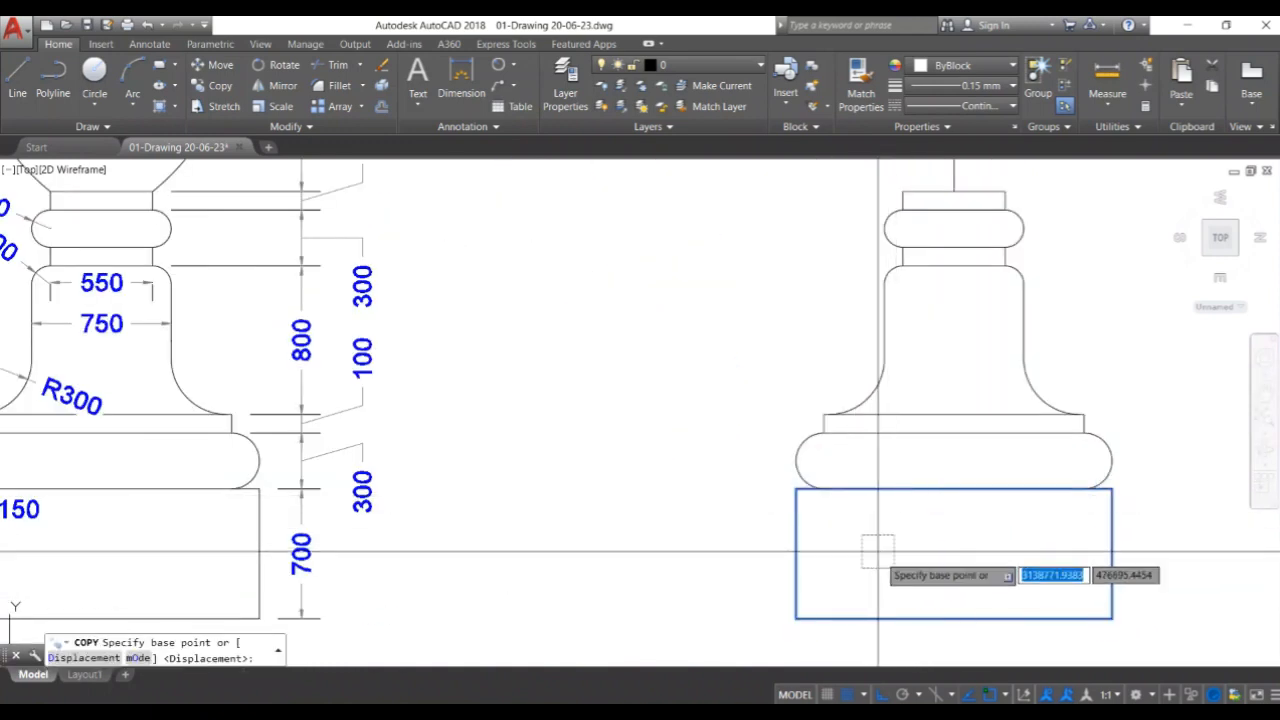
{"action": "left_click", "coordinate": [954, 618]}
{"action": "scroll", "coordinate": [972, 389], "scroll_direction": "down", "scroll_amount": 5}
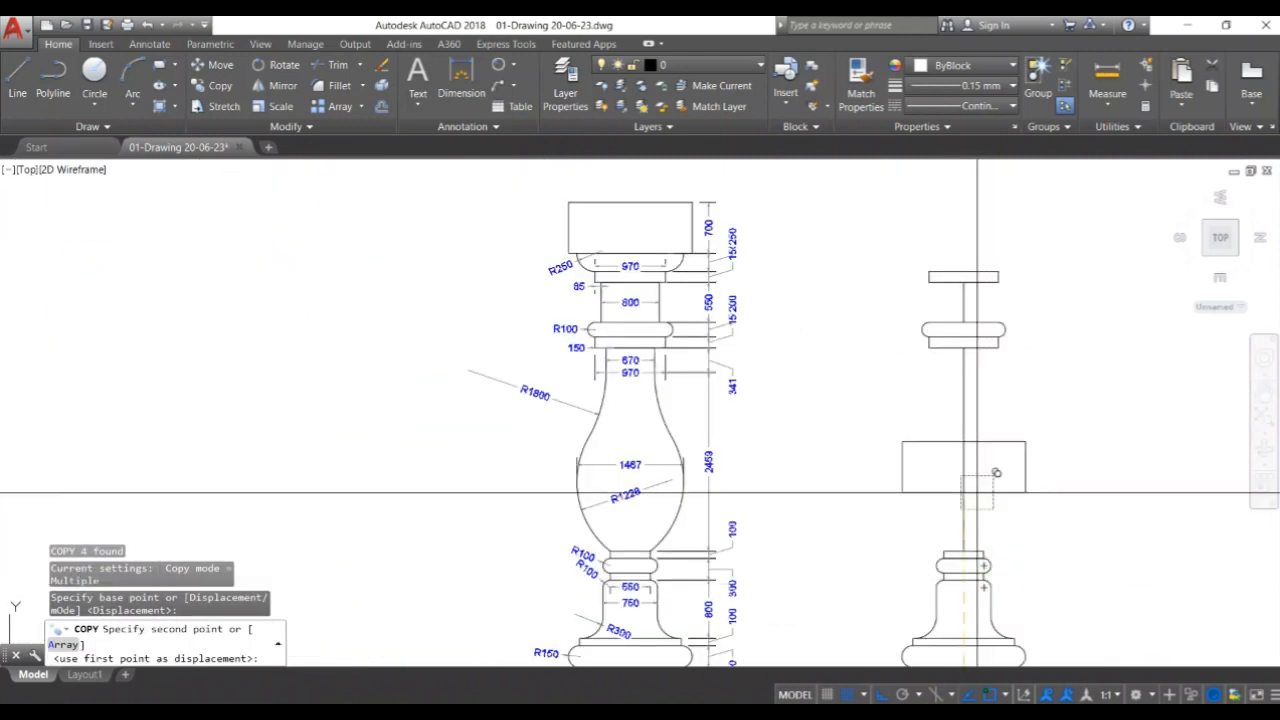
{"action": "left_click", "coordinate": [982, 252]}
{"action": "scroll", "coordinate": [1018, 258], "scroll_direction": "up", "scroll_amount": 2}
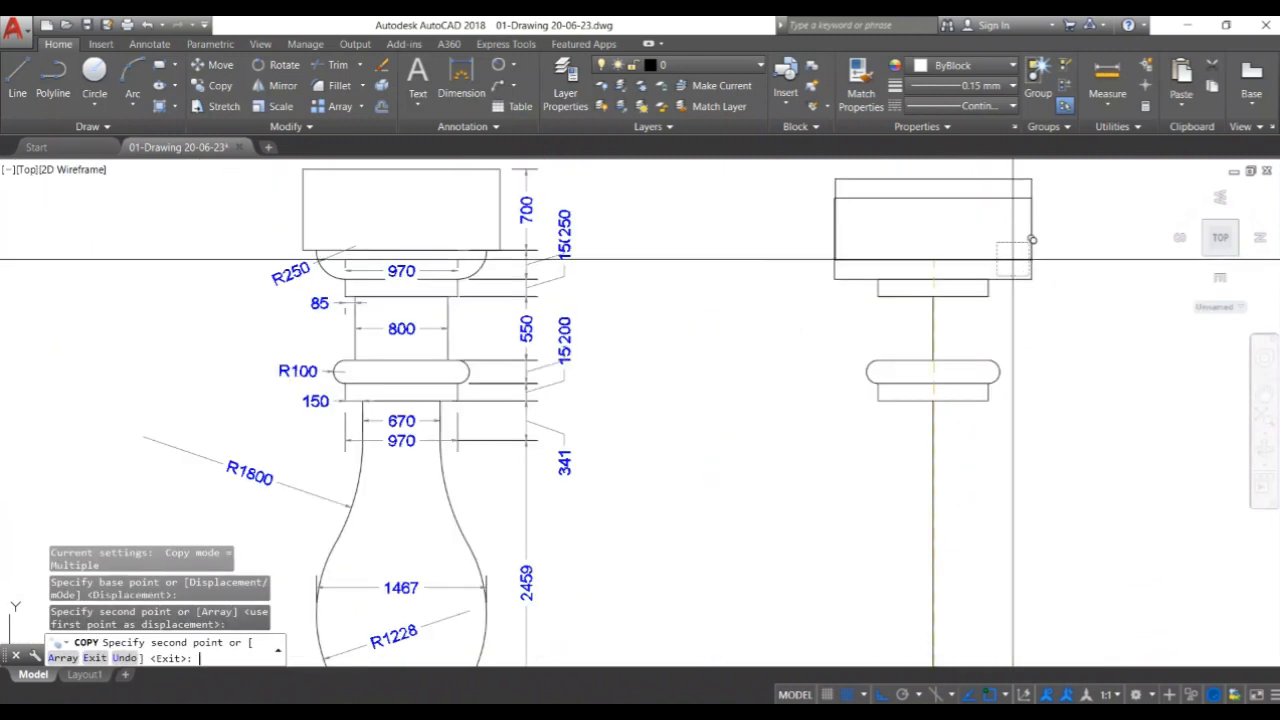
{"action": "key", "text": "Return"}
Move the copied capping block straight up by 250 from the top band.
{"action": "left_click", "coordinate": [1025, 258]}
{"action": "left_click", "coordinate": [1006, 274]}
{"action": "left_click", "coordinate": [843, 233]}
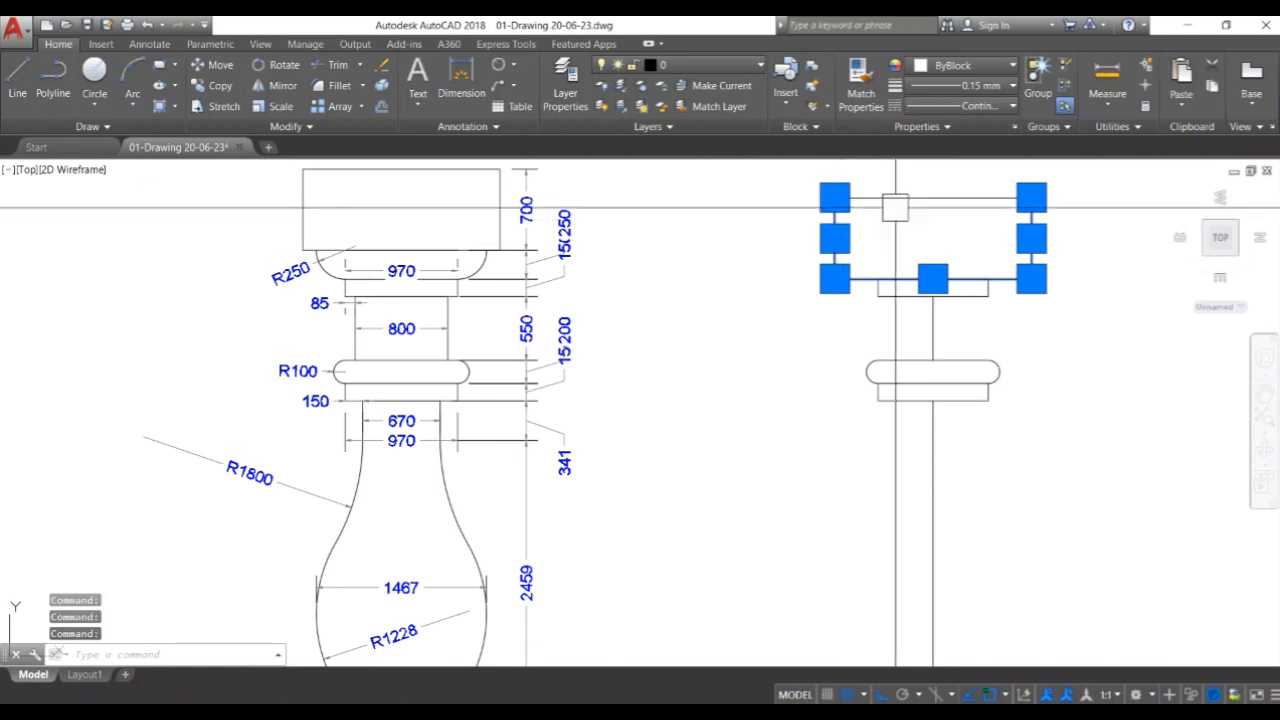
{"action": "left_click", "coordinate": [894, 206]}
{"action": "type", "text": "m"}
{"action": "key", "text": "Return"}
{"action": "left_click", "coordinate": [933, 279]}
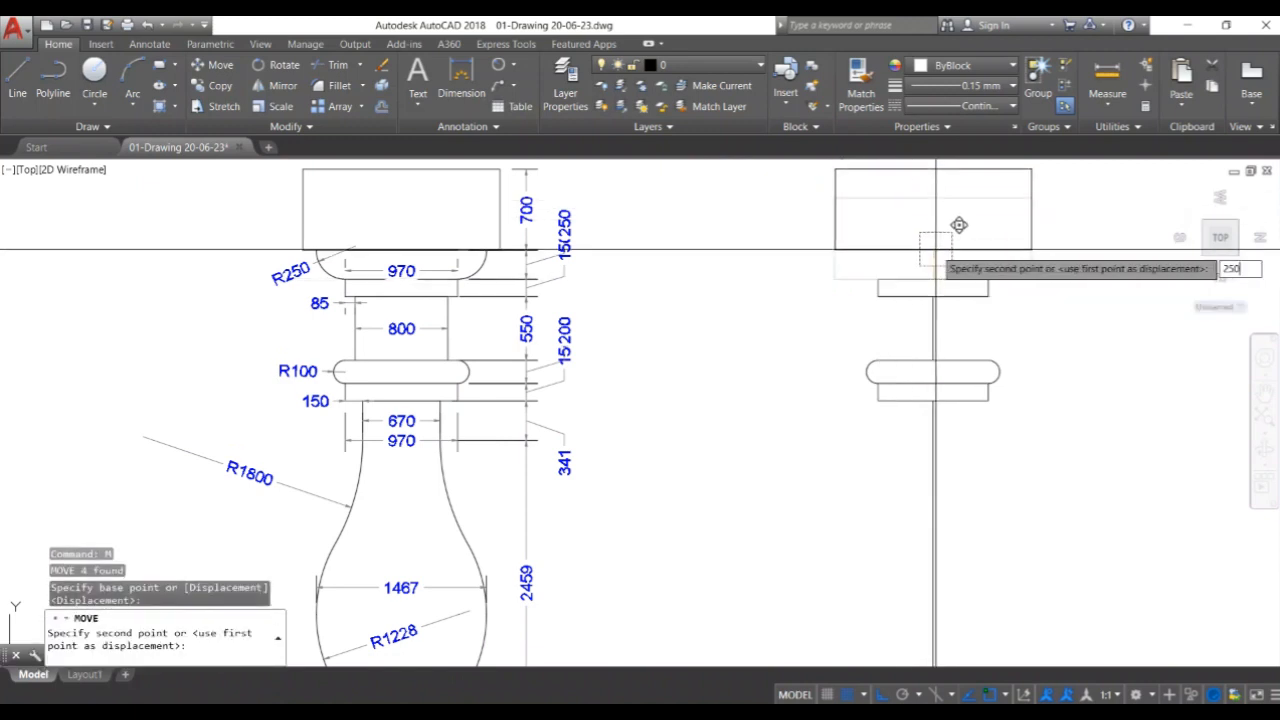
{"action": "key", "text": "Return"}
{"action": "scroll", "coordinate": [963, 276], "scroll_direction": "down", "scroll_amount": 2}
{"action": "middle_click_drag", "start_coordinate": [1009, 332], "coordinate": [997, 356]}
{"action": "key", "text": "Escape"}
{"action": "key", "text": "Escape"}
{"action": "key", "text": "Escape"}
{"action": "scroll", "coordinate": [952, 319], "scroll_direction": "up", "scroll_amount": 1}
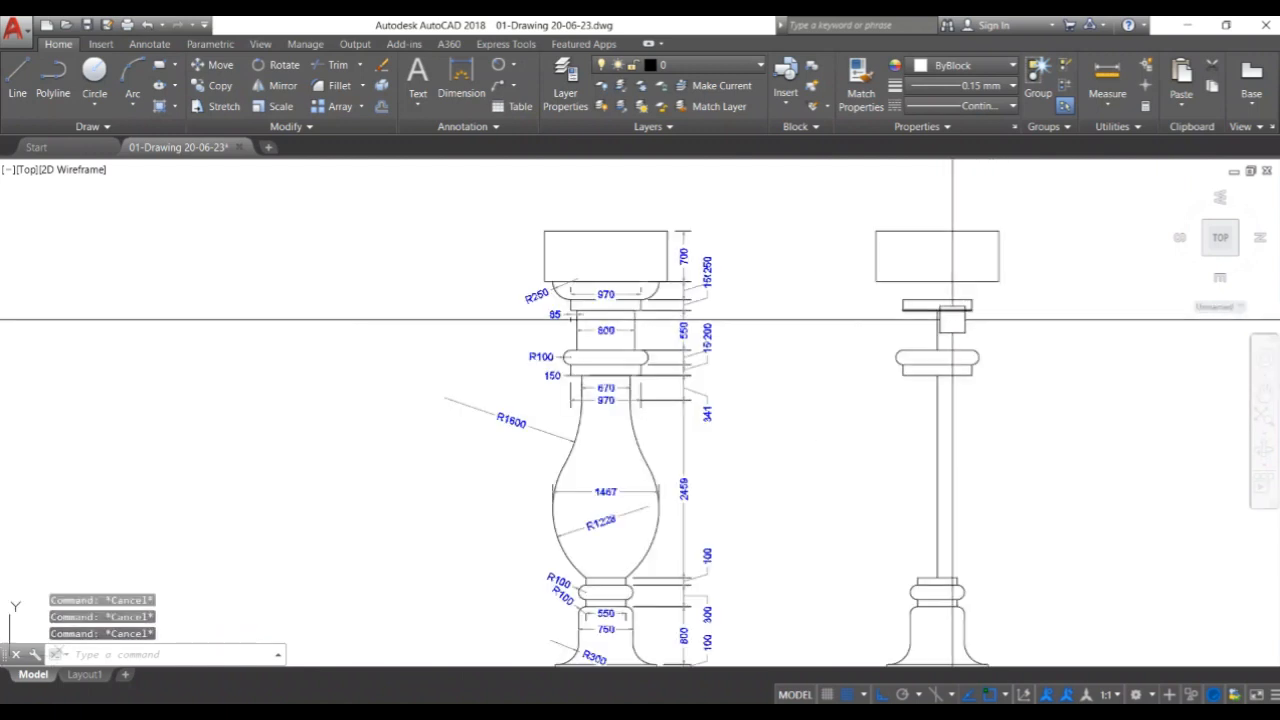
Offset the neck's vertical centre line by 400 to both sides and erase the centre line between the ring and top band.
{"action": "scroll", "coordinate": [952, 320], "scroll_direction": "up", "scroll_amount": 1}
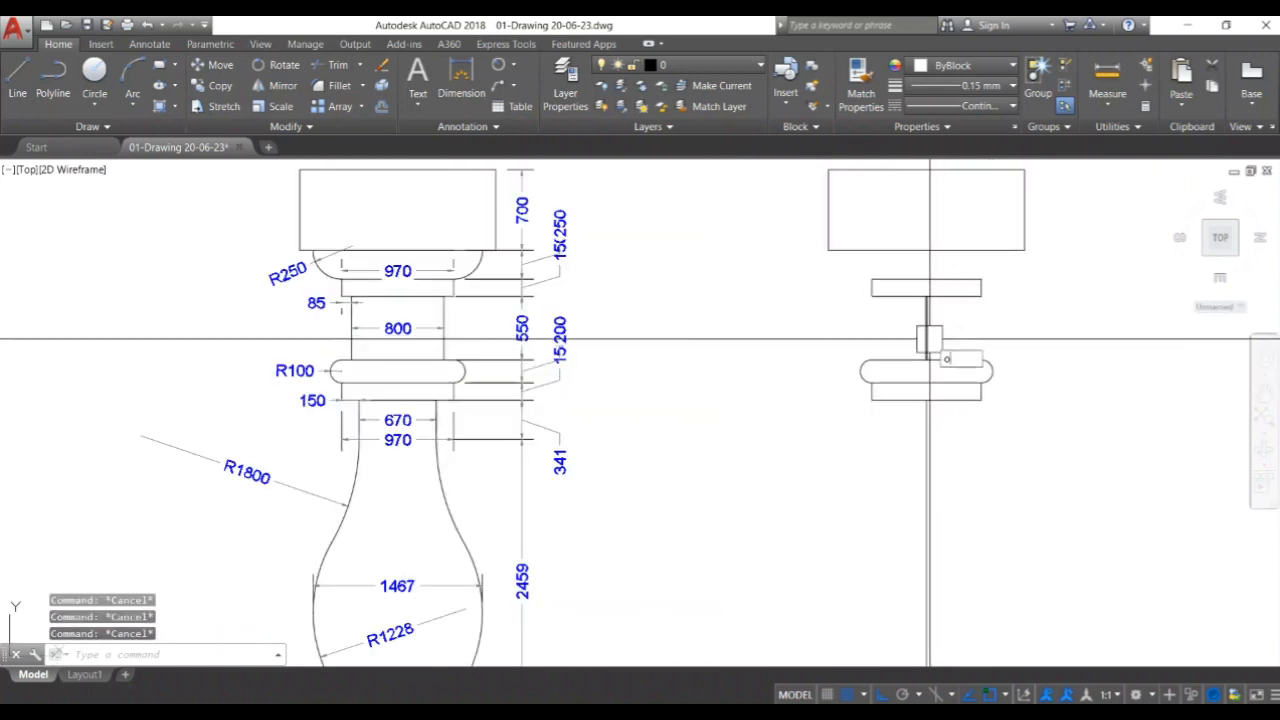
{"action": "key", "text": "Return"}
{"action": "left_click", "coordinate": [916, 355]}
{"action": "type", "text": "400"}
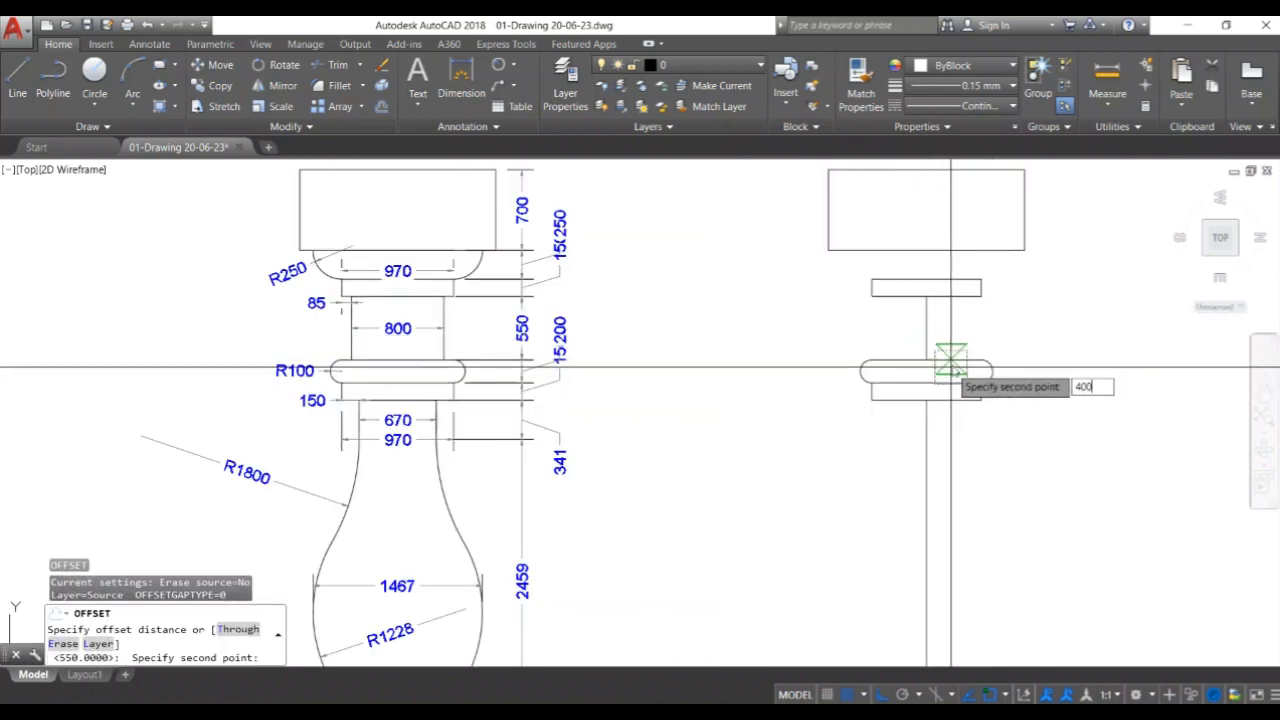
{"action": "key", "text": "Return"}
{"action": "left_click", "coordinate": [934, 340]}
{"action": "left_click", "coordinate": [974, 335]}
{"action": "left_click", "coordinate": [928, 332]}
{"action": "left_click", "coordinate": [920, 327]}
{"action": "key", "text": "Return"}
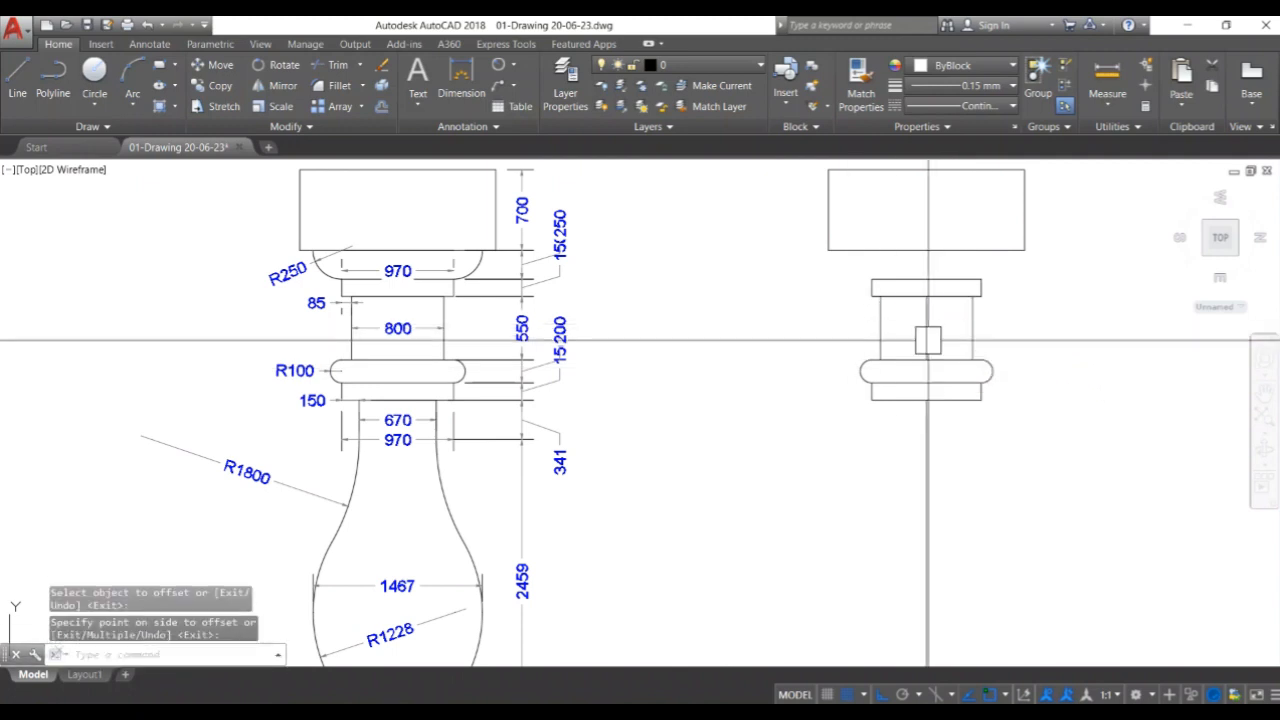
{"action": "left_click", "coordinate": [928, 340]}
{"action": "key", "text": "Delete"}
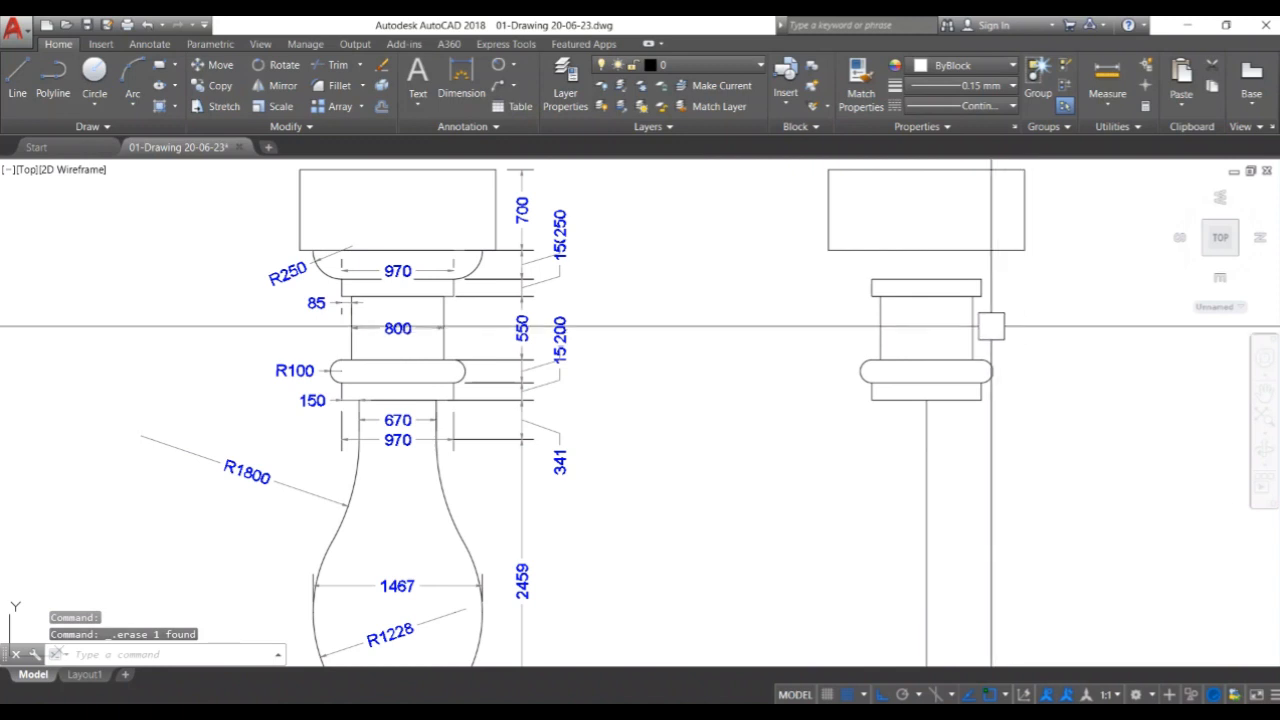
Draw a vertical line from the top band's upper right corner to the capping block's bottom edge.
{"action": "type", "text": "l"}
{"action": "key", "text": "Return"}
{"action": "left_click", "coordinate": [981, 280]}
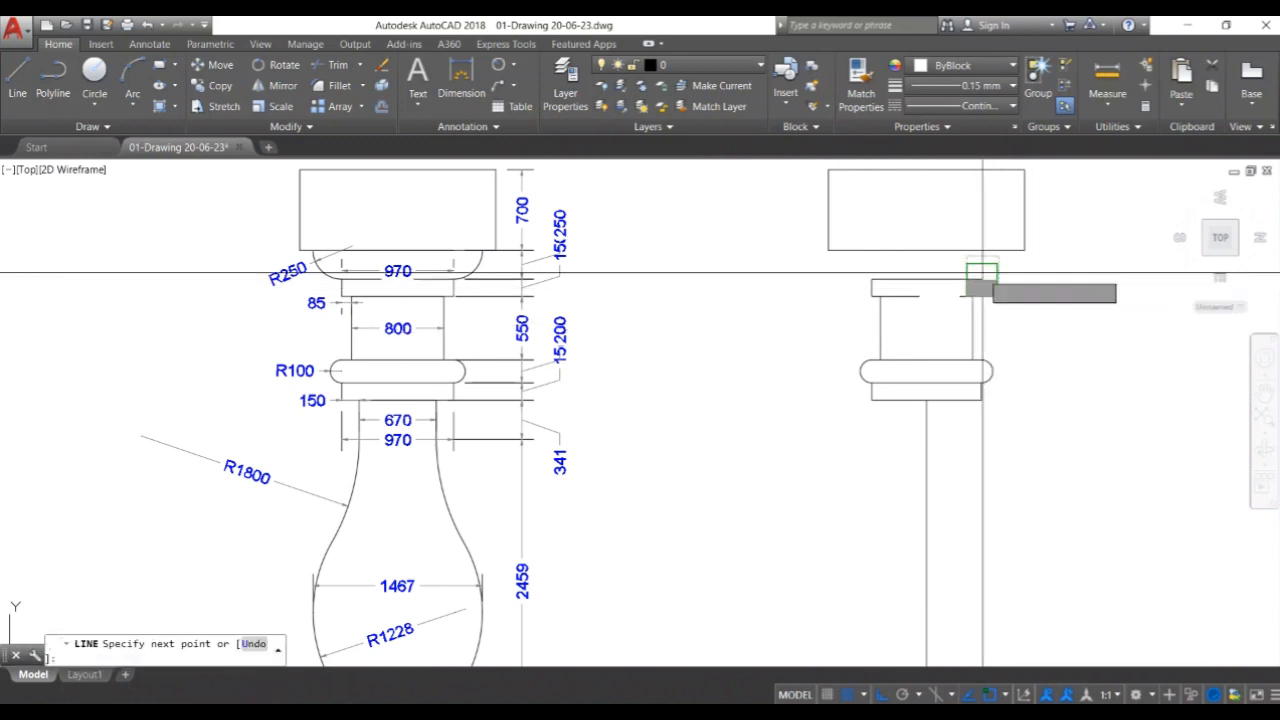
{"action": "left_click", "coordinate": [981, 250]}
{"action": "key", "text": "Return"}
Offset the short vertical line under the capping block outward to the right by 250.
{"action": "scroll", "coordinate": [985, 259], "scroll_direction": "up", "scroll_amount": 2}
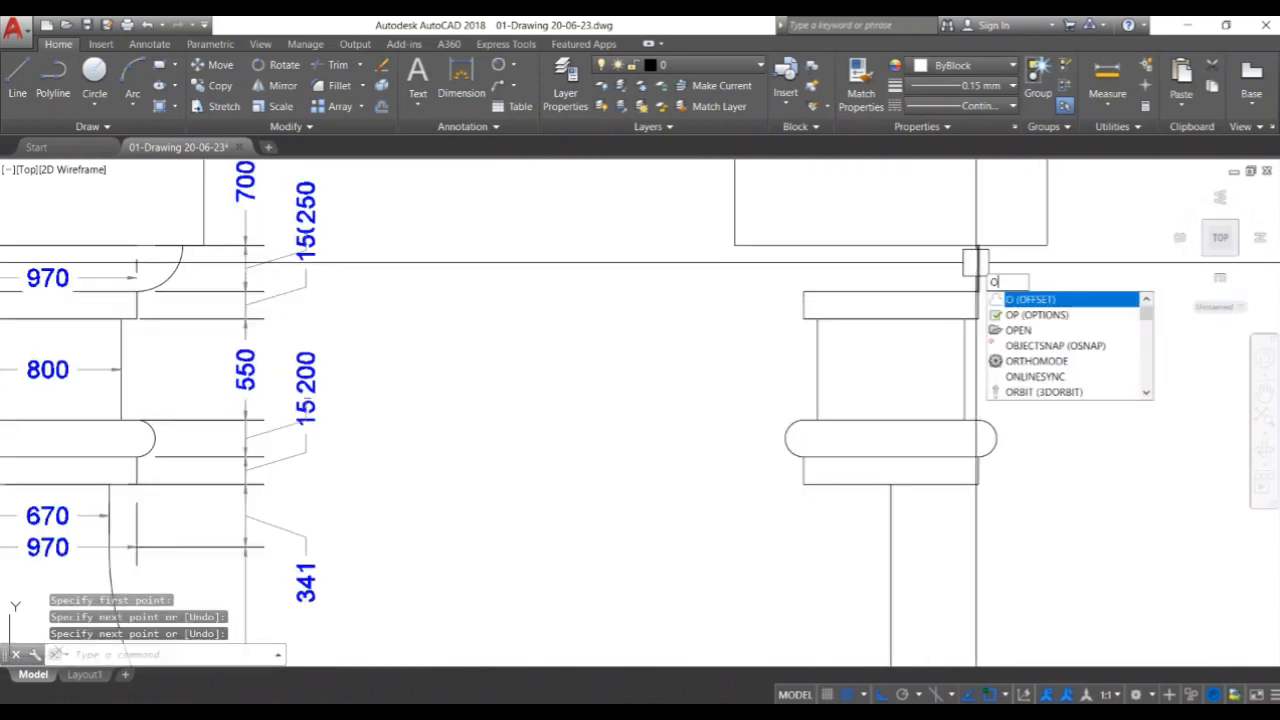
{"action": "type", "text": "o"}
{"action": "key", "text": "Return"}
{"action": "left_click", "coordinate": [977, 263]}
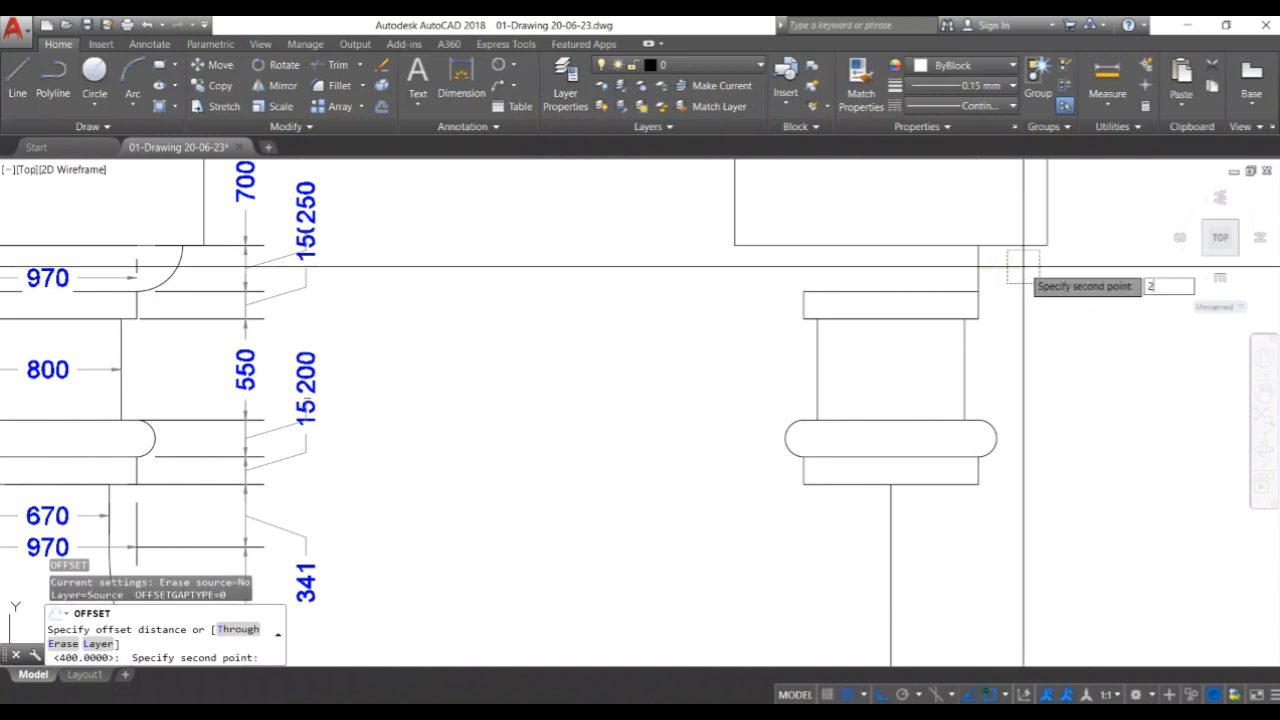
{"action": "type", "text": "25"}
{"action": "key", "text": "Return"}
{"action": "left_click", "coordinate": [978, 272]}
{"action": "left_click", "coordinate": [1040, 291]}
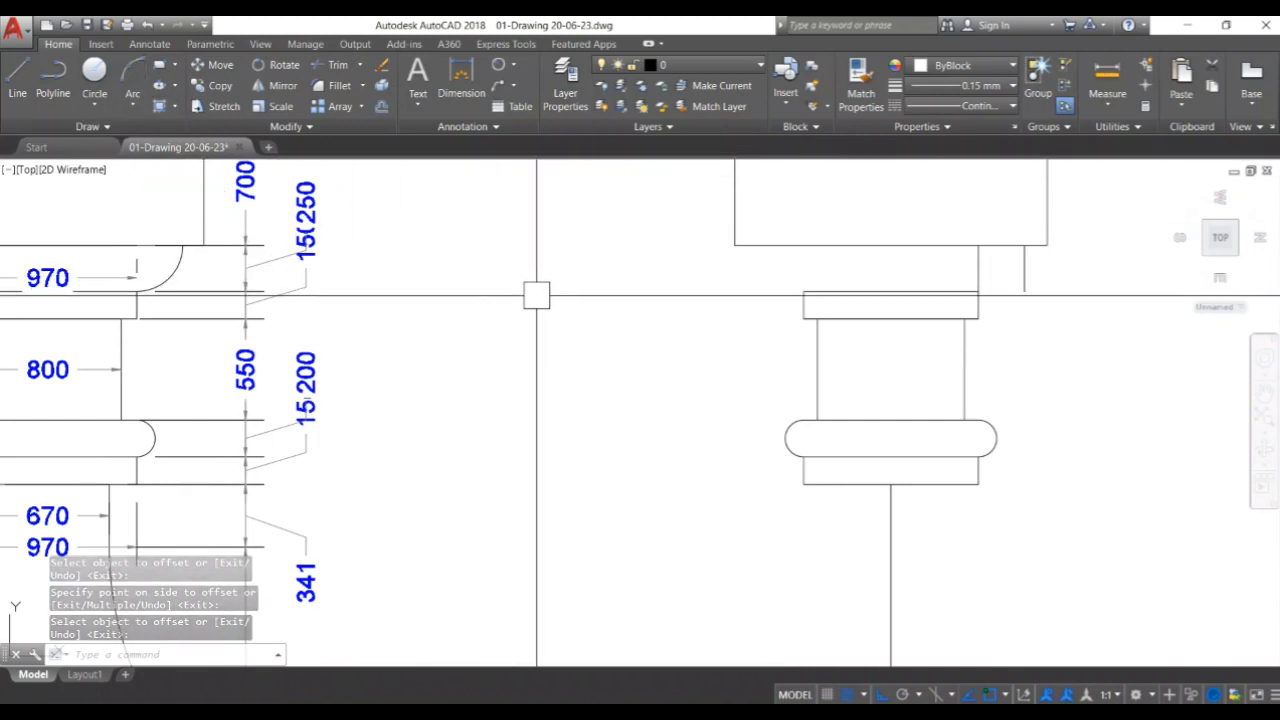
Try to draw a 250-radius tangent circle between the band's upper right corner and the outer vertical line's upper end.
{"action": "type", "text": "c"}
{"action": "key", "text": "Return"}
{"action": "type", "text": "t"}
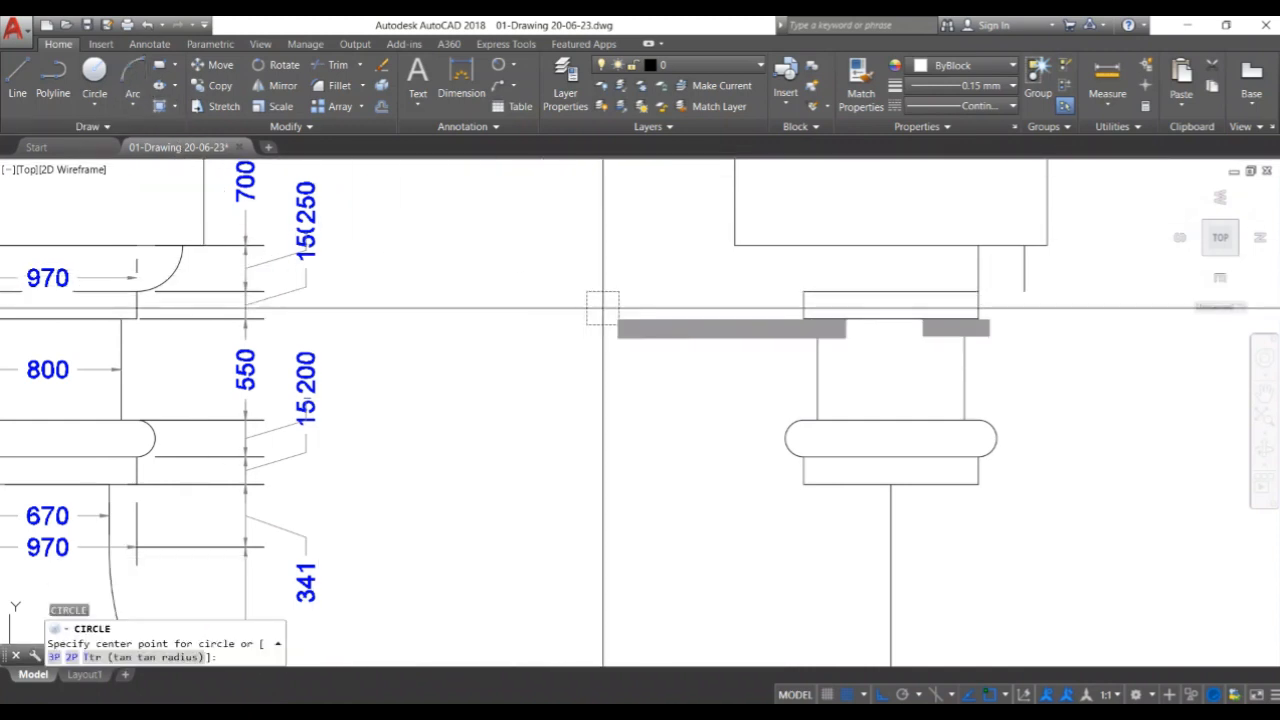
{"action": "key", "text": "Return"}
{"action": "left_click", "coordinate": [976, 290]}
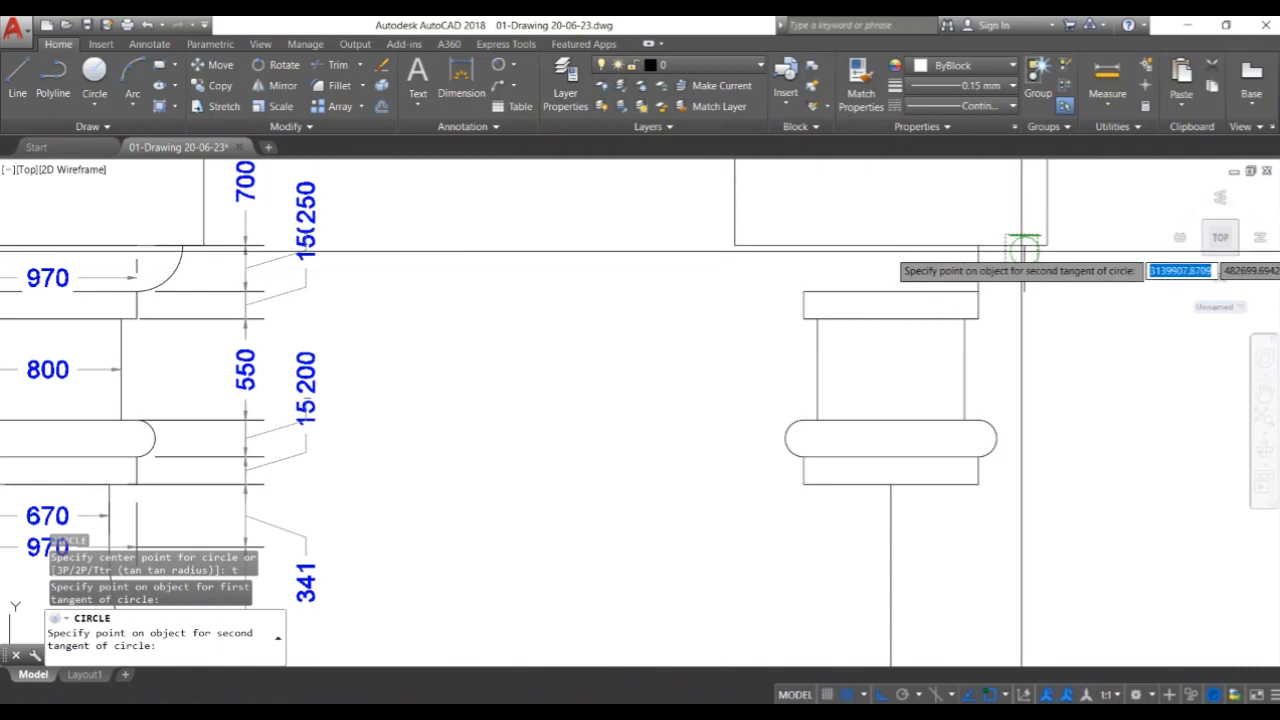
{"action": "left_click", "coordinate": [1024, 245]}
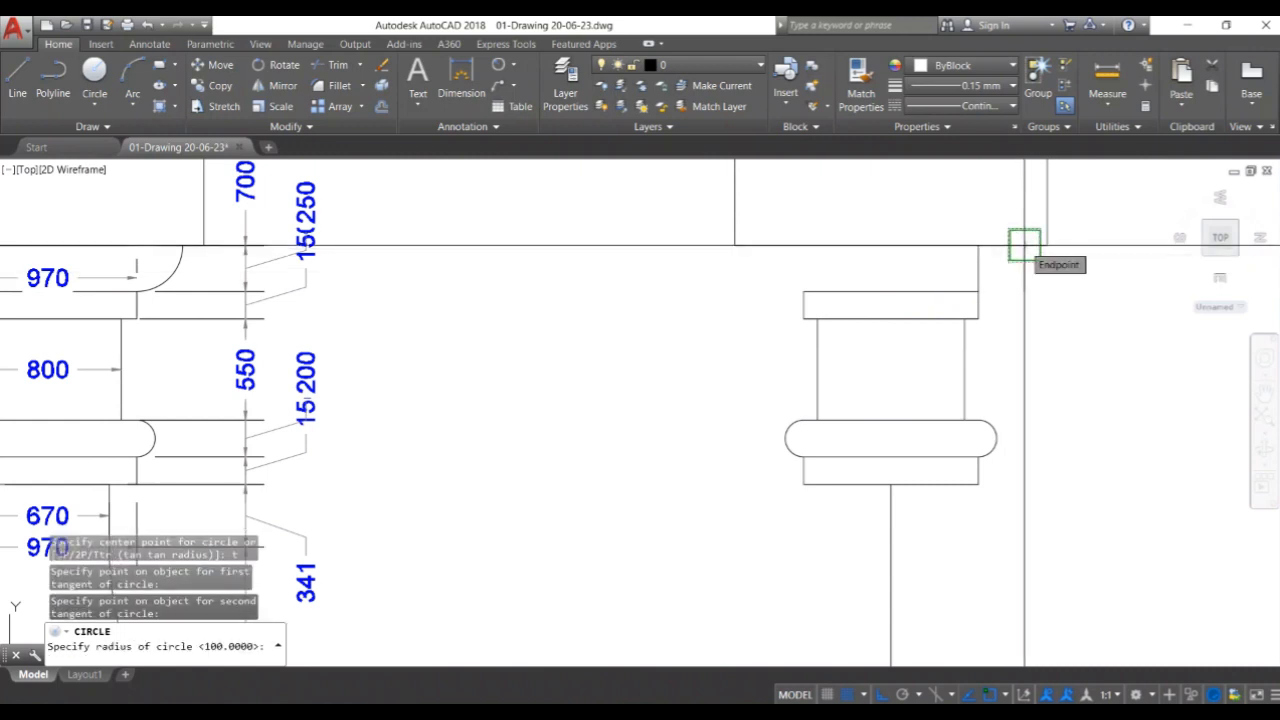
{"action": "scroll", "coordinate": [1024, 245], "scroll_direction": "down", "scroll_amount": 2}
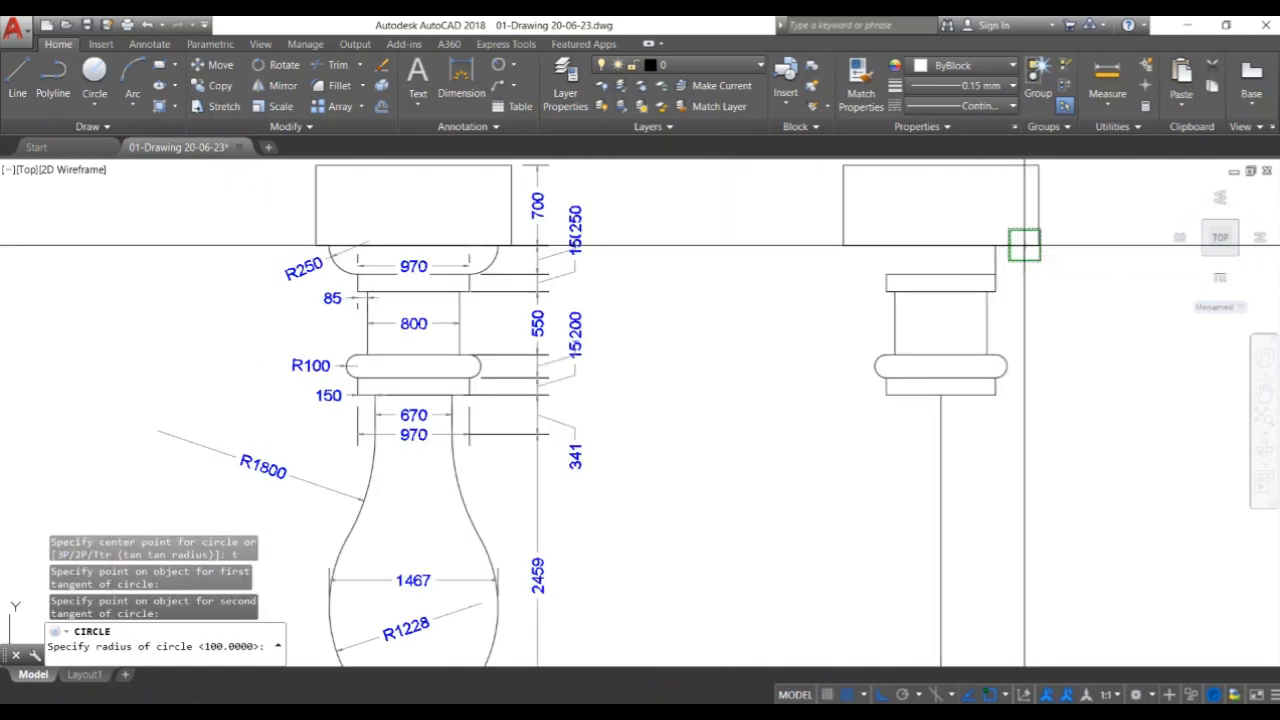
{"action": "type", "text": "250"}
{"action": "key", "text": "Return"}
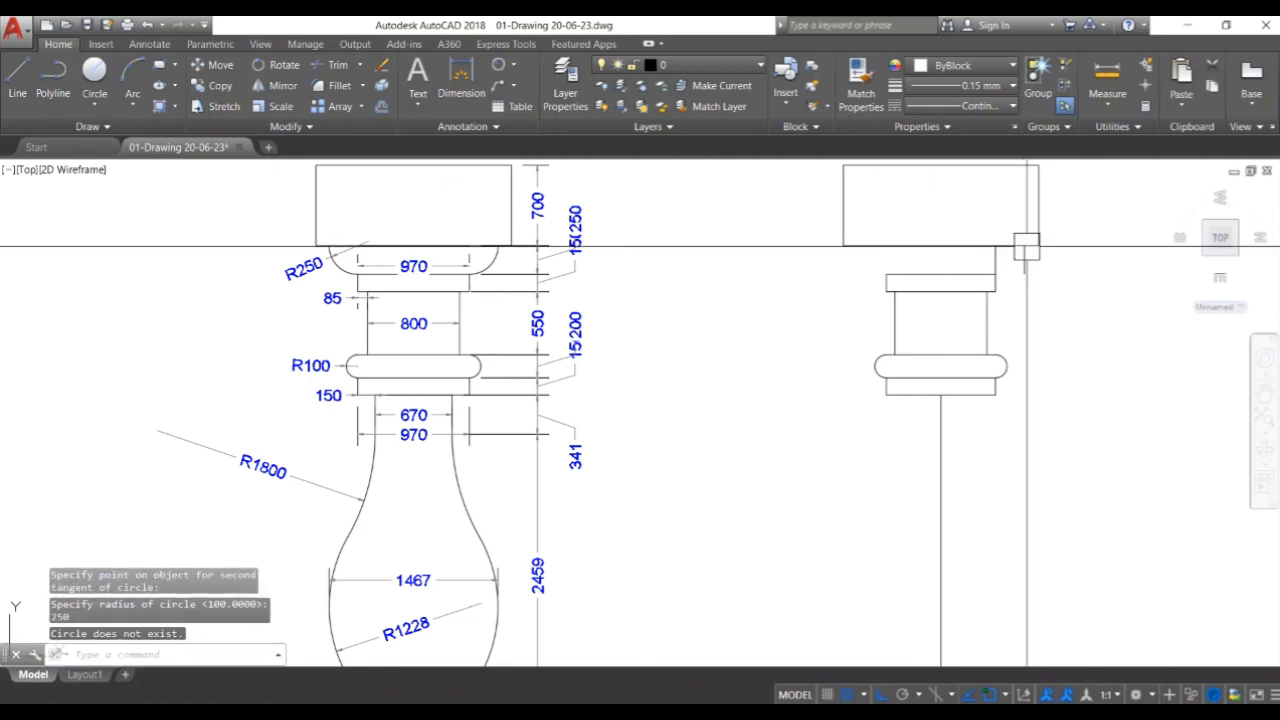
Draw a 250-radius circle tangent to the capping block's underside and the inner vertical line, and erase it again.
{"action": "scroll", "coordinate": [1030, 278], "scroll_direction": "up", "scroll_amount": 5}
{"action": "middle_click_drag", "start_coordinate": [1032, 281], "coordinate": [1051, 329]}
{"action": "type", "text": "c"}
{"action": "key", "text": "Return"}
{"action": "type", "text": "t"}
{"action": "key", "text": "Return"}
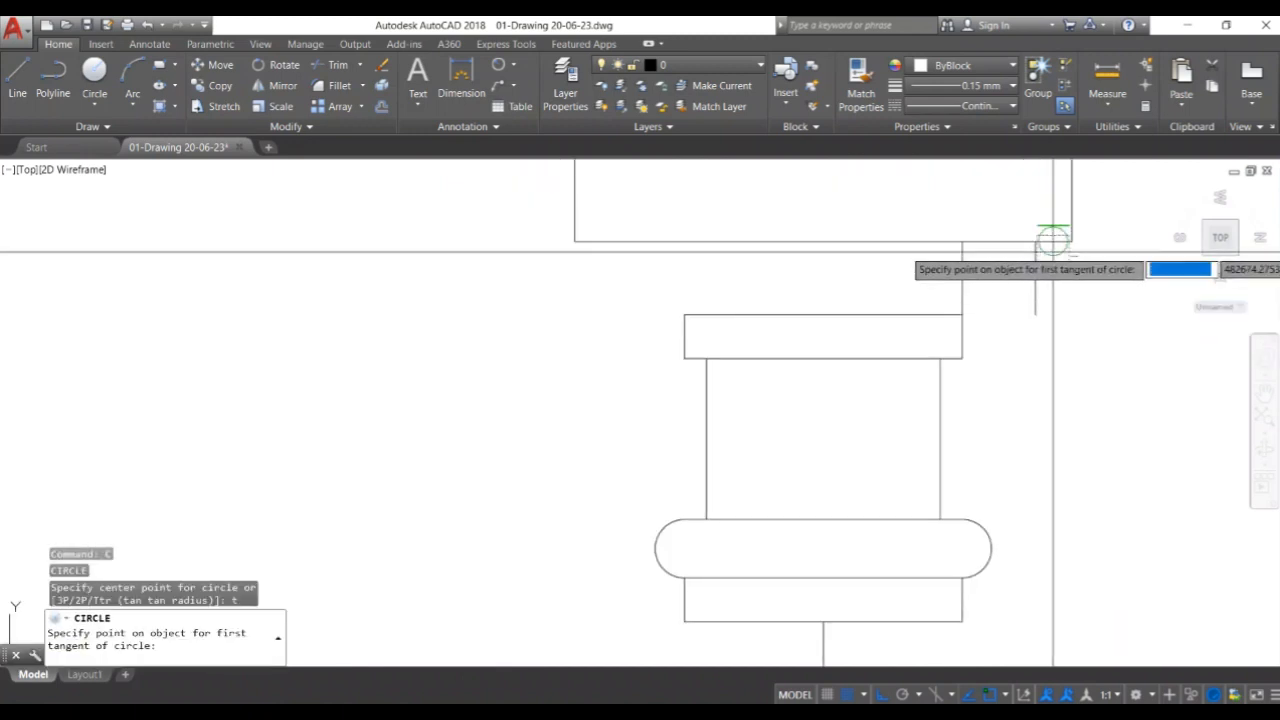
{"action": "left_click", "coordinate": [1036, 237]}
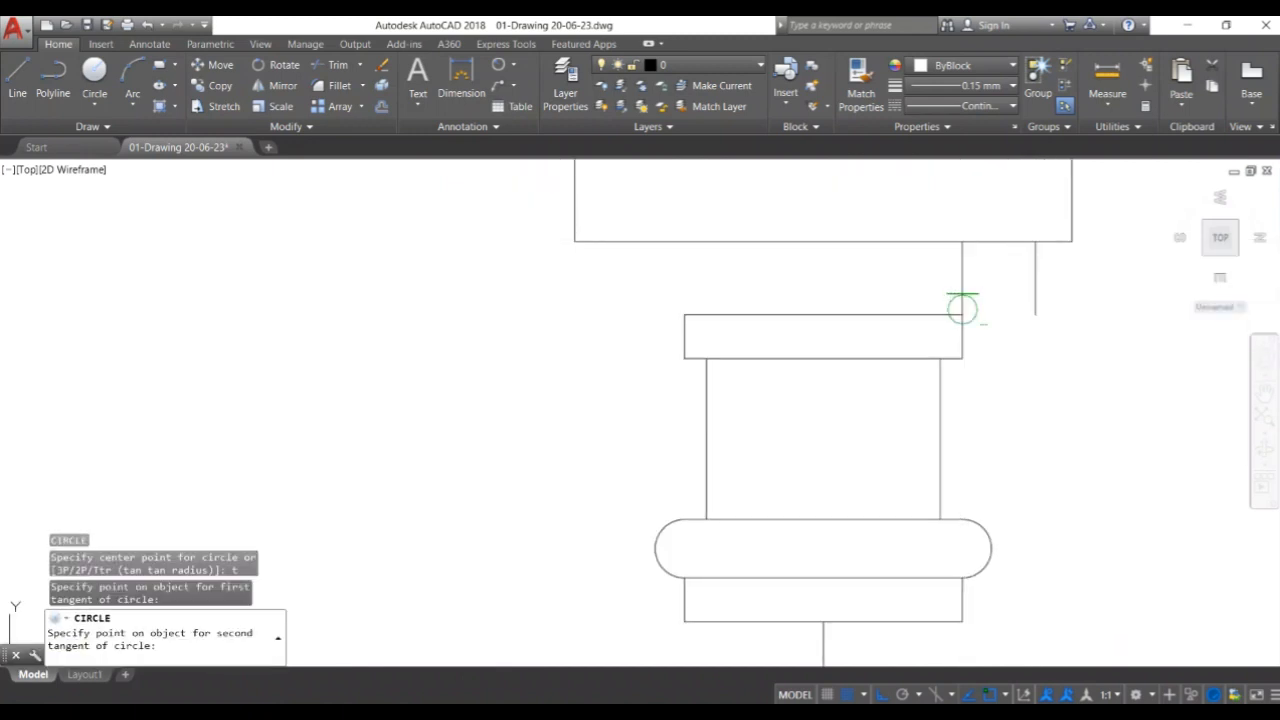
{"action": "left_click", "coordinate": [962, 314]}
{"action": "type", "text": "25"}
{"action": "key", "text": "Return"}
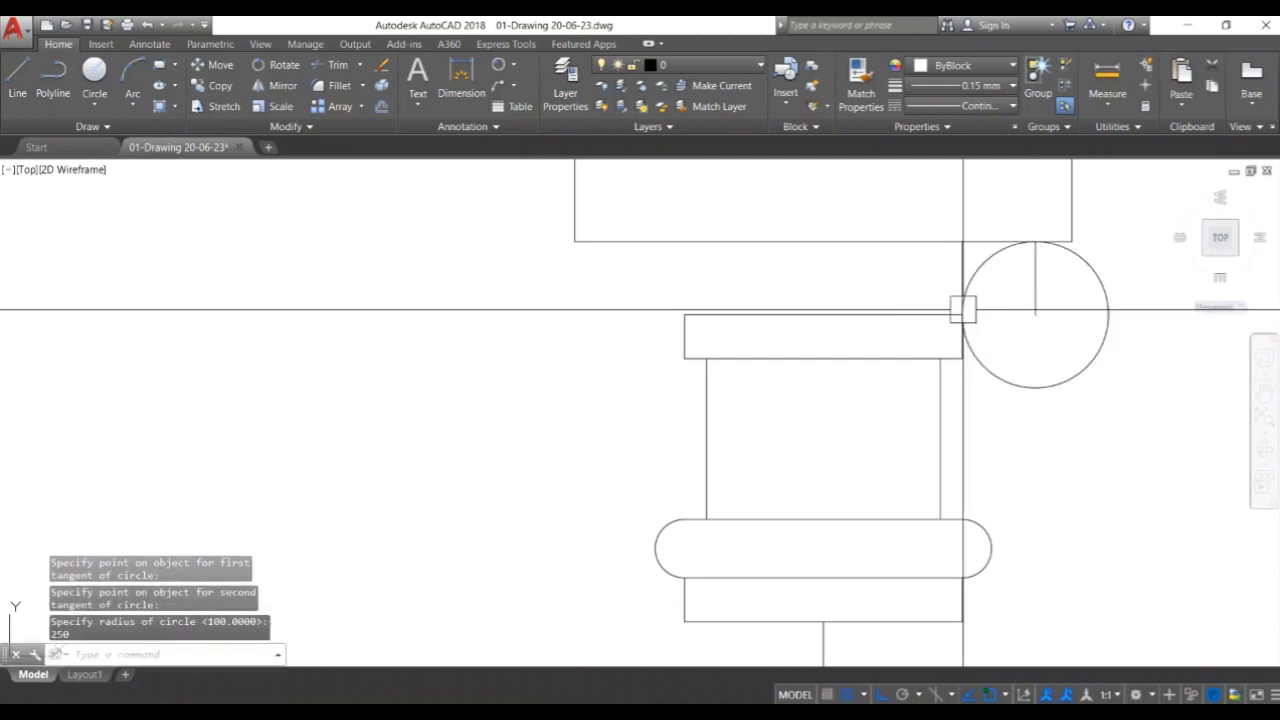
{"action": "left_click", "coordinate": [1010, 380]}
{"action": "key", "text": "Delete"}
Draw a 250-radius circle tangent to the top band's upper edge and the outer vertical line.
{"action": "type", "text": "c"}
{"action": "key", "text": "Return"}
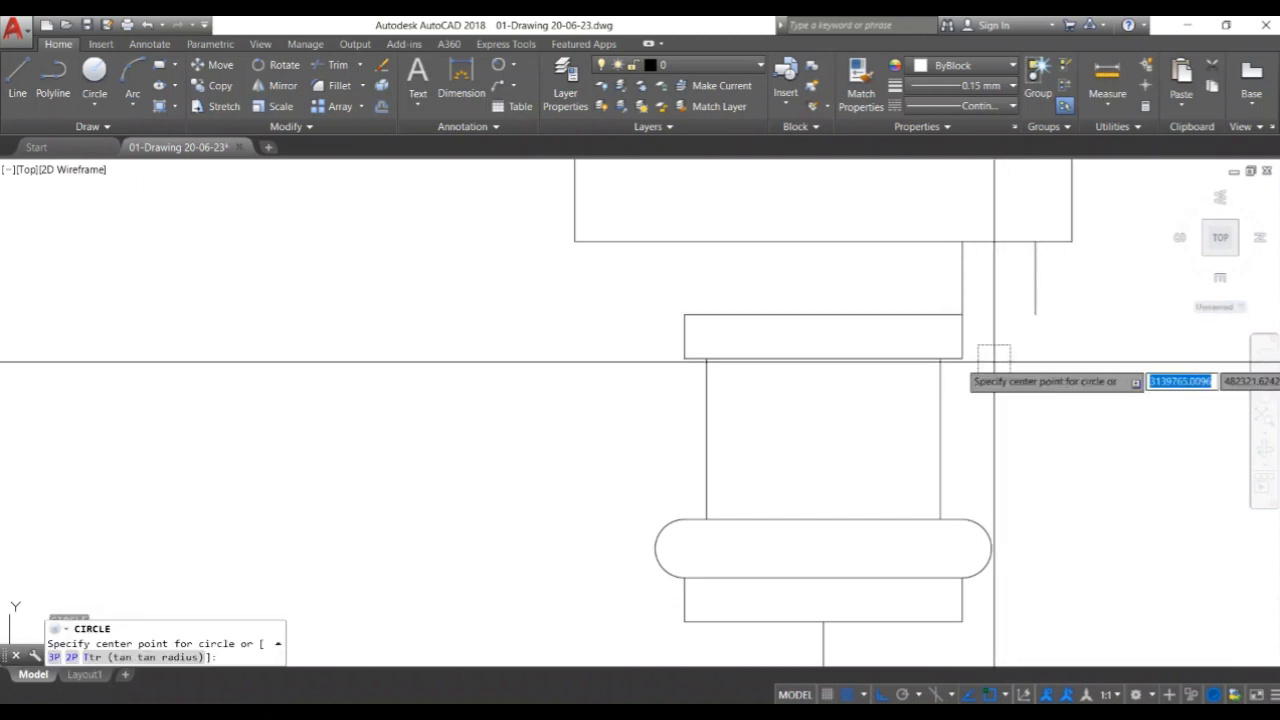
{"action": "type", "text": "t"}
{"action": "key", "text": "Return"}
{"action": "left_click", "coordinate": [956, 310]}
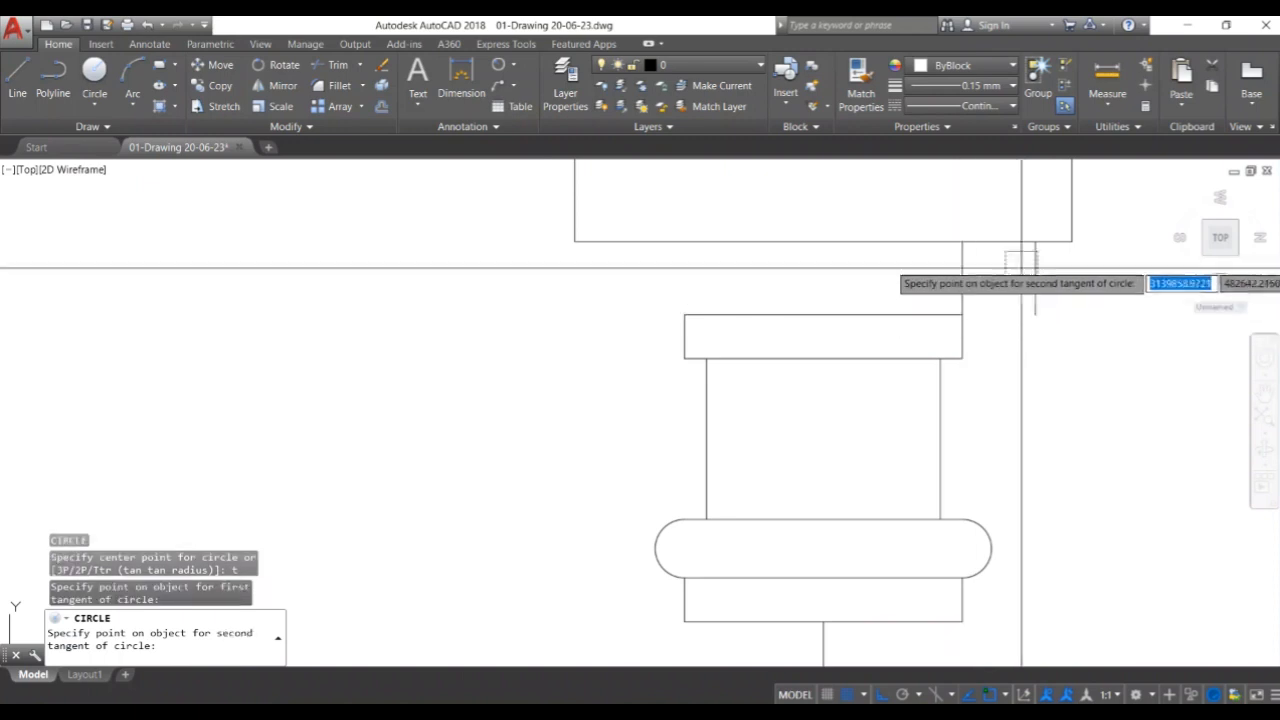
{"action": "left_click", "coordinate": [1035, 247]}
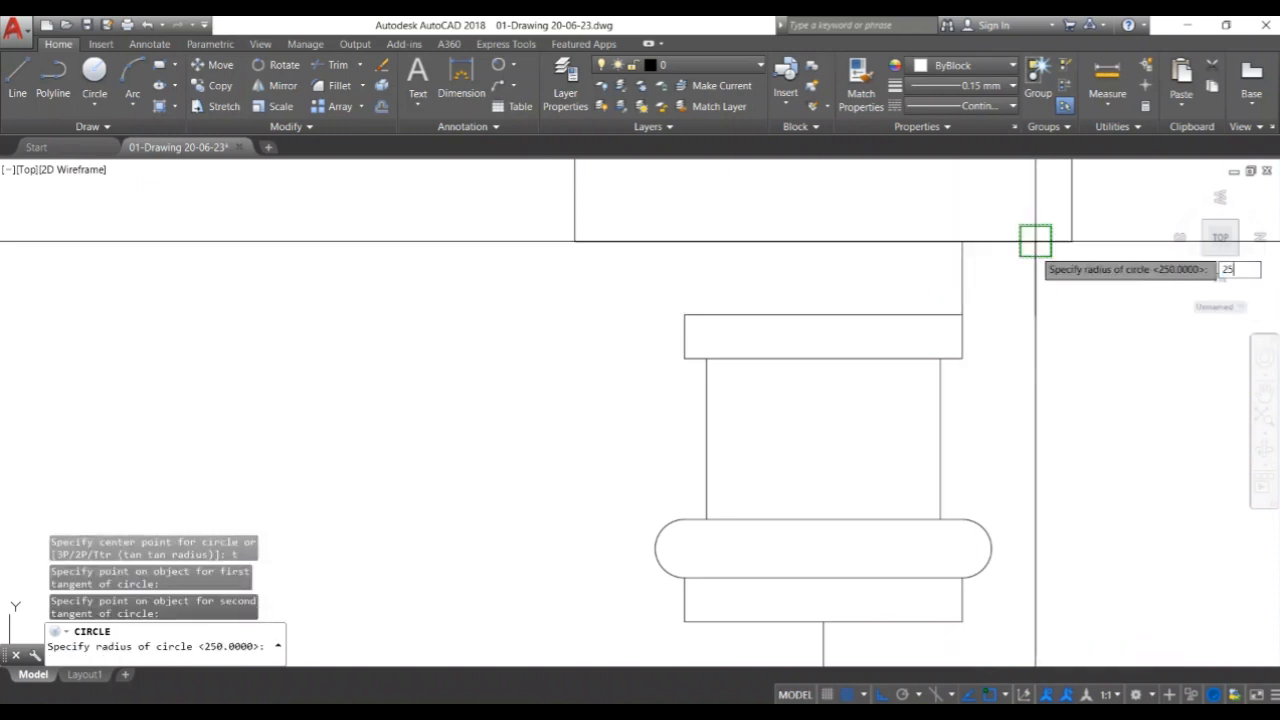
{"action": "type", "text": "250"}
{"action": "key", "text": "Return"}
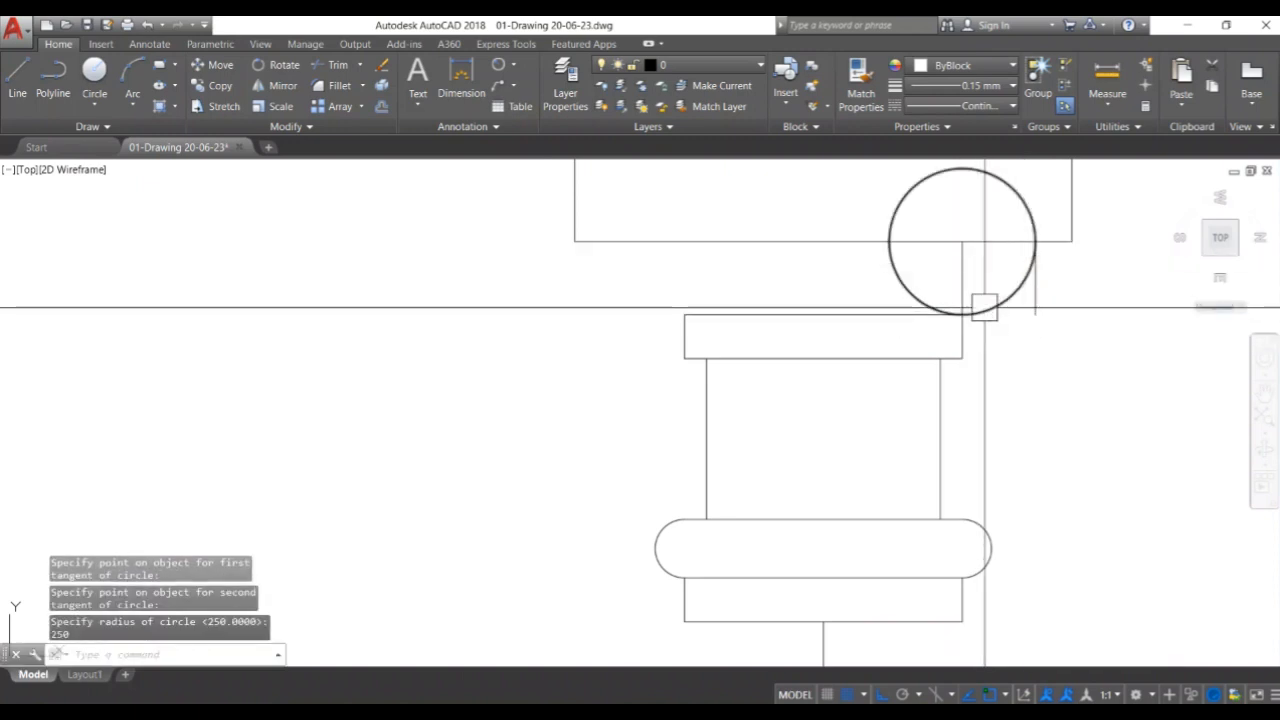
Trim the circle to its lower right quarter arc beneath the capping block and erase both vertical construction lines.
{"action": "type", "text": "tr"}
{"action": "key", "text": "Return"}
{"action": "key", "text": "Return"}
{"action": "scroll", "coordinate": [932, 307], "scroll_direction": "up", "scroll_amount": 1}
{"action": "left_click", "coordinate": [906, 286]}
{"action": "scroll", "coordinate": [1026, 306], "scroll_direction": "down", "scroll_amount": 2}
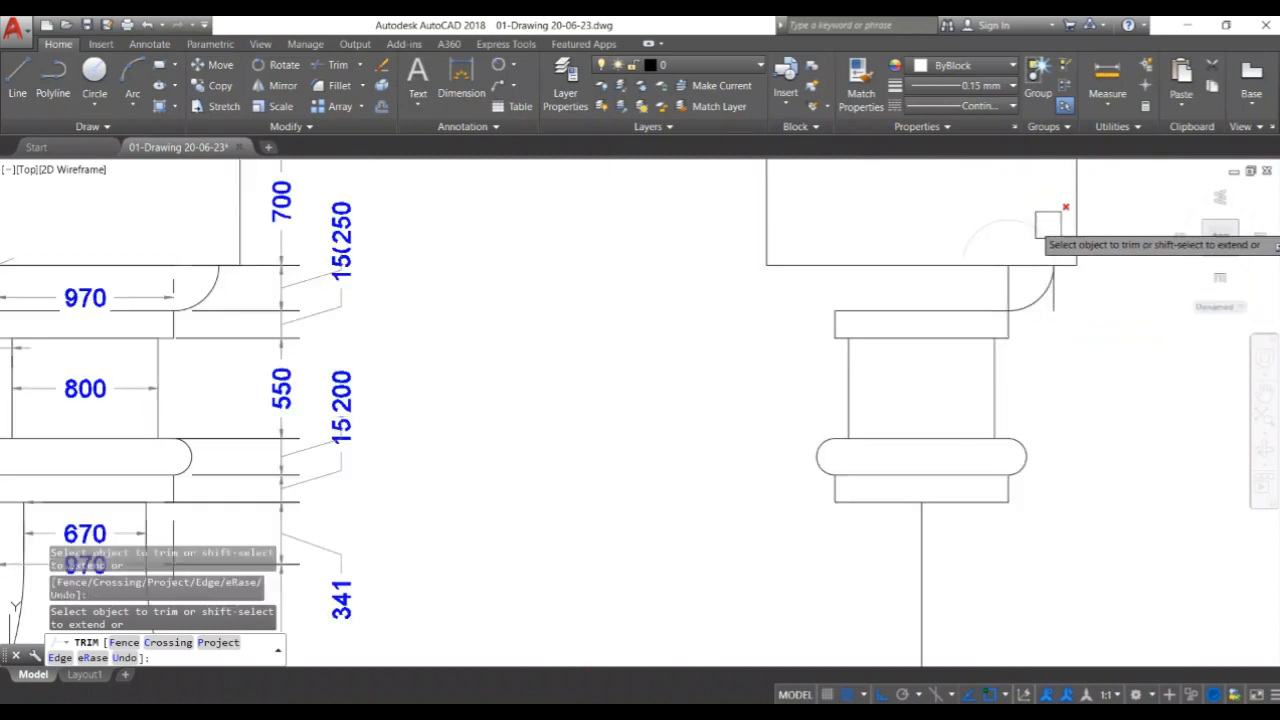
{"action": "key", "text": "Return"}
{"action": "left_click", "coordinate": [1054, 308]}
{"action": "left_click", "coordinate": [1000, 281]}
{"action": "key", "text": "Delete"}
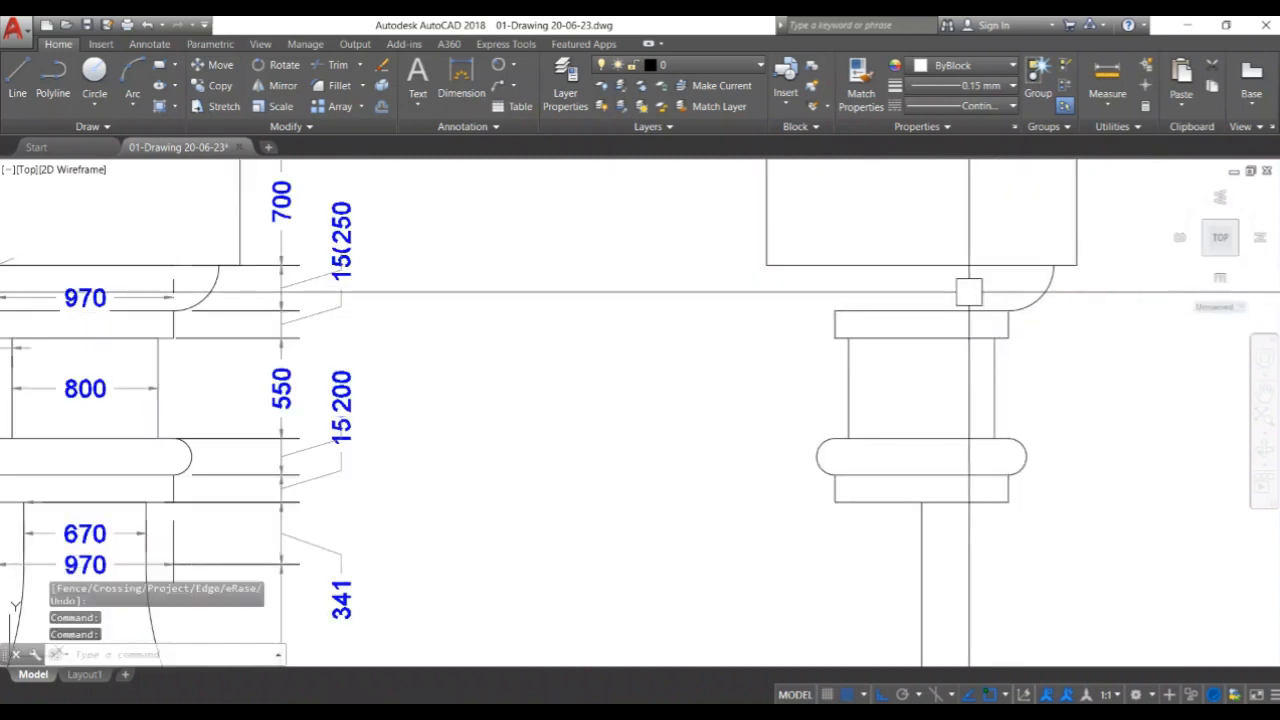
Mirror the quarter arc to the left side about the top band's vertical centre, keeping the original, and save the drawing.
{"action": "left_click", "coordinate": [1013, 312]}
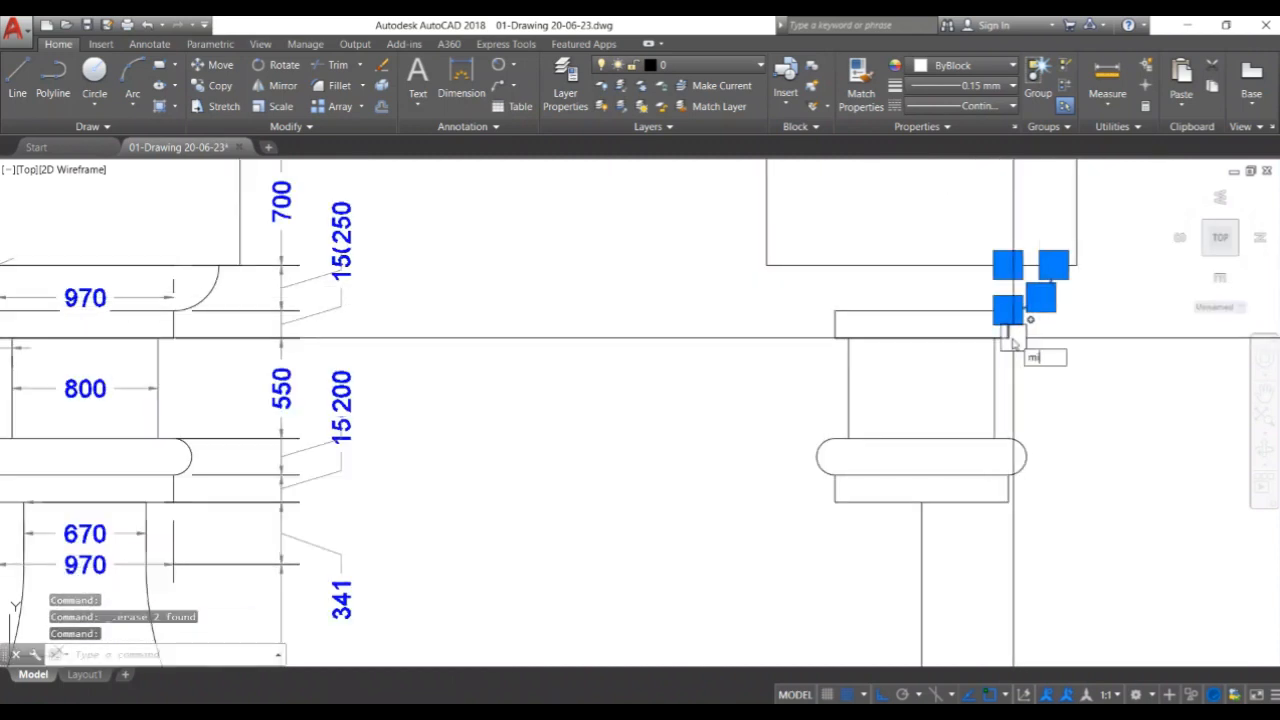
{"action": "key", "text": "Return"}
{"action": "left_click", "coordinate": [921, 311]}
{"action": "left_click", "coordinate": [910, 268]}
{"action": "key", "text": "Return"}
{"action": "scroll", "coordinate": [968, 303], "scroll_direction": "down", "scroll_amount": 2}
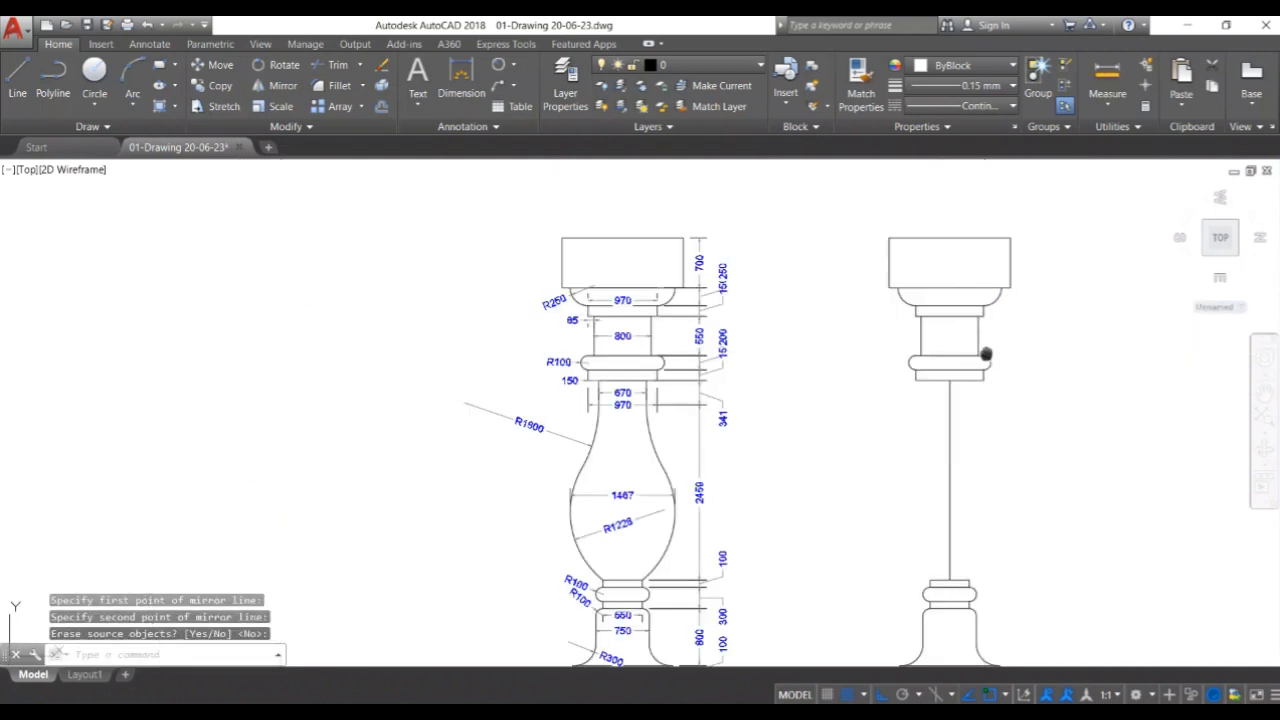
{"action": "middle_click_drag", "start_coordinate": [985, 354], "coordinate": [995, 332]}
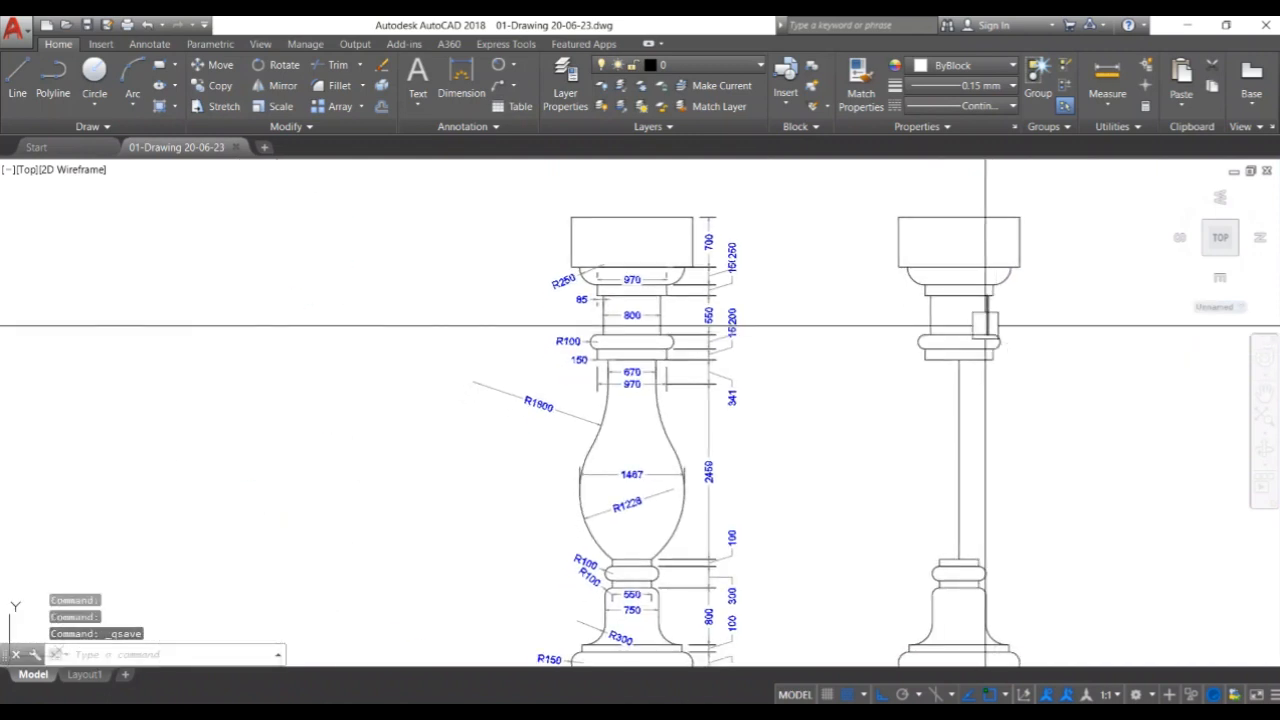
{"action": "key", "text": "ctrl+s"}
{"action": "middle_click_drag", "start_coordinate": [1011, 449], "coordinate": [960, 421]}
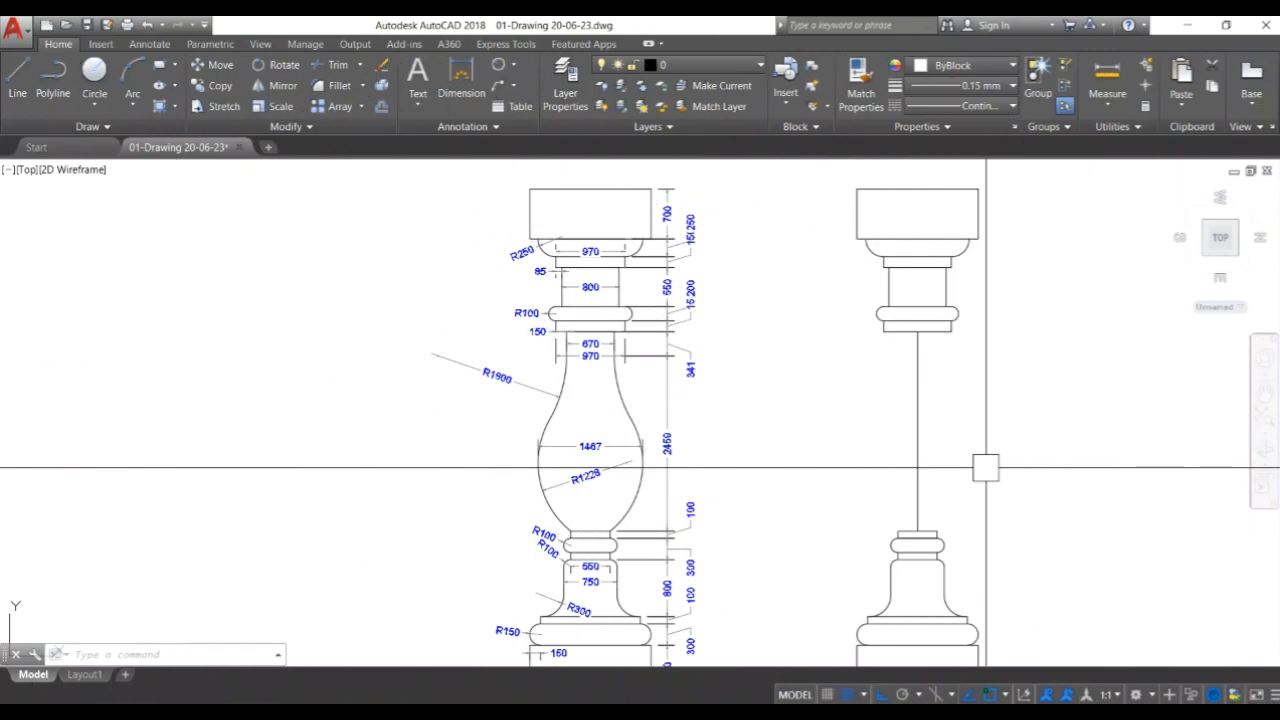
{"action": "mouse_move", "coordinate": [1037, 514]}
{"action": "middle_mouse_down"}
{"action": "mouse_move", "coordinate": [1023, 514]}
{"action": "mouse_move", "coordinate": [1019, 493]}
{"action": "middle_mouse_up"}
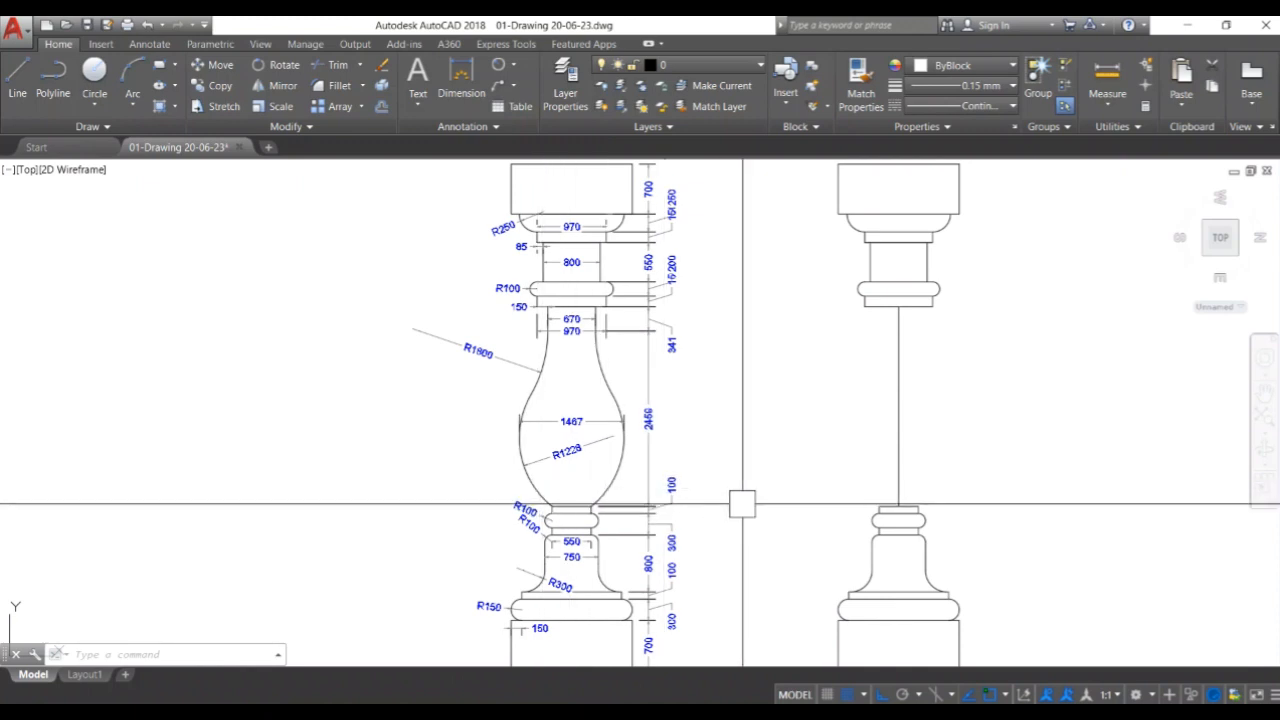
{"action": "type", "text": "l"}
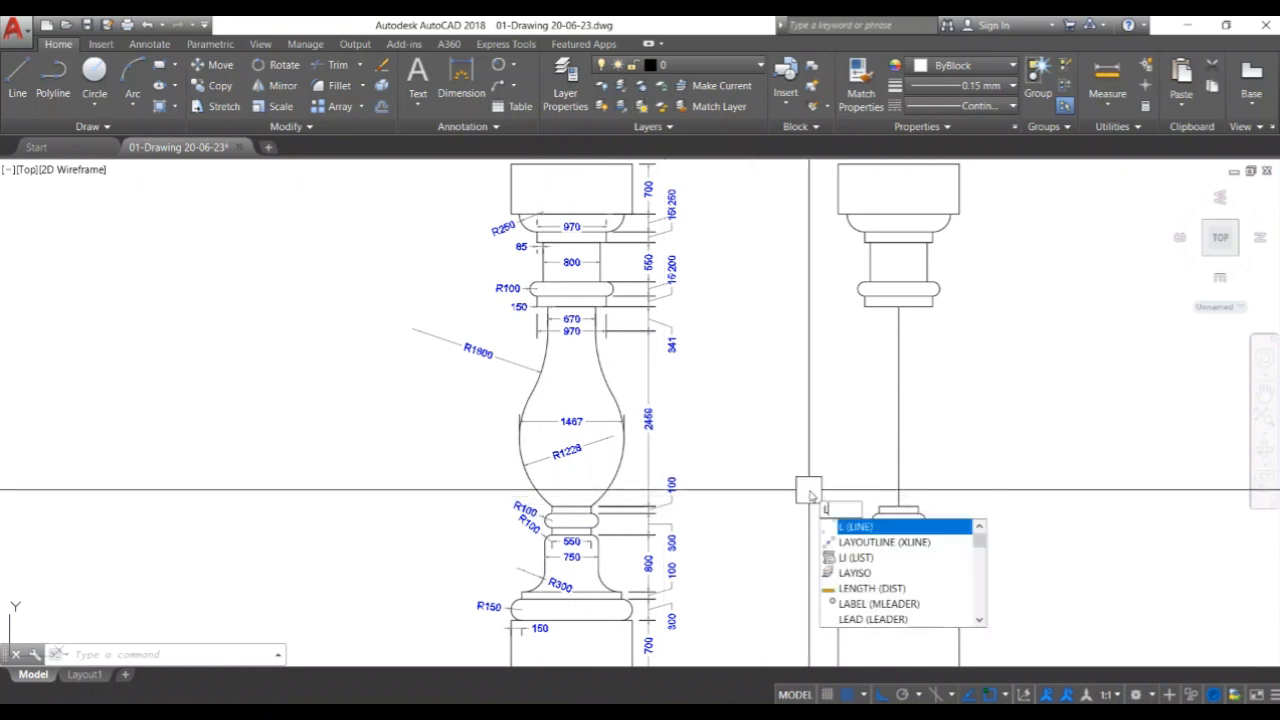
{"action": "key", "text": "Return"}
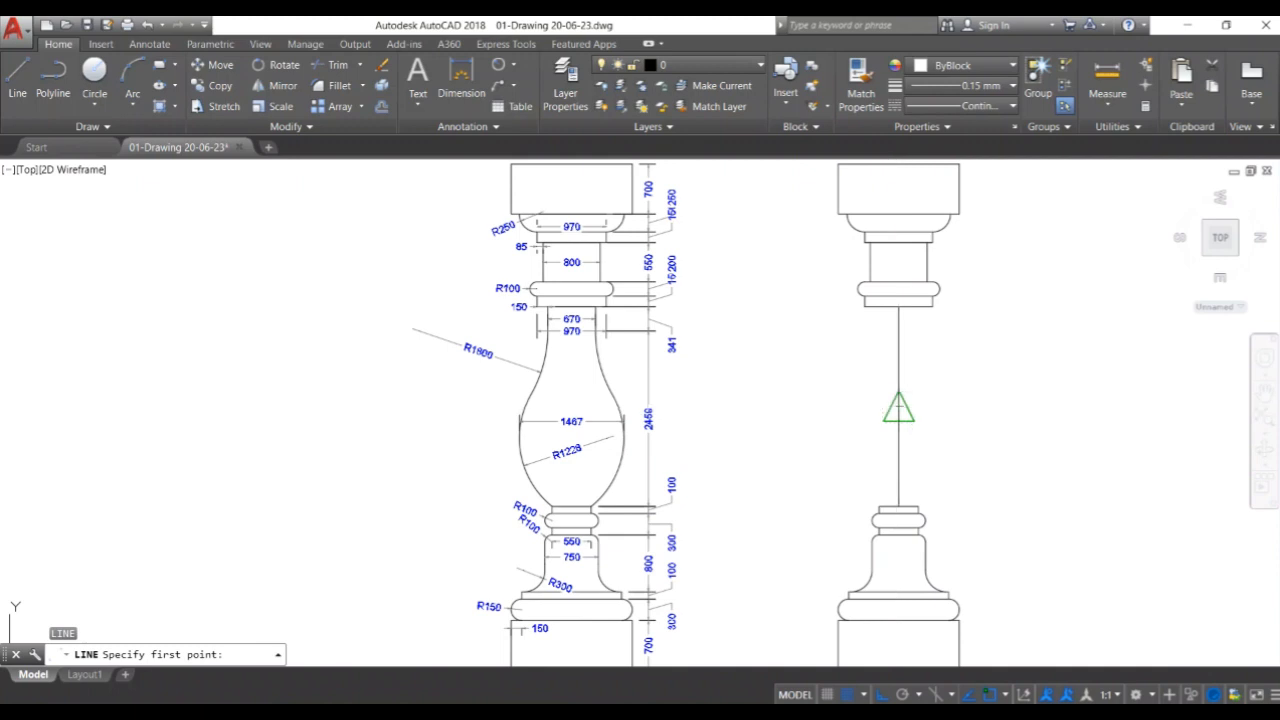
{"action": "left_click", "coordinate": [898, 407]}
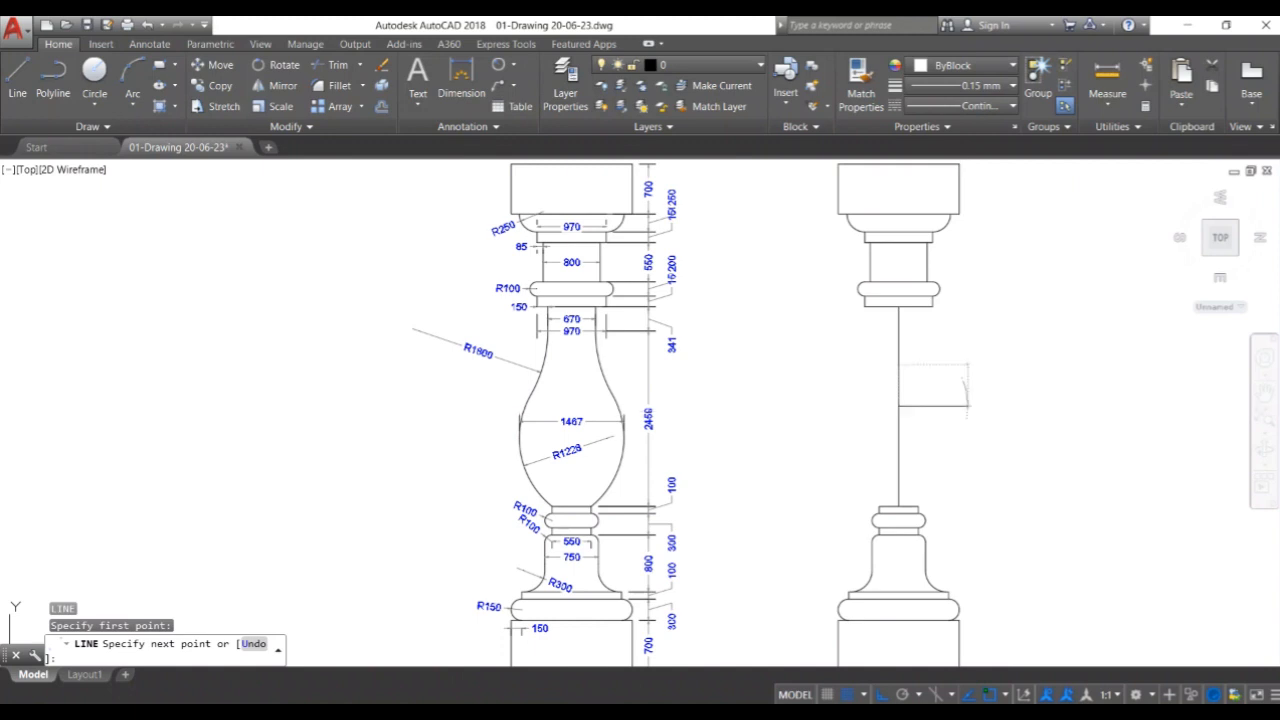
{"action": "key", "text": "Escape"}
{"action": "key", "text": "Escape"}
{"action": "key", "text": "Escape"}
Draw a horizontal line from the vertical centre line's midpoint out to the right side, and erase it again.
{"action": "key", "text": "Return"}
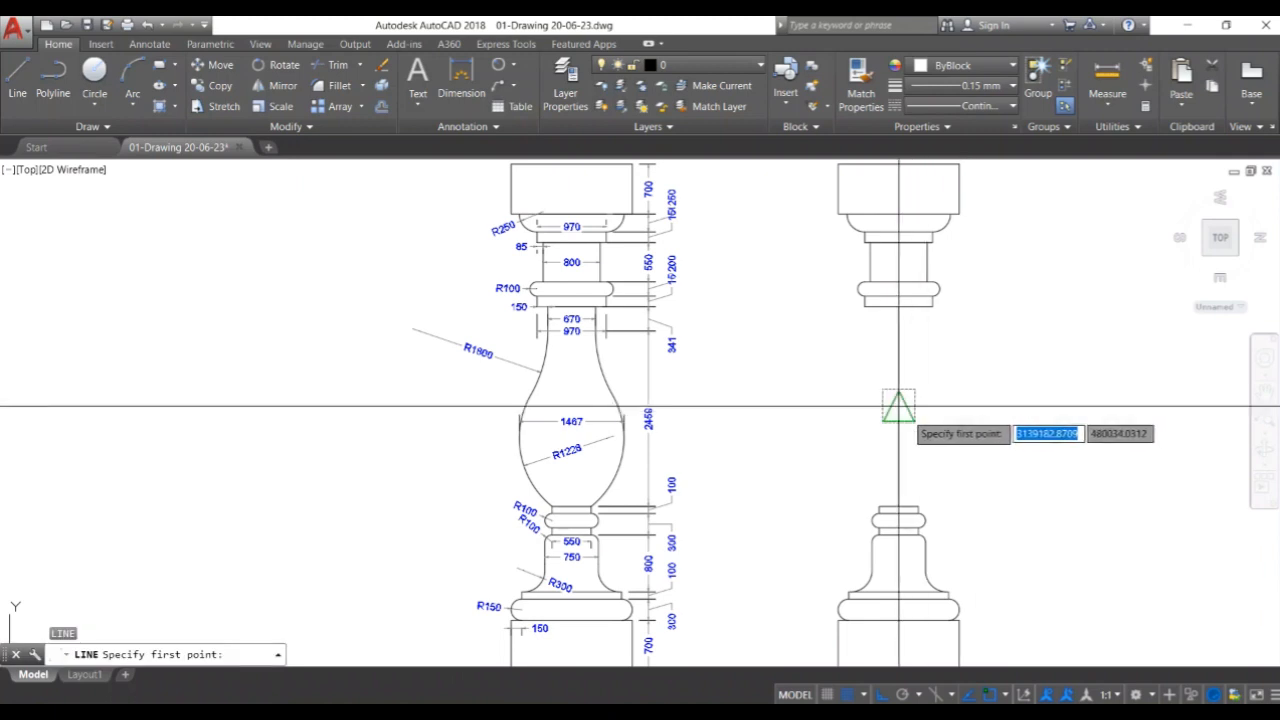
{"action": "left_click", "coordinate": [899, 406]}
{"action": "left_click", "coordinate": [1008, 406]}
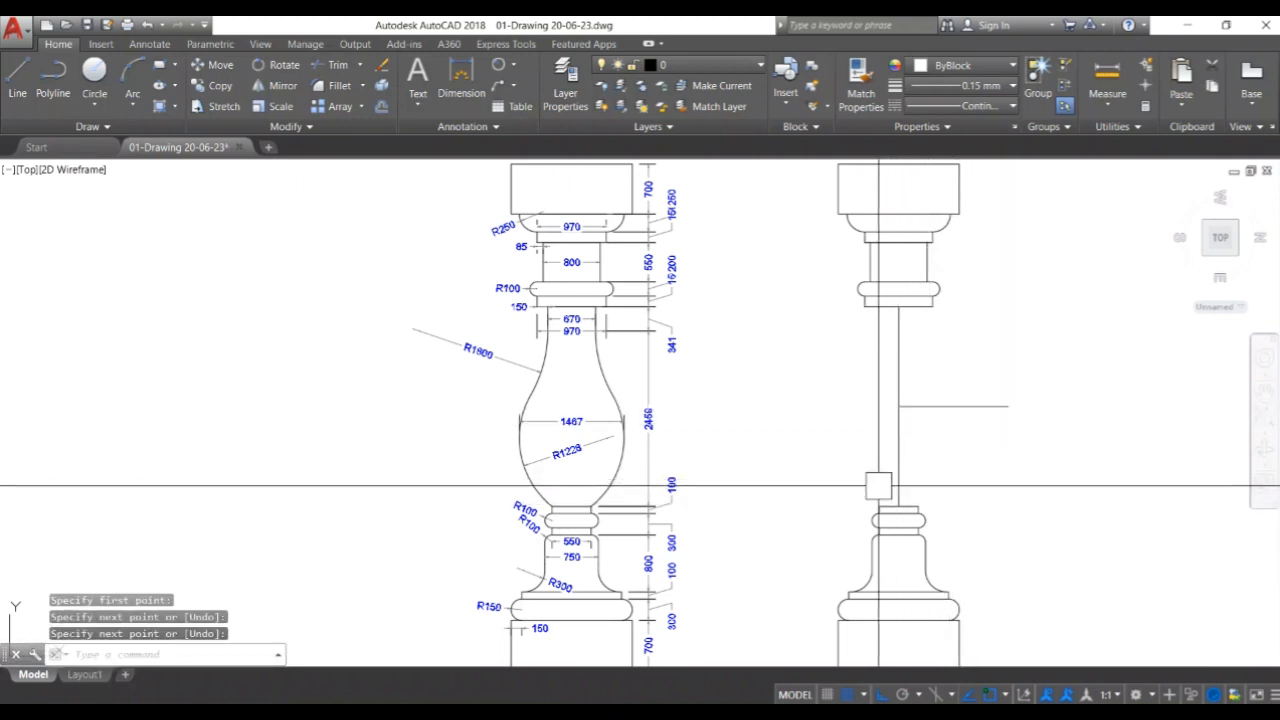
{"action": "scroll", "coordinate": [551, 467], "scroll_direction": "up", "scroll_amount": 3}
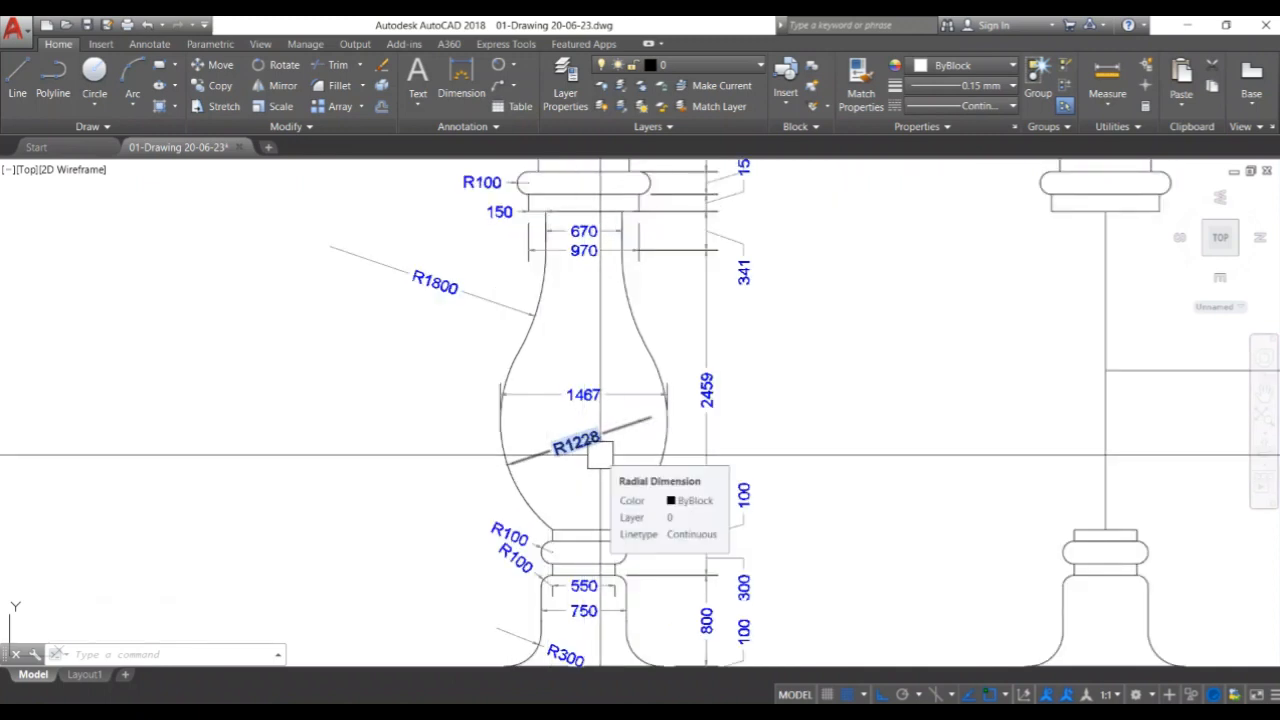
{"action": "scroll", "coordinate": [600, 455], "scroll_direction": "down", "scroll_amount": 2}
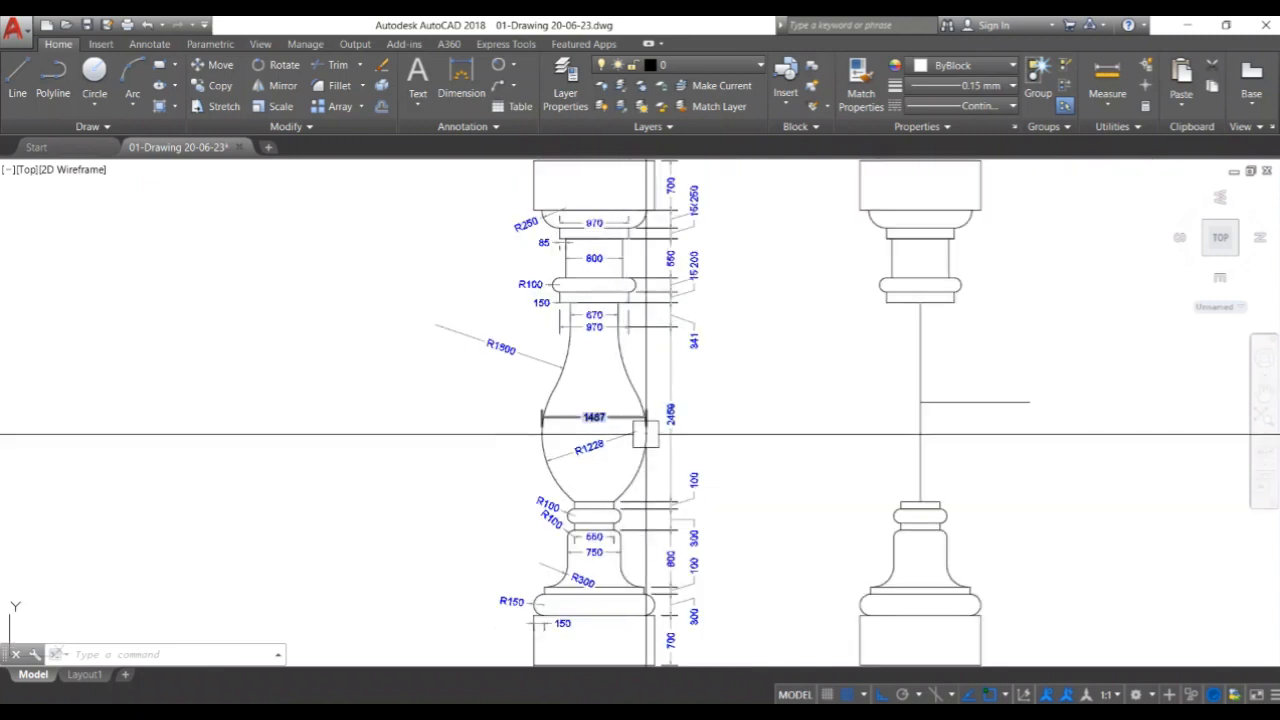
{"action": "left_click", "coordinate": [1029, 403]}
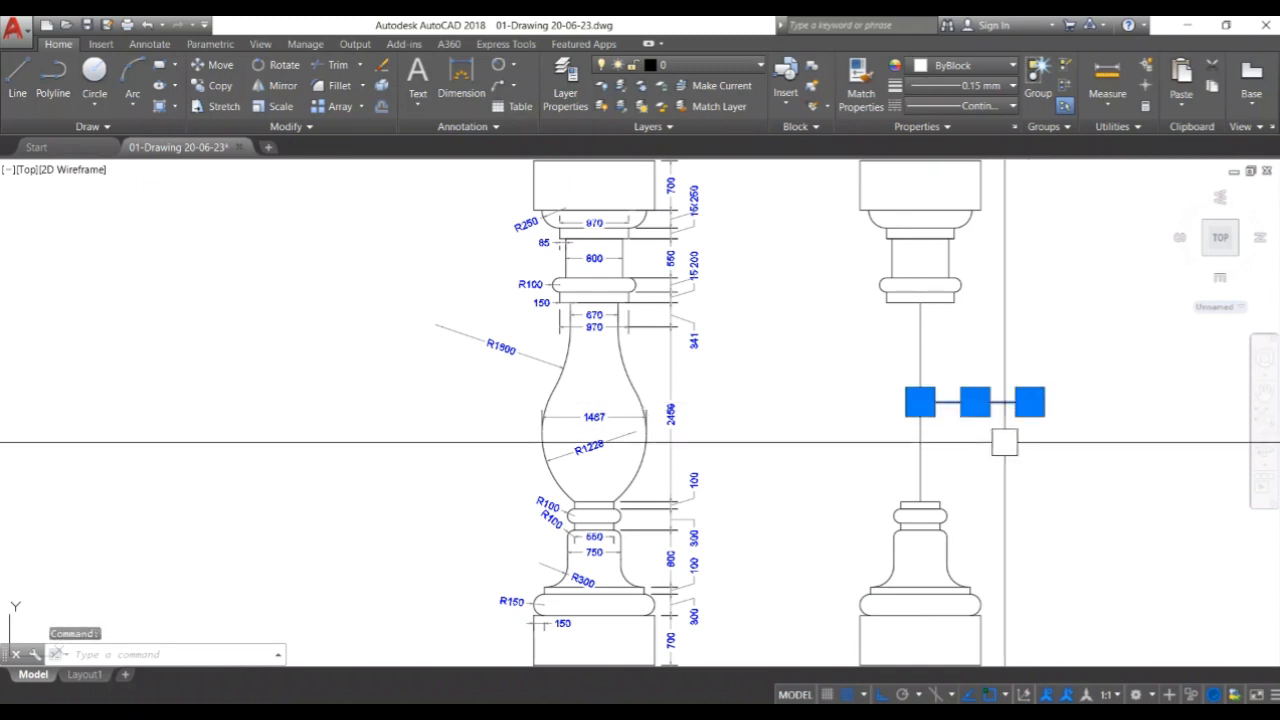
{"action": "key", "text": "Delete"}
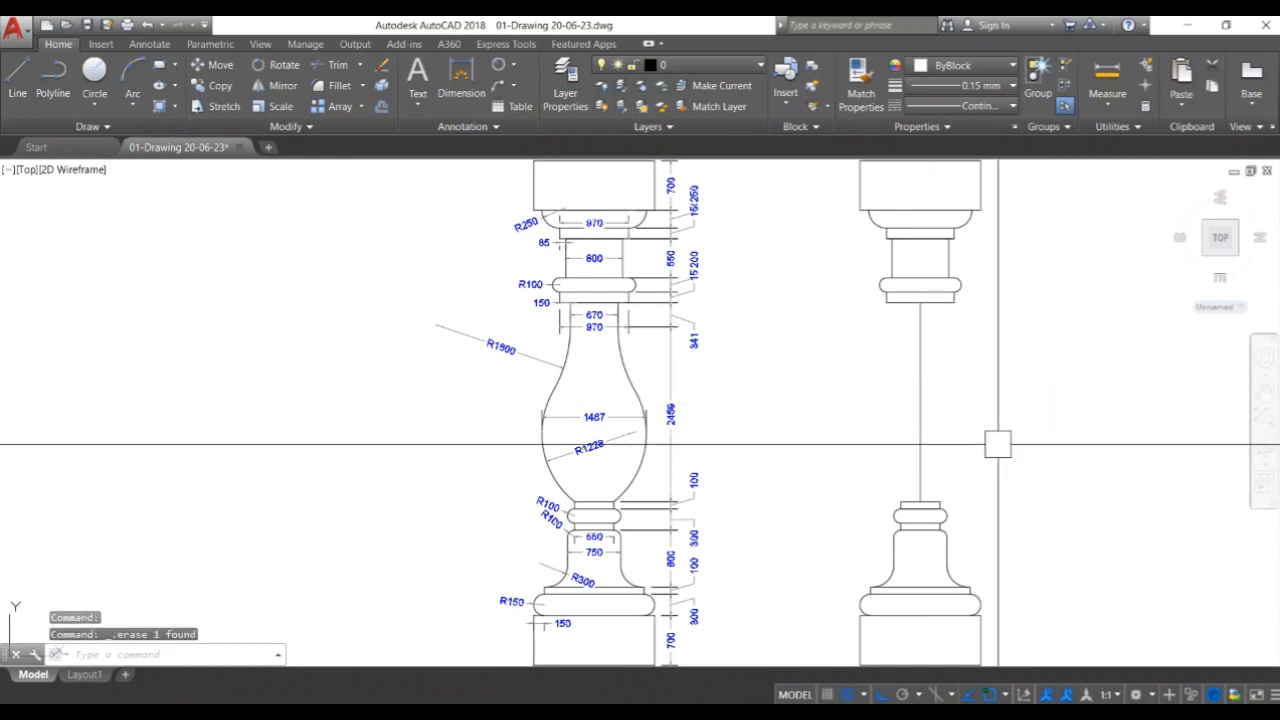
Offset the vertical centre line 335 to both sides to mark the width of the baluster's neck.
{"action": "scroll", "coordinate": [981, 444], "scroll_direction": "up", "scroll_amount": 2}
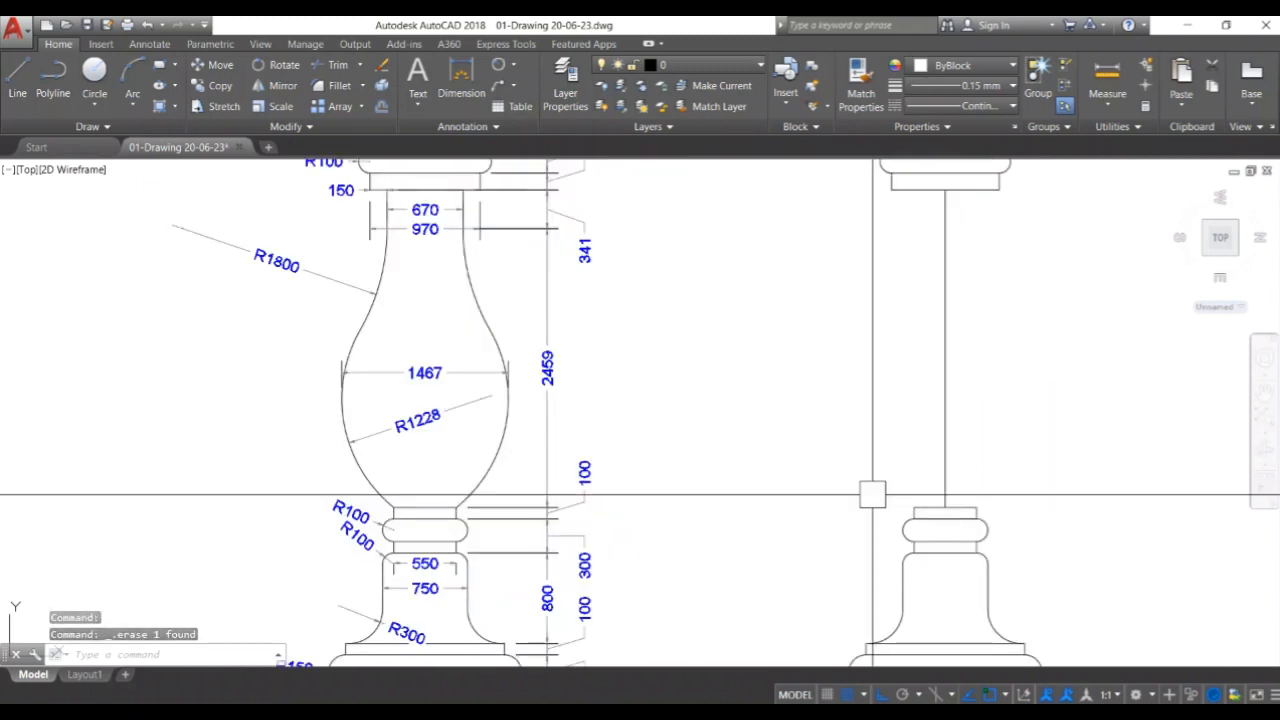
{"action": "middle_click_drag", "start_coordinate": [928, 410], "coordinate": [914, 462]}
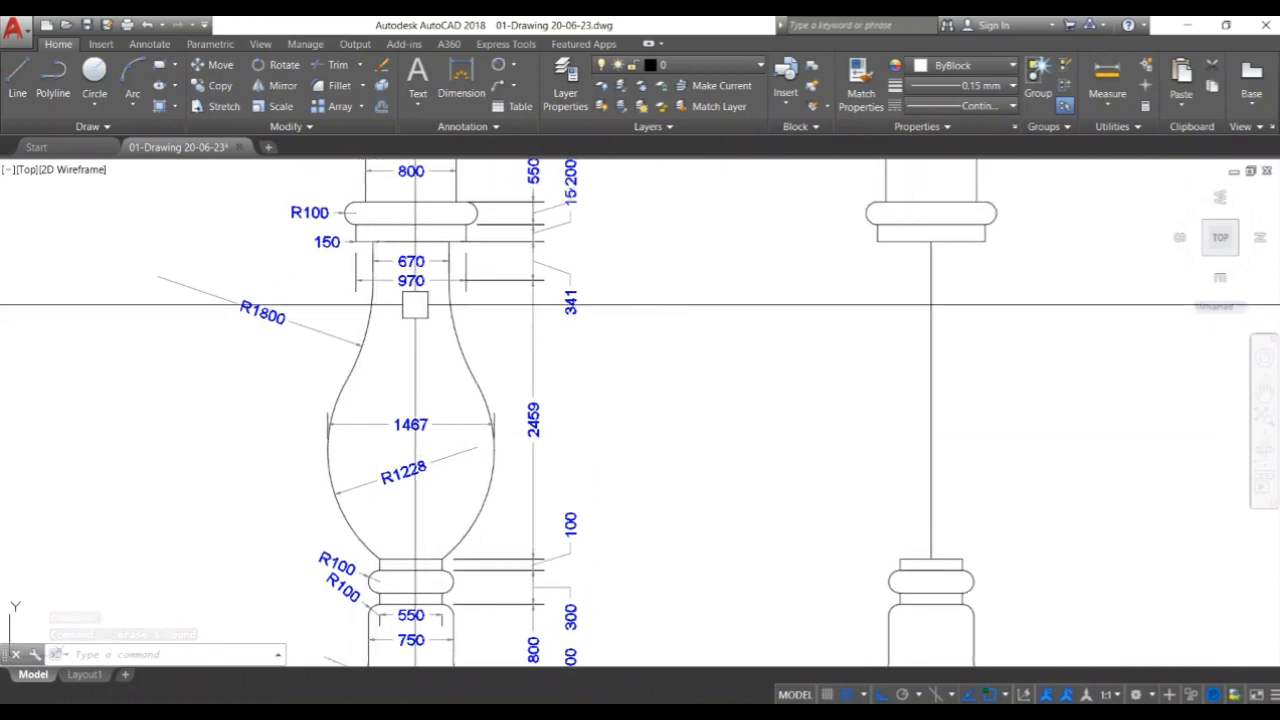
{"action": "key", "text": "Return"}
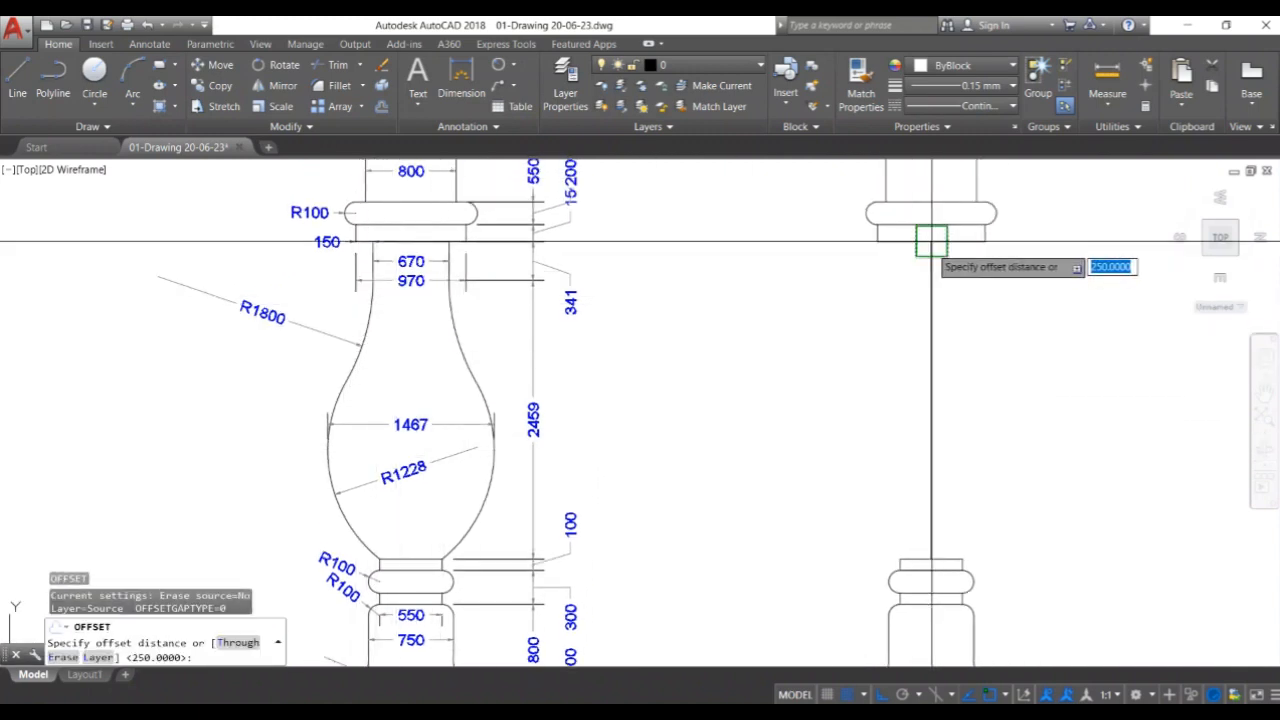
{"action": "left_click", "coordinate": [929, 242]}
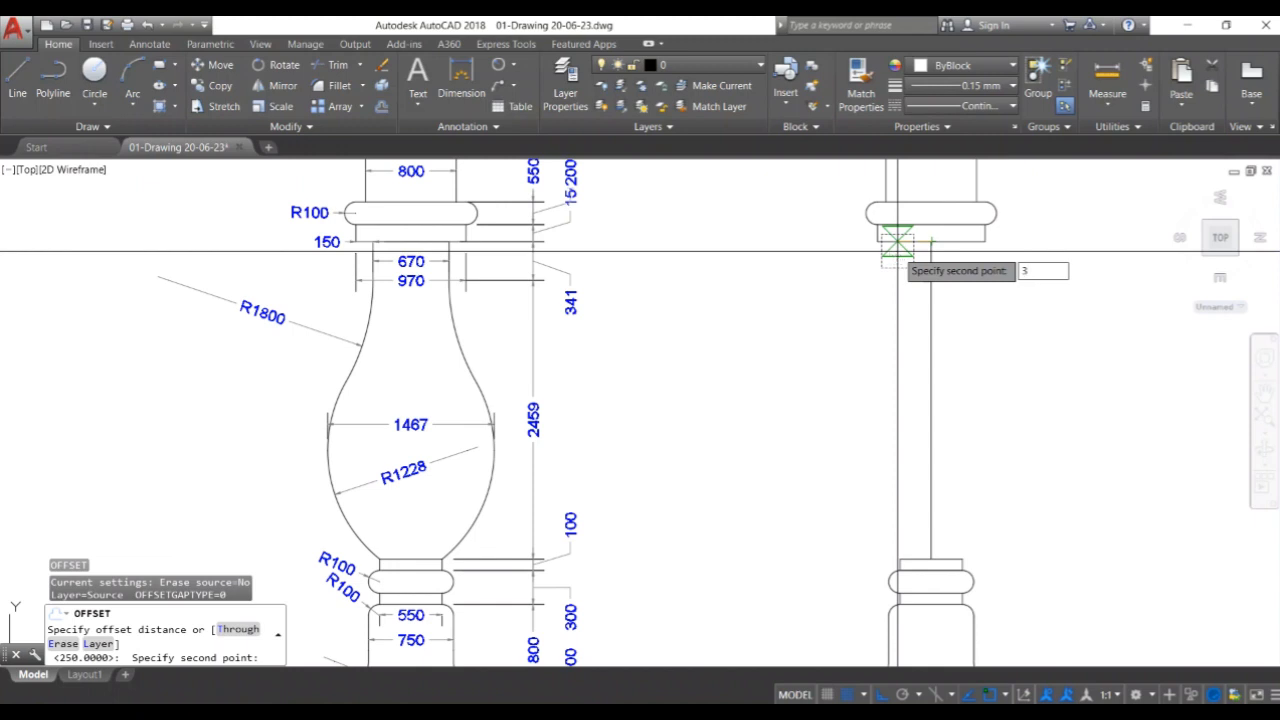
{"action": "key", "text": "Return"}
{"action": "left_click", "coordinate": [934, 302]}
{"action": "left_click", "coordinate": [877, 314]}
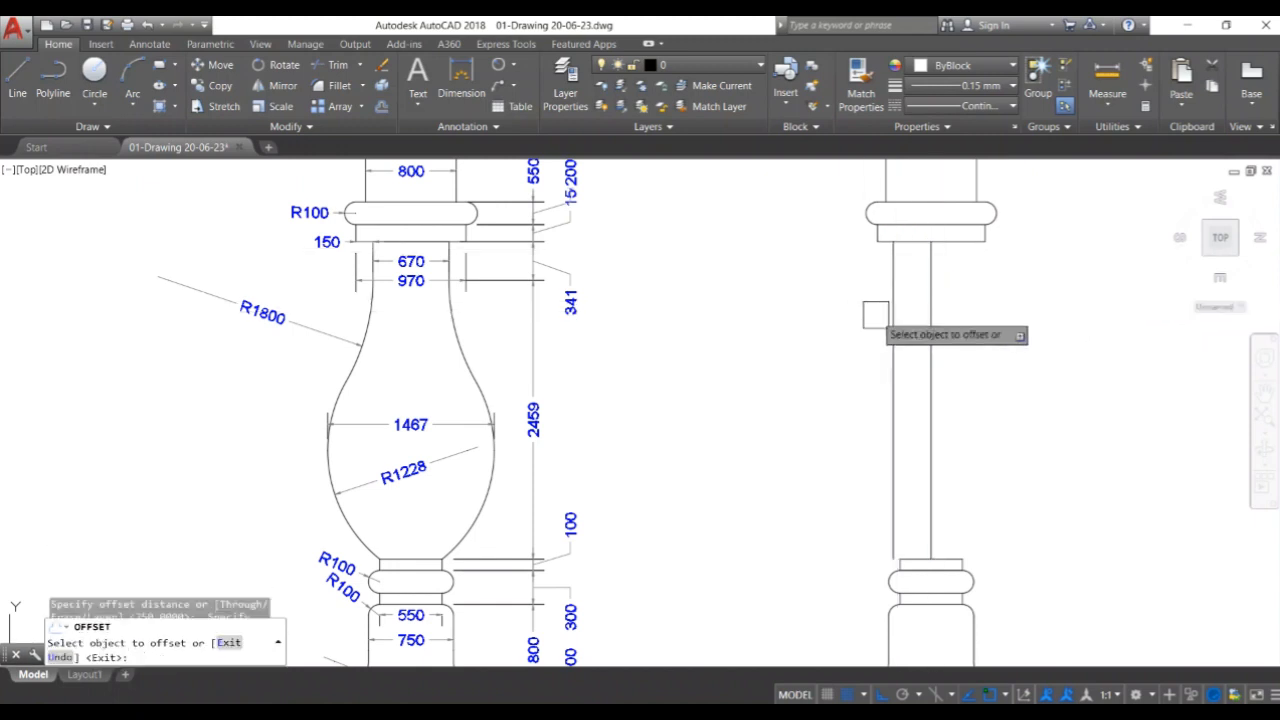
{"action": "left_click", "coordinate": [931, 318]}
{"action": "left_click", "coordinate": [1012, 325]}
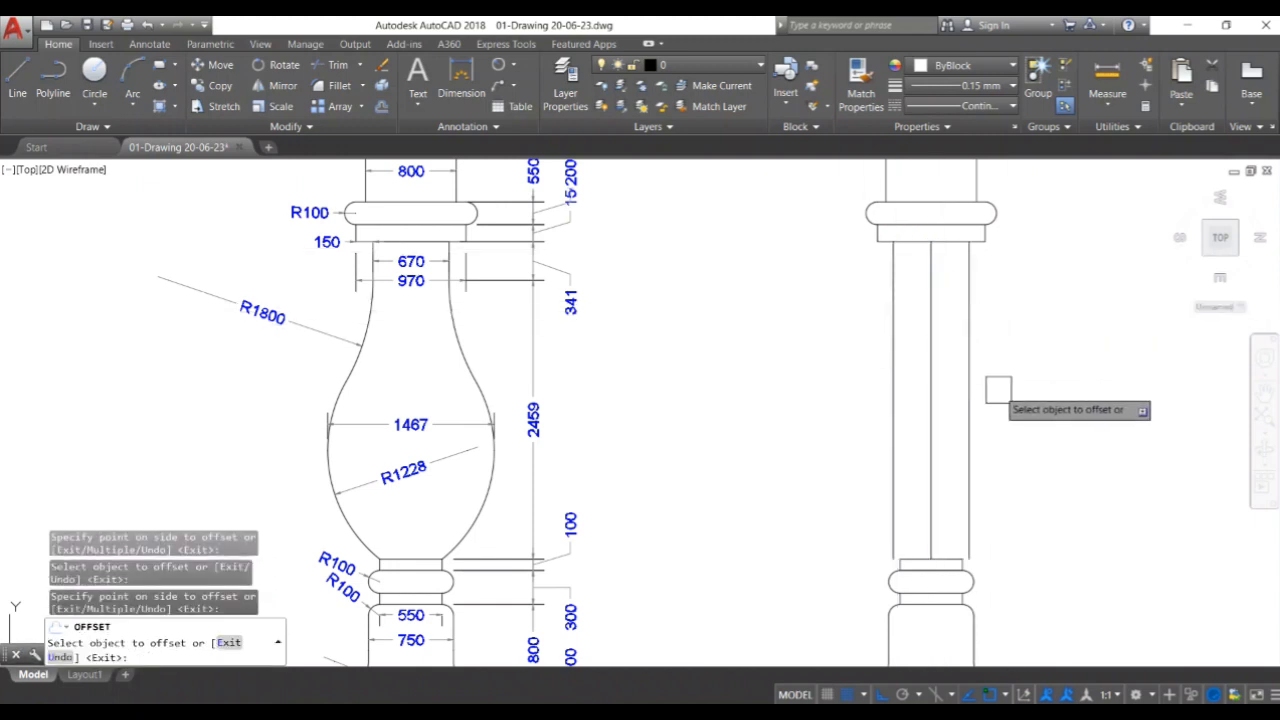
Offset the right neck line 335 outward and erase the resulting line again.
{"action": "middle_click_drag", "start_coordinate": [1007, 389], "coordinate": [991, 410]}
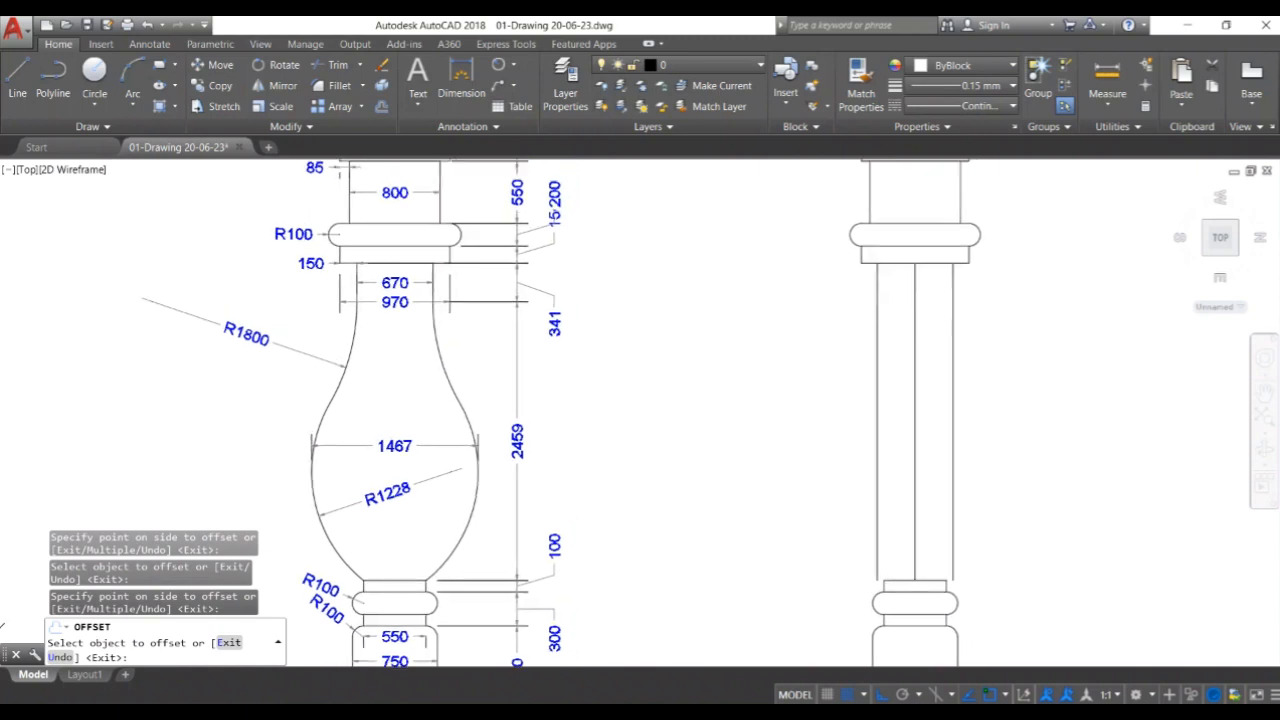
{"action": "left_click", "coordinate": [953, 400]}
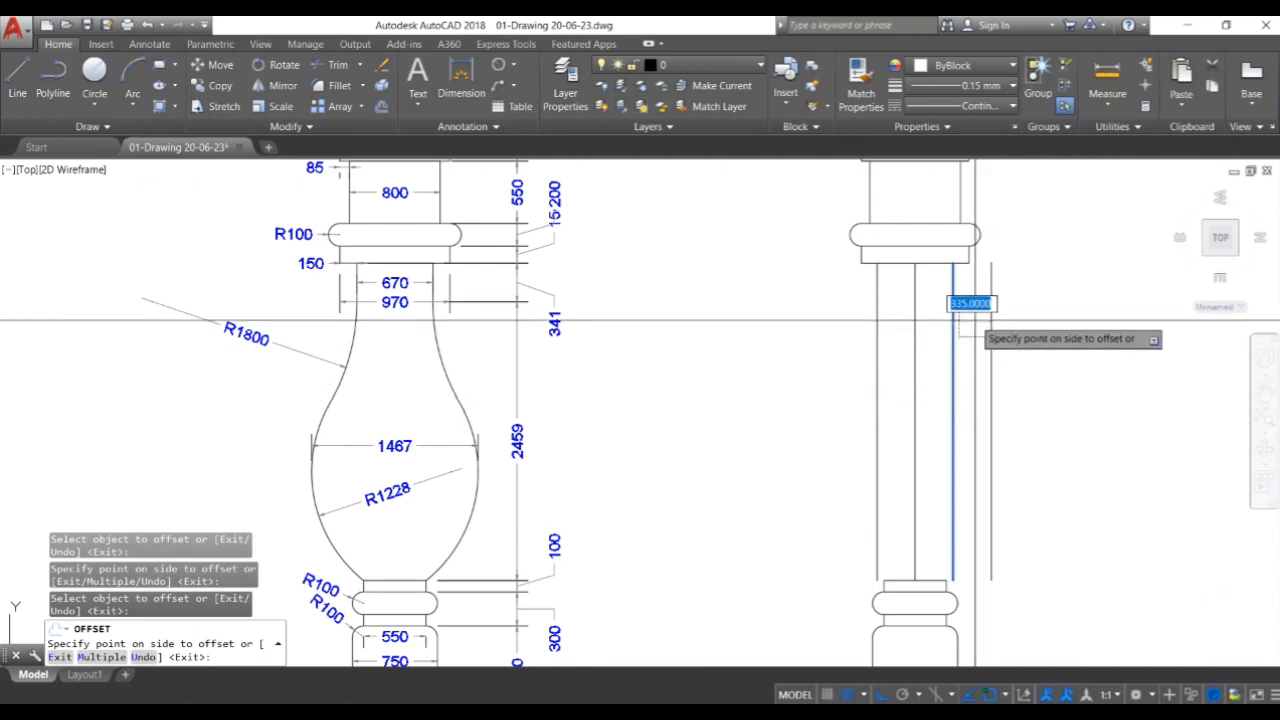
{"action": "left_click", "coordinate": [972, 272]}
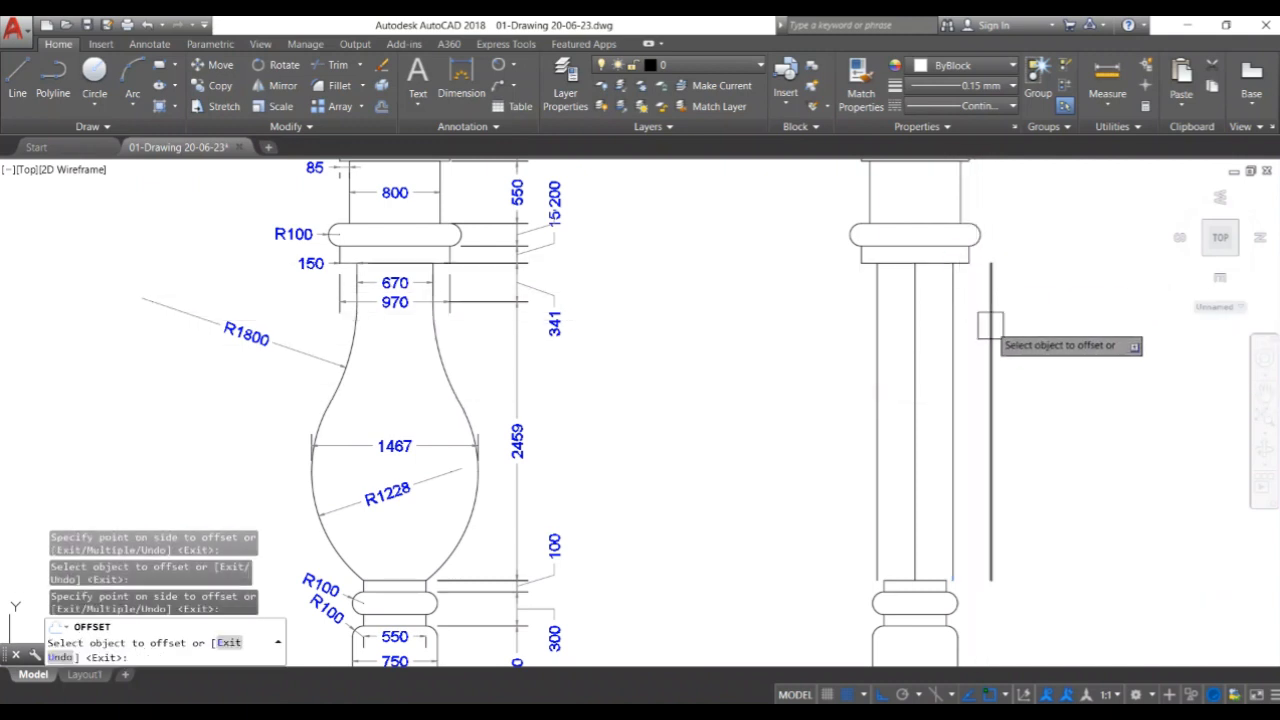
{"action": "key", "text": "Return"}
{"action": "left_click", "coordinate": [990, 322]}
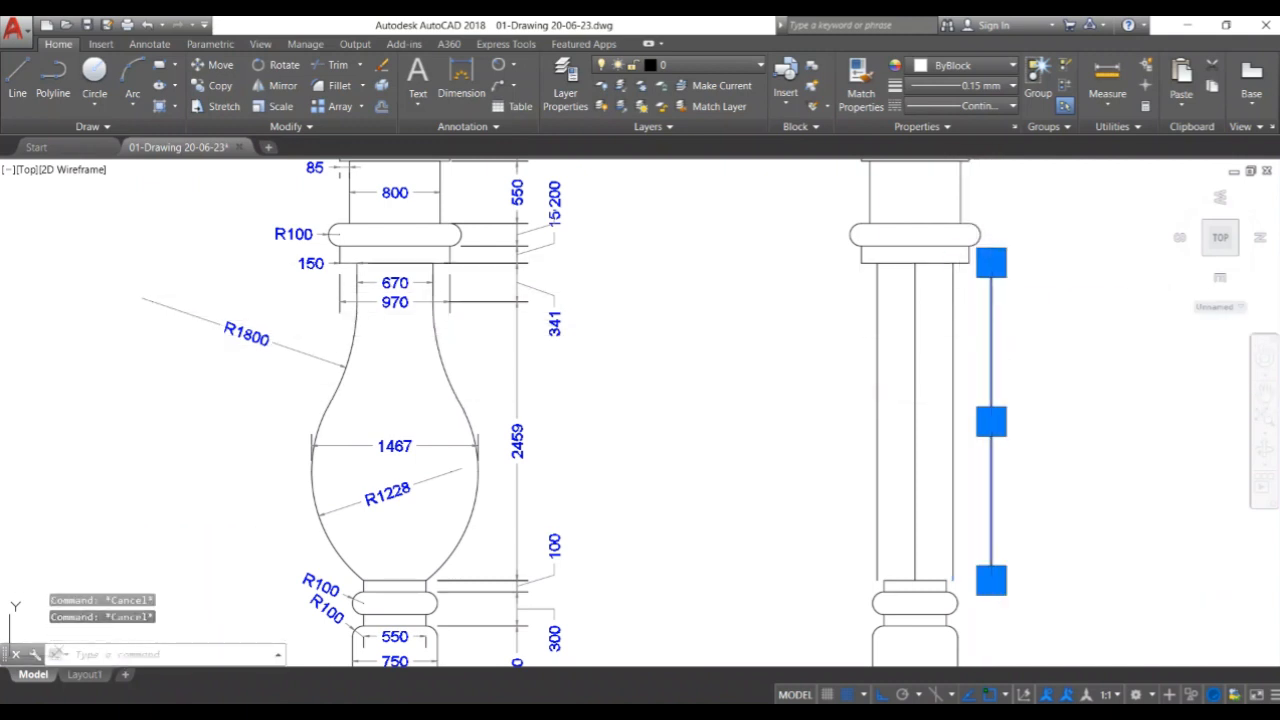
{"action": "key", "text": "Delete"}
Copy the right neck line from its top end to the lower right corner of the band above.
{"action": "type", "text": "o"}
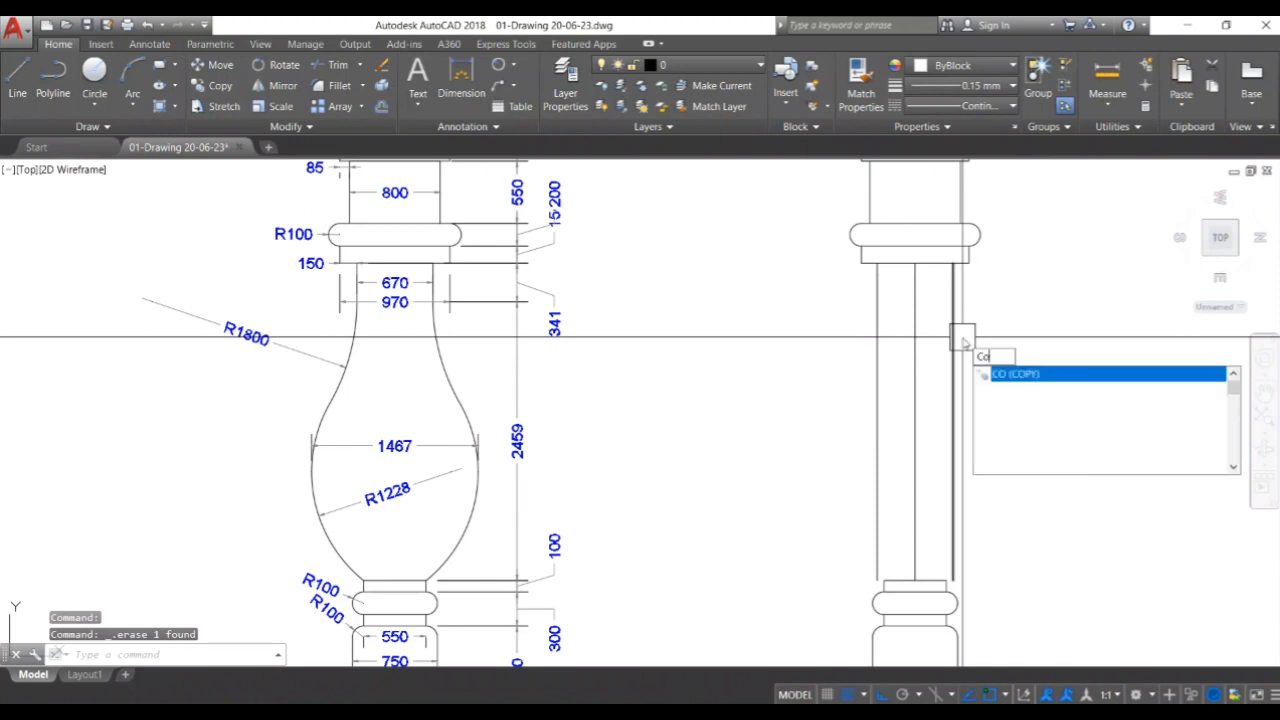
{"action": "key", "text": "Return"}
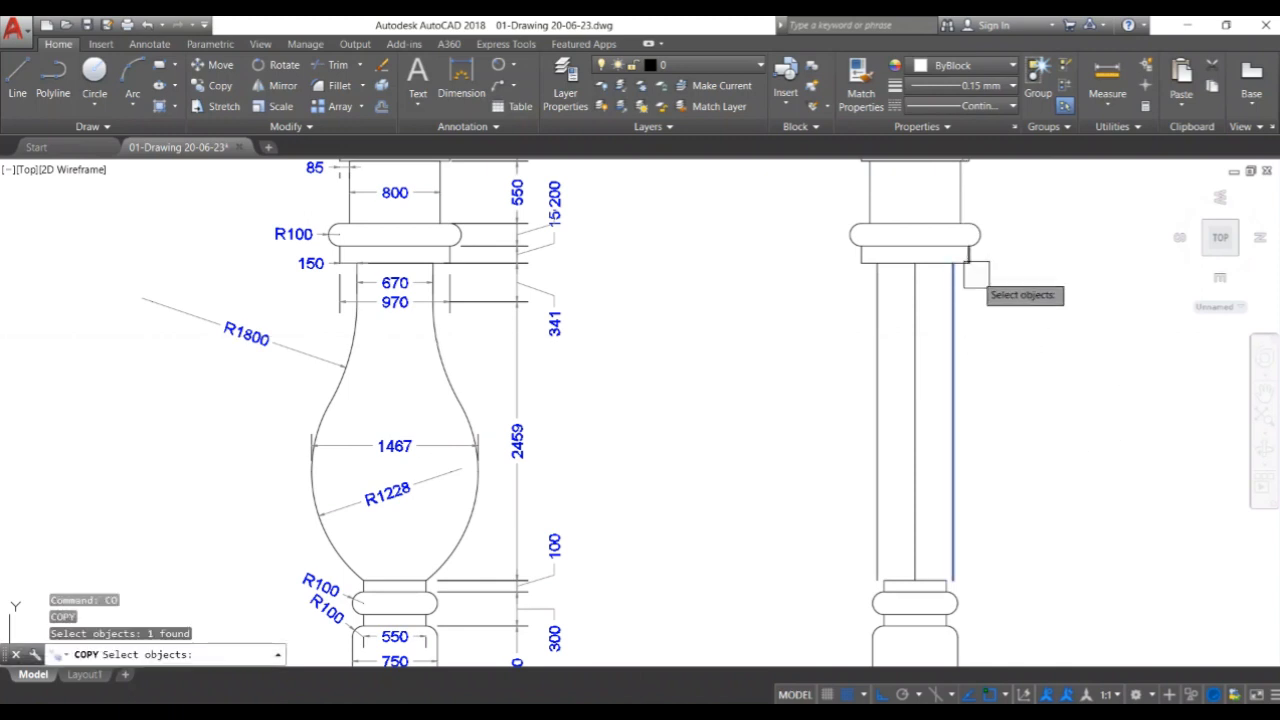
{"action": "key", "text": "Return"}
{"action": "left_click", "coordinate": [952, 263]}
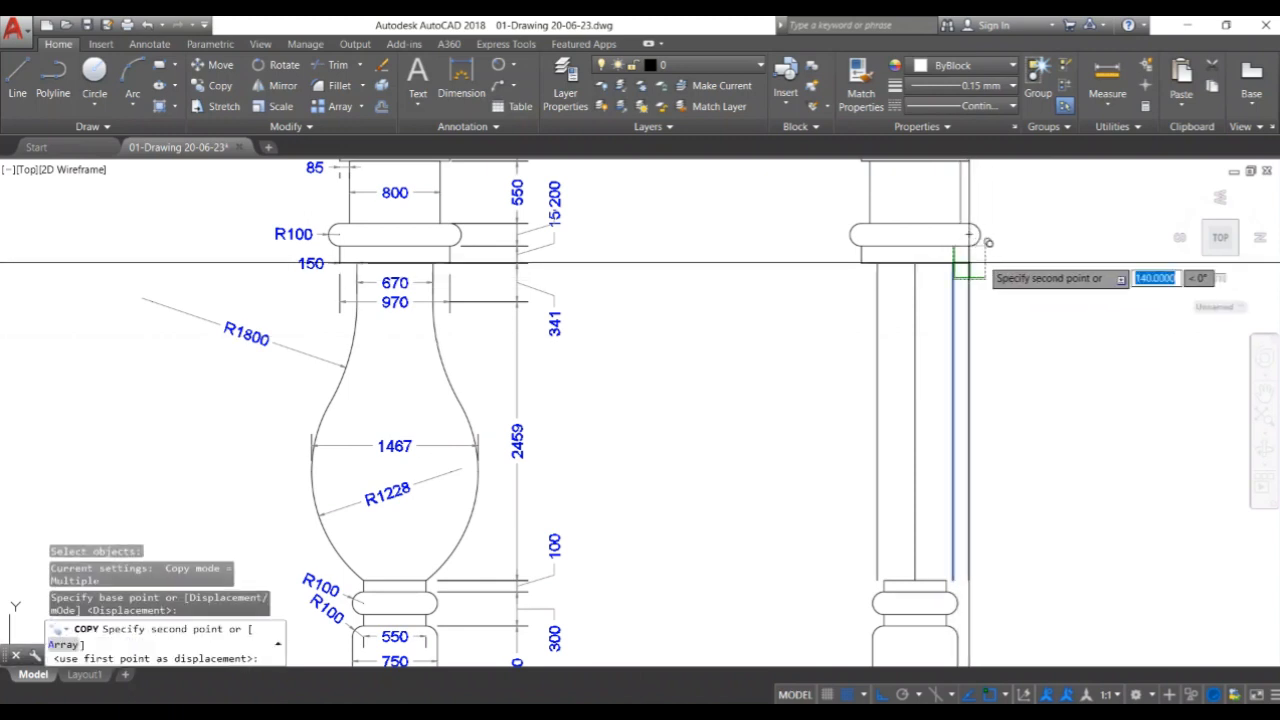
{"action": "key", "text": "Return"}
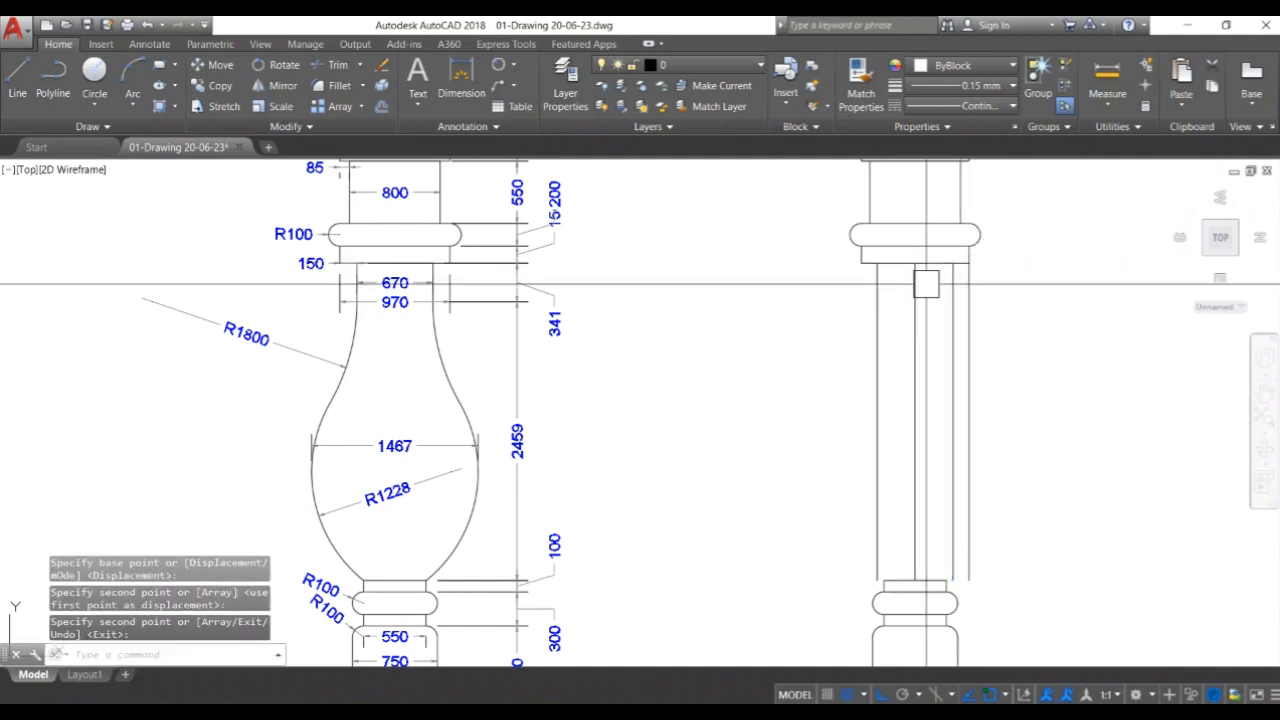
Mirror the copied outer vertical line to the left side about the centre line, keeping the original.
{"action": "left_click", "coordinate": [969, 336]}
{"action": "type", "text": "mi"}
{"action": "key", "text": "Return"}
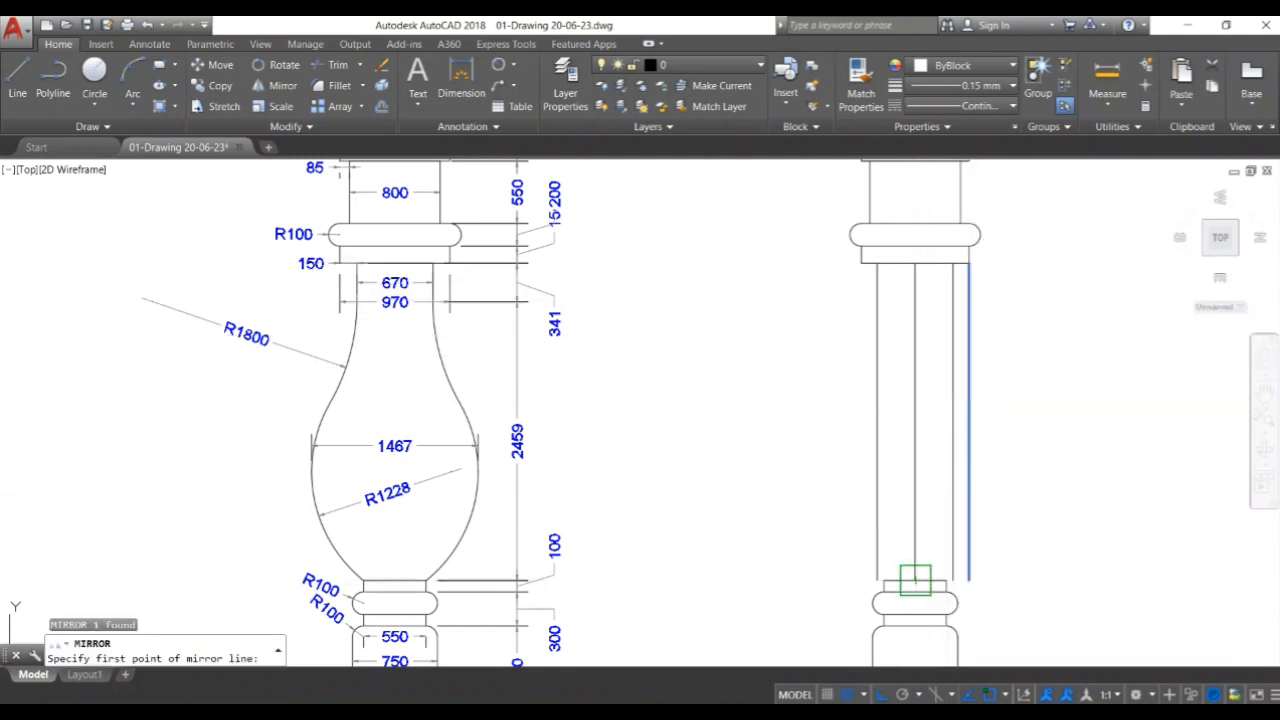
{"action": "left_click", "coordinate": [914, 580]}
{"action": "left_click", "coordinate": [912, 522]}
{"action": "key", "text": "Return"}
Measure the vertical extent of the reference baluster's upper right curve, from its lower end to the neck's 341 level, without placing the dimension.
{"action": "scroll", "coordinate": [1013, 470], "scroll_direction": "down", "scroll_amount": 2}
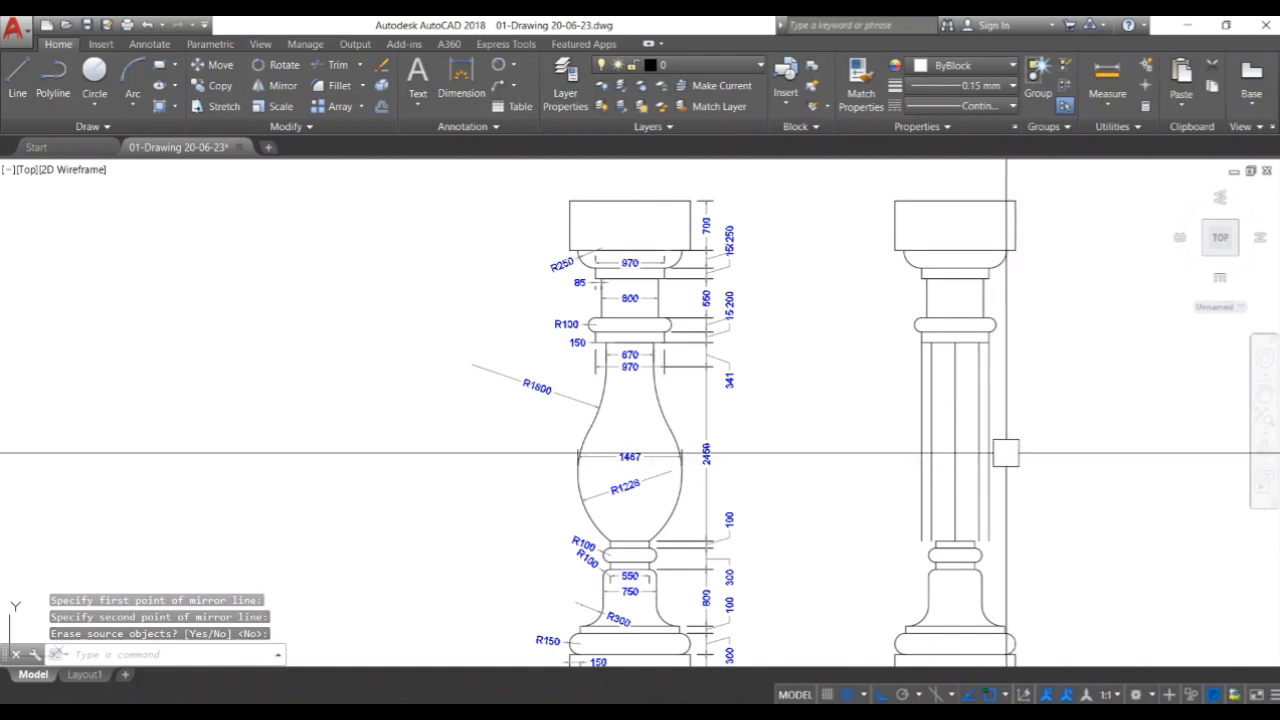
{"action": "scroll", "coordinate": [950, 396], "scroll_direction": "up", "scroll_amount": 2}
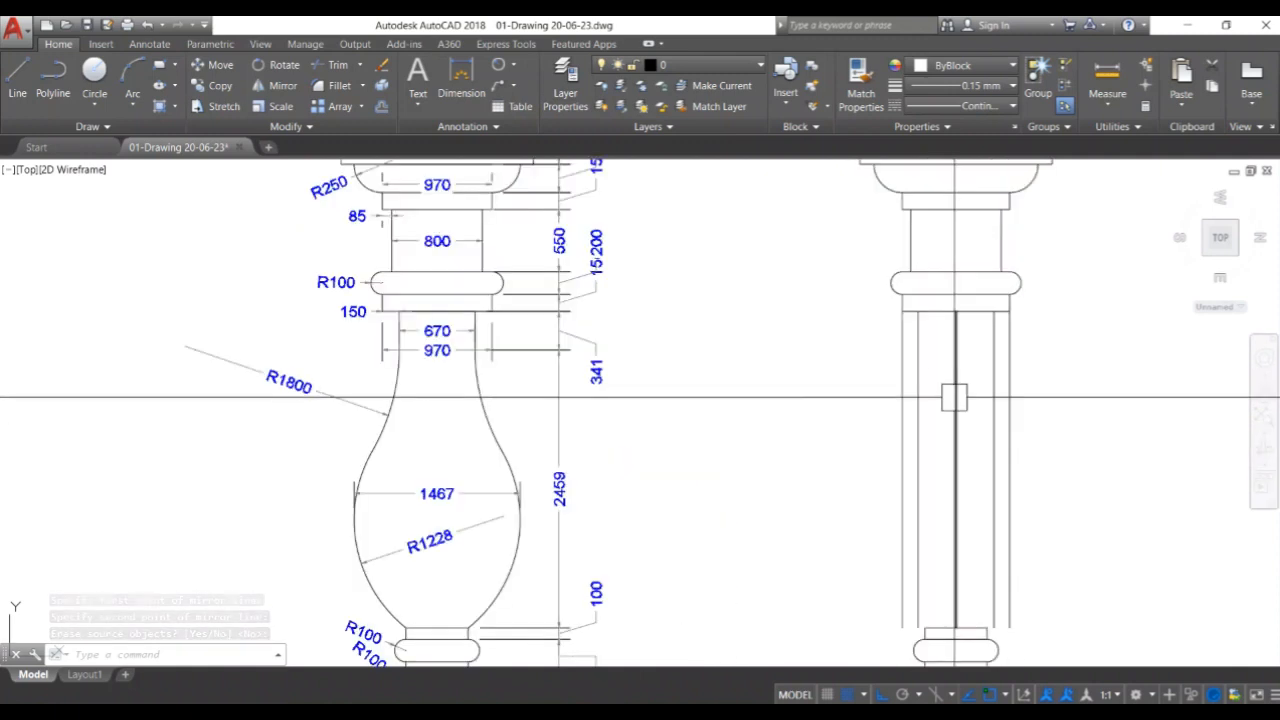
{"action": "scroll", "coordinate": [945, 402], "scroll_direction": "up", "scroll_amount": 2}
{"action": "scroll", "coordinate": [929, 412], "scroll_direction": "down", "scroll_amount": 2}
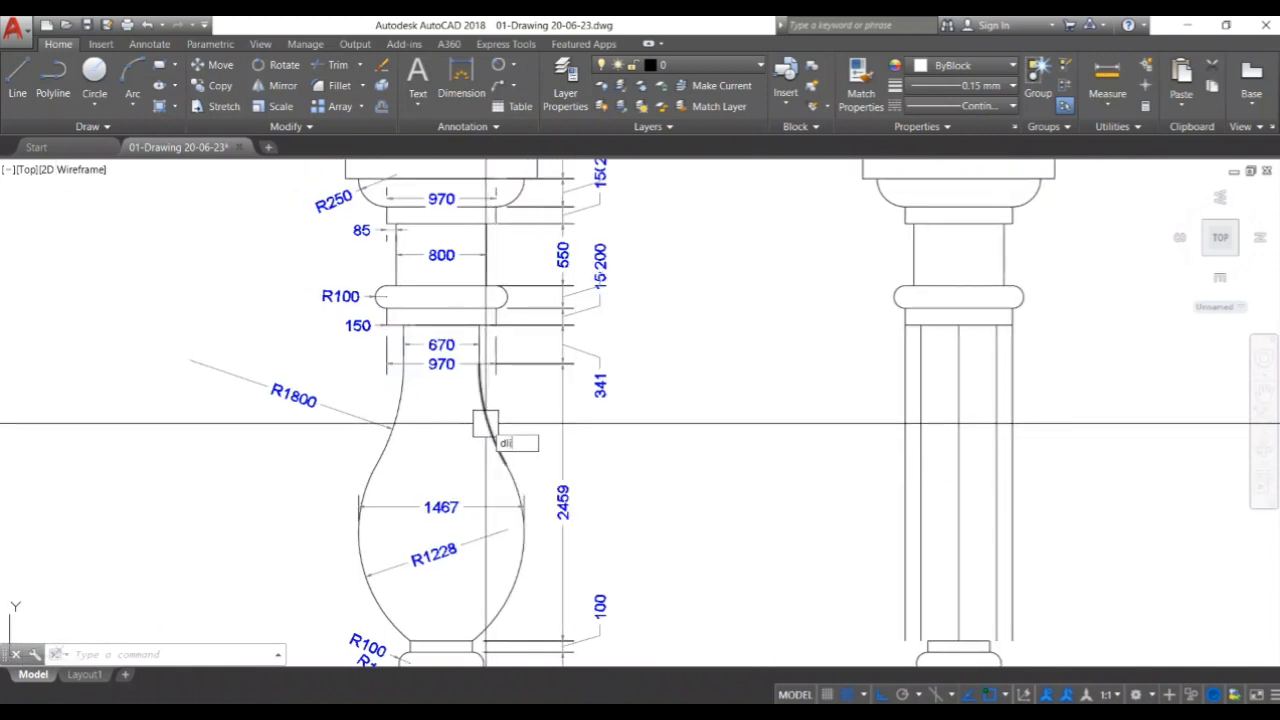
{"action": "key", "text": "Return"}
{"action": "left_click", "coordinate": [505, 463]}
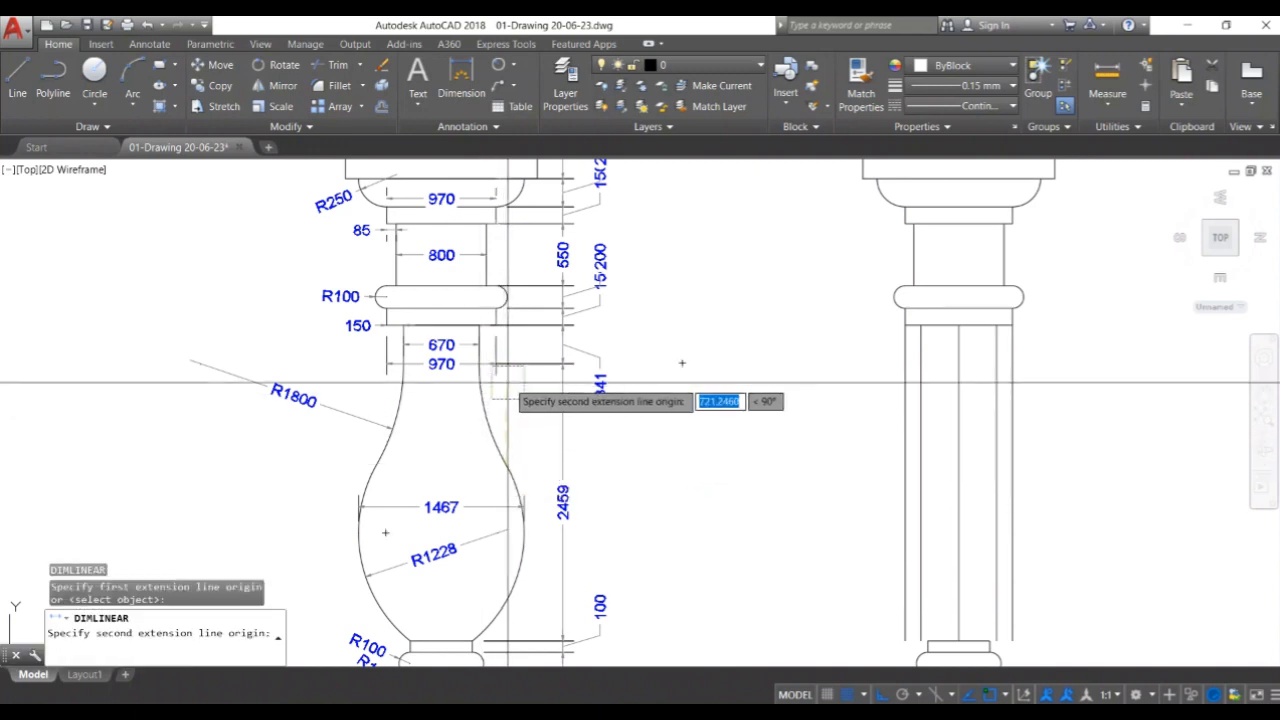
{"action": "left_click", "coordinate": [502, 363]}
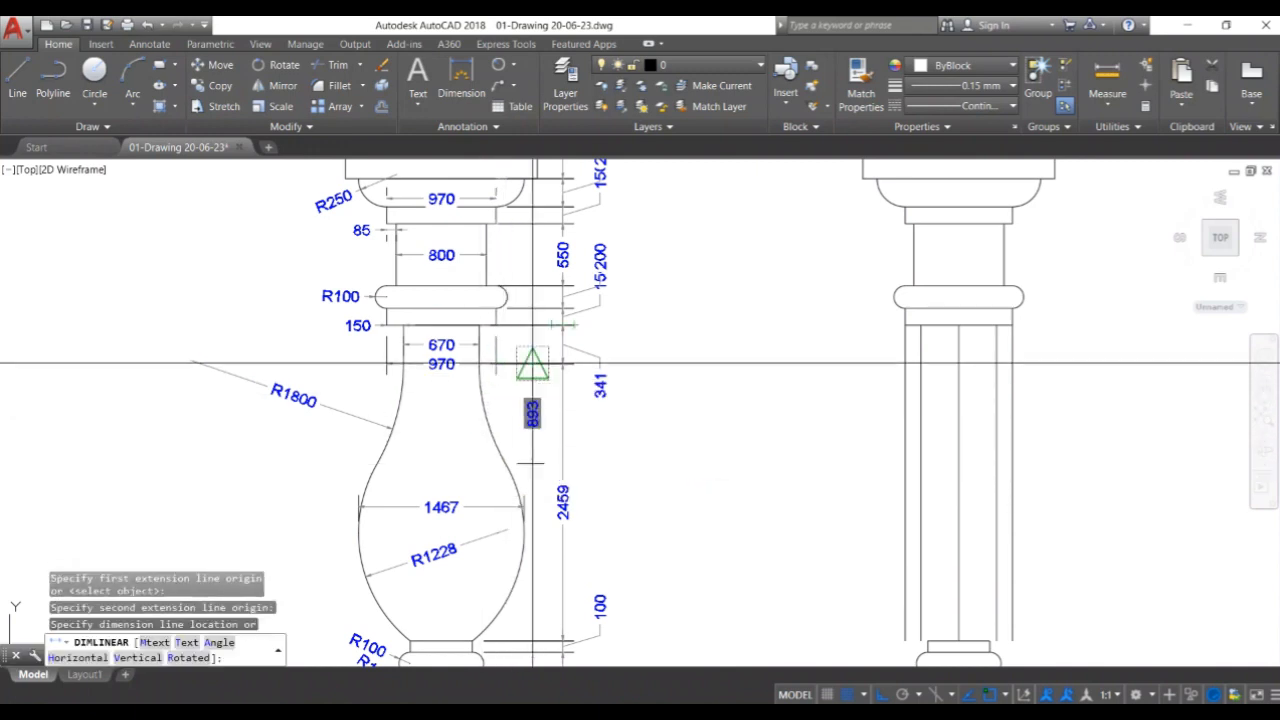
{"action": "key", "text": "Escape"}
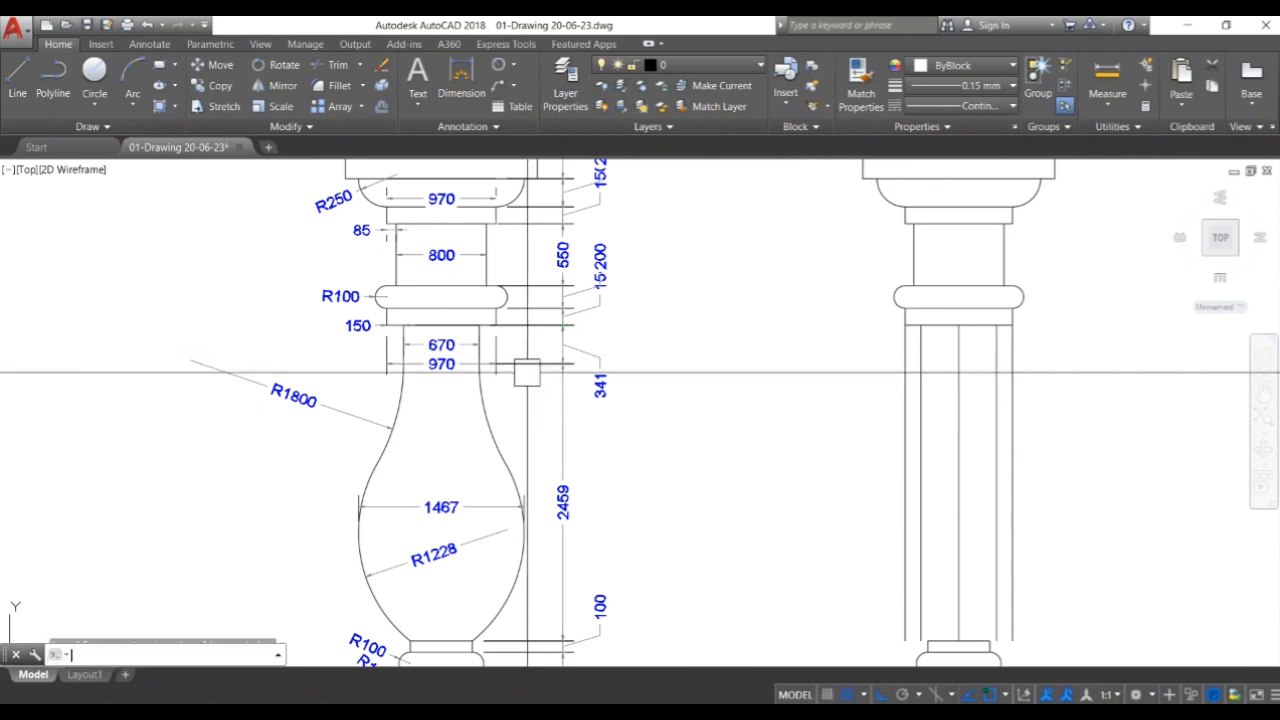
Offset the lower edge of the band above the neck 341 downward to mark where the neck ends.
{"action": "middle_click_drag", "start_coordinate": [843, 424], "coordinate": [783, 434]}
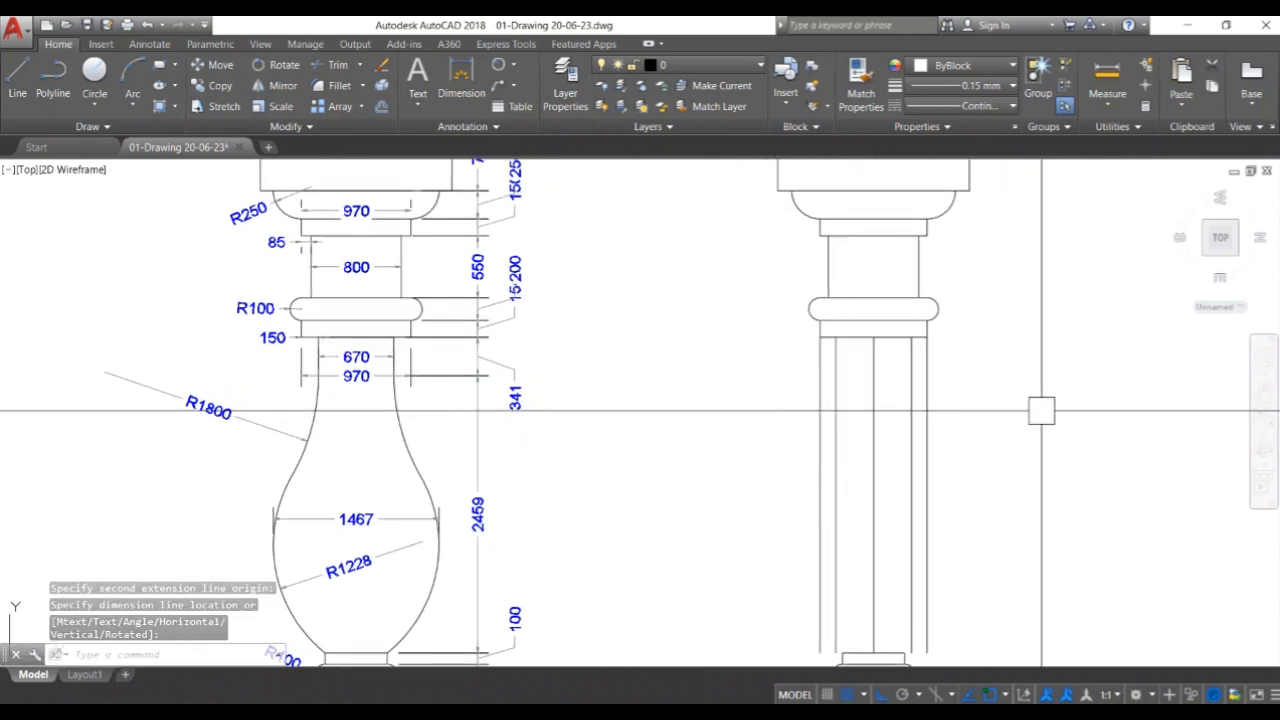
{"action": "type", "text": "o"}
{"action": "key", "text": "Return"}
{"action": "left_click", "coordinate": [921, 345]}
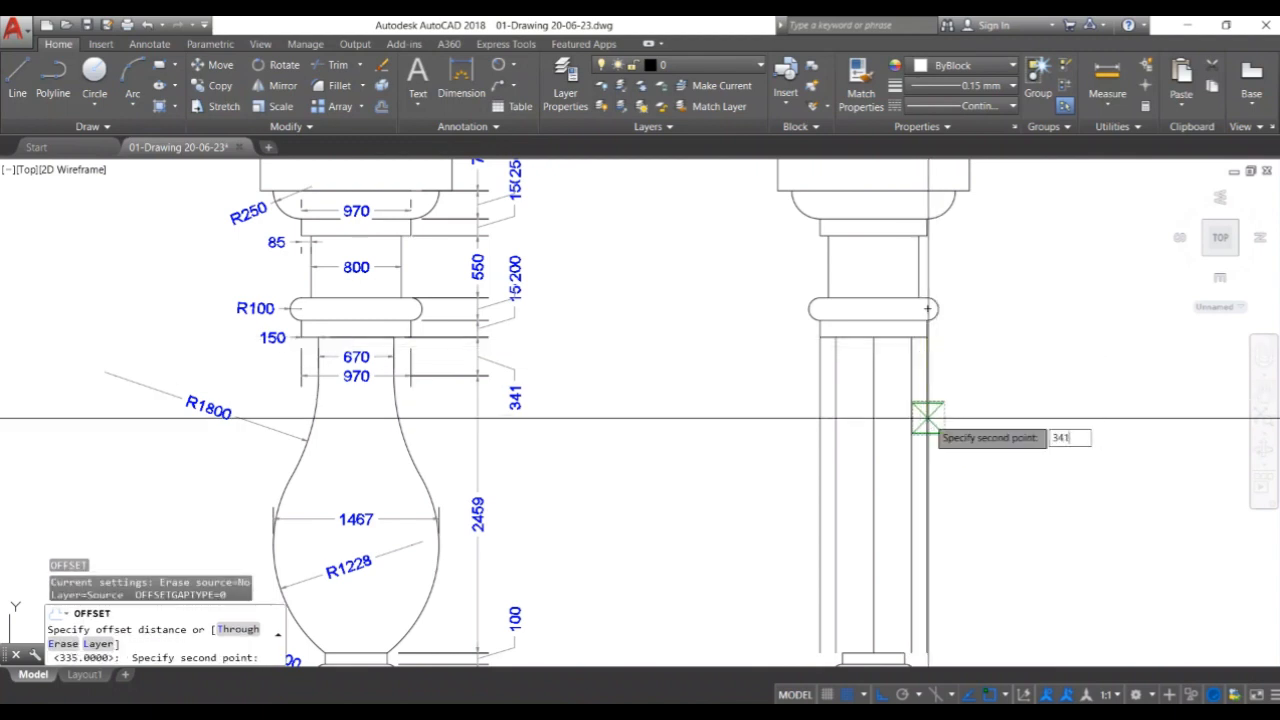
{"action": "left_click", "coordinate": [927, 418]}
{"action": "scroll", "coordinate": [905, 380], "scroll_direction": "up", "scroll_amount": 2}
{"action": "left_click", "coordinate": [860, 292]}
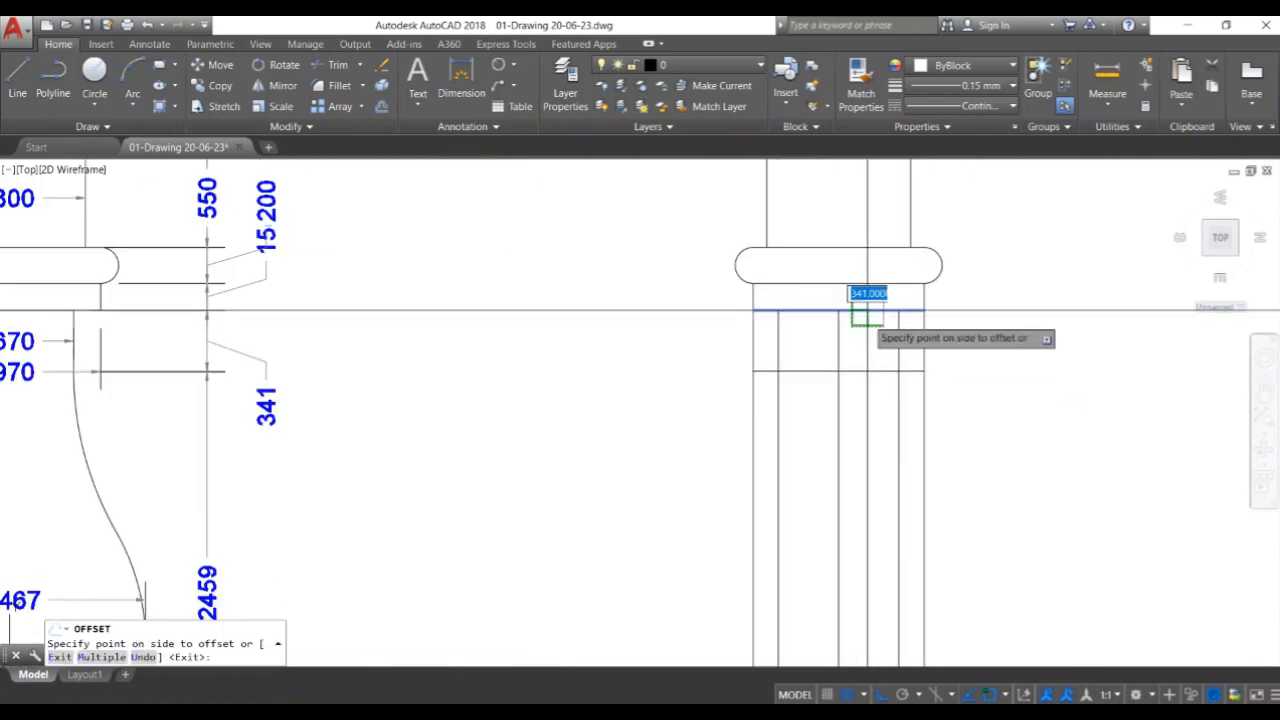
{"action": "left_click", "coordinate": [858, 385]}
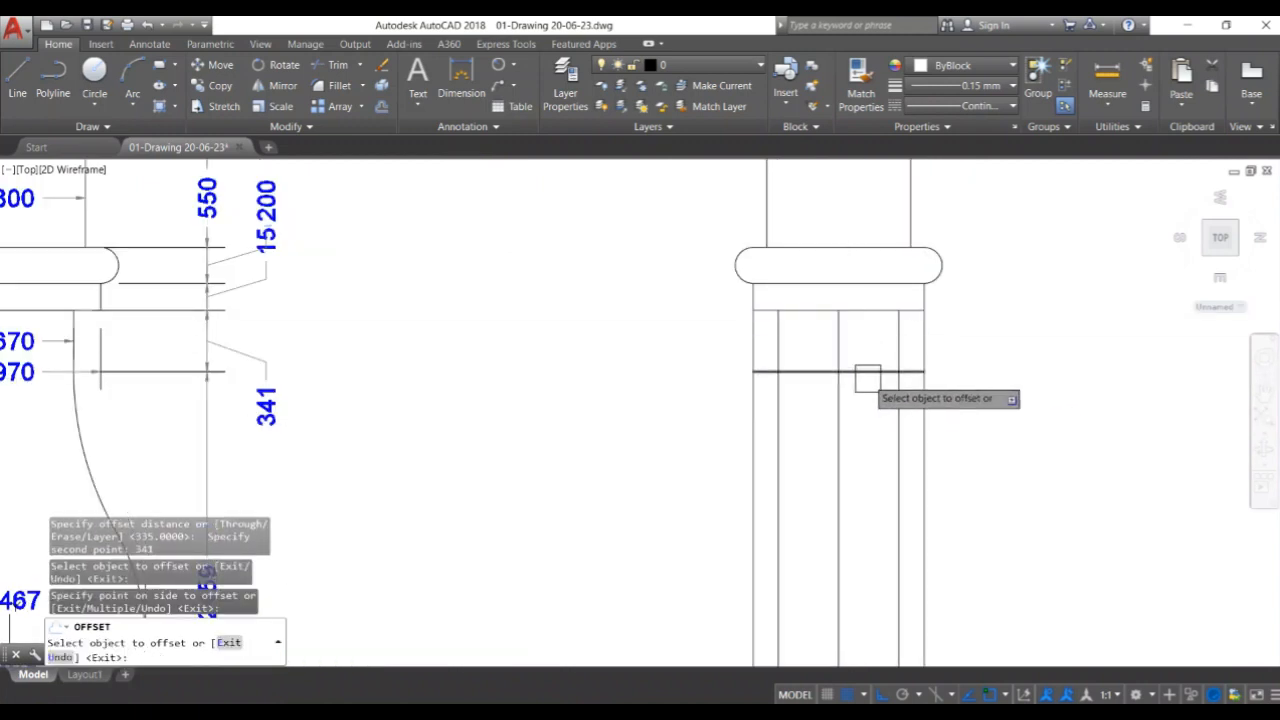
Offset the horizontal line marking the neck's end by 893 downward.
{"action": "left_click", "coordinate": [867, 372]}
{"action": "scroll", "coordinate": [866, 405], "scroll_direction": "down", "scroll_amount": 3}
{"action": "scroll", "coordinate": [866, 402], "scroll_direction": "up", "scroll_amount": 2}
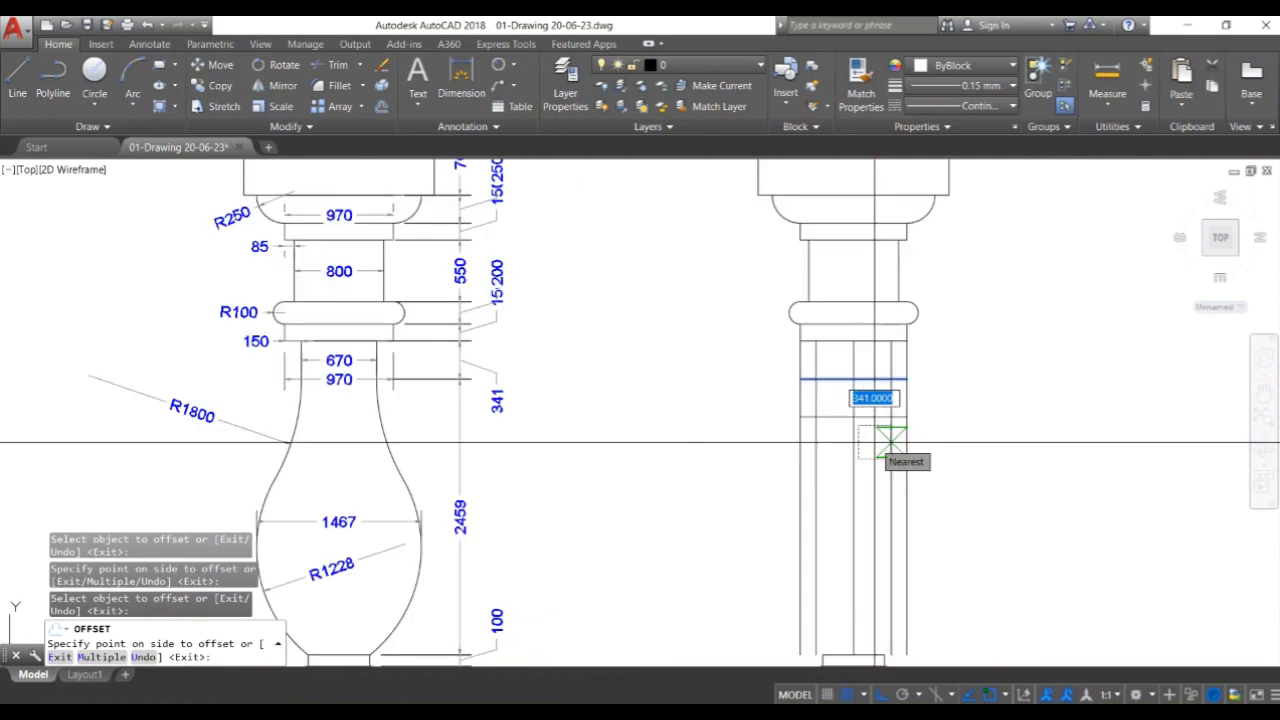
{"action": "scroll", "coordinate": [874, 441], "scroll_direction": "up", "scroll_amount": 2}
{"action": "type", "text": "89"}
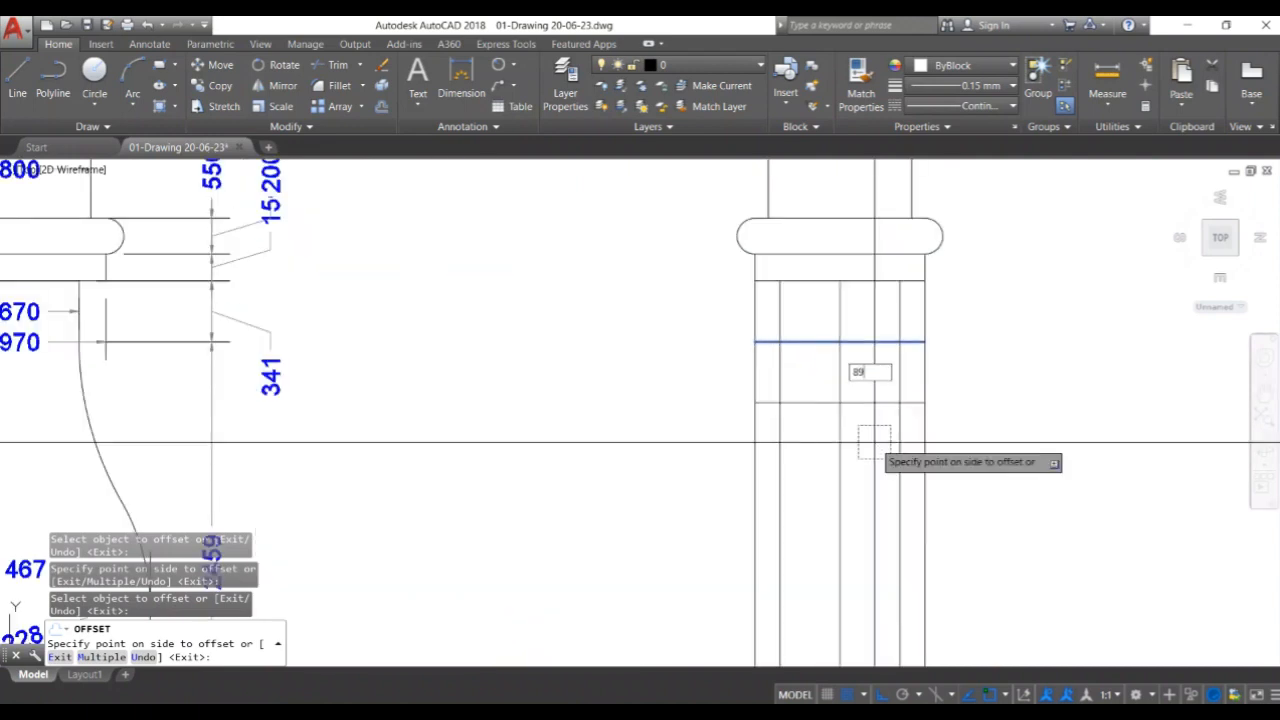
{"action": "type", "text": "3"}
{"action": "key", "text": "Return"}
{"action": "scroll", "coordinate": [1027, 458], "scroll_direction": "down", "scroll_amount": 2}
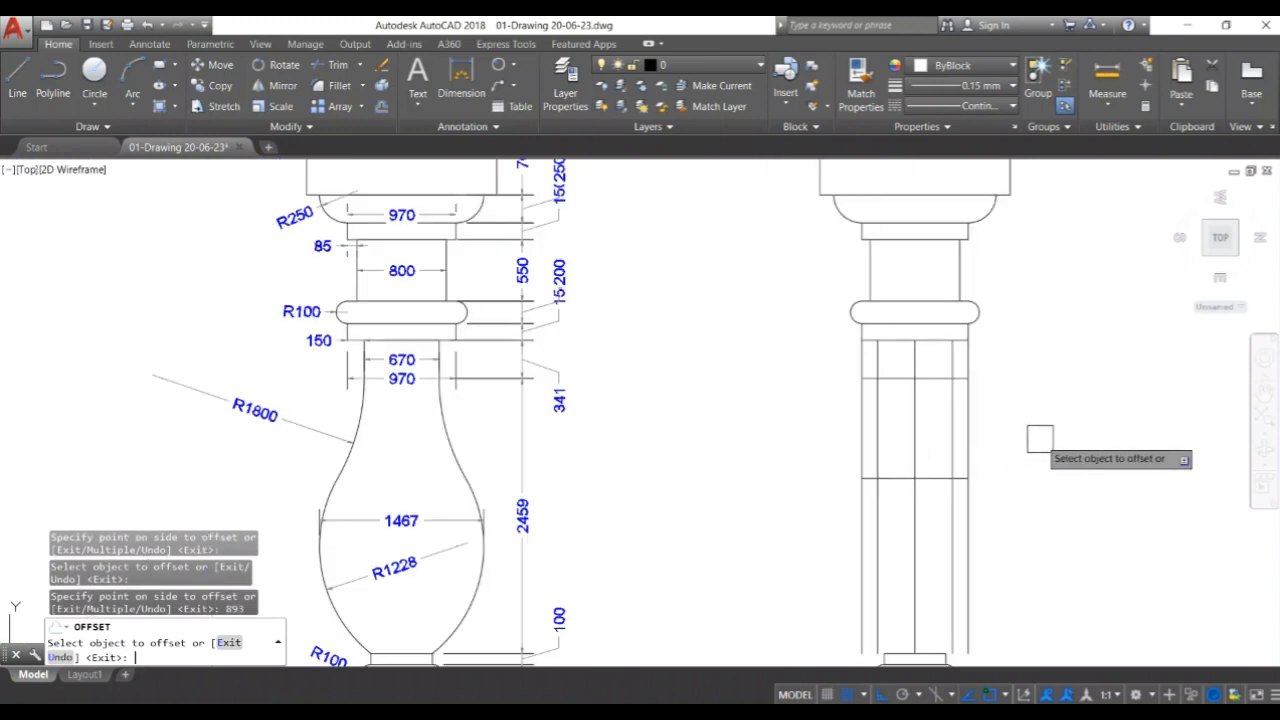
{"action": "key", "text": "Escape"}
Try to draw a circle of radius 1800 tangent to the outer right vertical line and the right neck line at the neck-end level.
{"action": "type", "text": "c"}
{"action": "key", "text": "Return"}
{"action": "type", "text": "ter point for circle or :"}
{"action": "key", "text": "Return"}
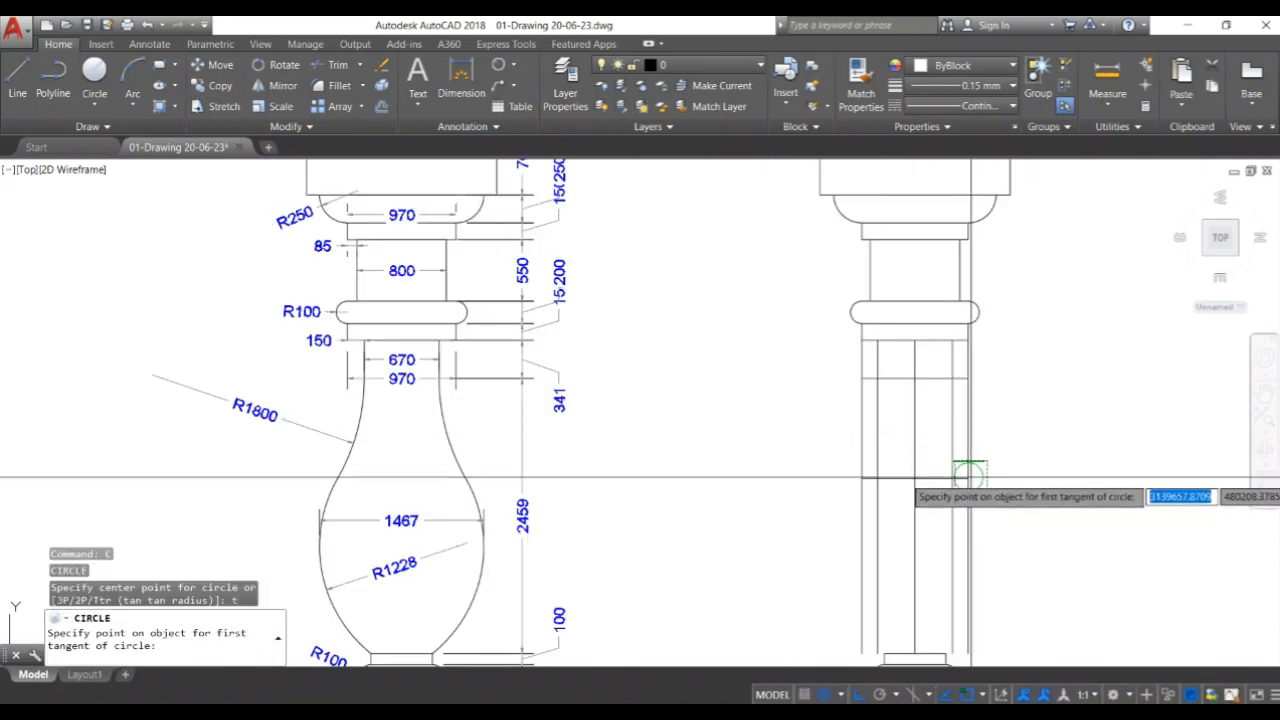
{"action": "left_click", "coordinate": [967, 468]}
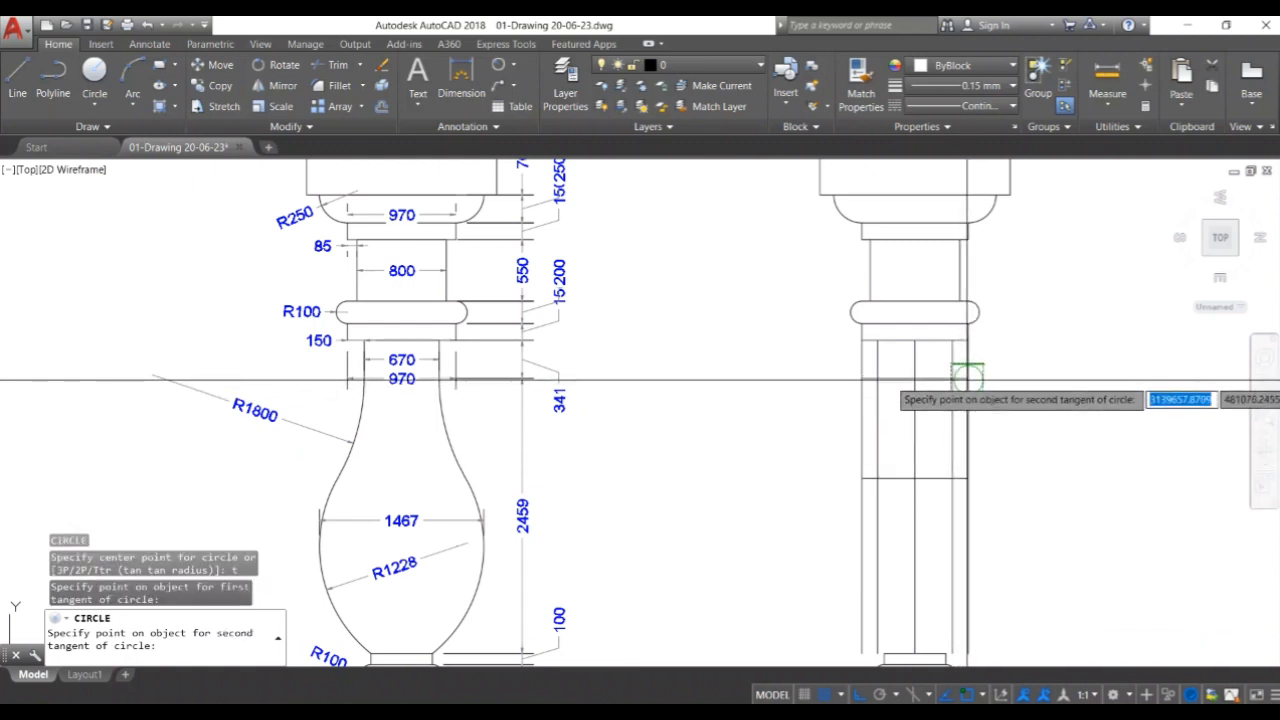
{"action": "left_click", "coordinate": [952, 377]}
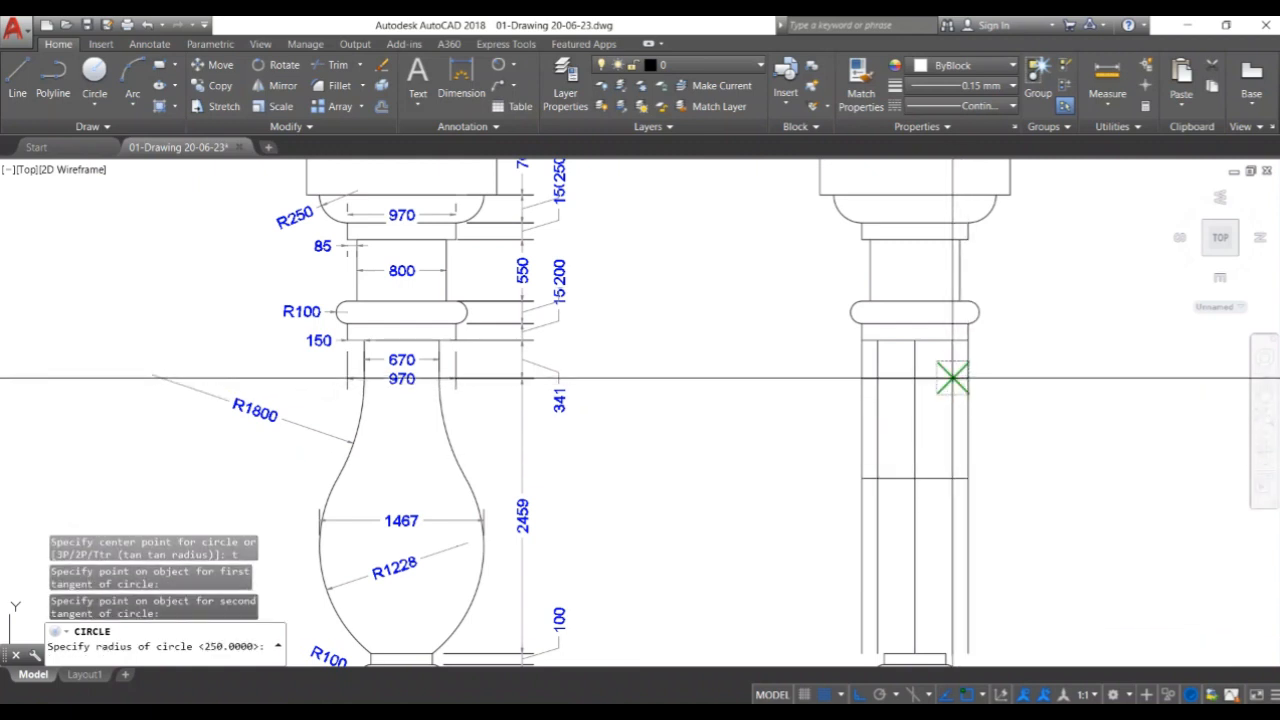
{"action": "type", "text": "18"}
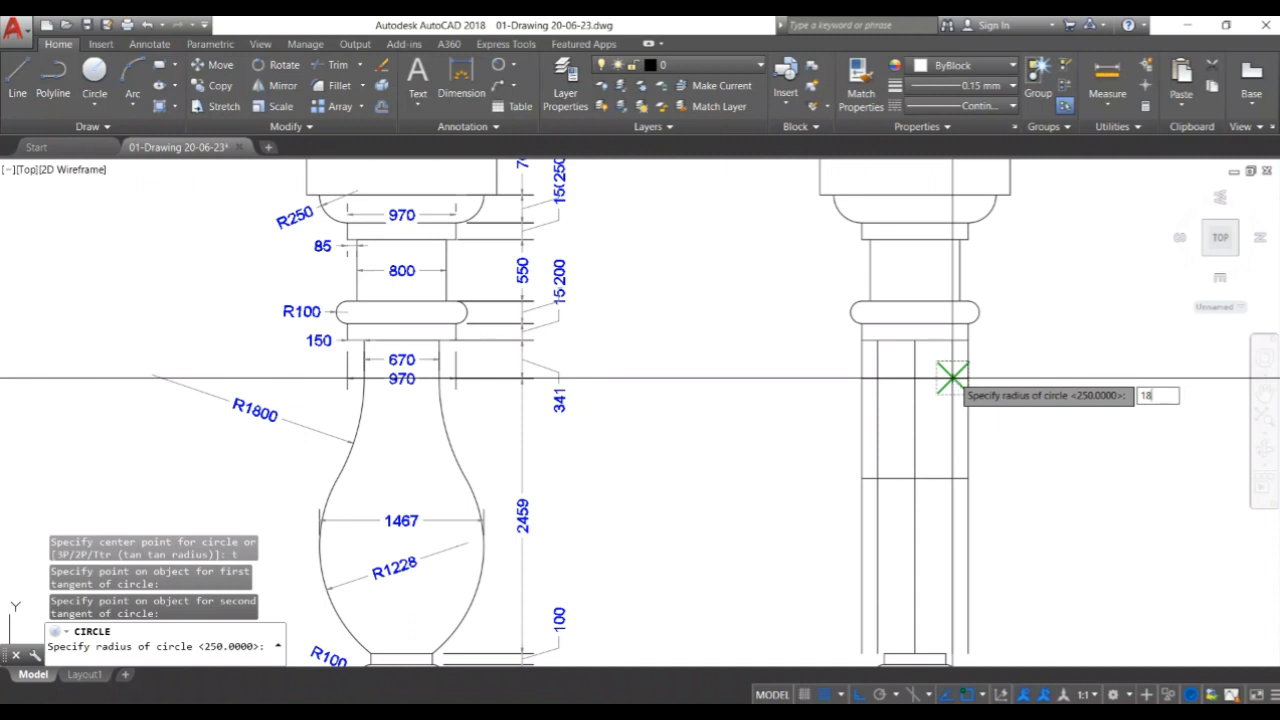
{"action": "type", "text": "00"}
{"action": "key", "text": "Return"}
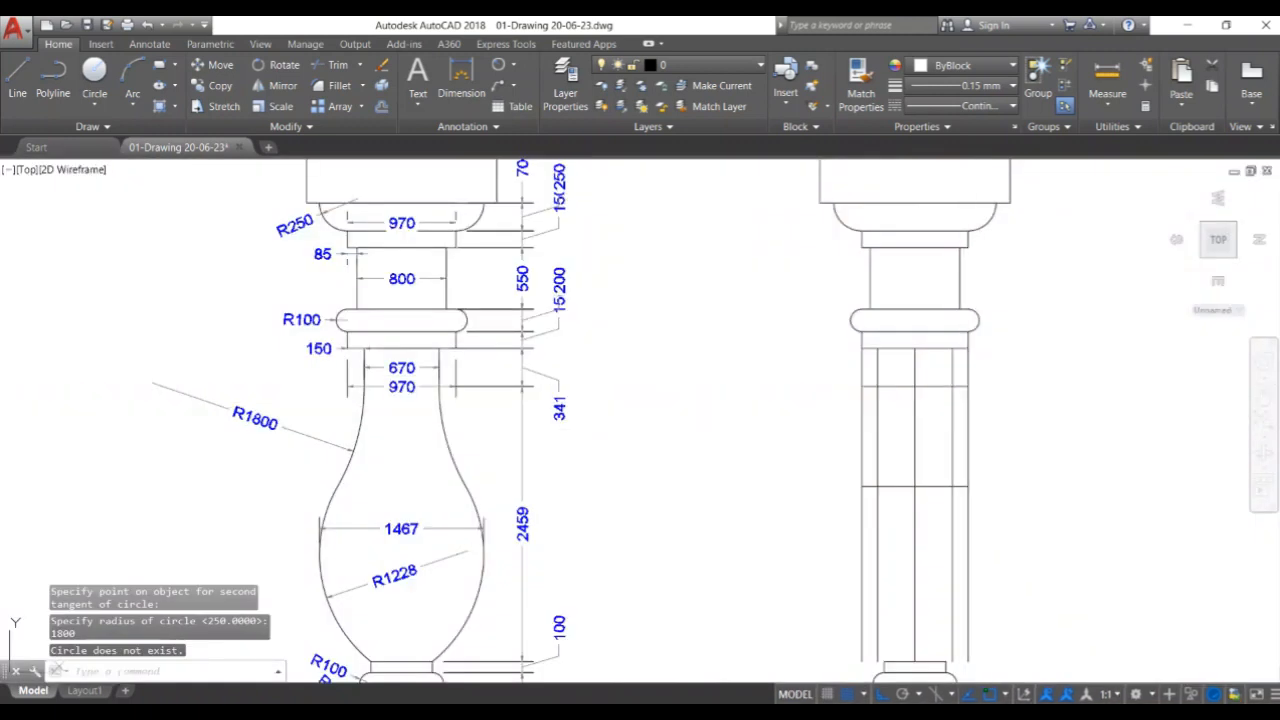
Retry the tangent circle of radius 1800, picking the right neck line slightly below the neck-end level.
{"action": "key", "text": "ctrl+s"}
{"action": "key", "text": "Return"}
{"action": "type", "text": "t"}
{"action": "key", "text": "Return"}
{"action": "scroll", "coordinate": [980, 467], "scroll_direction": "up", "scroll_amount": 4}
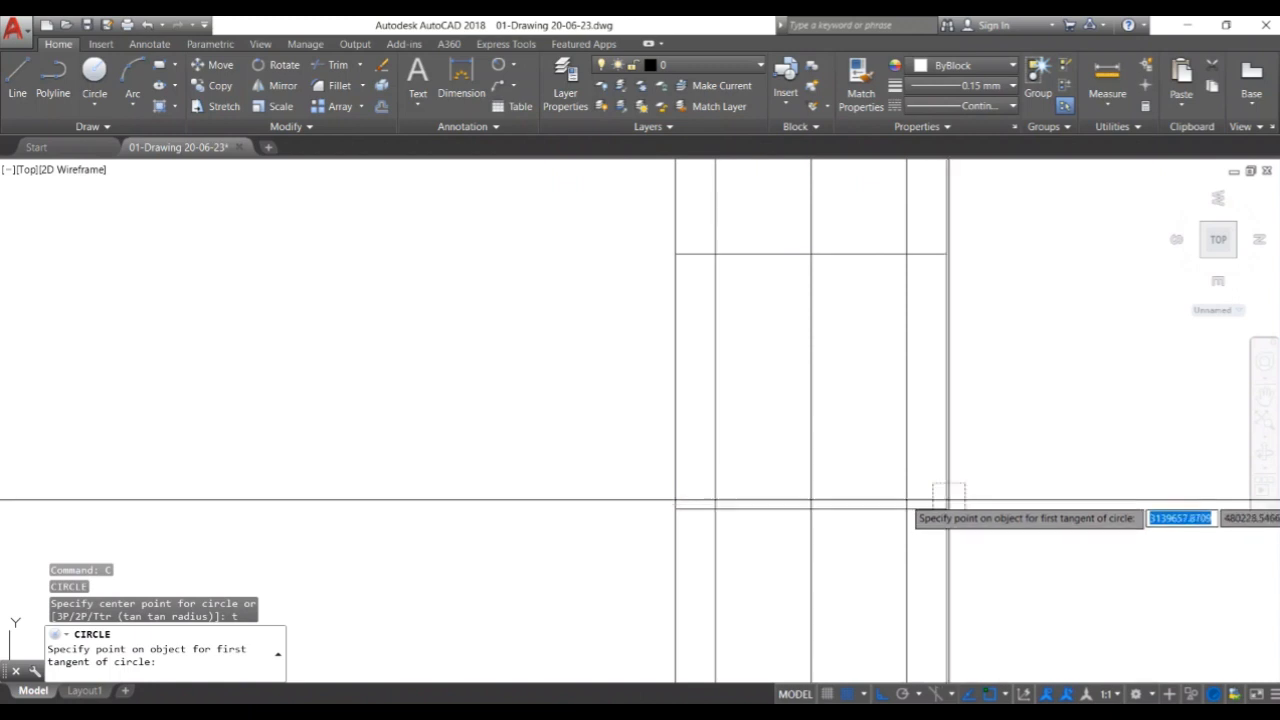
{"action": "left_click", "coordinate": [945, 466]}
{"action": "left_click", "coordinate": [905, 295]}
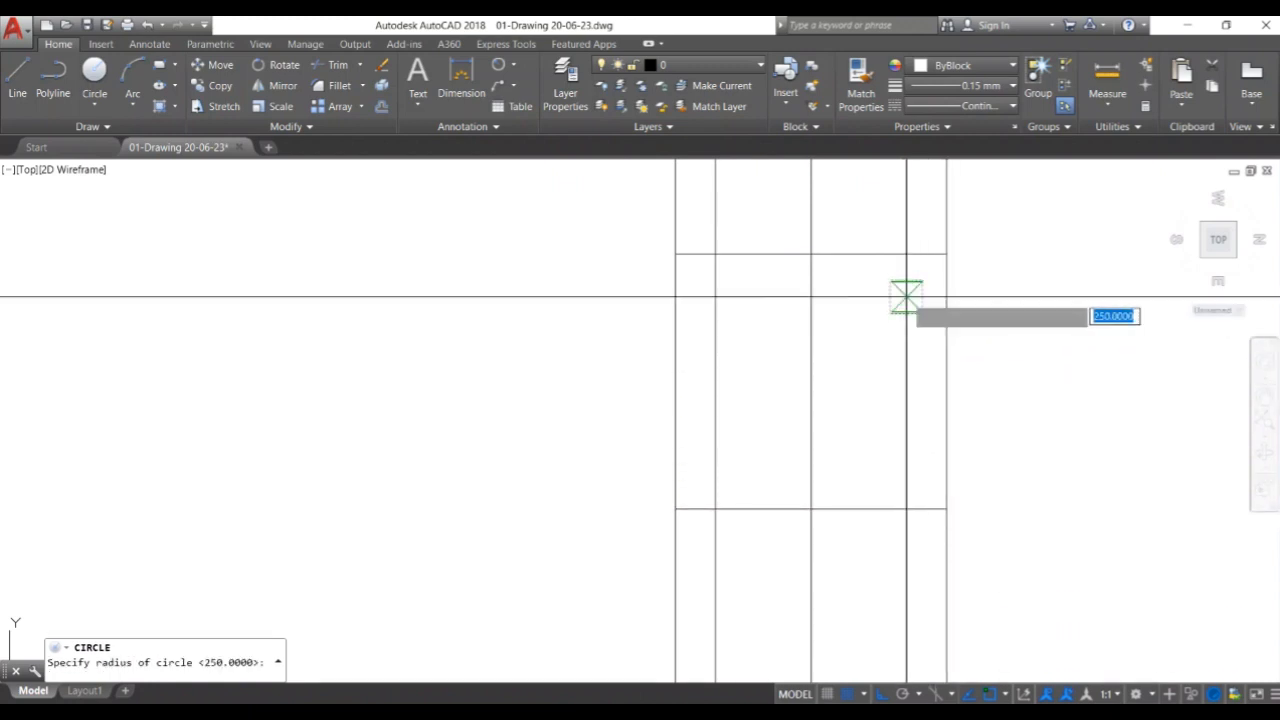
{"action": "type", "text": "1800"}
{"action": "key", "text": "Return"}
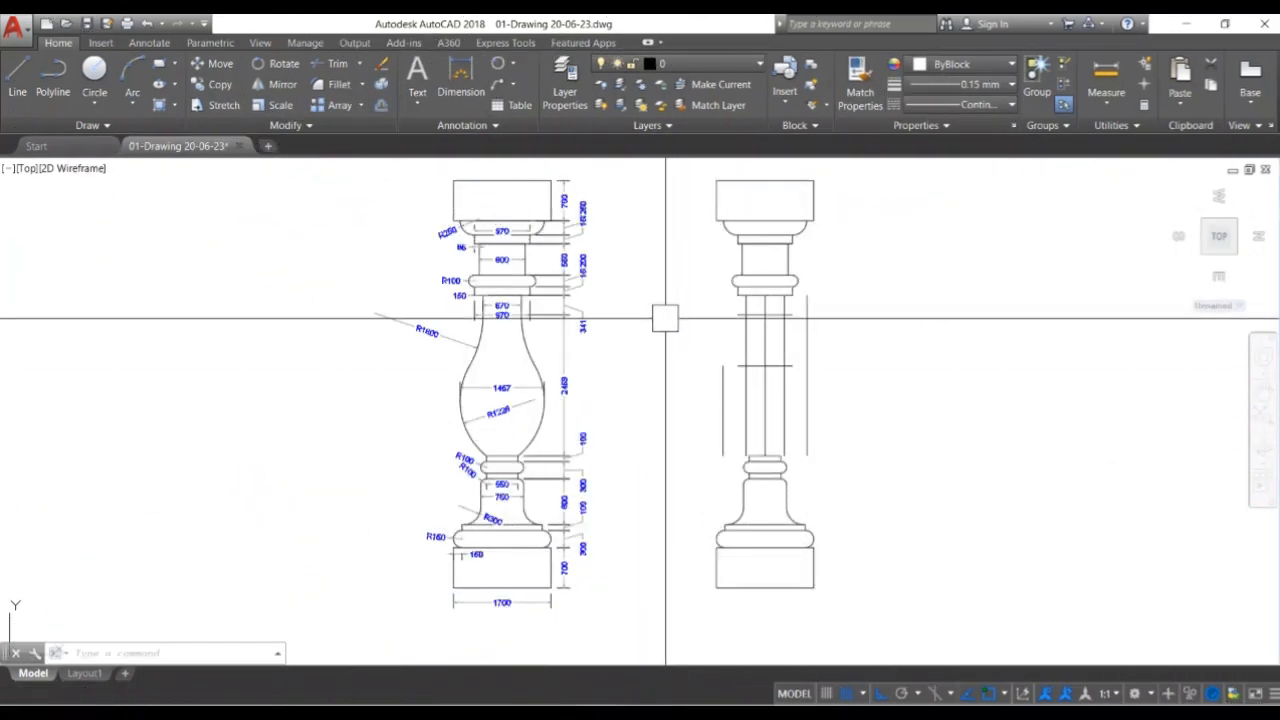
Draw a three-point arc from the baluster's lower left corner through the left outer vertical line to the right neck line at the neck-end level.
{"action": "left_click", "coordinate": [136, 82]}
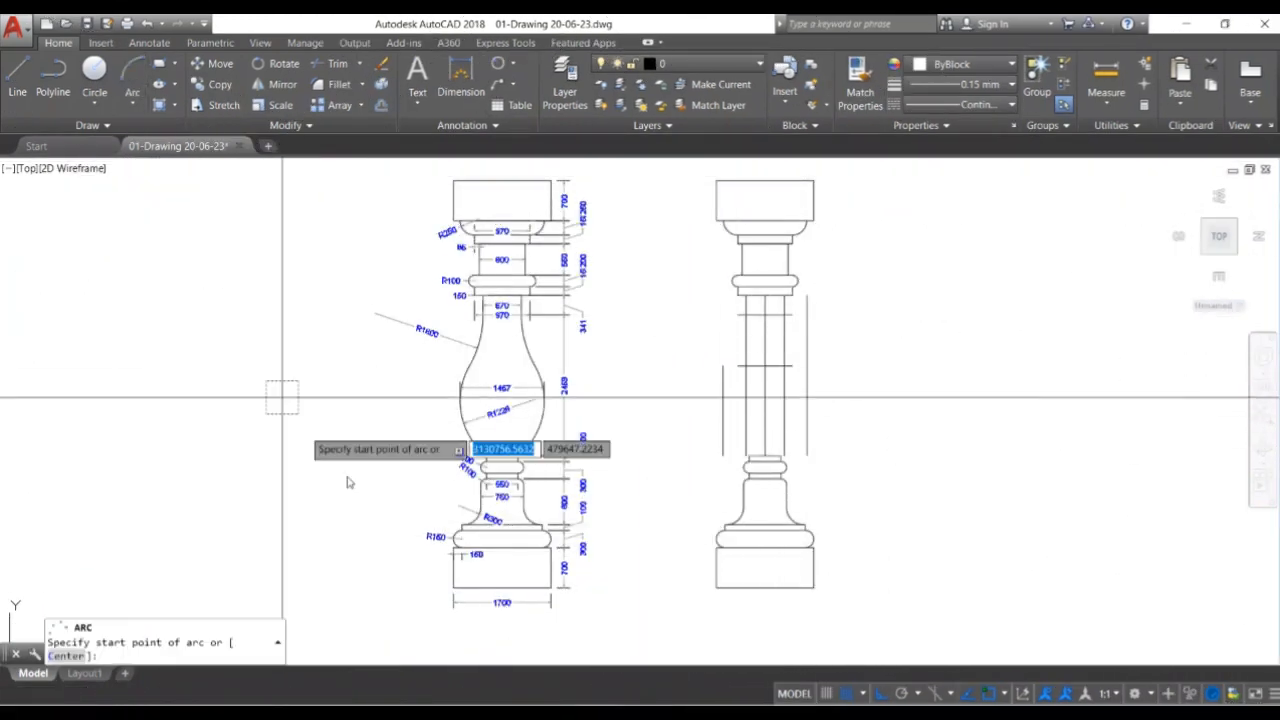
{"action": "left_click", "coordinate": [750, 457]}
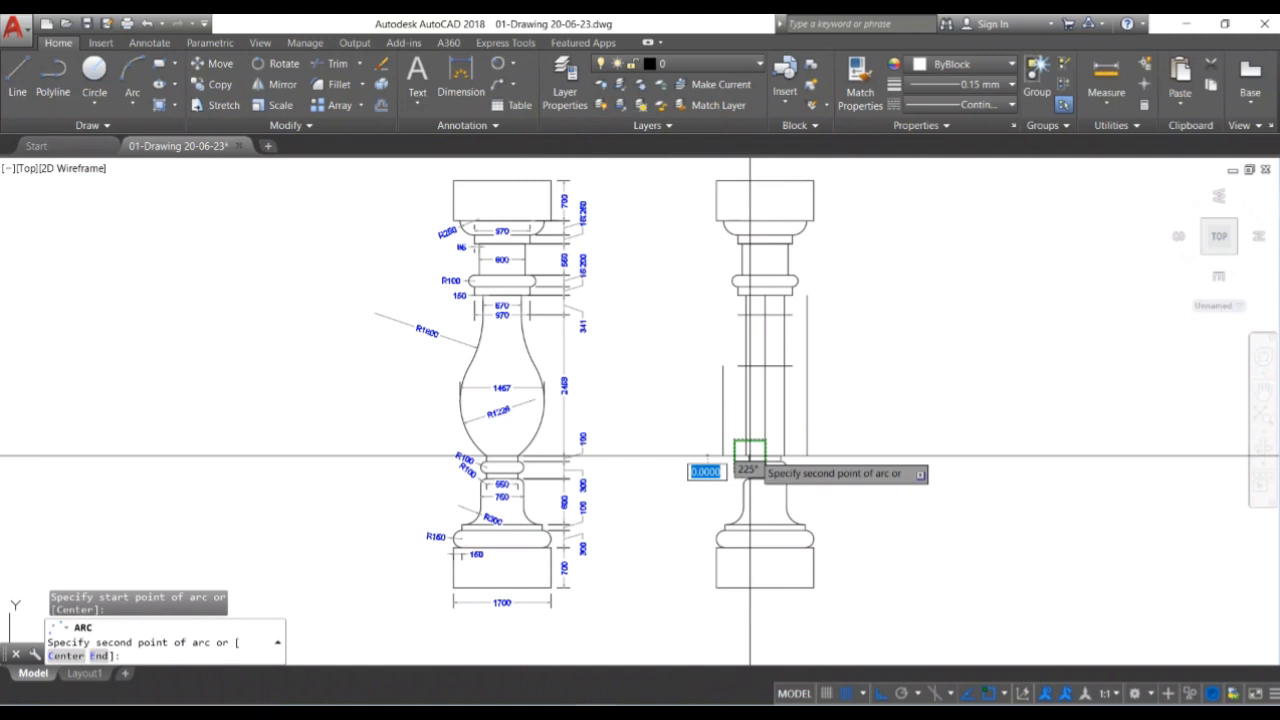
{"action": "left_click", "coordinate": [721, 408]}
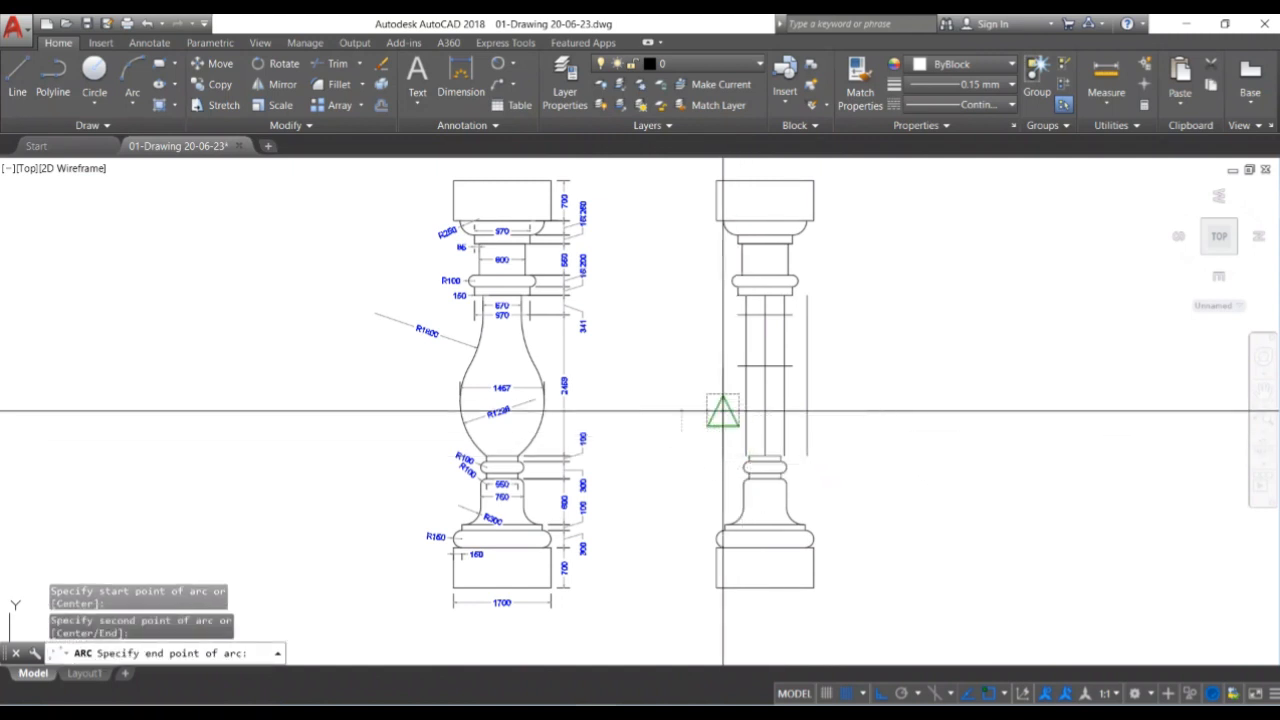
{"action": "left_click", "coordinate": [784, 316]}
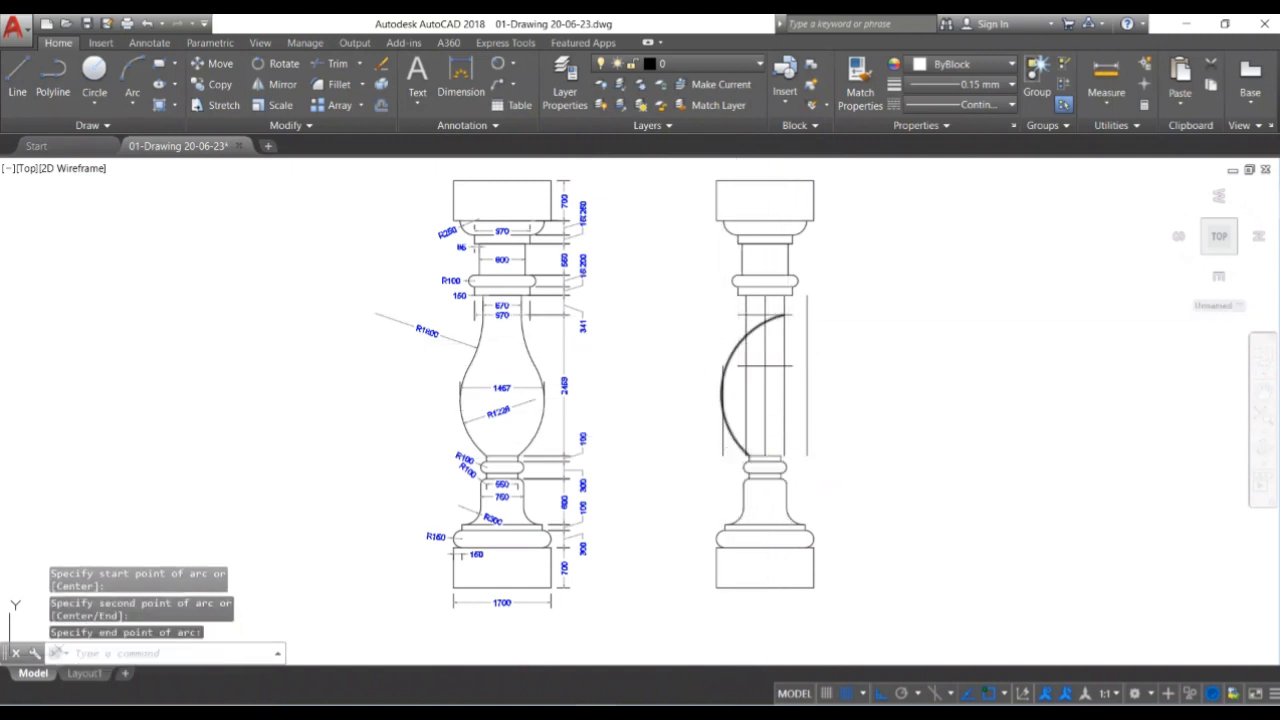
Draw a circle of radius 1800 tangent to the new arc and the left neck line.
{"action": "type", "text": "c"}
{"action": "key", "text": "Return"}
{"action": "type", "text": "t"}
{"action": "key", "text": "Return"}
{"action": "left_click", "coordinate": [730, 346]}
{"action": "scroll", "coordinate": [730, 340], "scroll_direction": "up", "scroll_amount": 3}
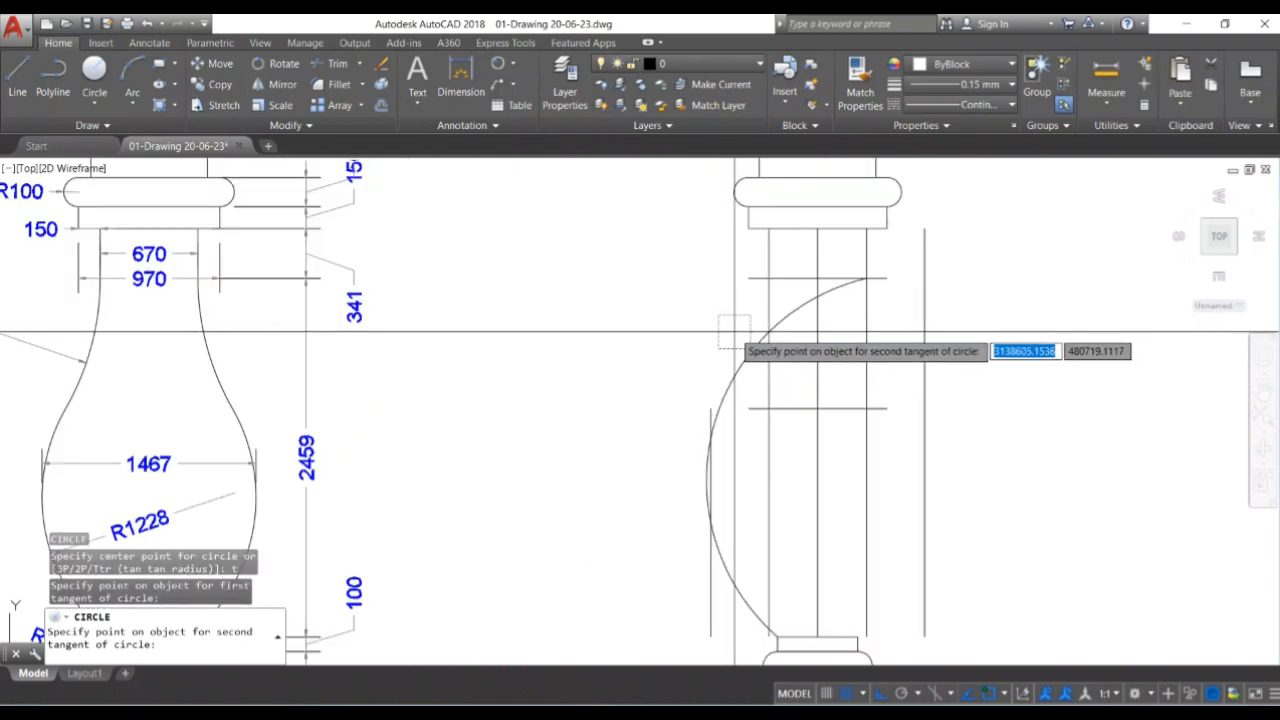
{"action": "left_click", "coordinate": [768, 310]}
{"action": "type", "text": "18"}
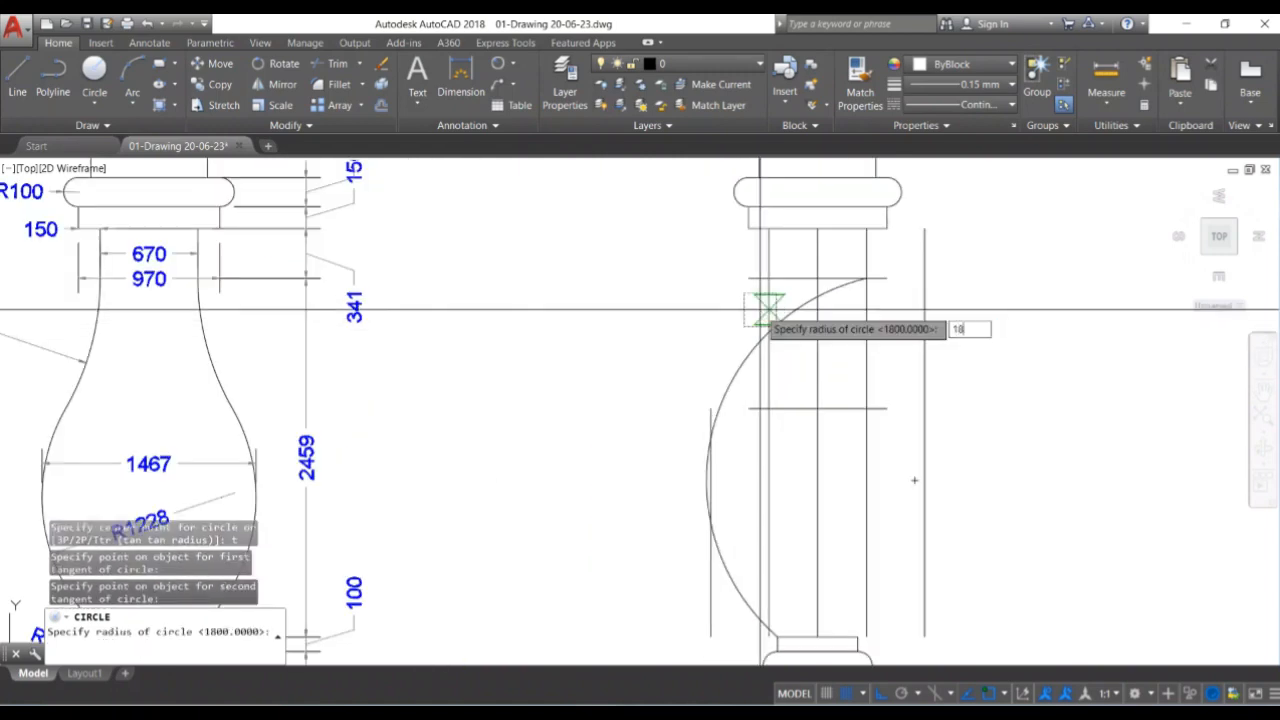
{"action": "type", "text": "00"}
{"action": "key", "text": "Return"}
Trim the circle, the arc and the neck line so that a continuous left profile curve runs down from the band.
{"action": "type", "text": "tr"}
{"action": "key", "text": "Return"}
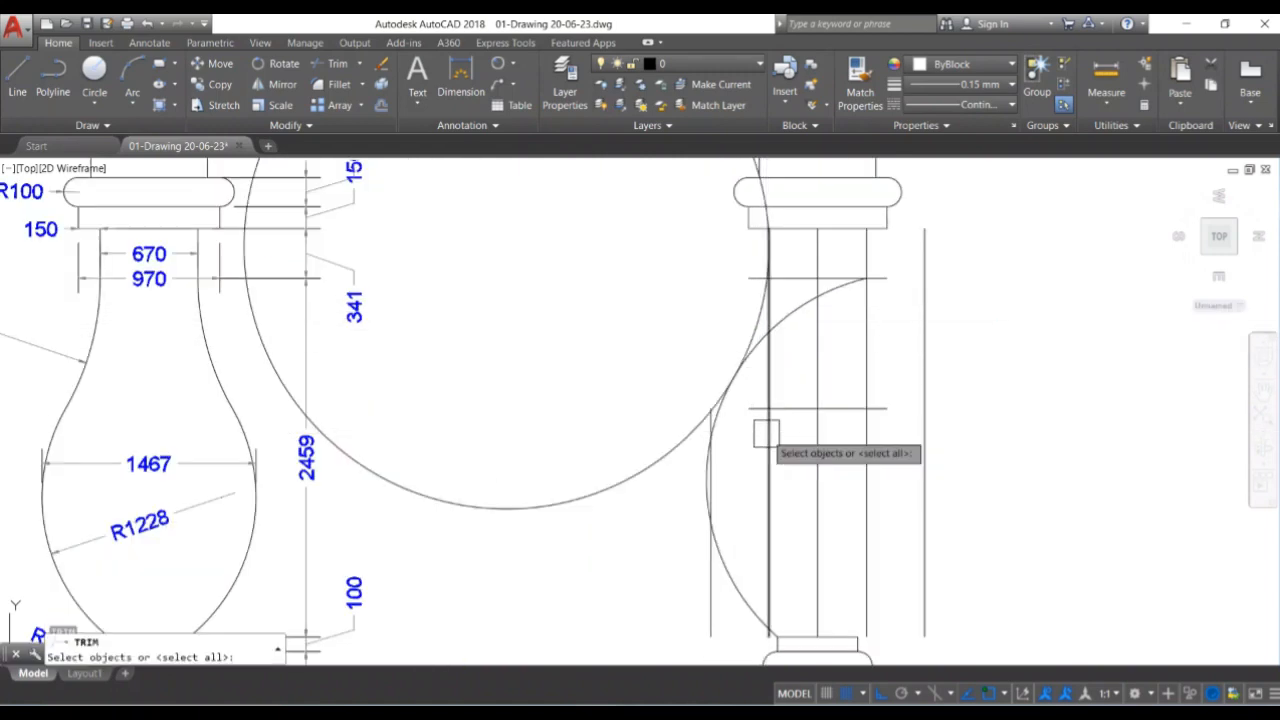
{"action": "key", "text": "Return"}
{"action": "scroll", "coordinate": [740, 400], "scroll_direction": "up", "scroll_amount": 4}
{"action": "scroll", "coordinate": [803, 474], "scroll_direction": "down", "scroll_amount": 3}
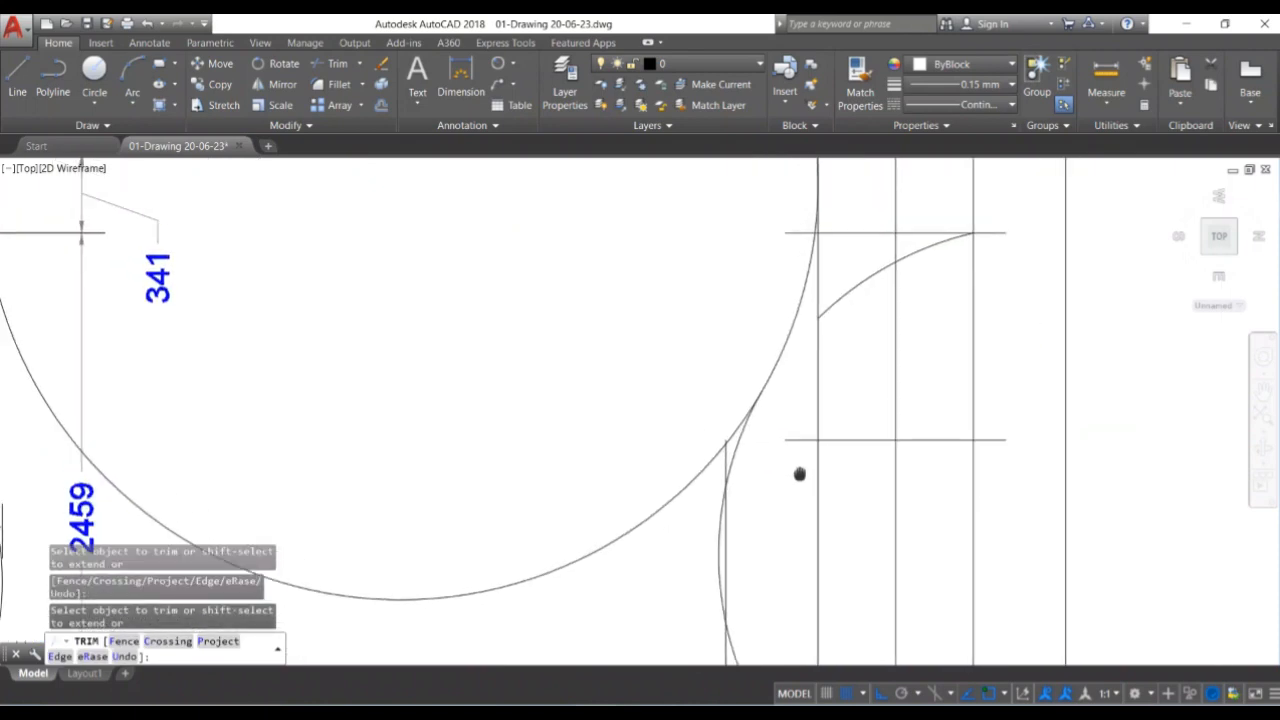
{"action": "scroll", "coordinate": [726, 614], "scroll_direction": "up", "scroll_amount": 2}
{"action": "scroll", "coordinate": [740, 570], "scroll_direction": "up", "scroll_amount": 2}
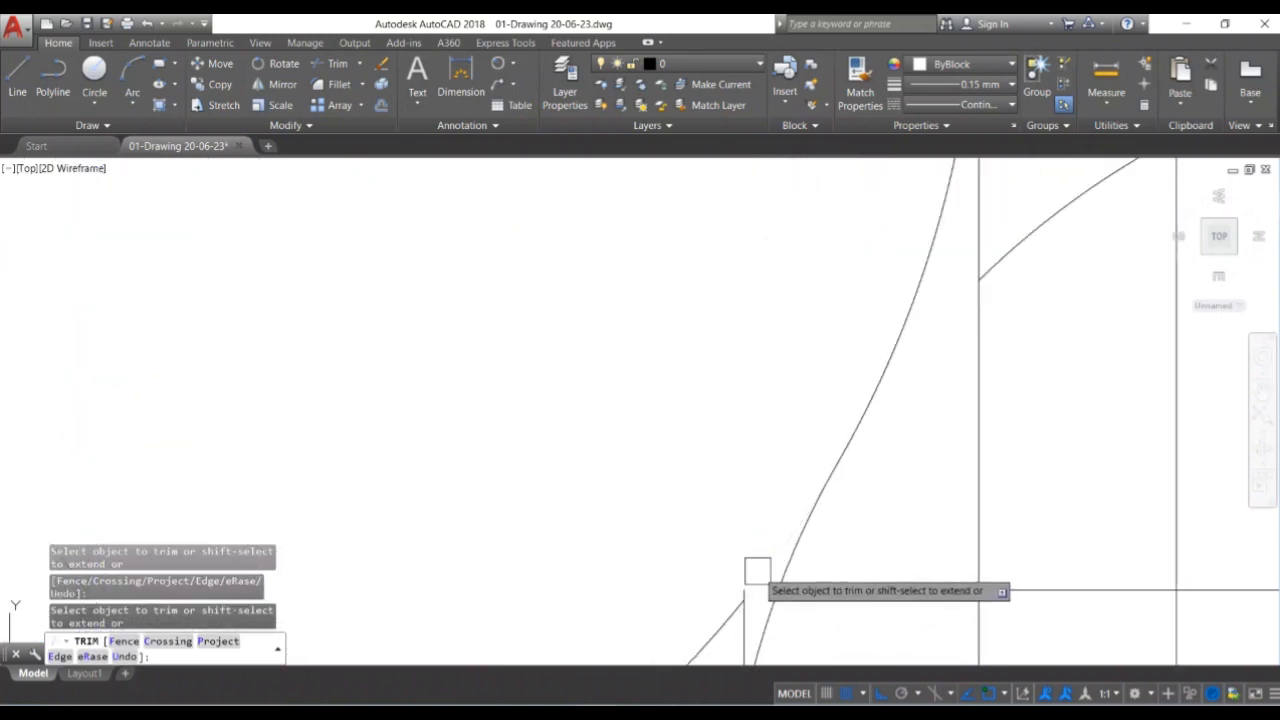
{"action": "scroll", "coordinate": [757, 571], "scroll_direction": "down", "scroll_amount": 3}
{"action": "scroll", "coordinate": [771, 523], "scroll_direction": "up", "scroll_amount": 5}
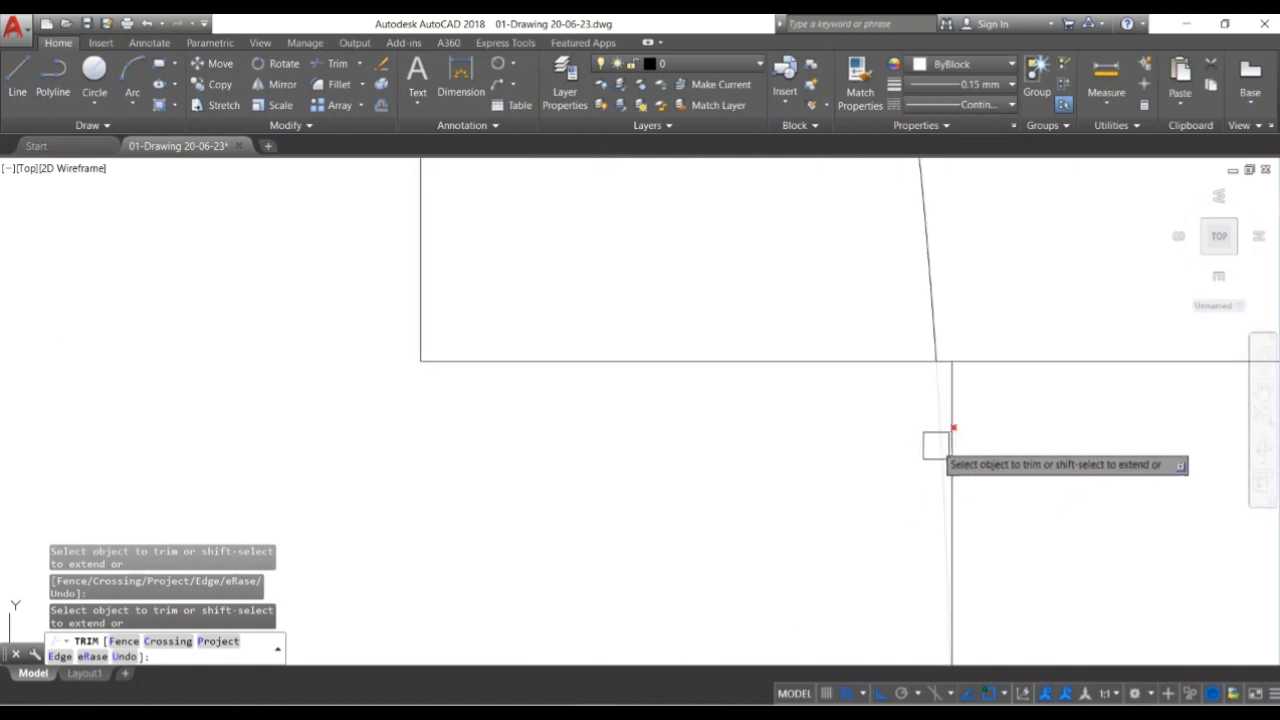
{"action": "scroll", "coordinate": [925, 430], "scroll_direction": "down", "scroll_amount": 2}
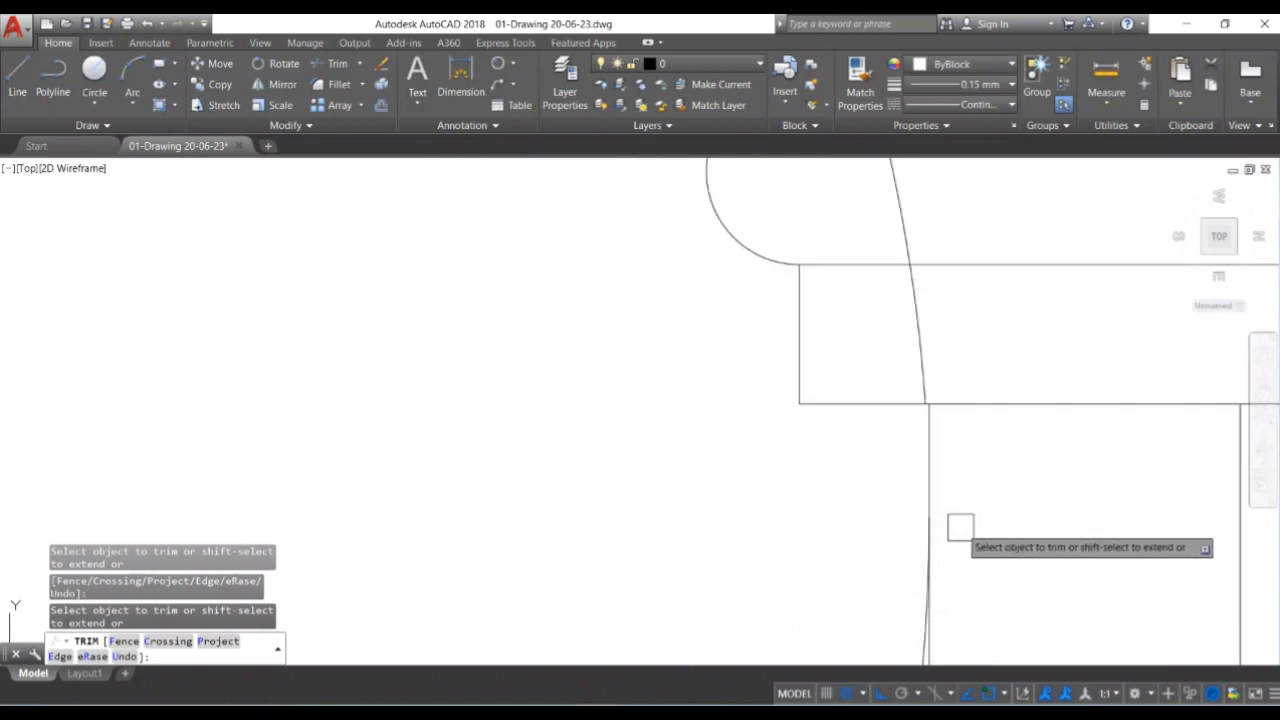
{"action": "scroll", "coordinate": [985, 515], "scroll_direction": "down", "scroll_amount": 3}
{"action": "scroll", "coordinate": [980, 580], "scroll_direction": "up", "scroll_amount": 3}
{"action": "scroll", "coordinate": [970, 500], "scroll_direction": "up", "scroll_amount": 1}
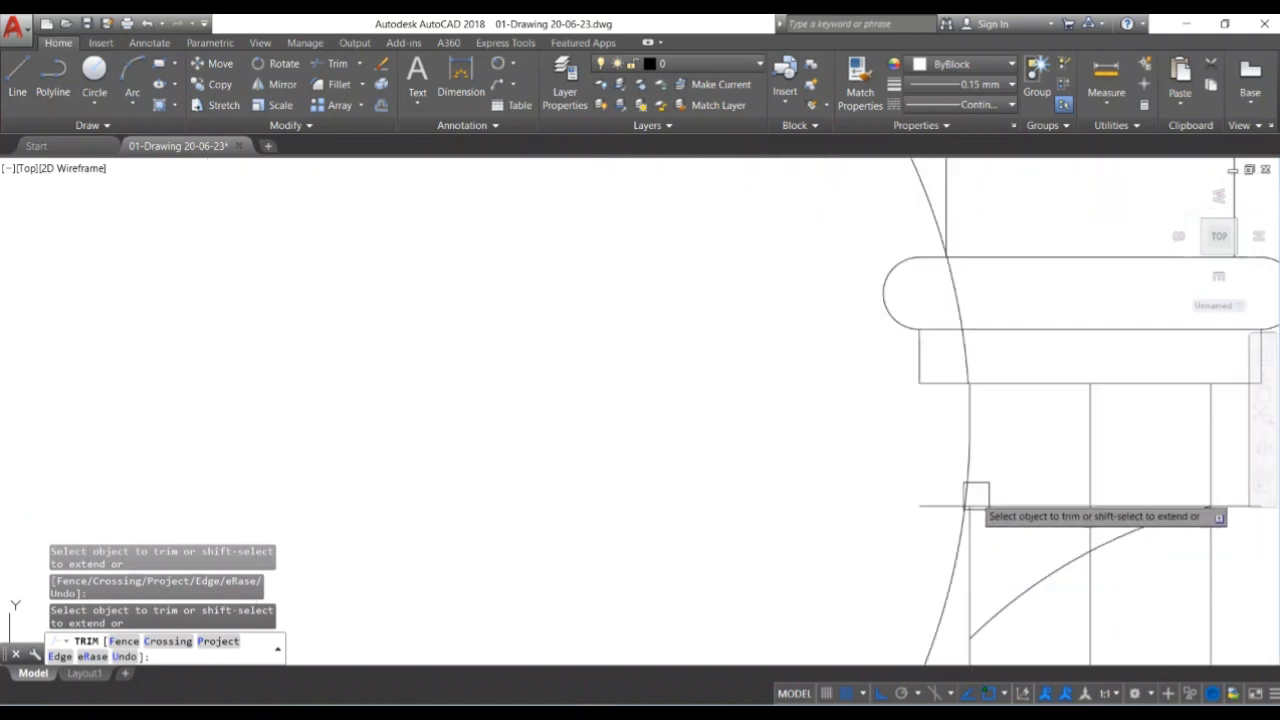
{"action": "scroll", "coordinate": [976, 495], "scroll_direction": "down", "scroll_amount": 3}
{"action": "key", "text": "Escape"}
Erase the leftover circle piece above the neck and the vertical construction lines inside and to the right of the baluster body.
{"action": "left_click", "coordinate": [862, 277]}
{"action": "key", "text": "Delete"}
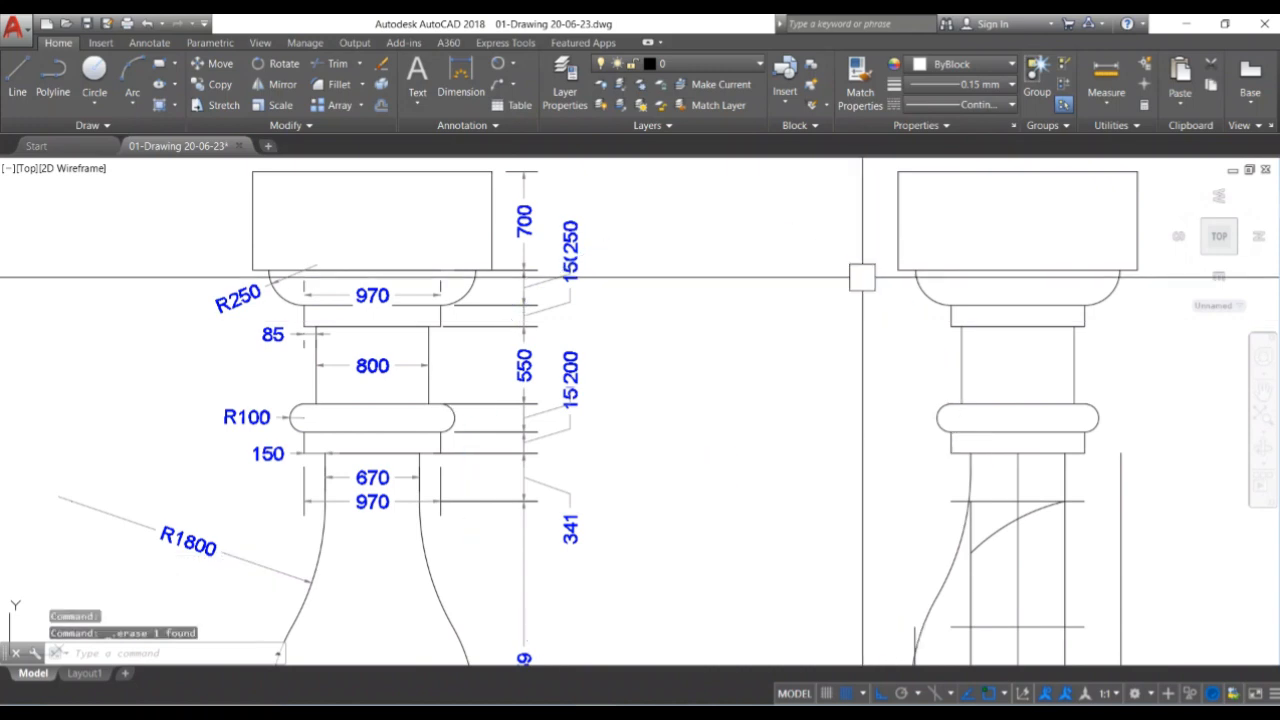
{"action": "scroll", "coordinate": [856, 274], "scroll_direction": "down", "scroll_amount": 3}
{"action": "scroll", "coordinate": [888, 414], "scroll_direction": "up", "scroll_amount": 2}
{"action": "left_click", "coordinate": [1023, 366]}
{"action": "left_click", "coordinate": [840, 311]}
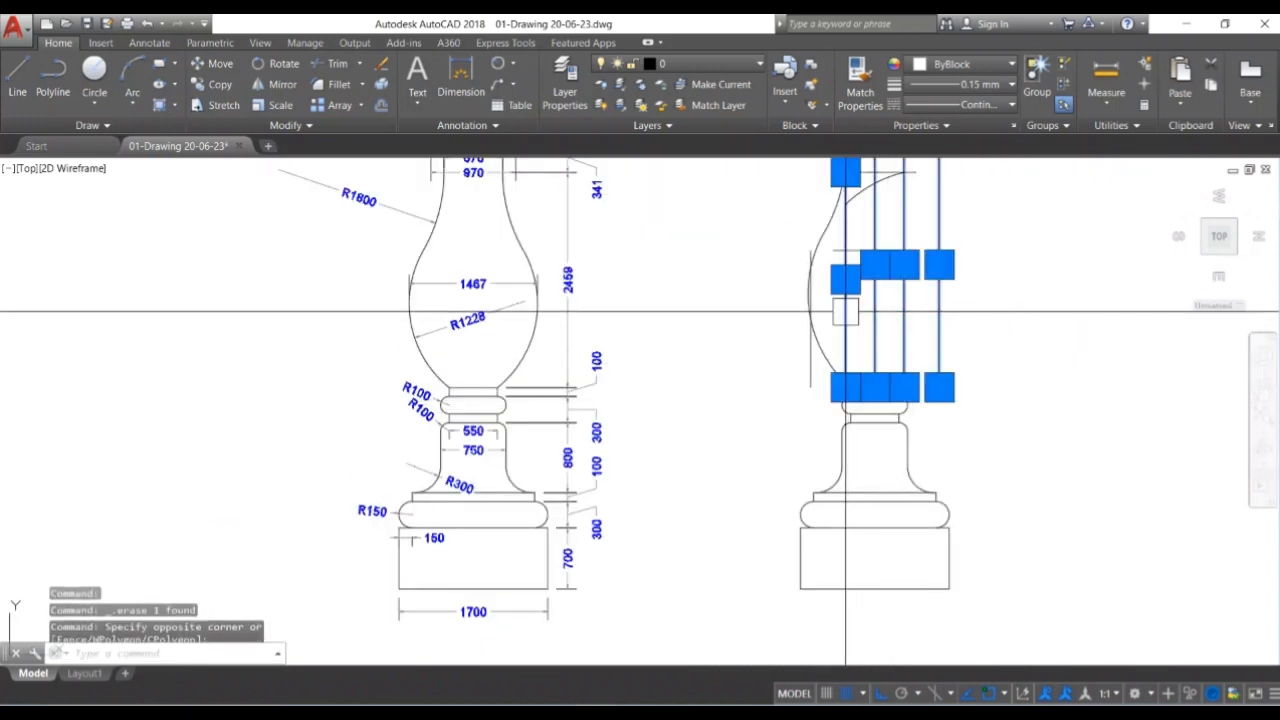
{"action": "key", "text": "Delete"}
Erase the two horizontal construction lines across the baluster body and the leftover arc piece beside the neck.
{"action": "left_click", "coordinate": [900, 256]}
{"action": "key", "text": "Delete"}
{"action": "scroll", "coordinate": [900, 258], "scroll_direction": "up", "scroll_amount": 2}
{"action": "middle_click_drag", "start_coordinate": [900, 258], "coordinate": [908, 351]}
{"action": "left_click", "coordinate": [916, 310]}
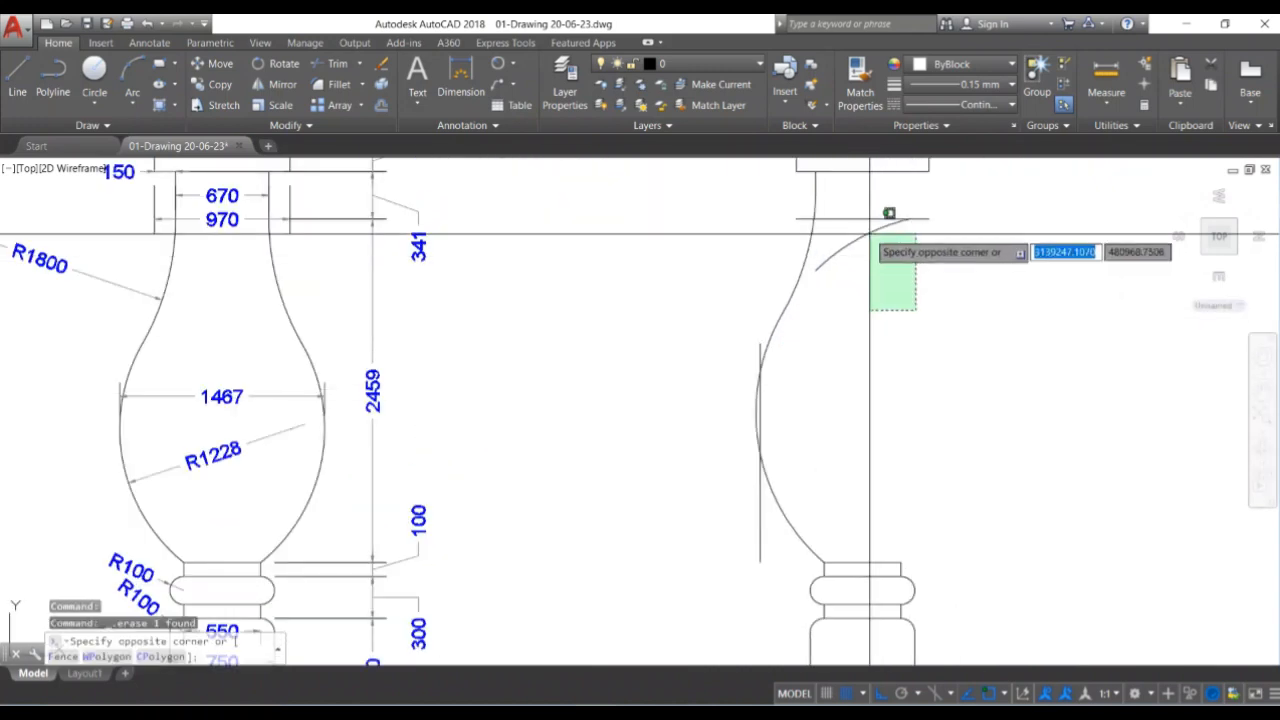
{"action": "left_click", "coordinate": [869, 233]}
{"action": "key", "text": "Delete"}
{"action": "left_click", "coordinate": [861, 218]}
{"action": "key", "text": "Delete"}
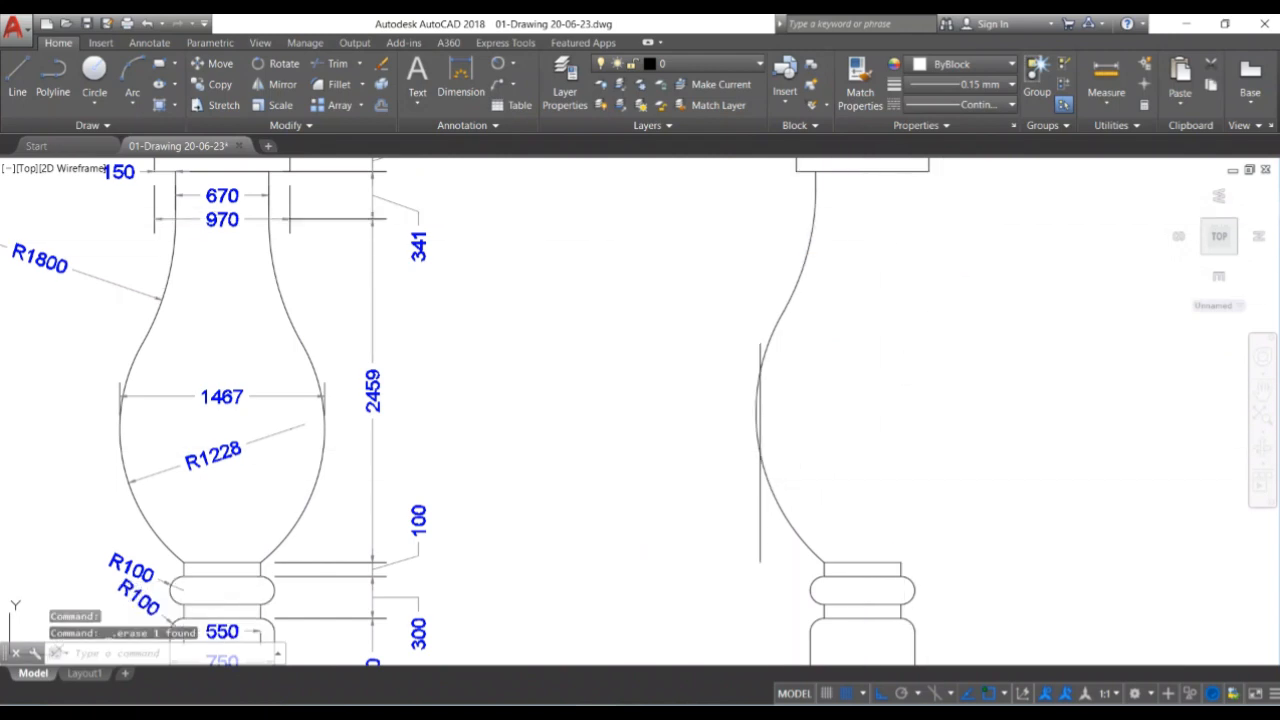